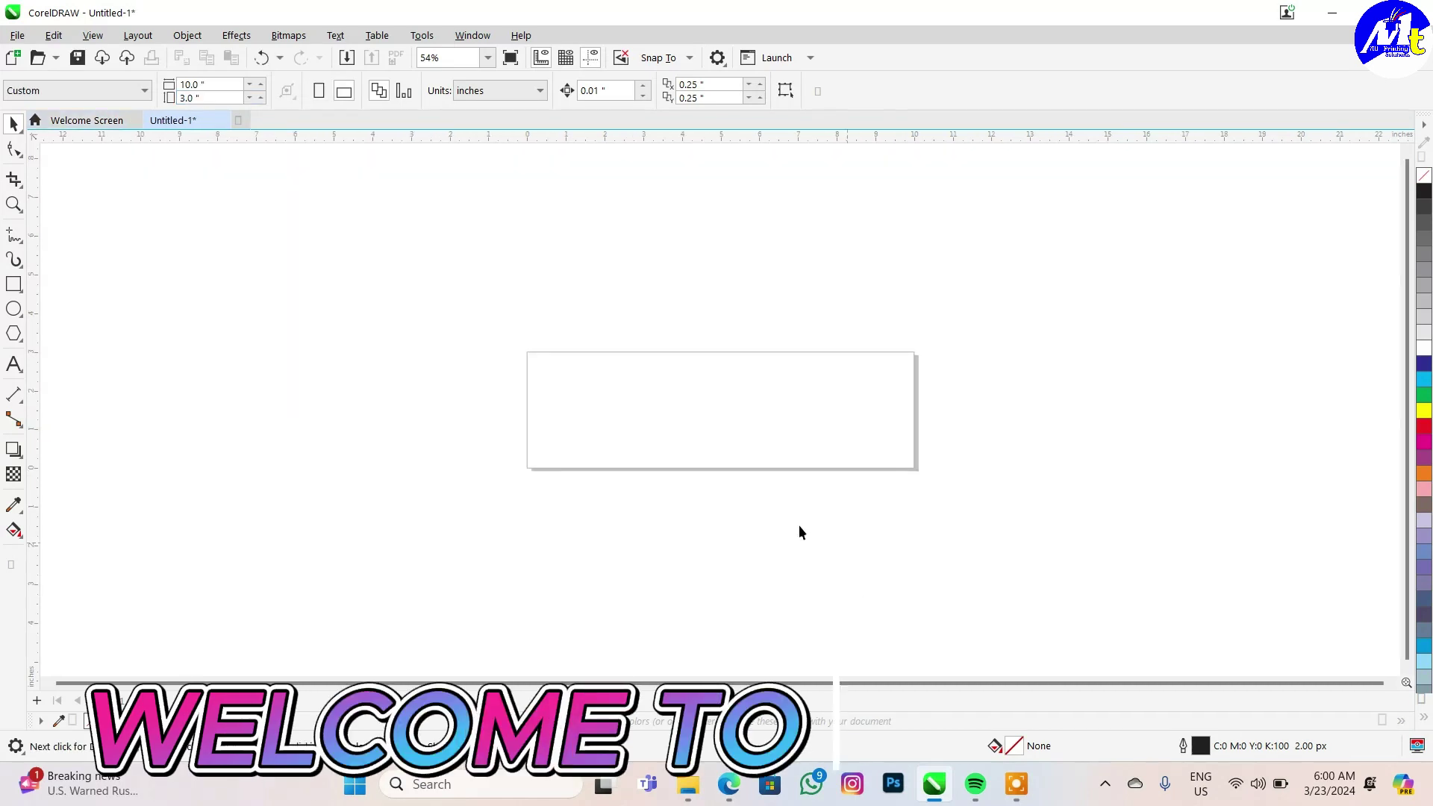
- Create a page-sized 10 × 3 inch rectangle and a large light grey ellipse over its bottom
scroll(784, 500, "up", 1)
double_click(13, 284)
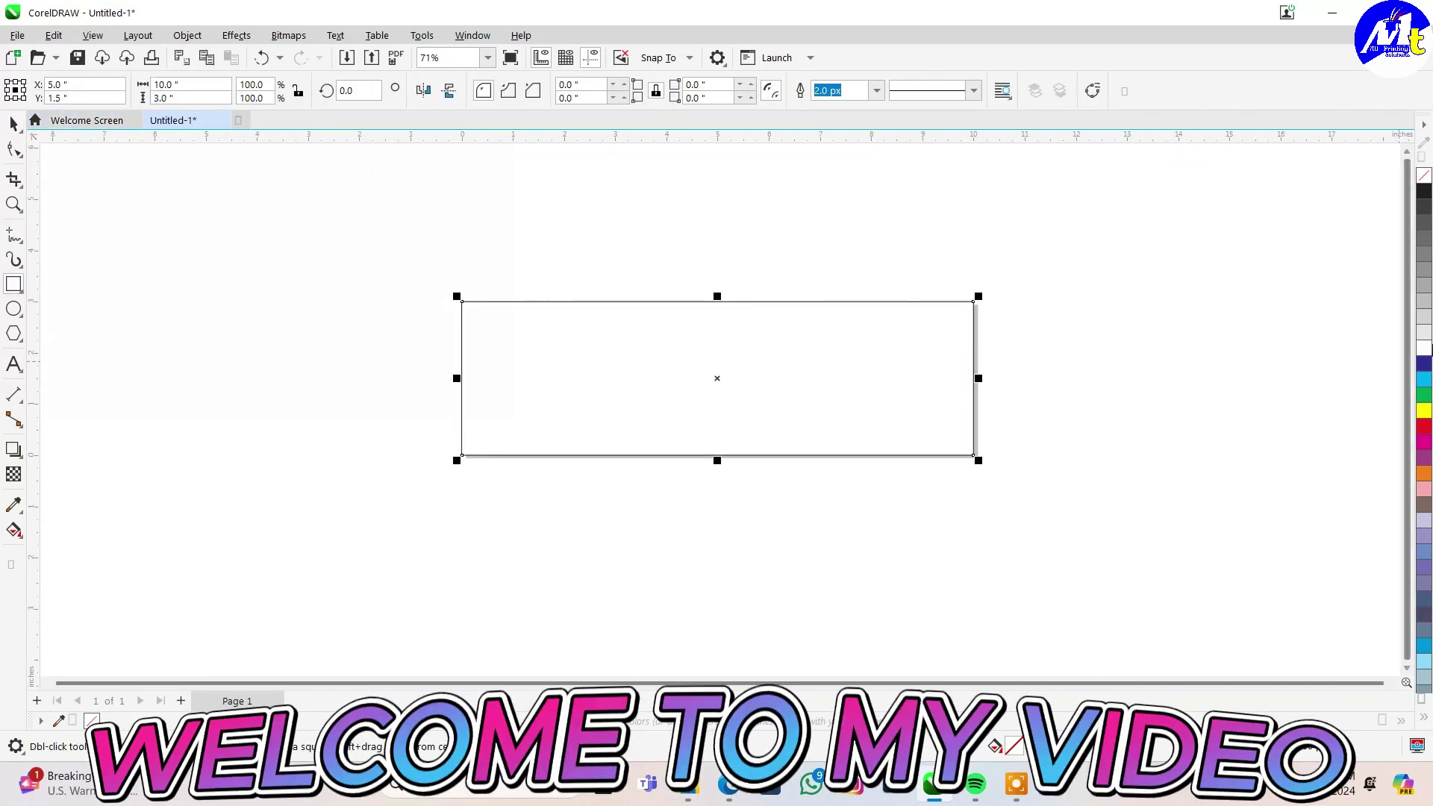
scroll(668, 373, "up", 1)
key("F7")
left_click_drag(1097, 360, 519, 620)
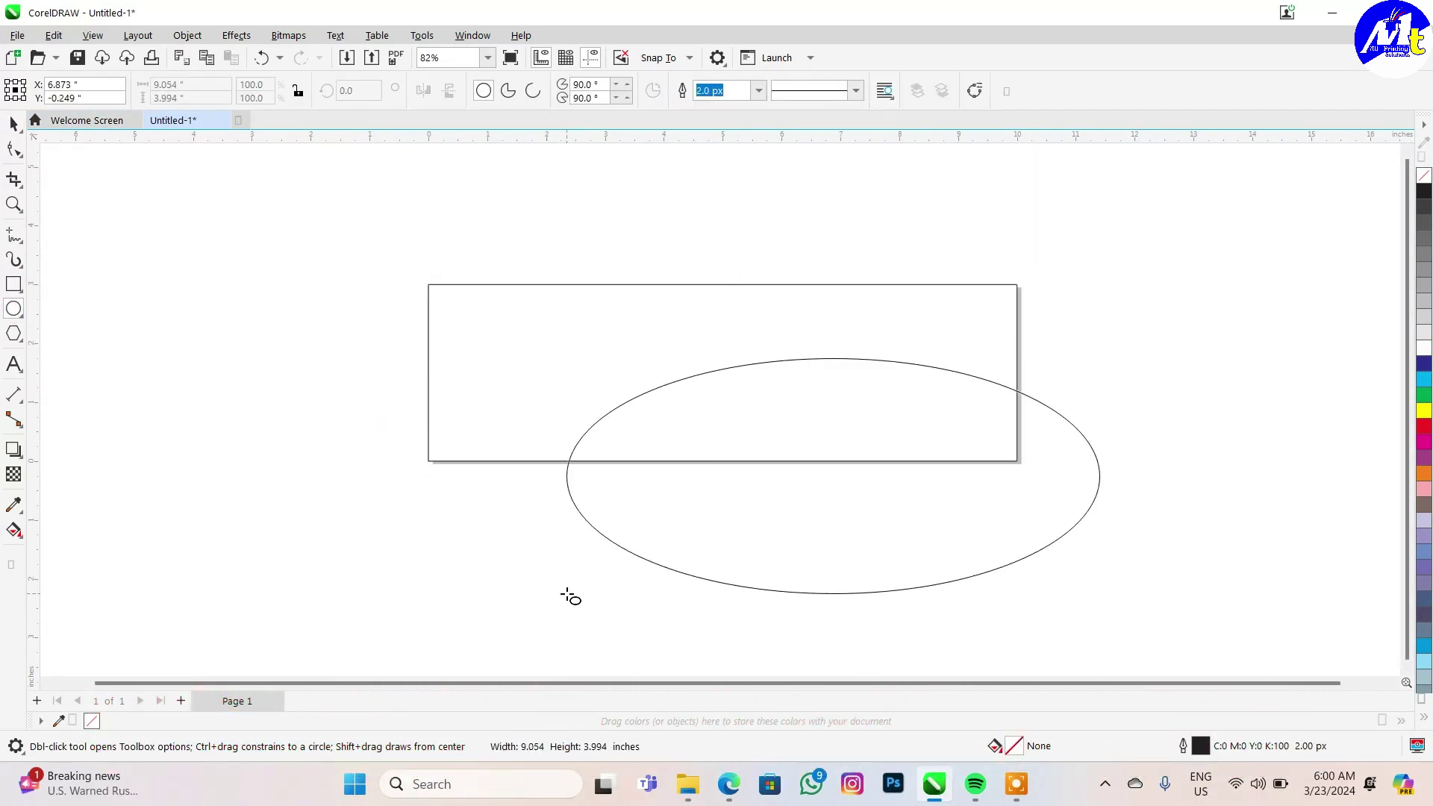
left_click(1424, 334)
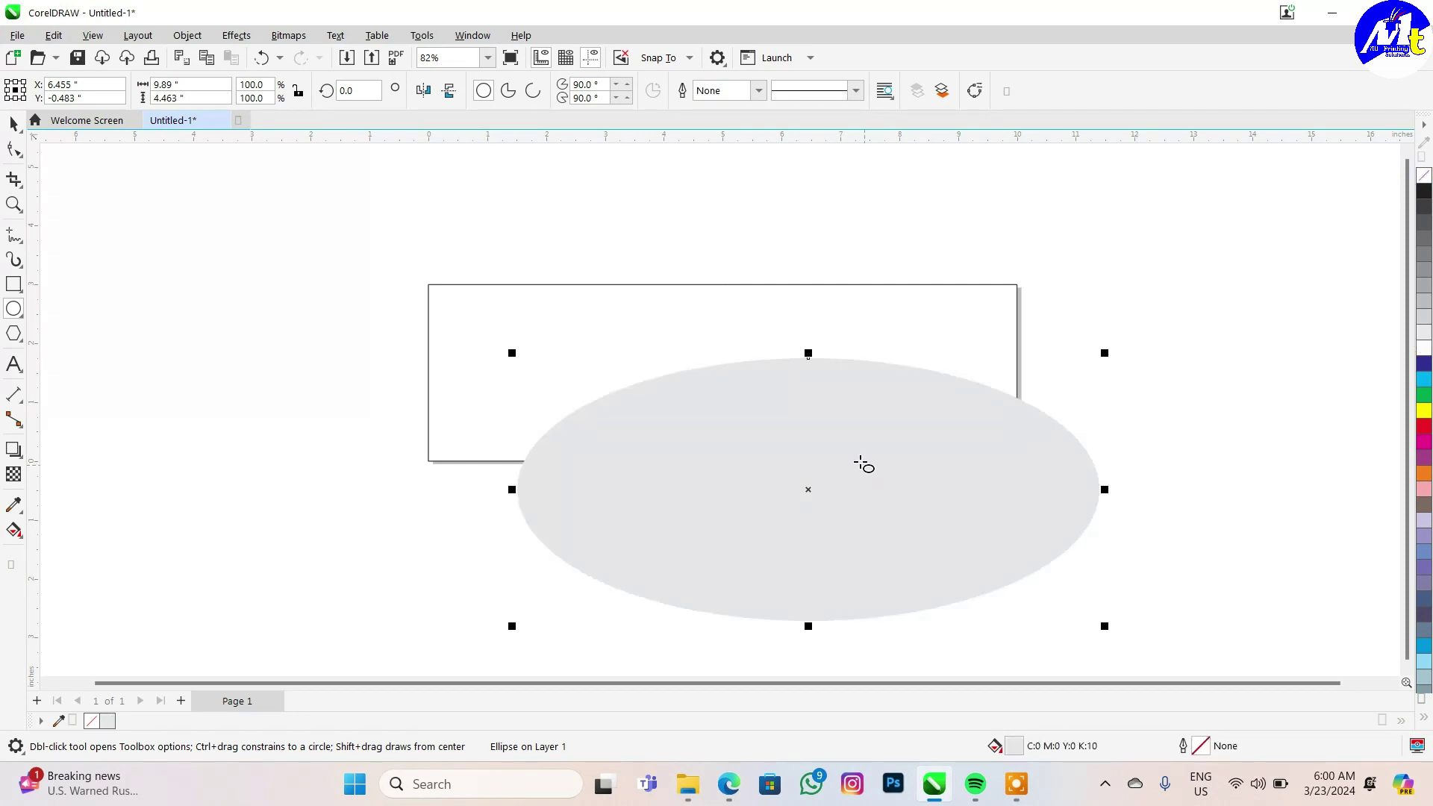
- Nudge the grey ellipse down-left and PowerClip it inside the rectangle
key("space")
left_click_drag(864, 464, 851, 484)
left_click(966, 346)
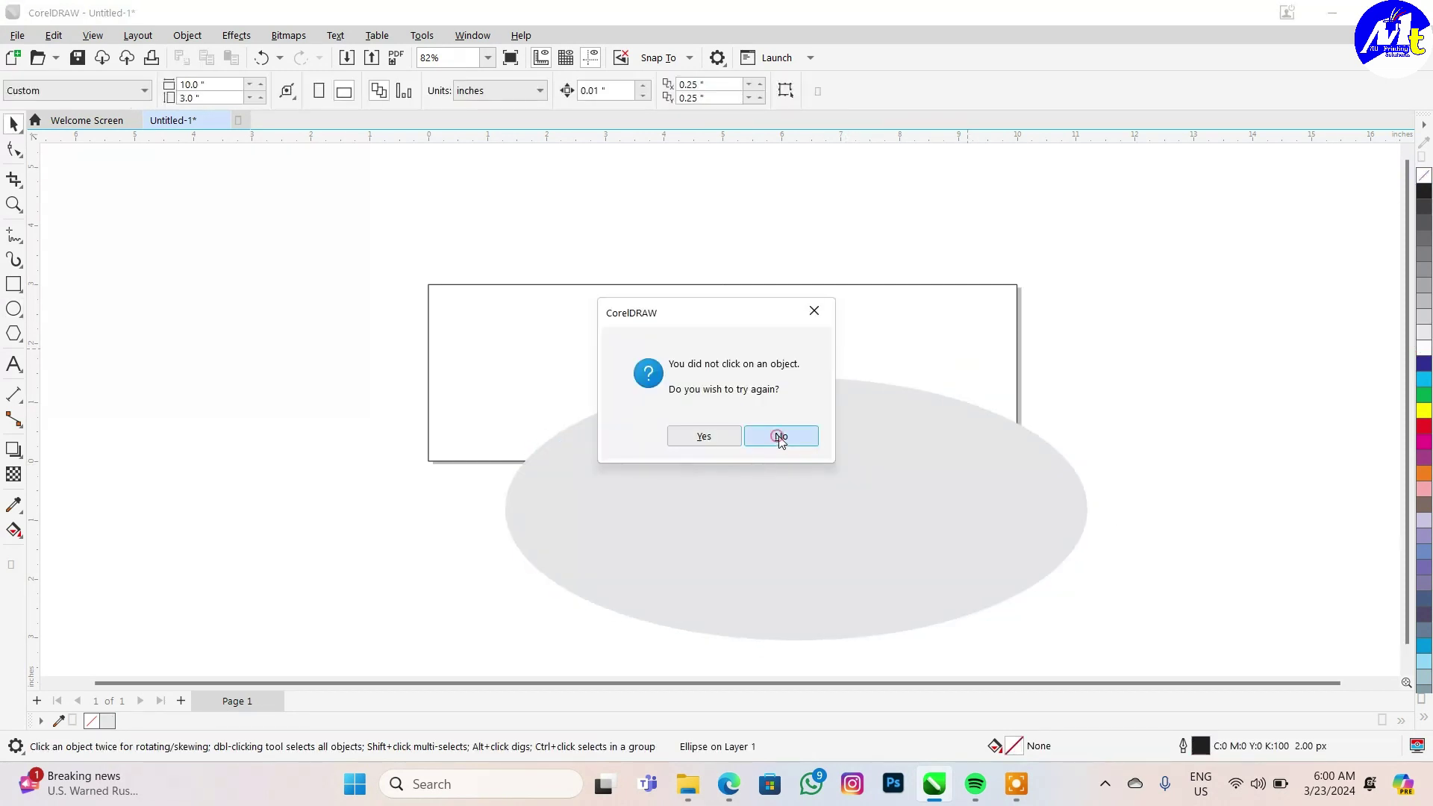
left_click(780, 436)
left_click(871, 432)
left_click_drag(871, 432, 859, 425)
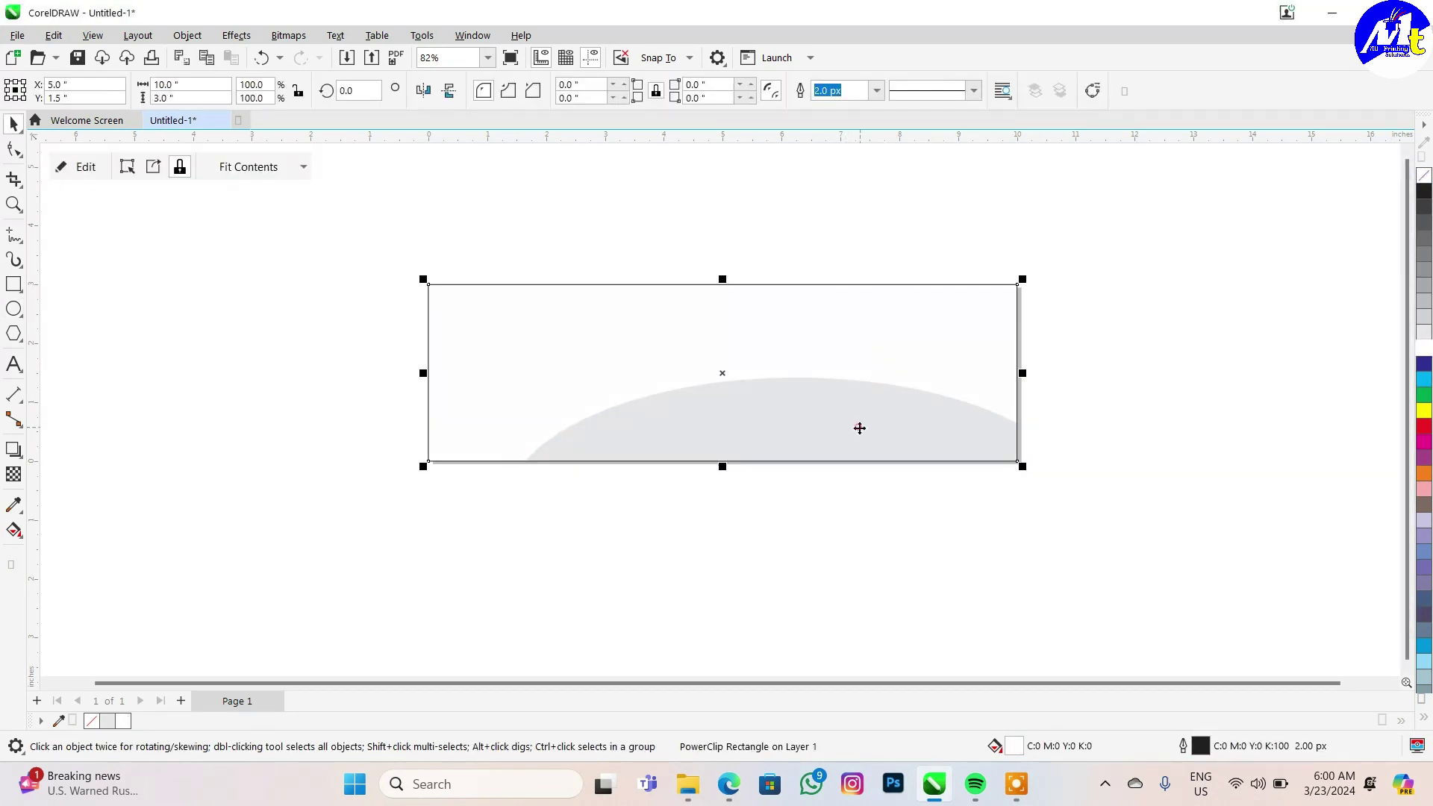
left_click(918, 414, "ctrl")
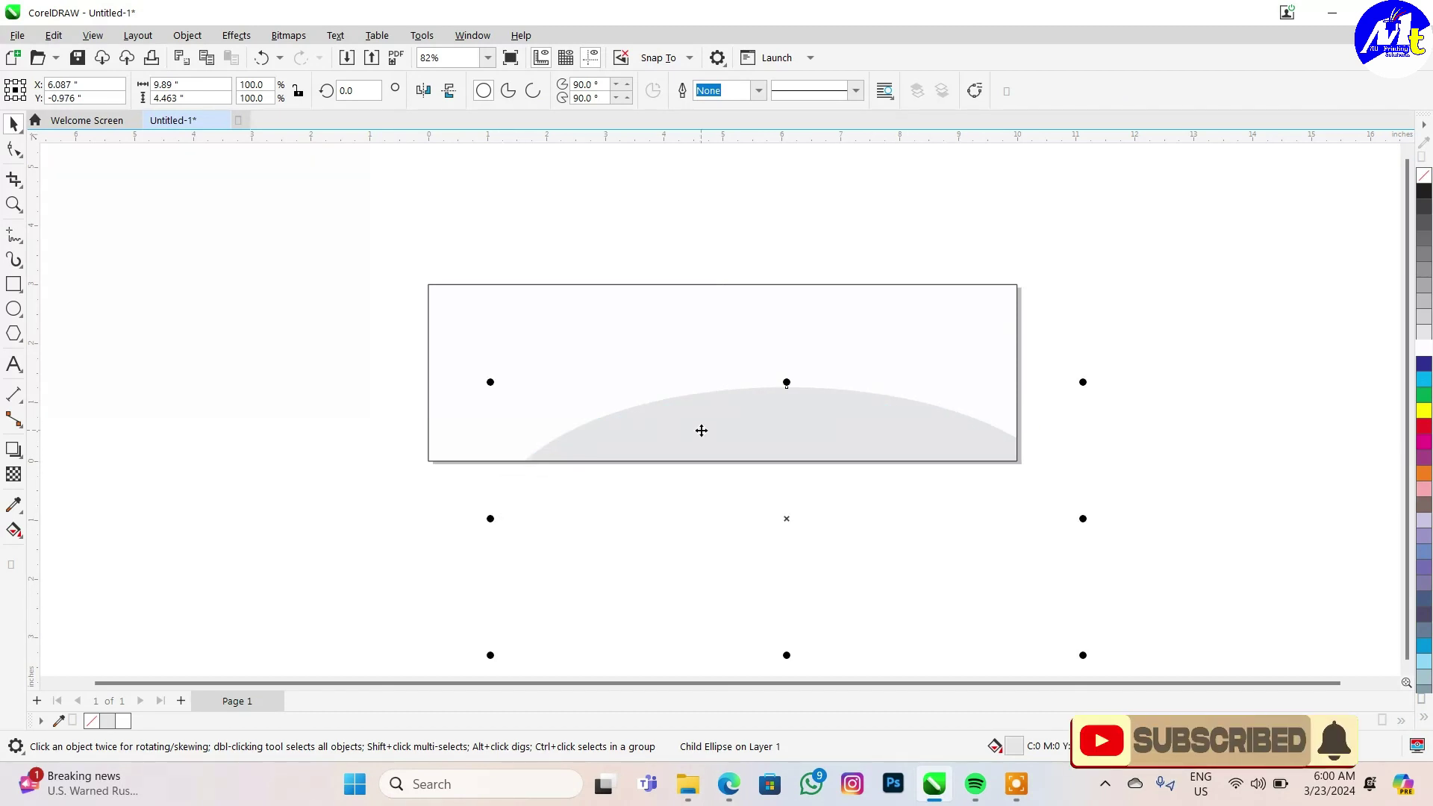
- Apply black to the clipped ellipse, leaving a thick black arc along its top
scroll(879, 444, "up", 2)
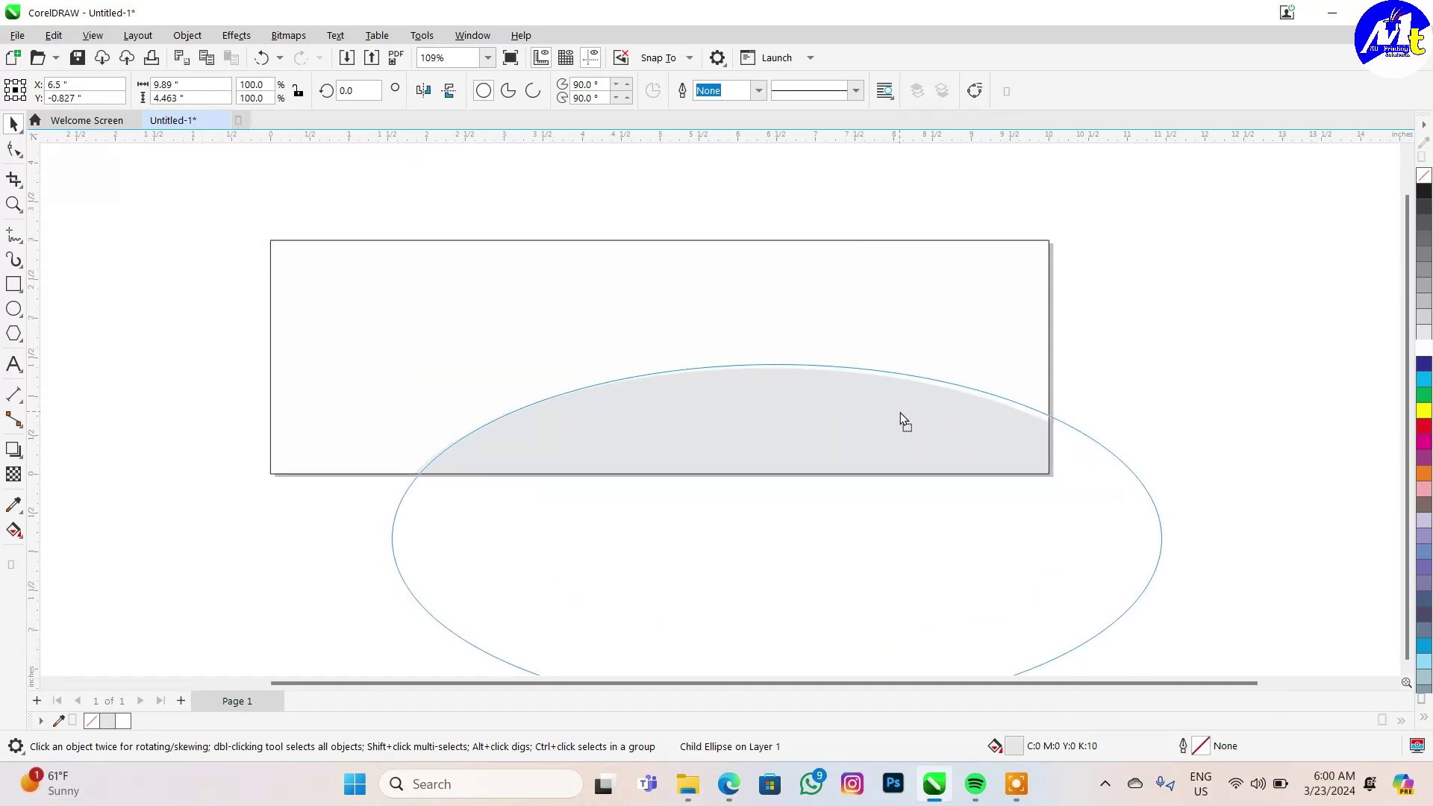
left_click(1425, 194)
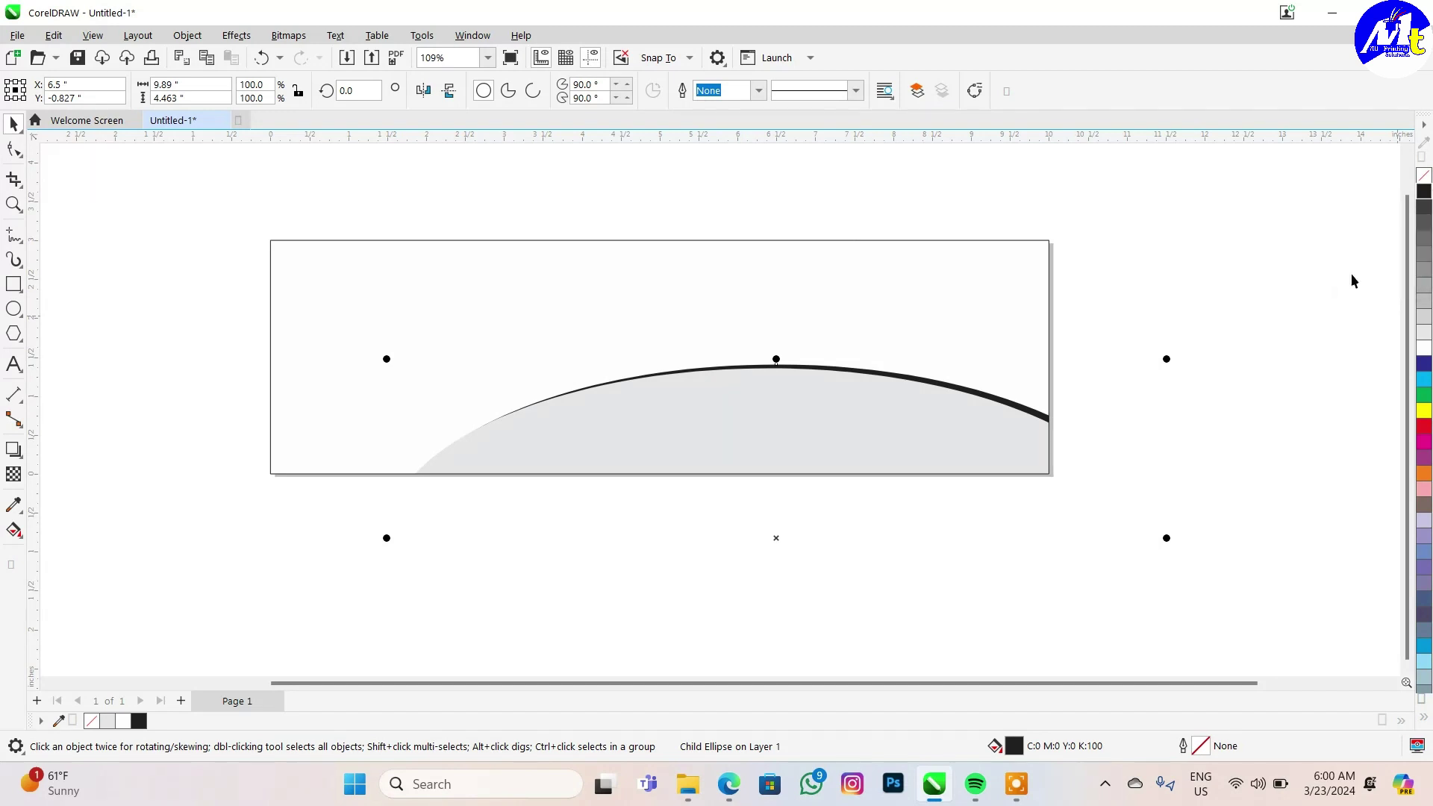
key("Escape")
scroll(526, 321, "up", 1)
- Add the shop name अंजली ज्वैलर्स in RAJ 02, enlarge it, and duplicate it below
left_click(14, 364)
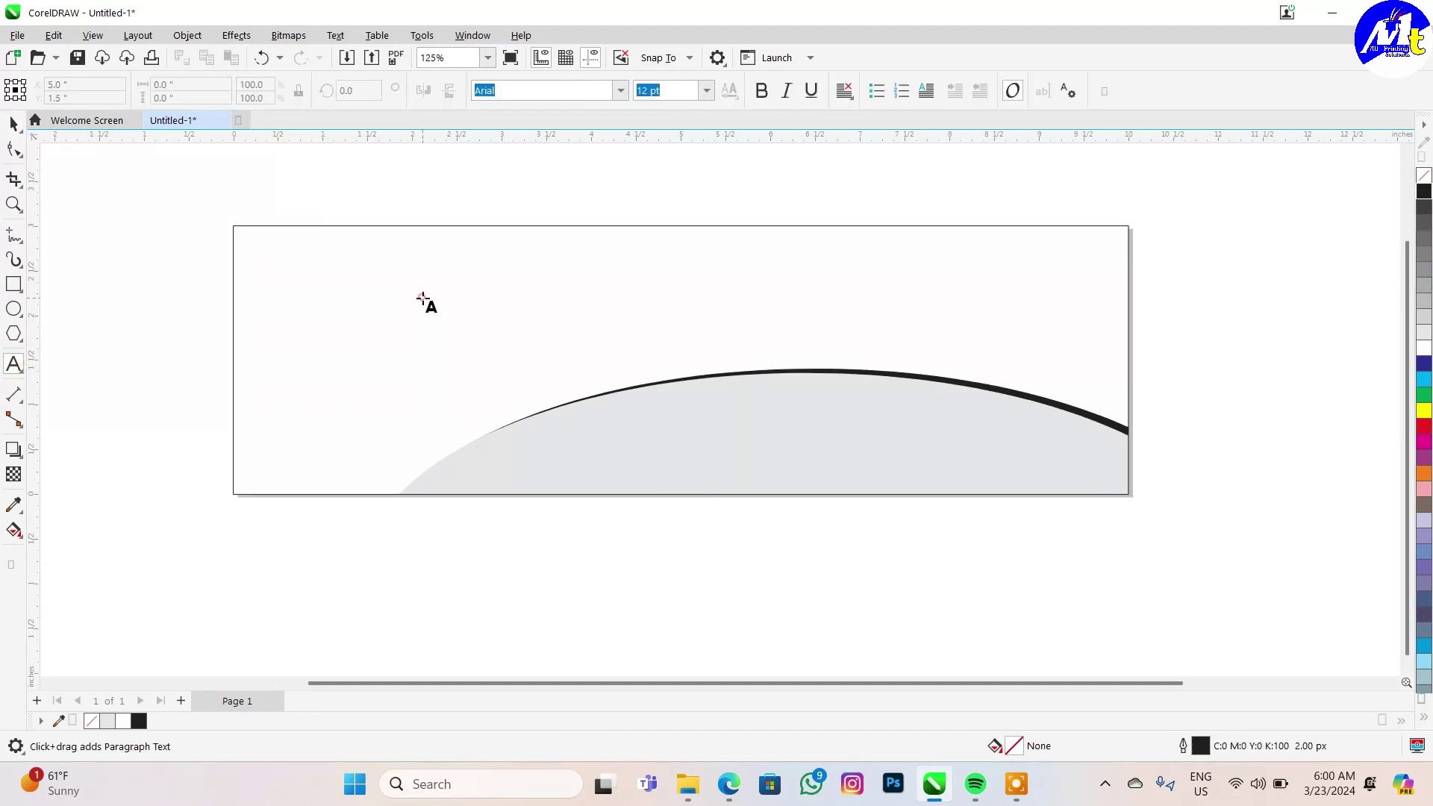
left_click(423, 298)
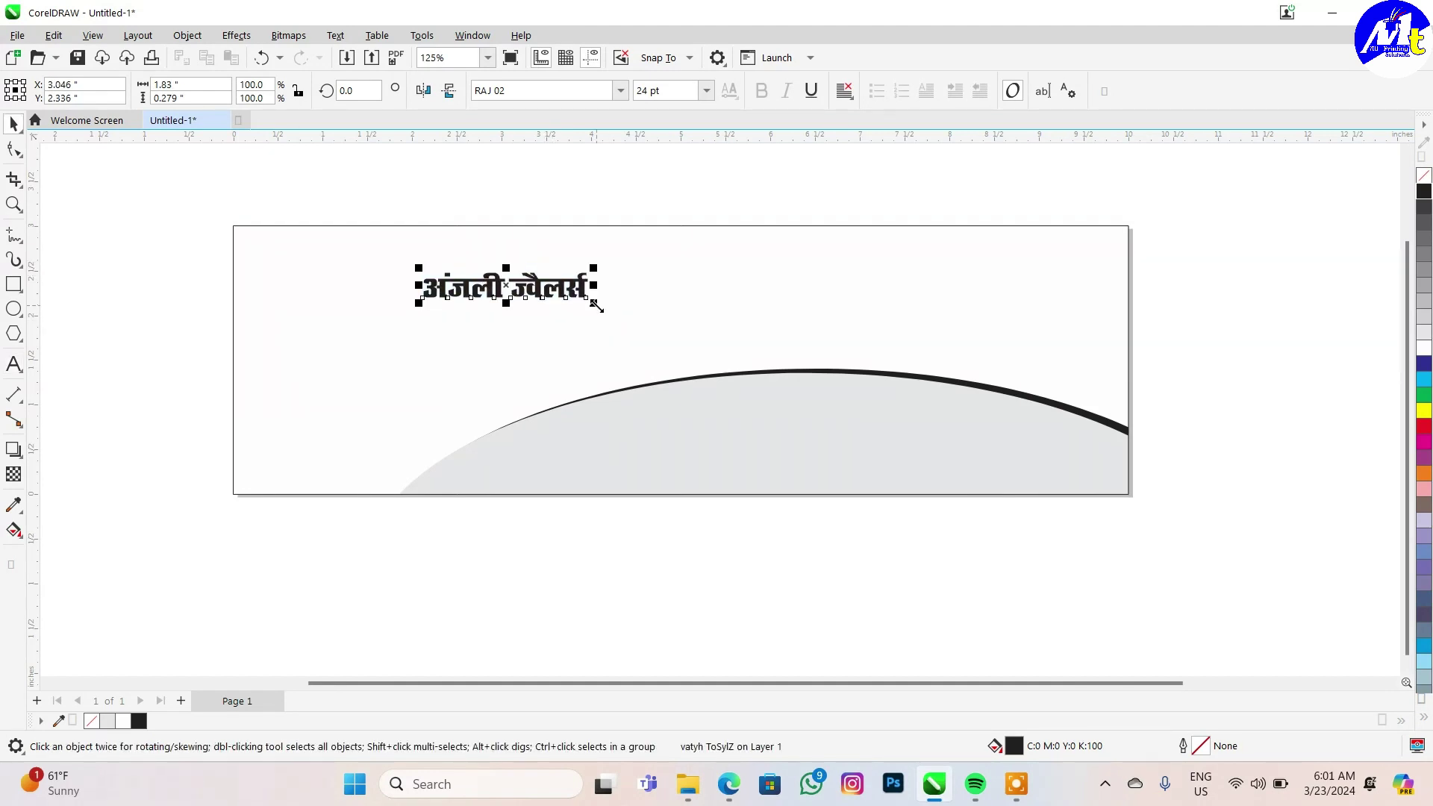
left_click_drag(597, 306, 851, 340)
scroll(647, 360, "up", 5)
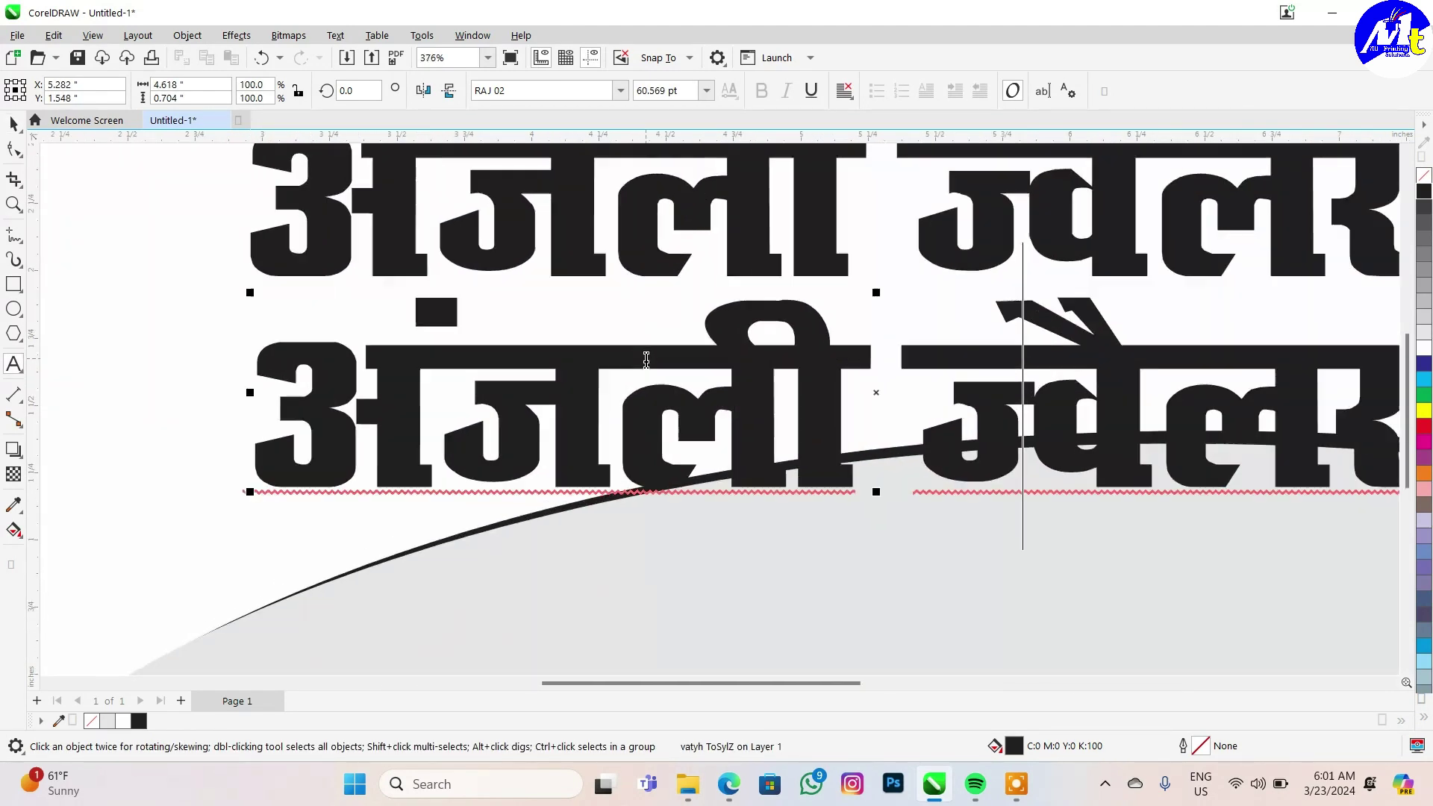
- Type the tagline 'शुद्ध सोने व चाँदी का एक मात्र विश्वसनीय प्रतिष्ठान' as the second text line
type("'kCn lksus")
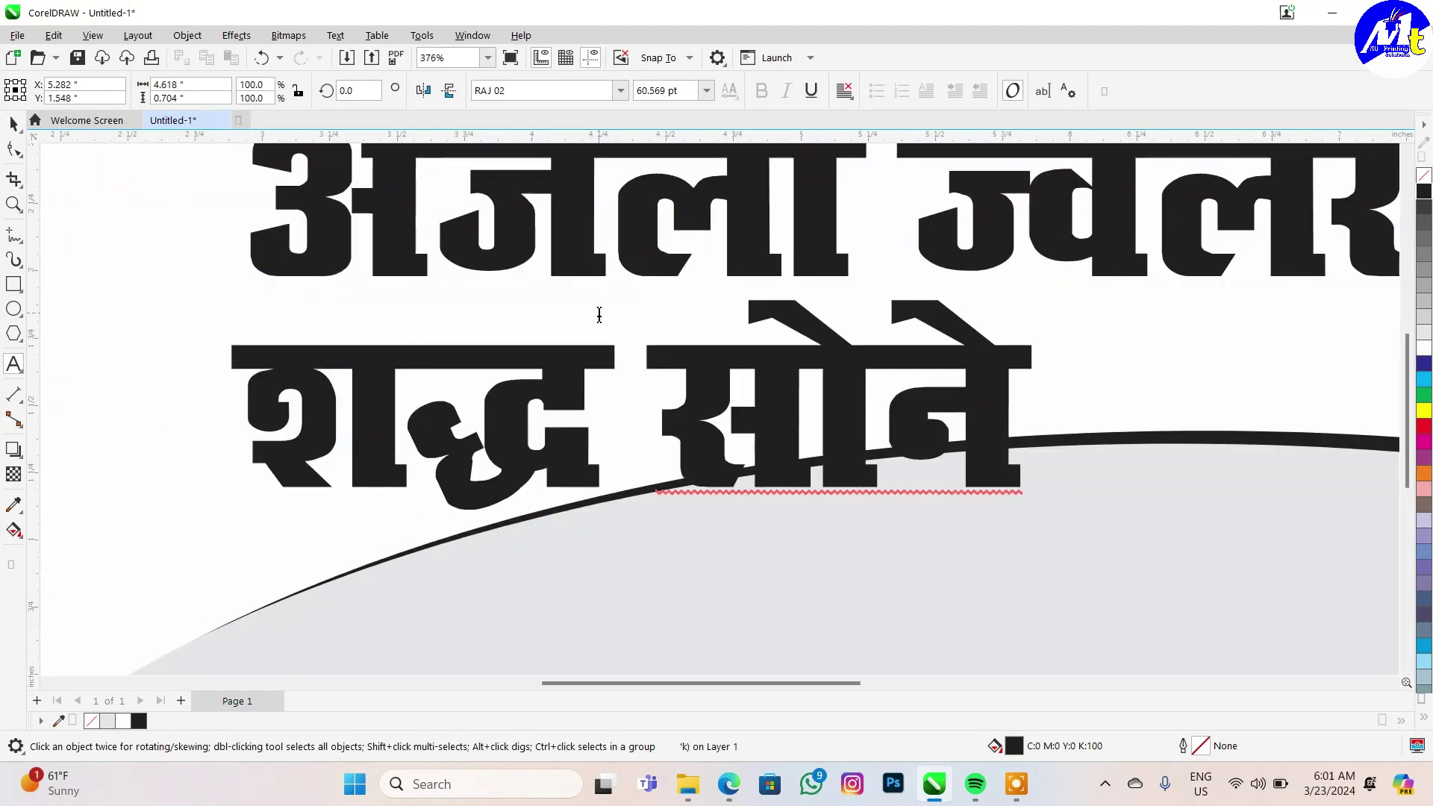
type(" o pk¡nh d")
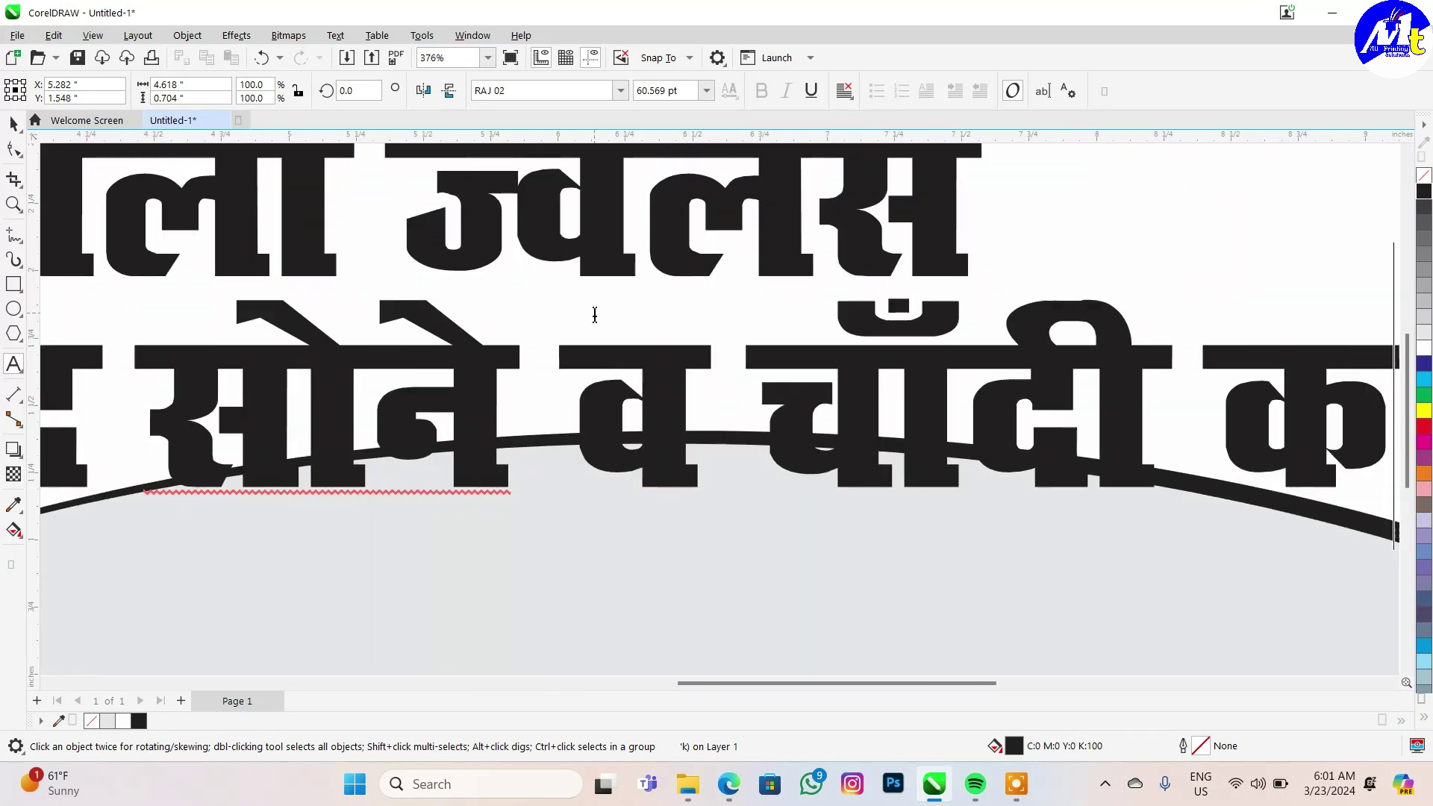
type("k ,d ek=k fo'")
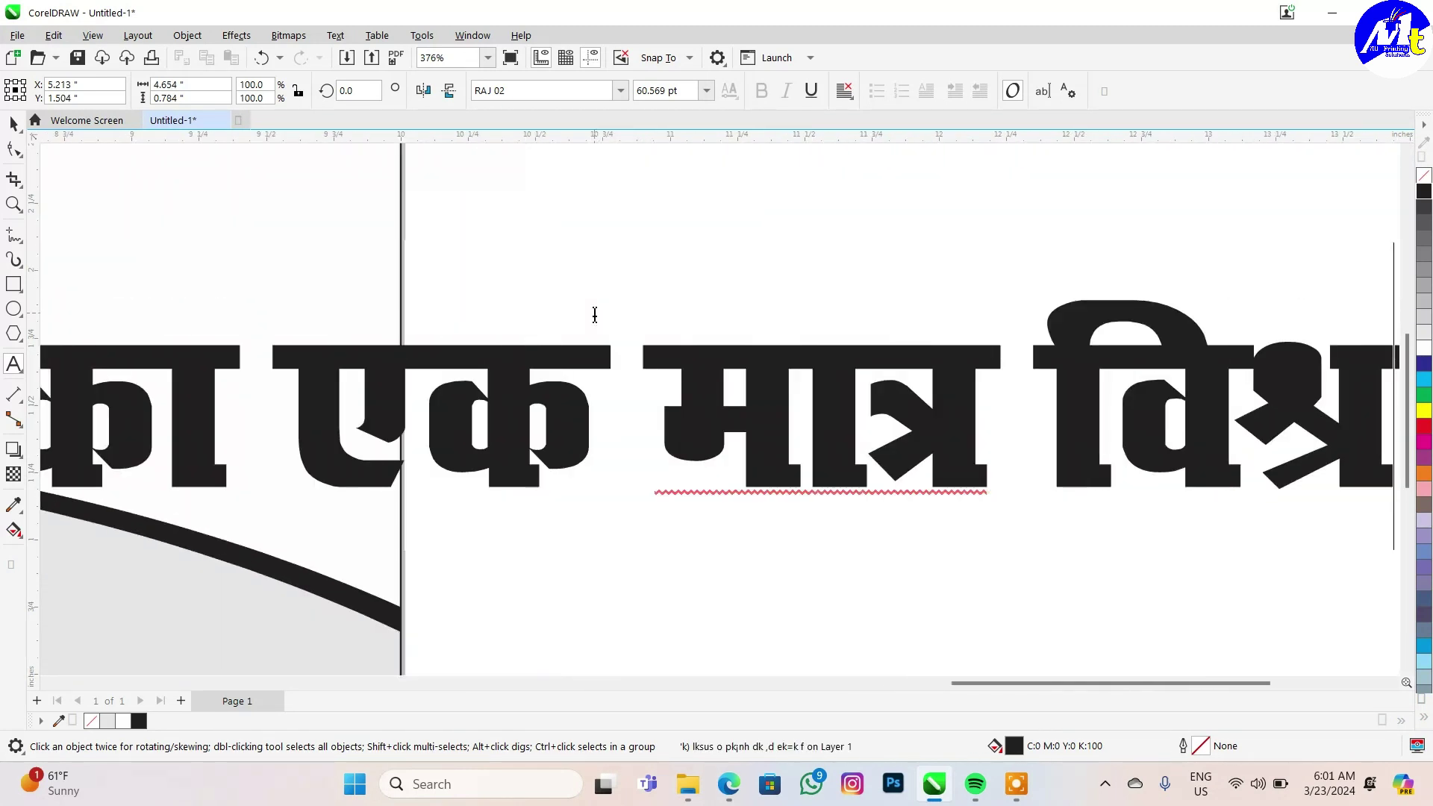
key("BackSpace")
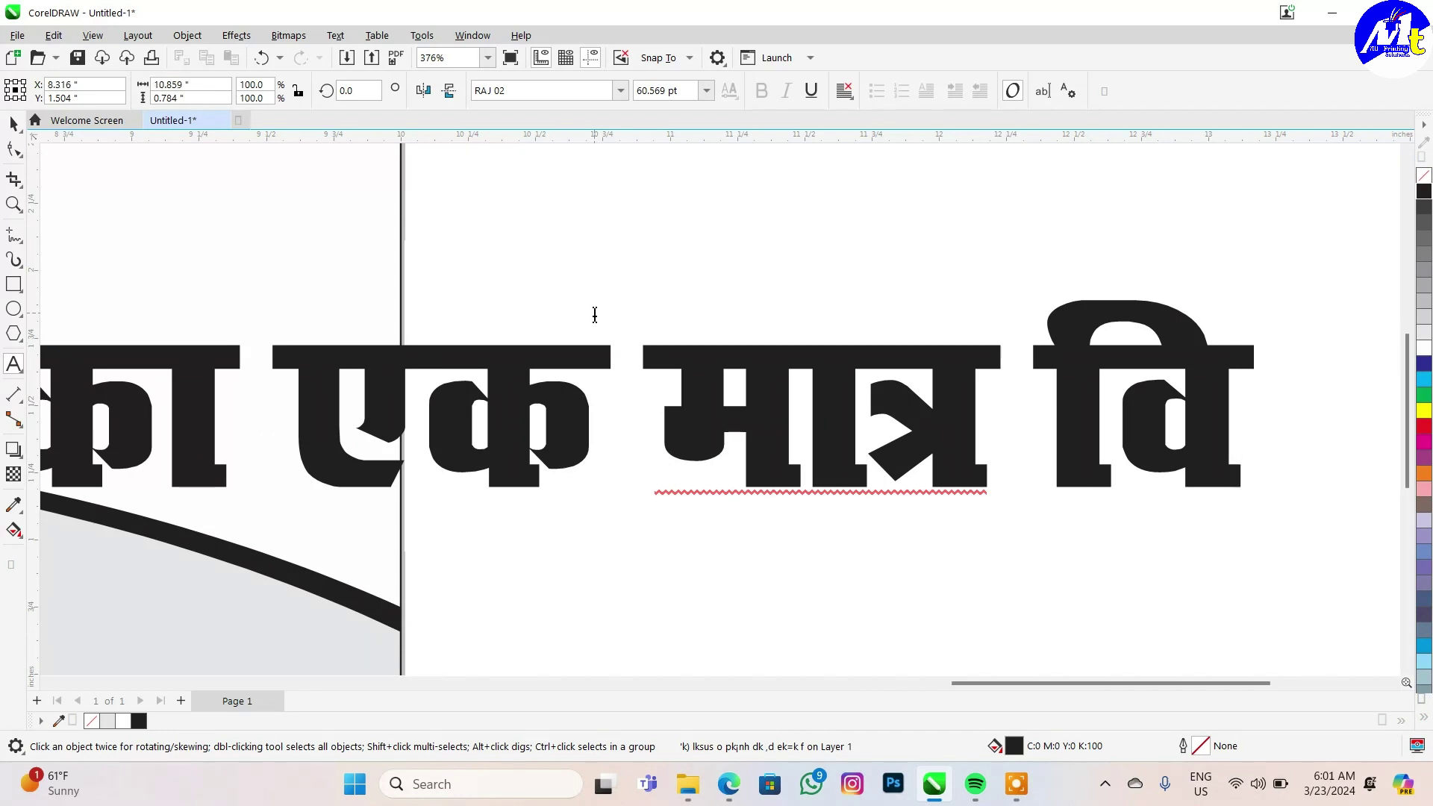
type("'oluh;")
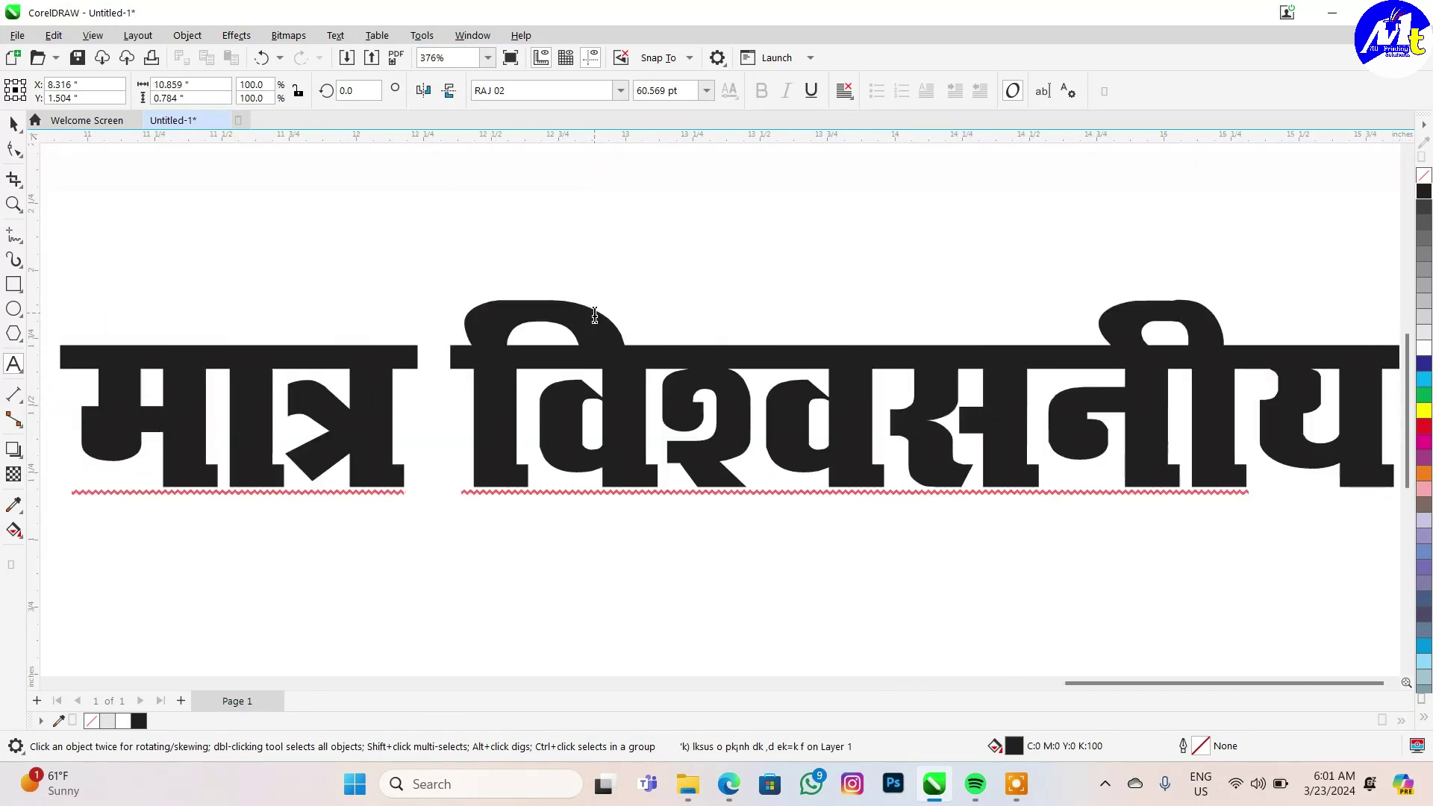
type(" izfr\"B")
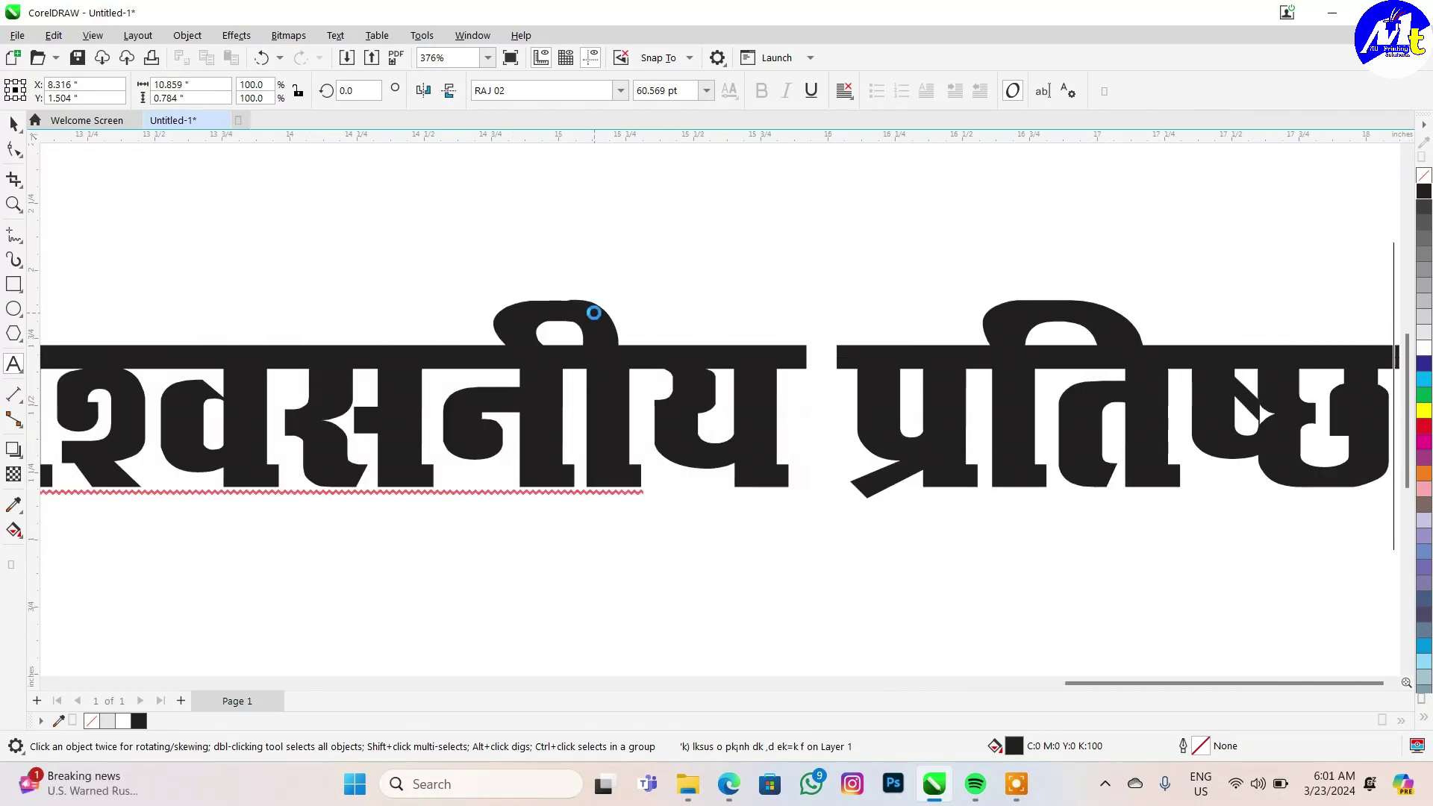
type("ku")
key("ctrl+a")
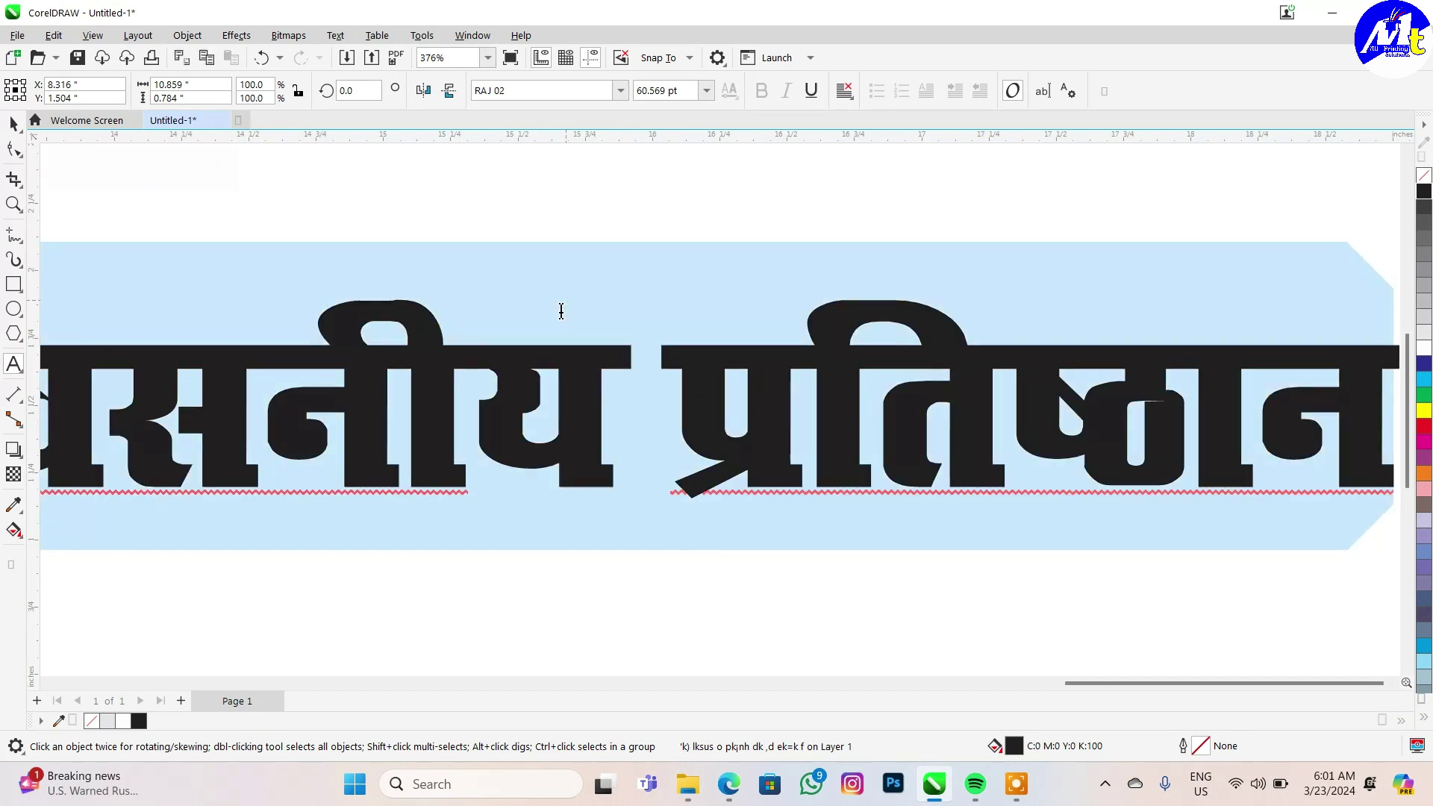
key("ctrl+space")
scroll(330, 350, "down", 1)
scroll(329, 350, "down", 1)
scroll(329, 350, "down", 1)
- Break the tagline into two lines just before एक
double_click(329, 350)
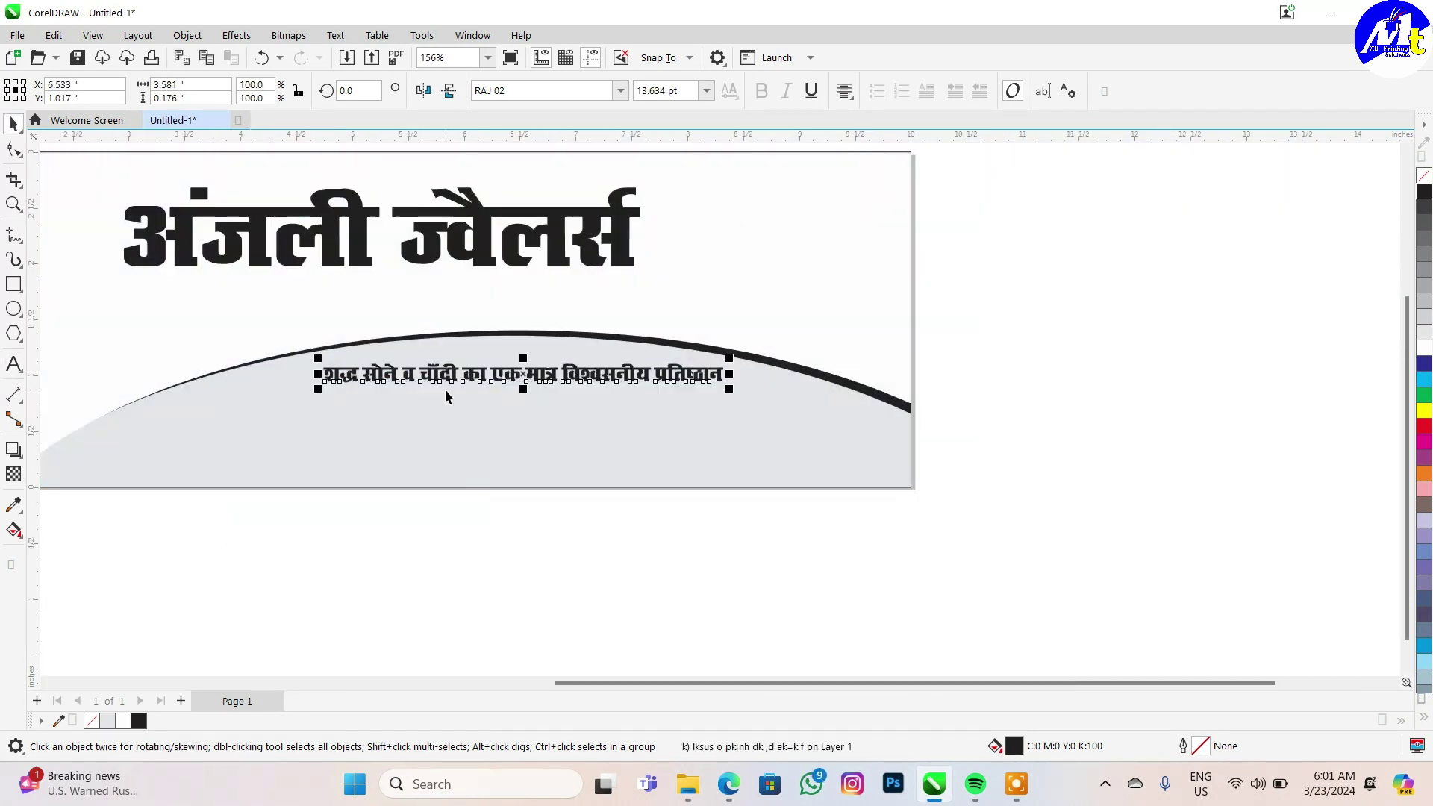
scroll(473, 380, "up", 2)
left_click(508, 363)
key("Return")
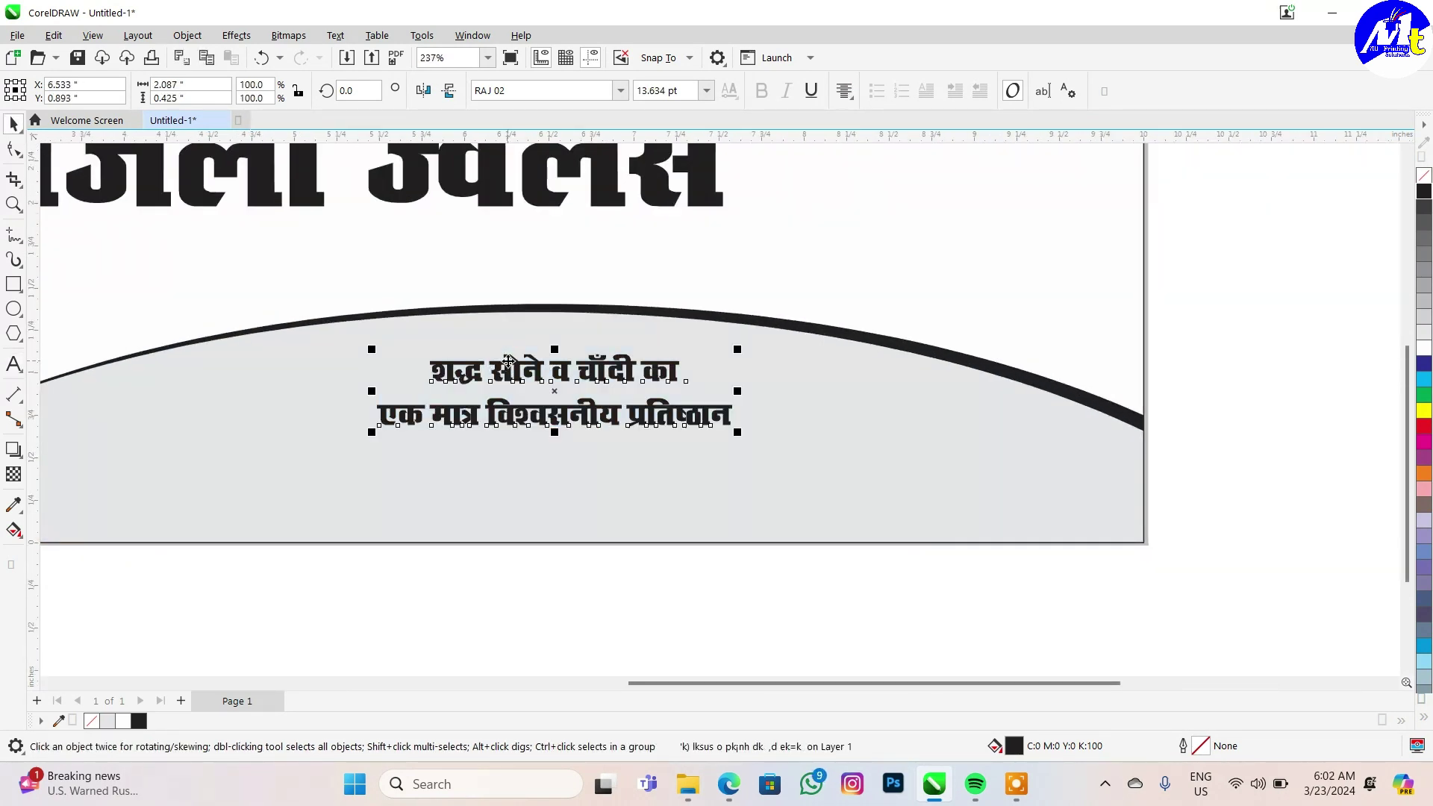
scroll(465, 375, "down", 2)
- Duplicate the tagline below and retype the copy as 'अपर बजार, मेन रोड, लोहरदगा'
left_click_drag(465, 375, 441, 485)
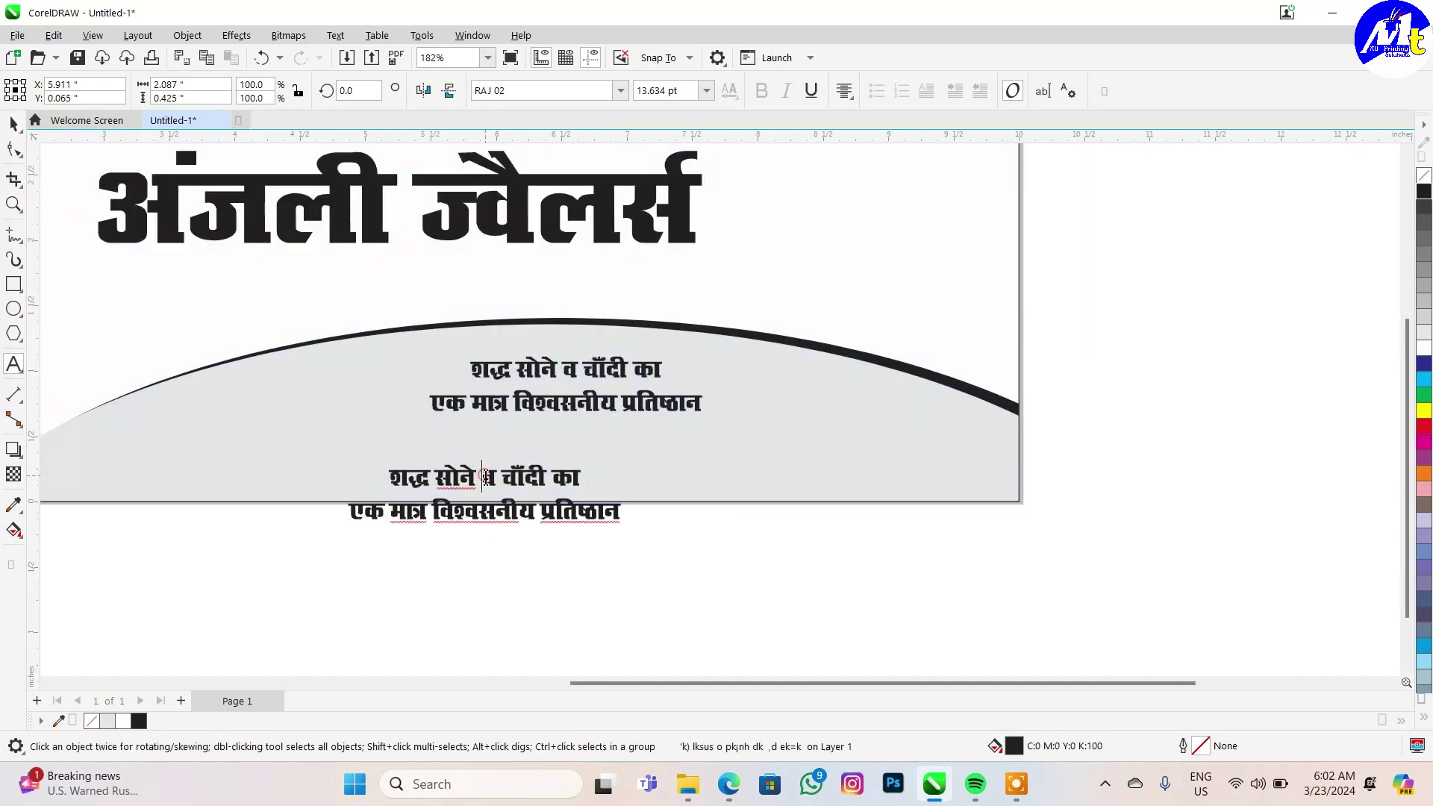
scroll(441, 485, "up", 3)
double_click(395, 449)
key("ctrl+a")
type("vij ctkj] ")
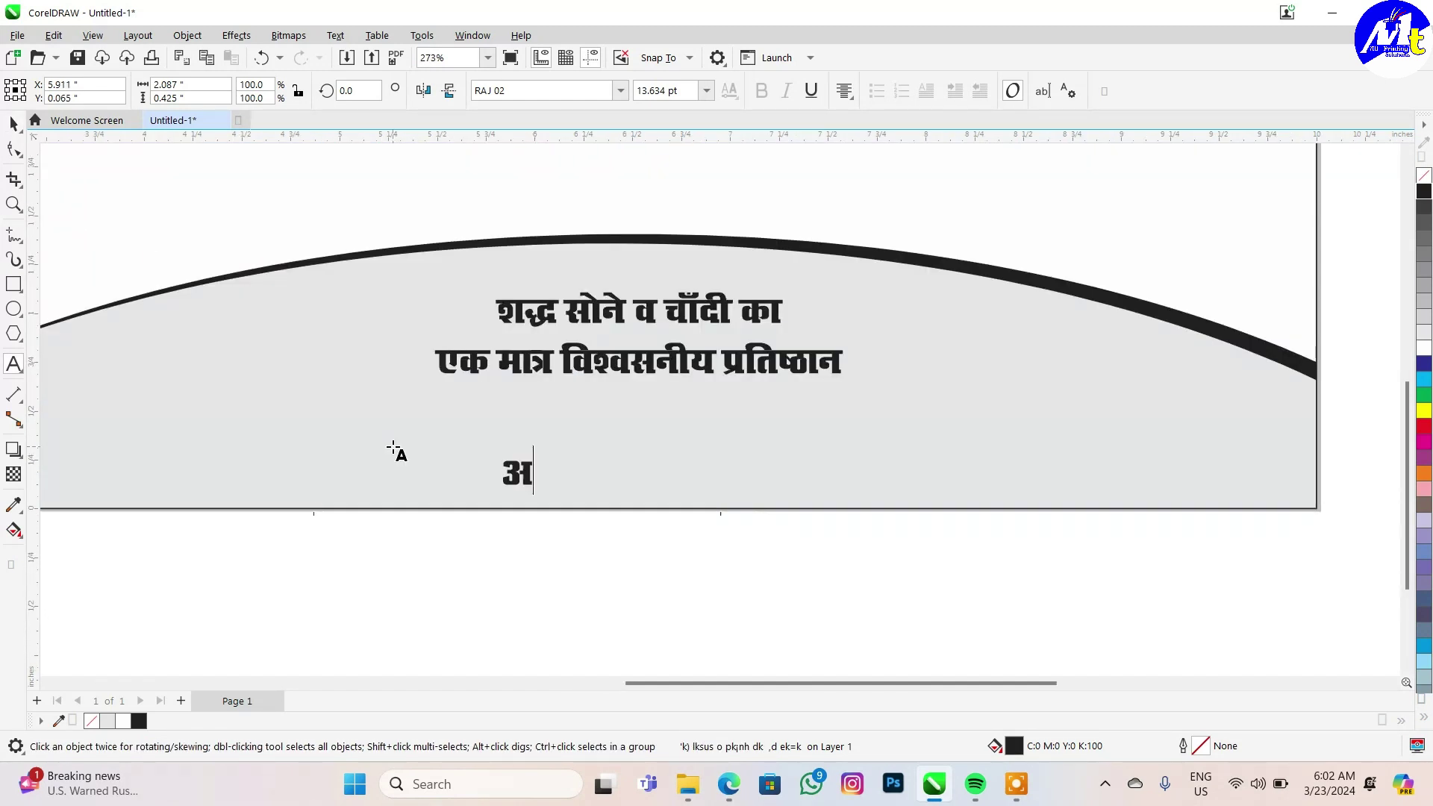
type("esu jksM")
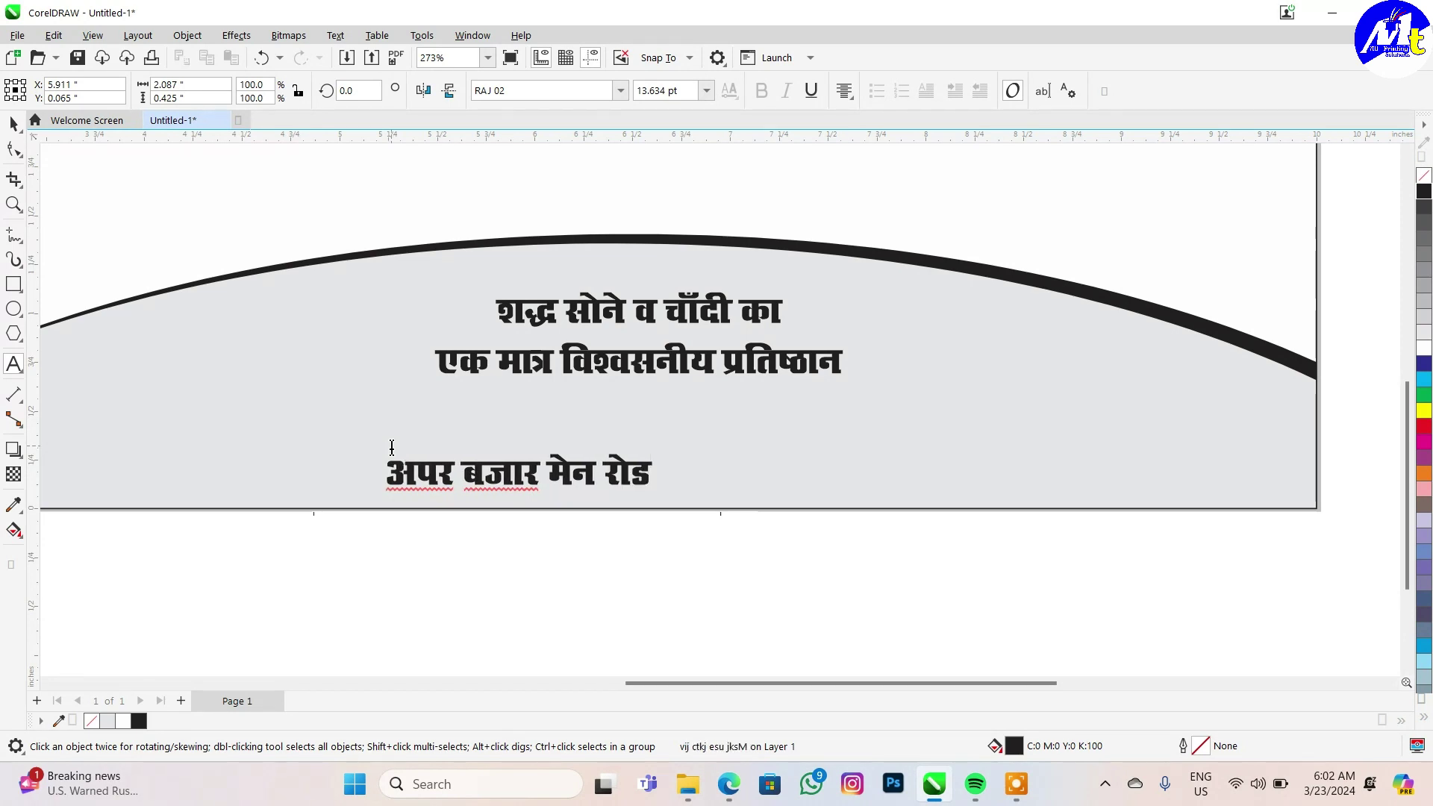
type("] yksgjnxk")
key("ctrl+space")
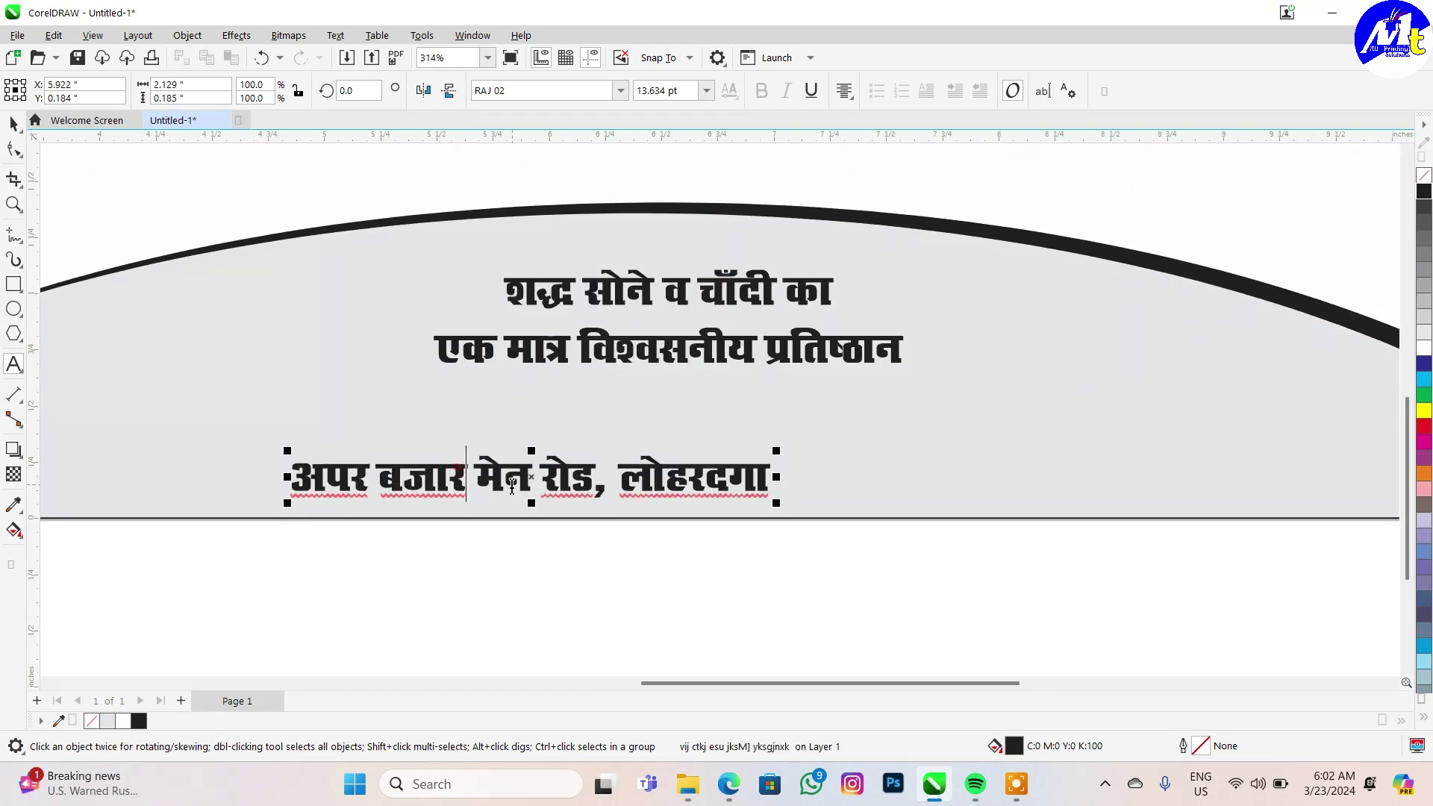
- Prefix the address with 'पता :' and move it to the banner's top-left
scroll(539, 455, "down", 1)
type("irk %")
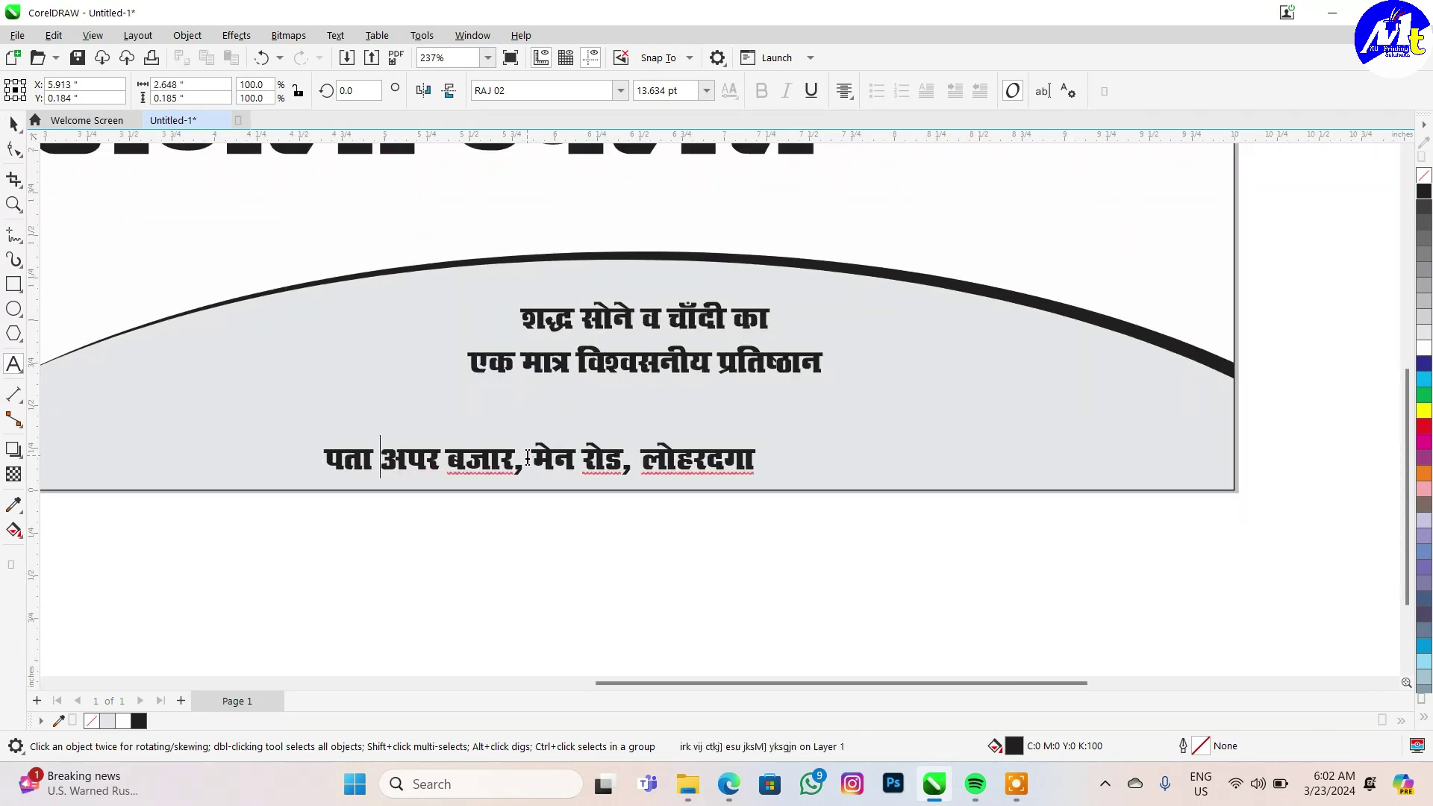
key("ctrl+space")
scroll(579, 446, "down", 3)
scroll(537, 429, "up", 1)
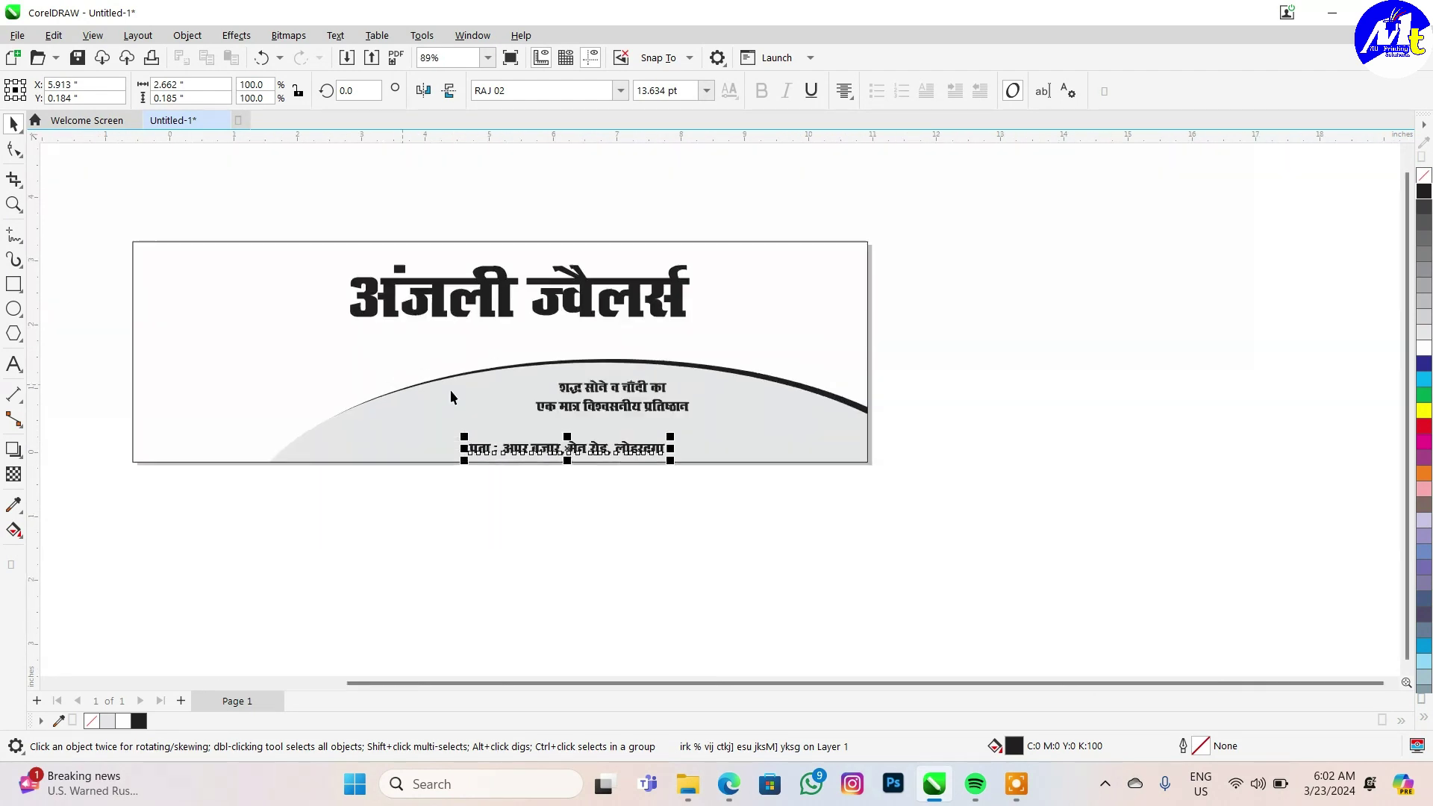
left_click_drag(462, 390, 154, 320)
scroll(153, 277, "up", 3)
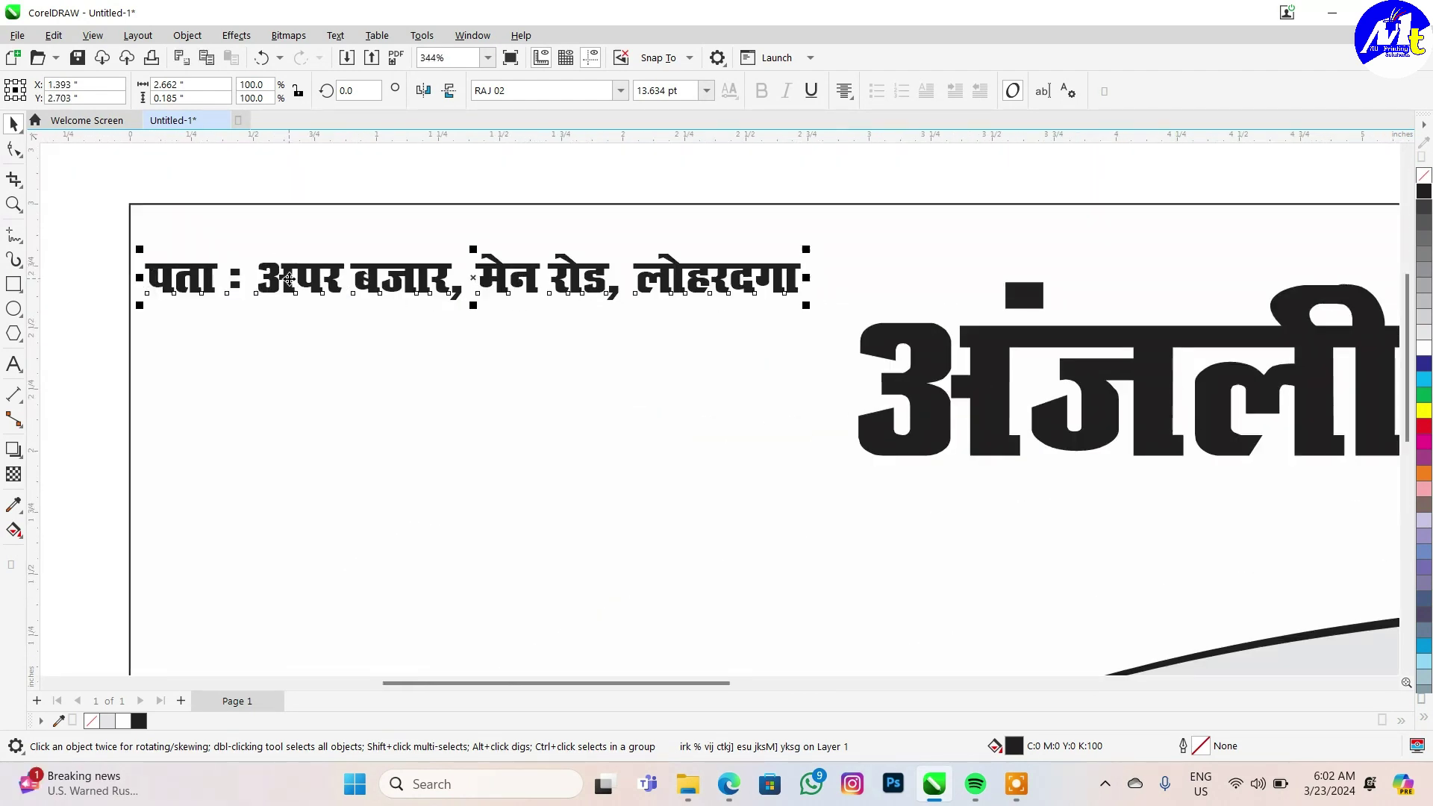
- Retype the top-left text as the proprietor line
double_click(290, 280)
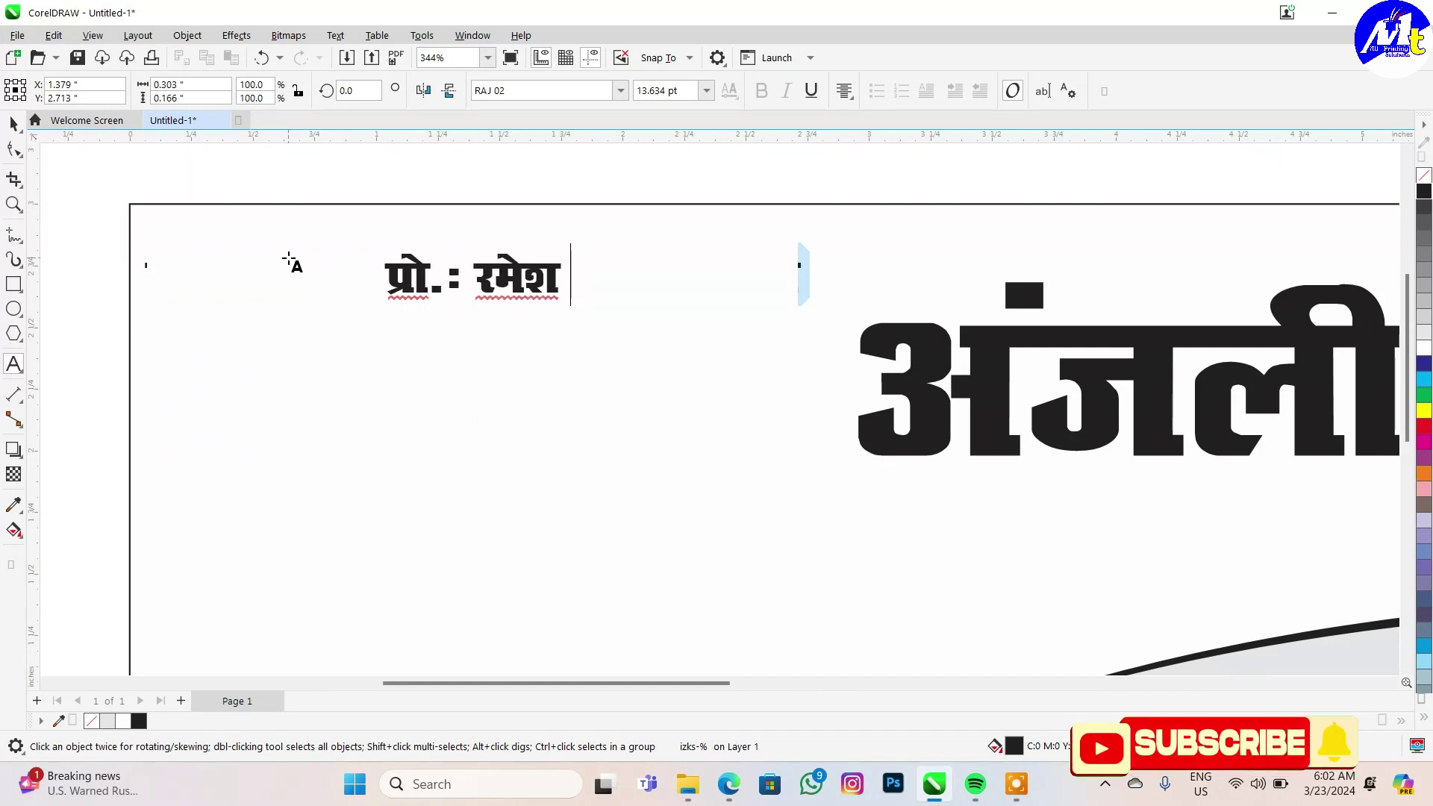
type("pUnz ¼cC")
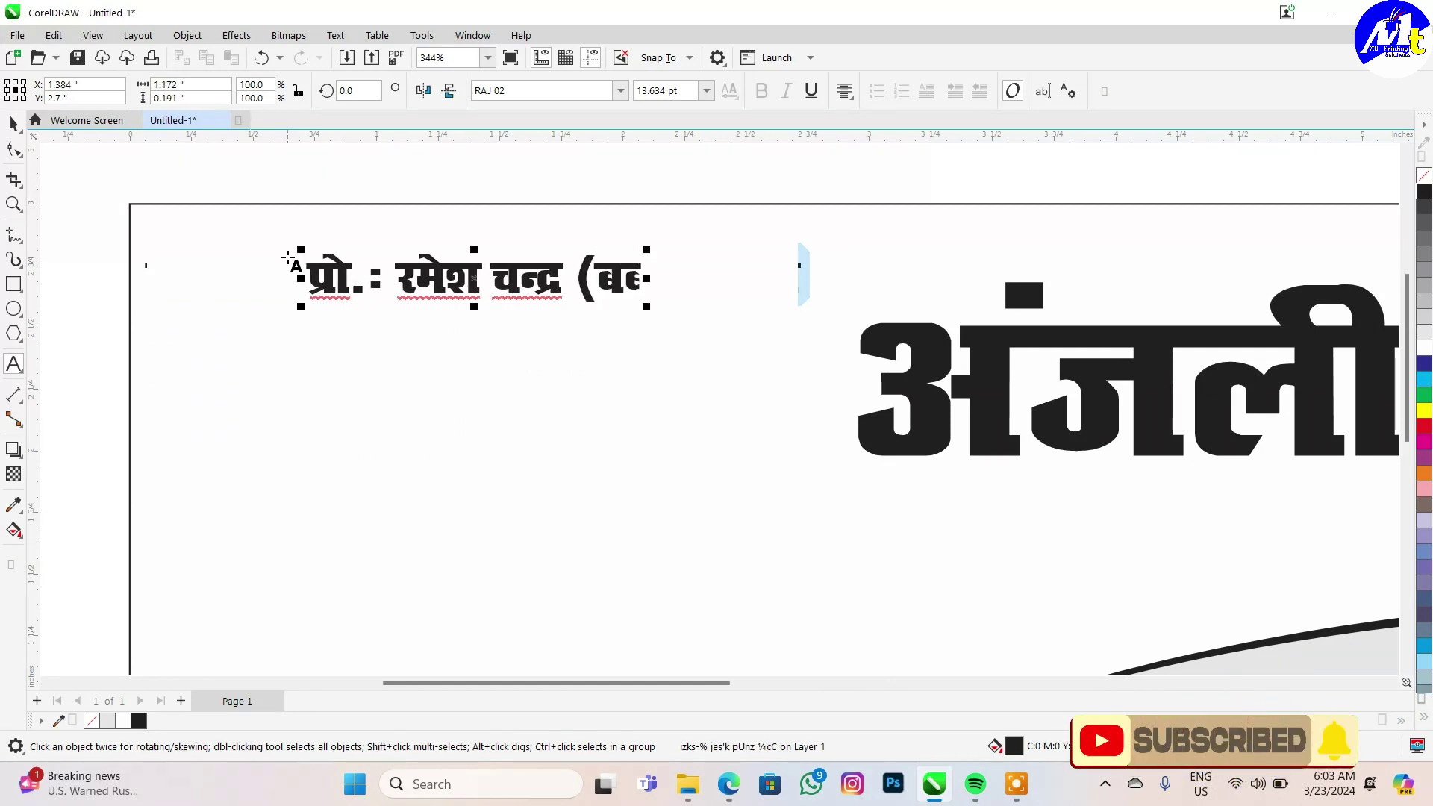
key("BackSpace")
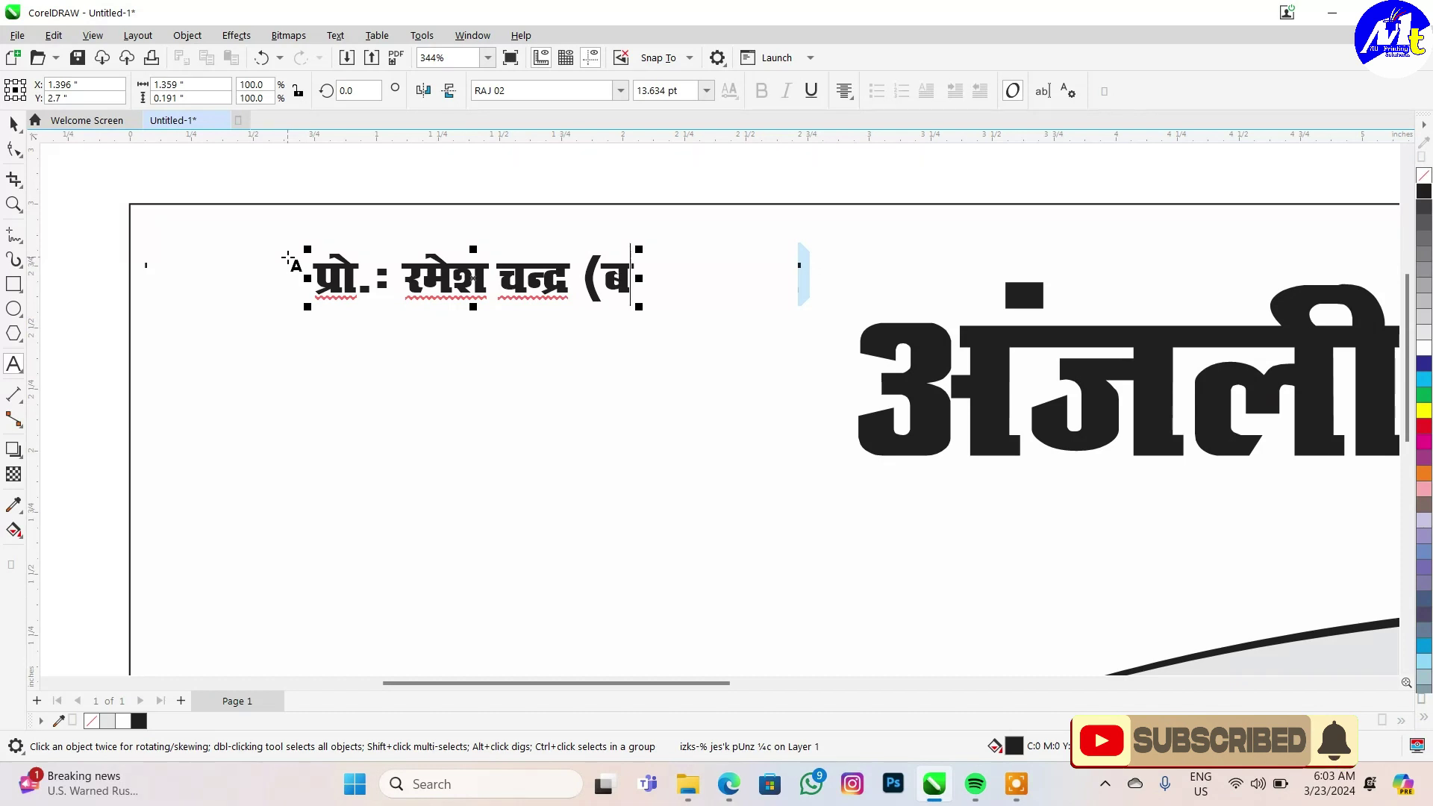
key("ctrl+space")
scroll(299, 269, "down", 3)
- Copy the text to the top-right and retype it as the mobile-number line
mouse_move(371, 276)
left_mouse_down()
mouse_move(195, 240)
mouse_move(986, 245)
left_mouse_up()
scroll(985, 245, "down", 1)
double_click(1045, 250)
key("ctrl+a")
type("eks")
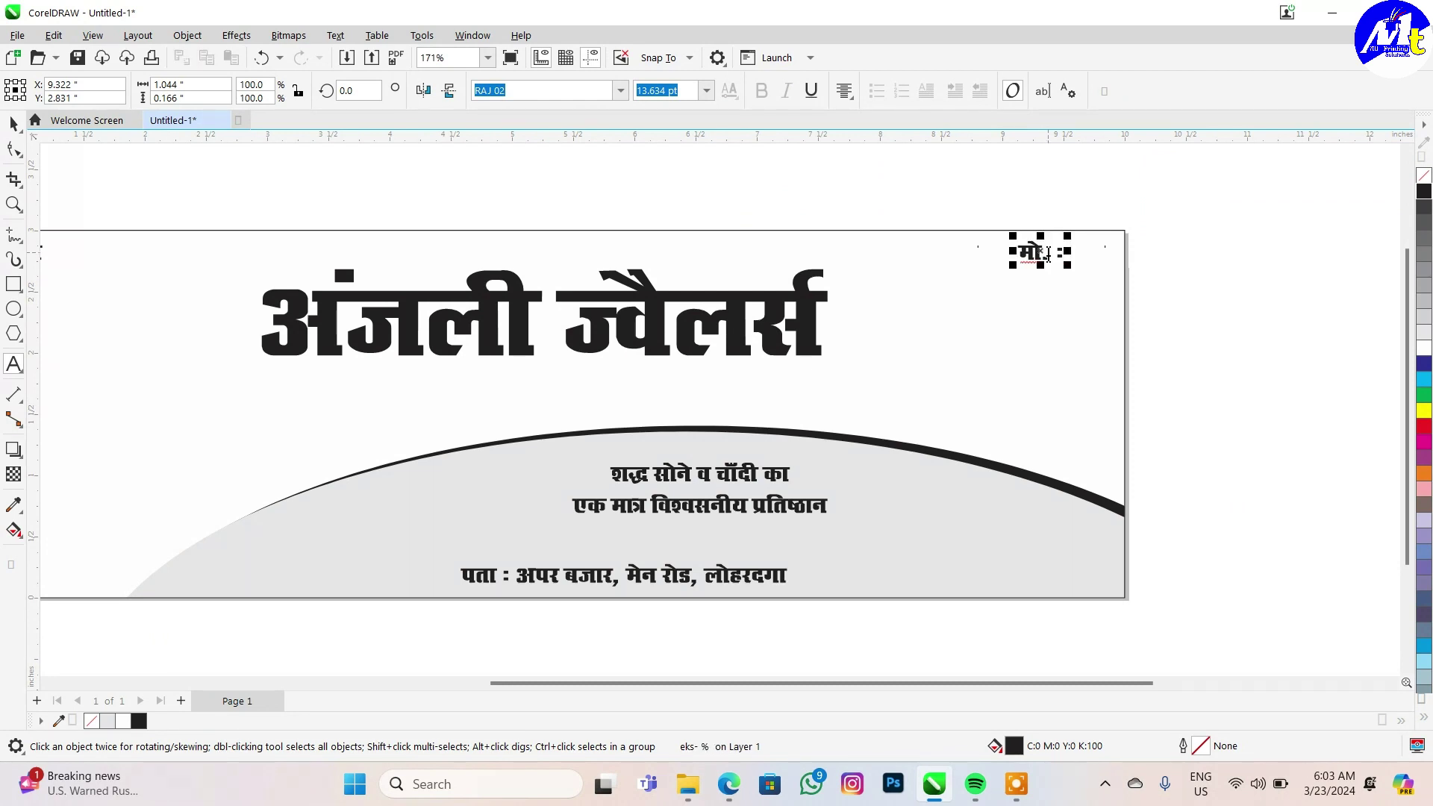
key("ctrl+space")
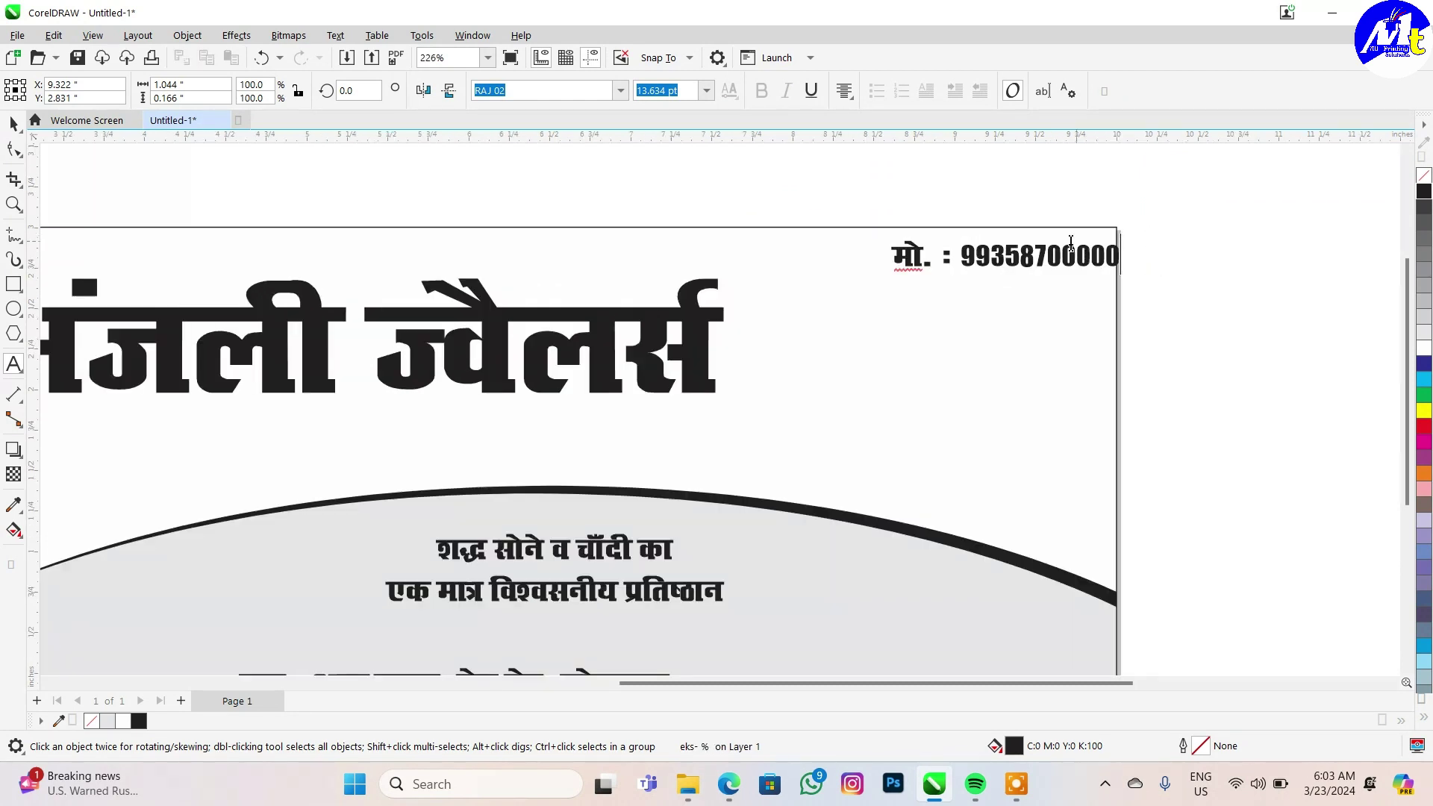
- Copy the mobile line to the top centre and retype it as '!! जय माता दी !!'
scroll(1172, 290, "down", 1)
left_click_drag(963, 261, 642, 261)
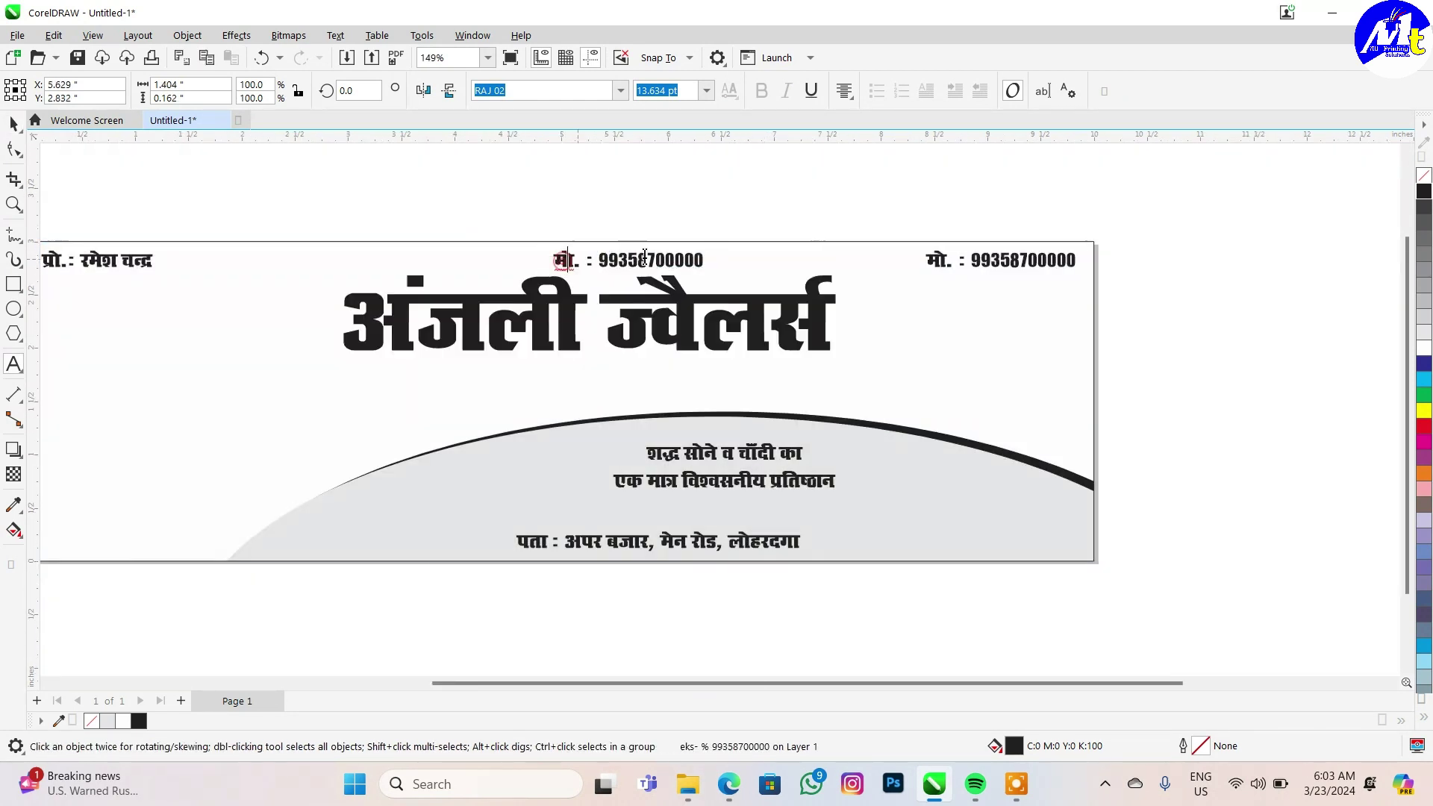
double_click(642, 260)
key("ctrl+a")
type("t; ekr")
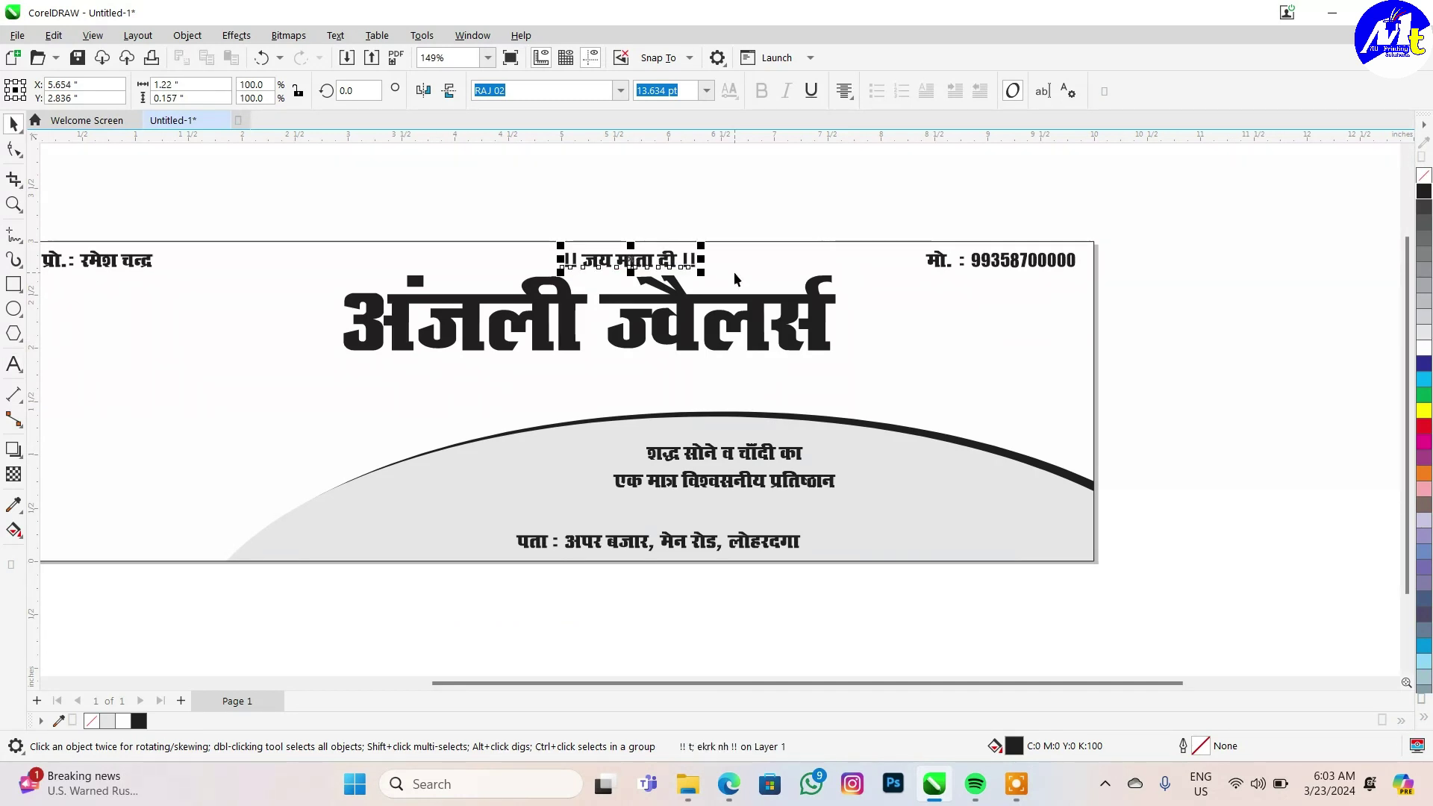
- Break the title apart and give ज्वैलर्स the RAJ 35 font, enlarged and moved right
scroll(693, 358, "down", 2)
left_click(704, 333)
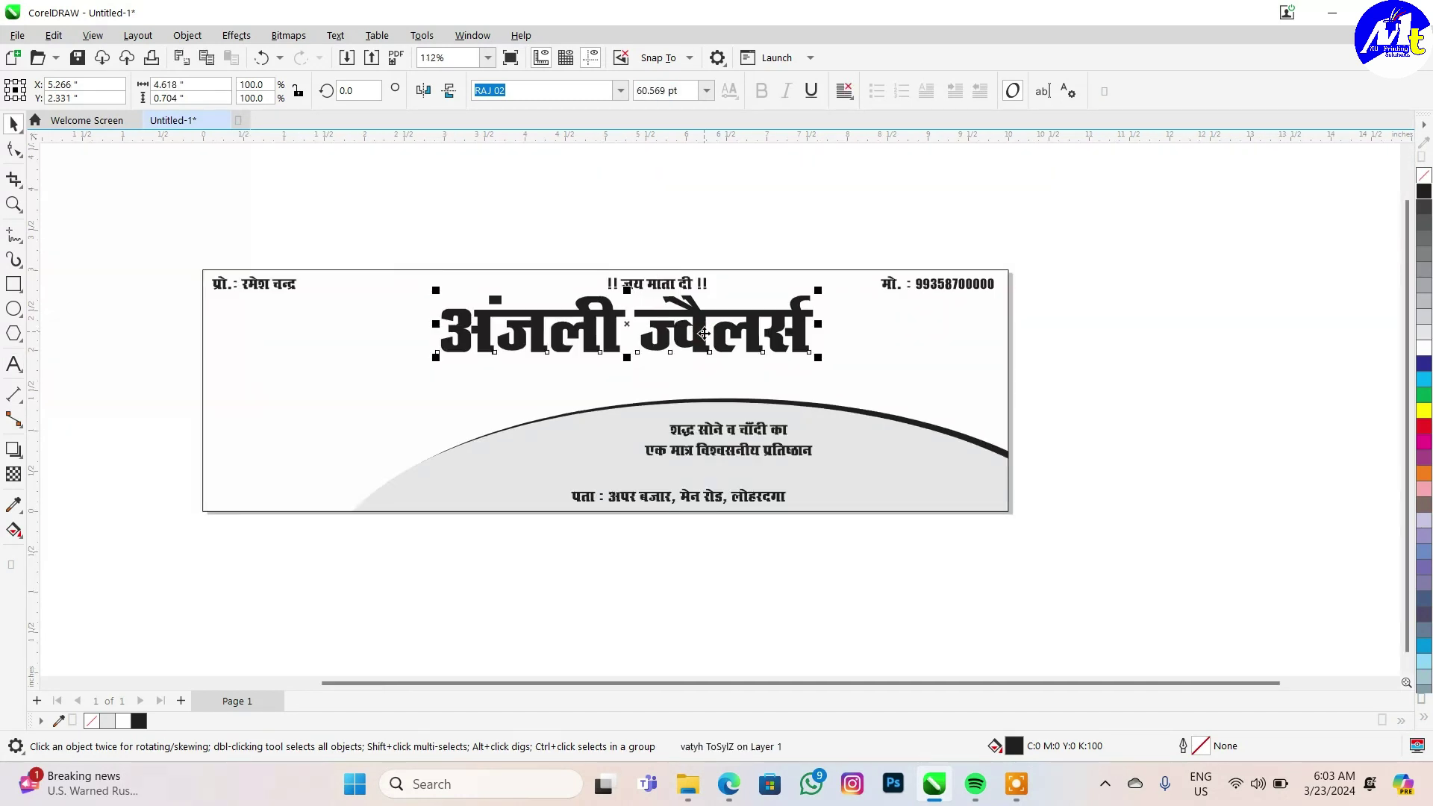
key("ctrl+k")
left_click_drag(704, 333, 883, 337)
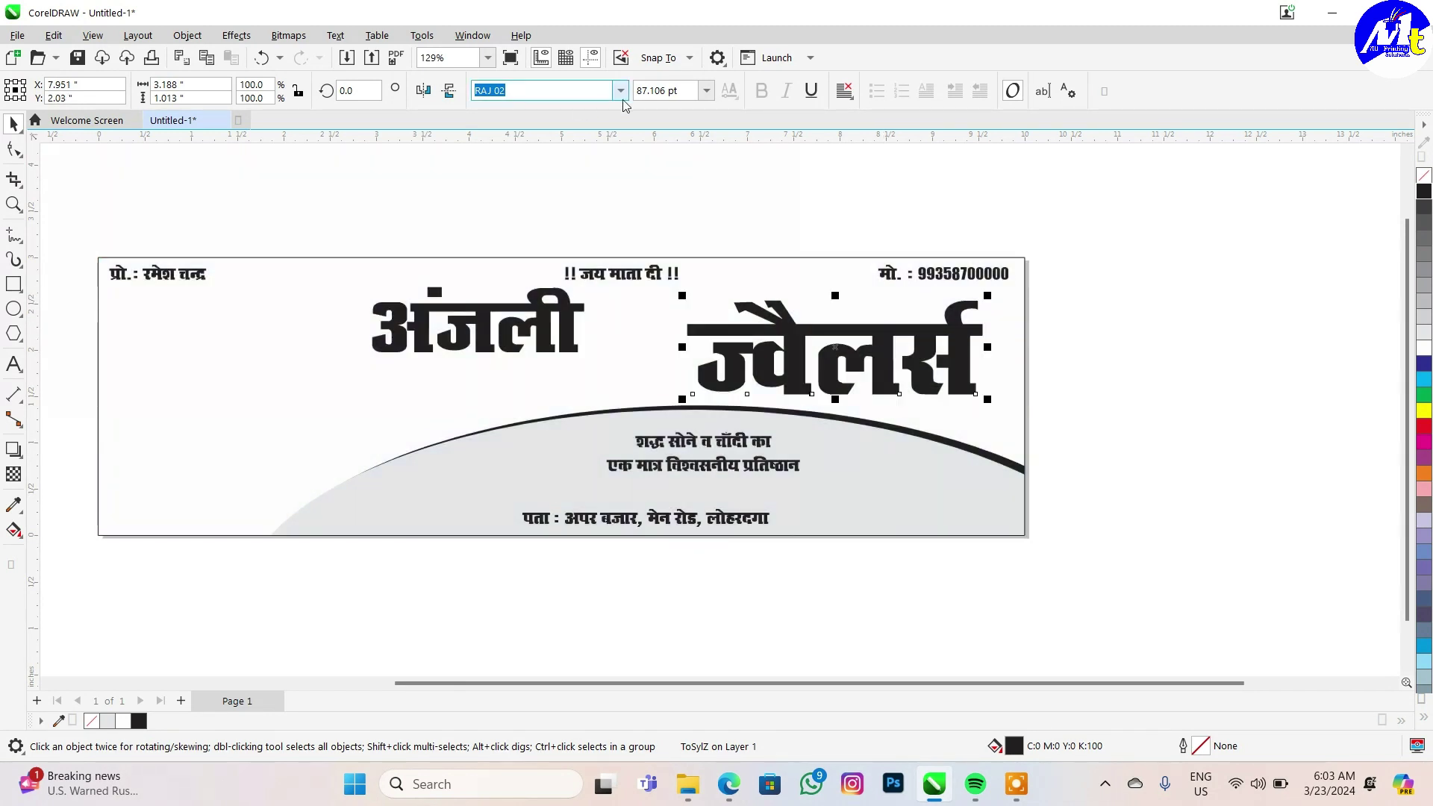
left_click(620, 91)
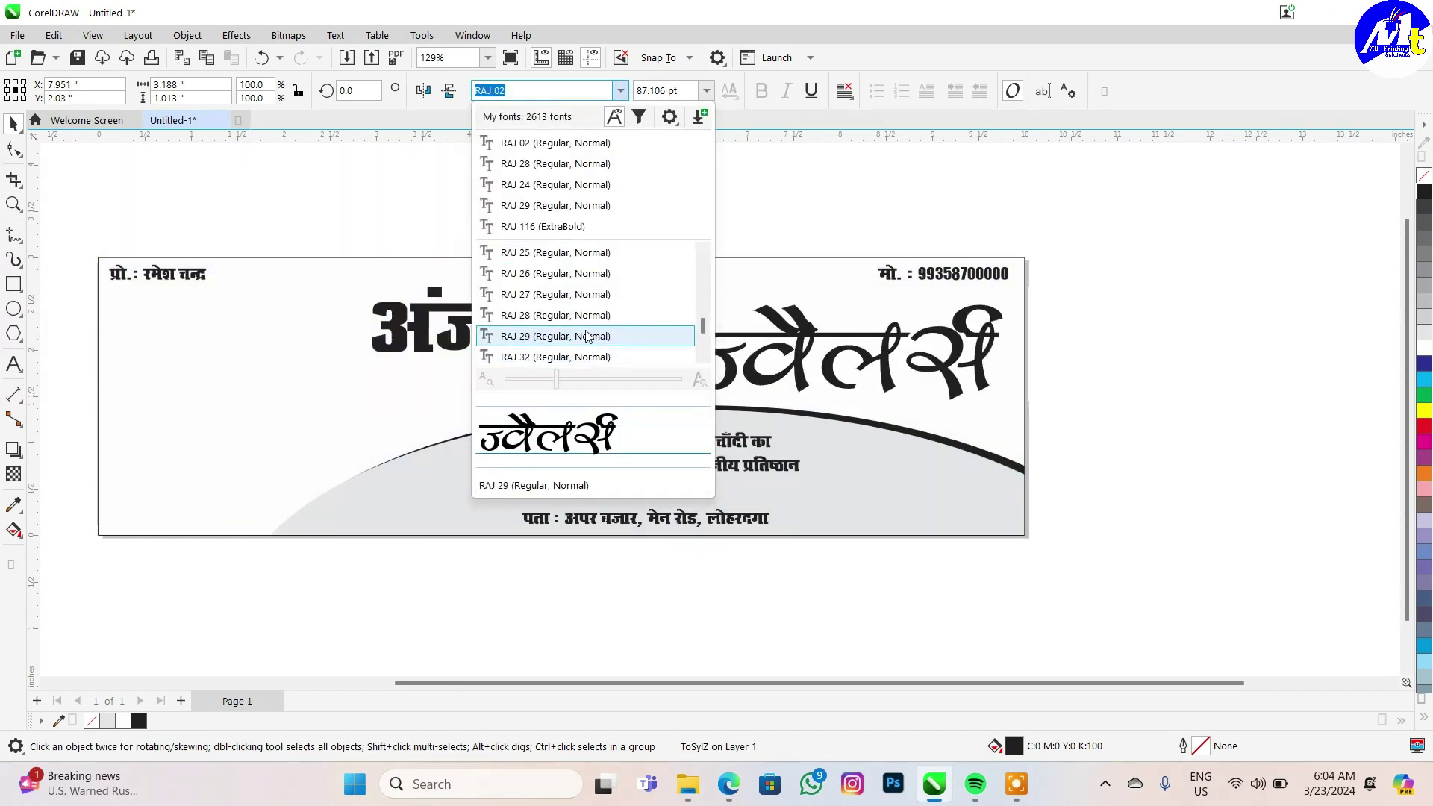
scroll(588, 336, "down", 1)
left_click(588, 336)
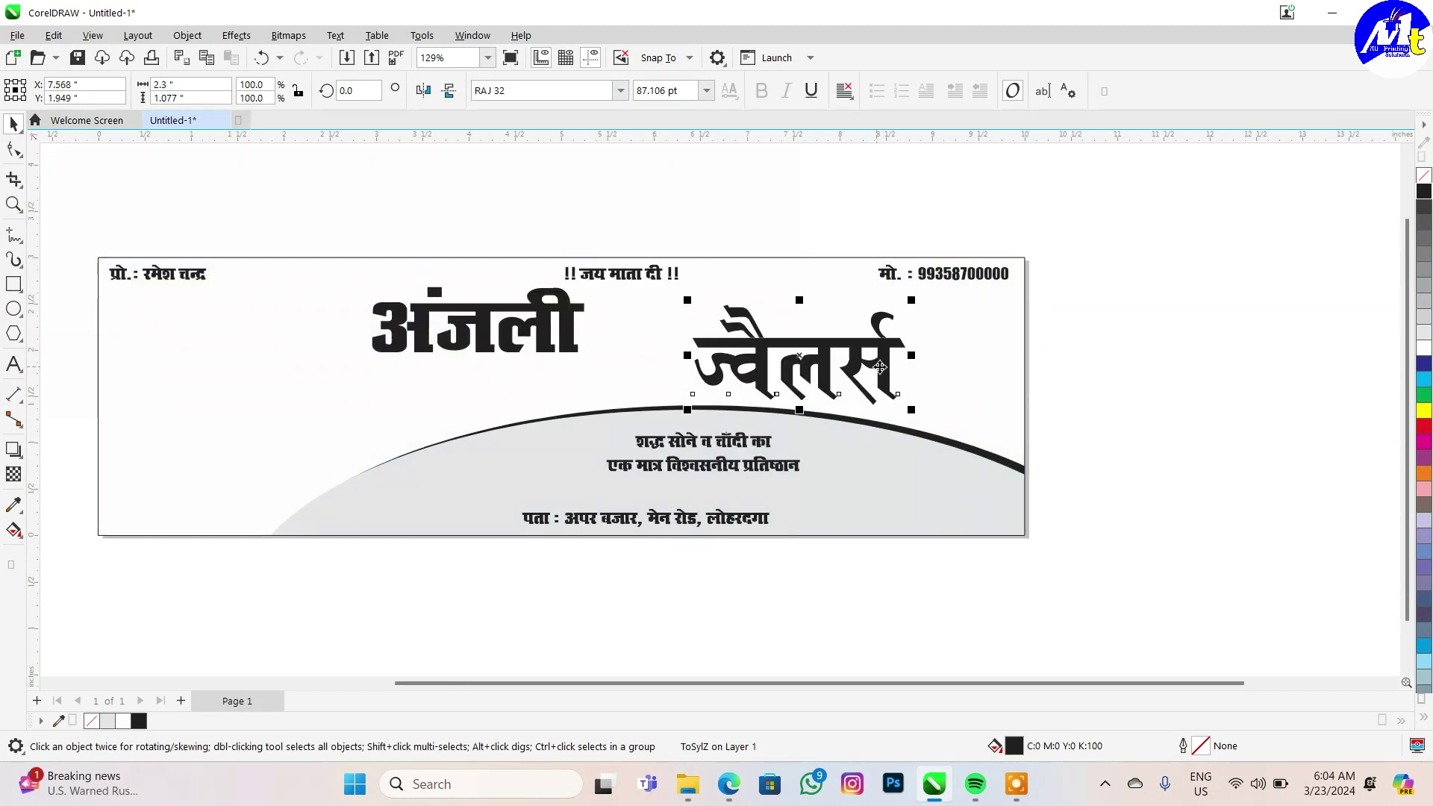
left_click_drag(912, 356, 1000, 355)
- Enlarge and reposition अंजली with a new RAJ font, and tighten ज्वैलर्स from the right
left_click_drag(478, 329, 516, 351)
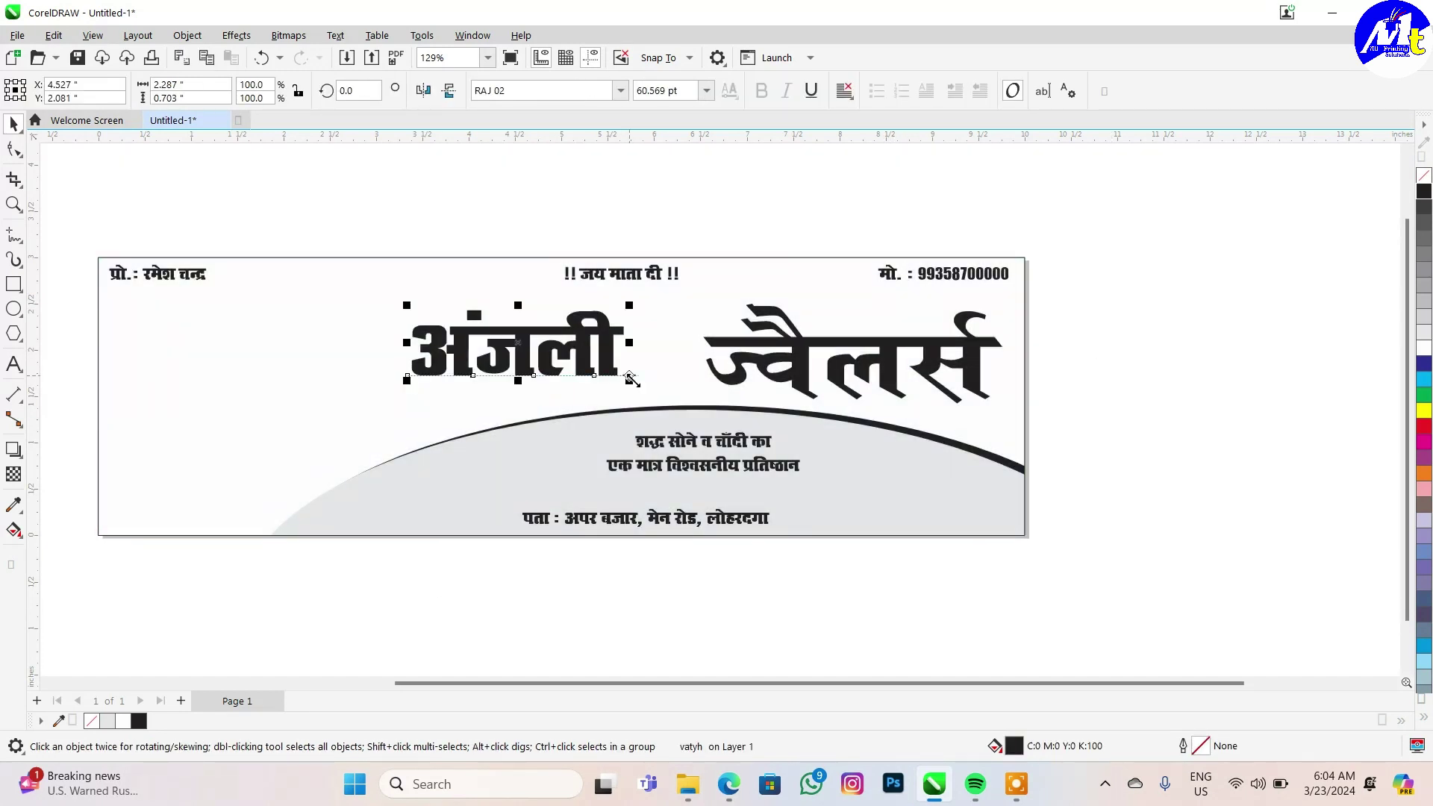
left_click_drag(632, 379, 716, 385)
left_click(621, 90)
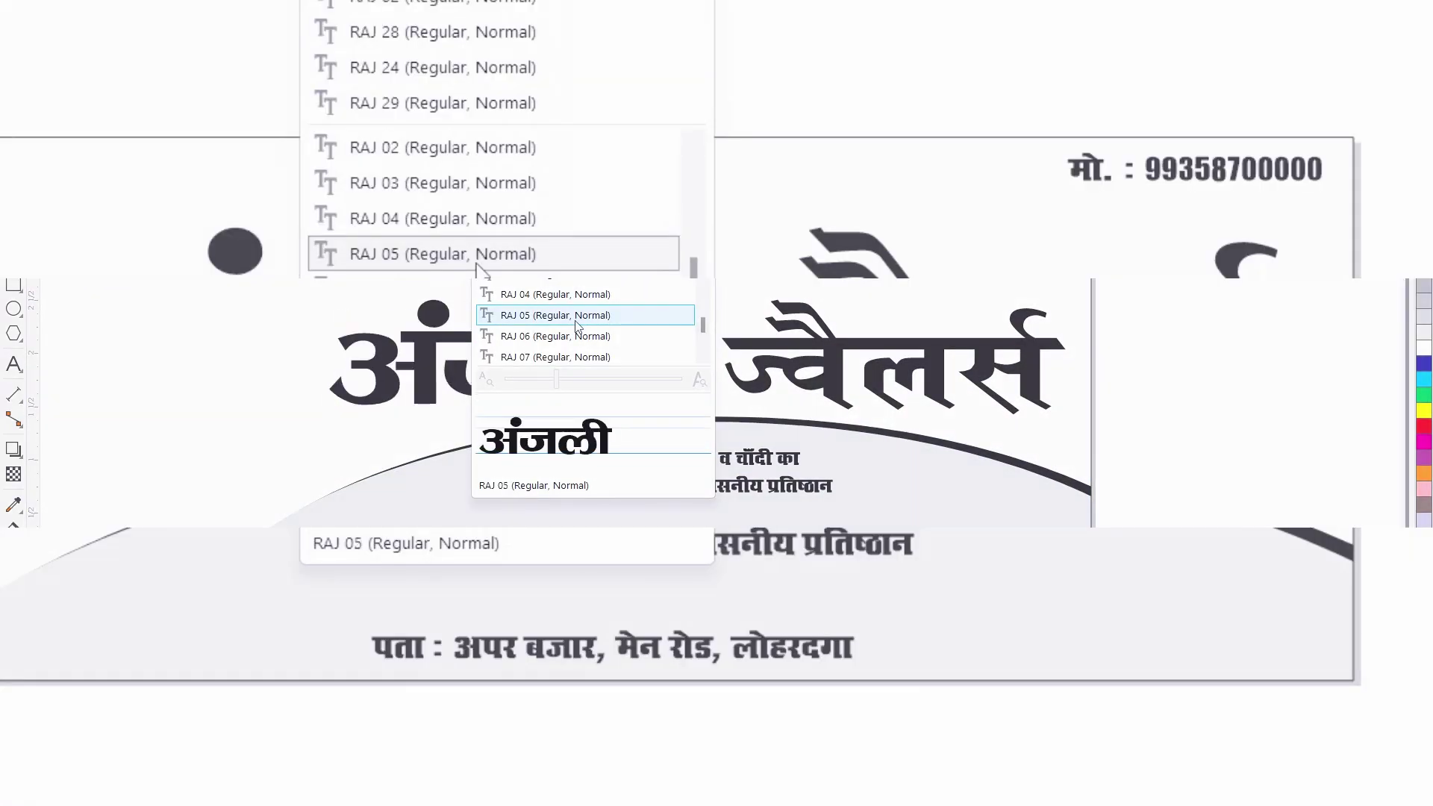
scroll(471, 258, "down", 5)
scroll(448, 247, "up", 1)
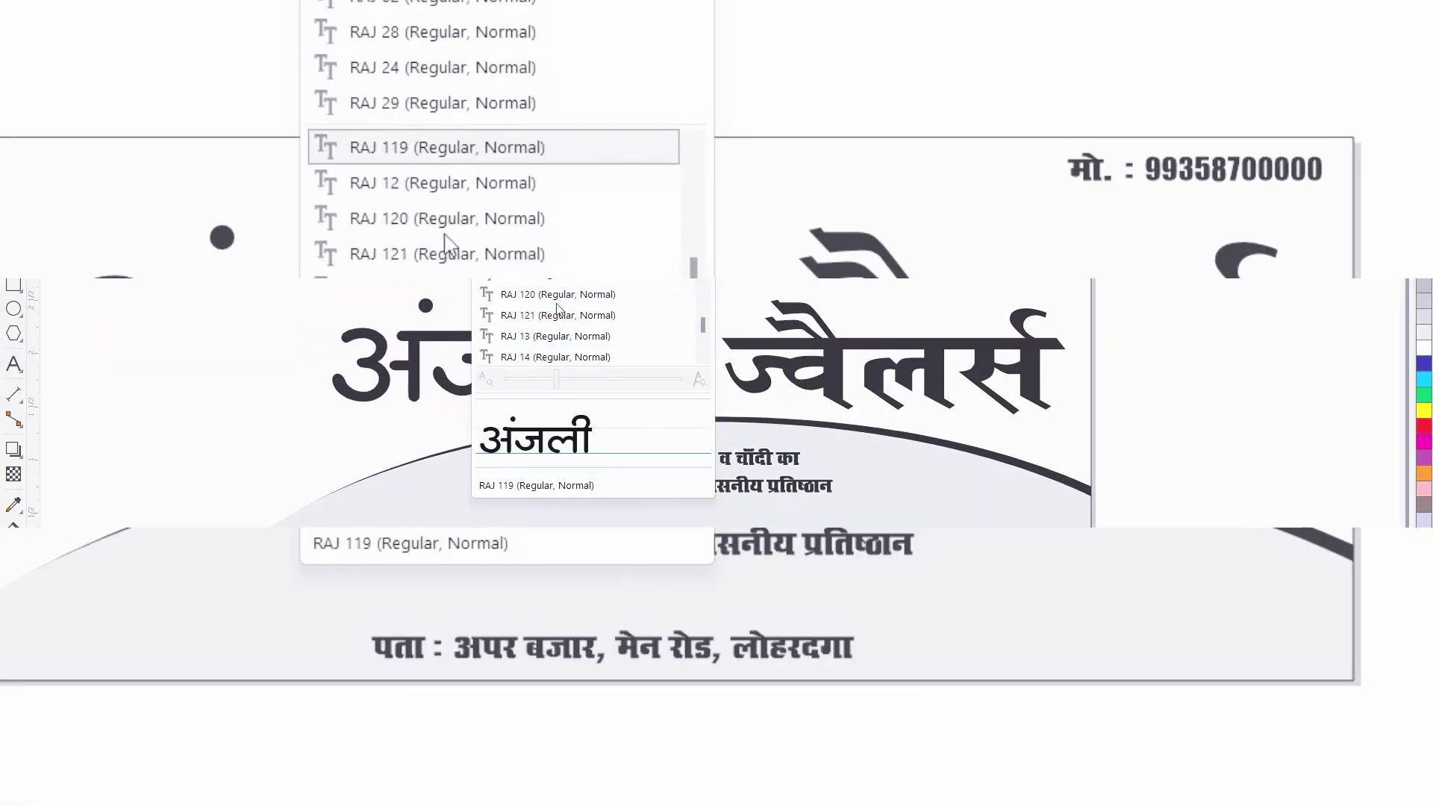
scroll(446, 243, "up", 2)
scroll(557, 308, "down", 3)
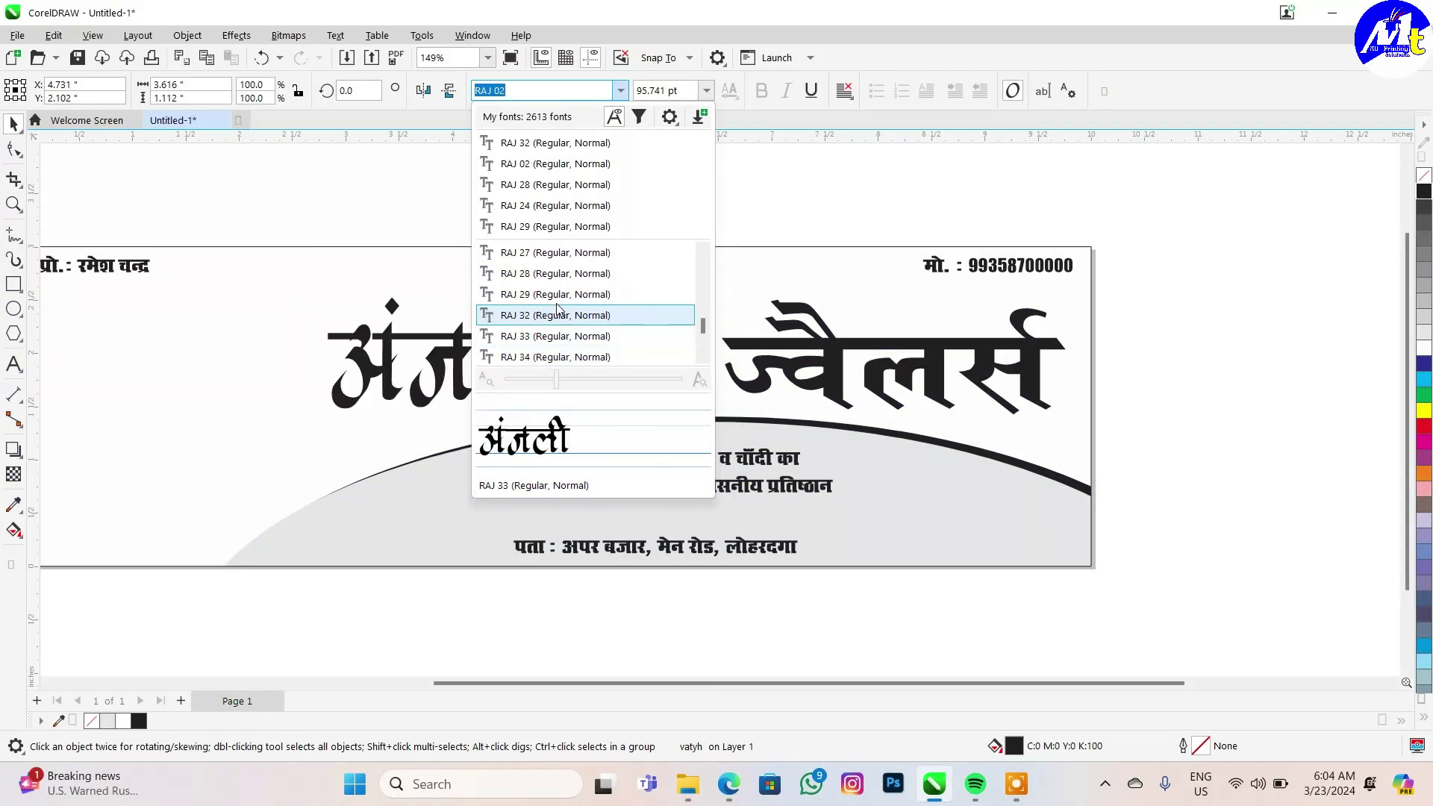
scroll(557, 308, "down", 3)
left_click(557, 308)
left_click_drag(618, 292, 669, 266)
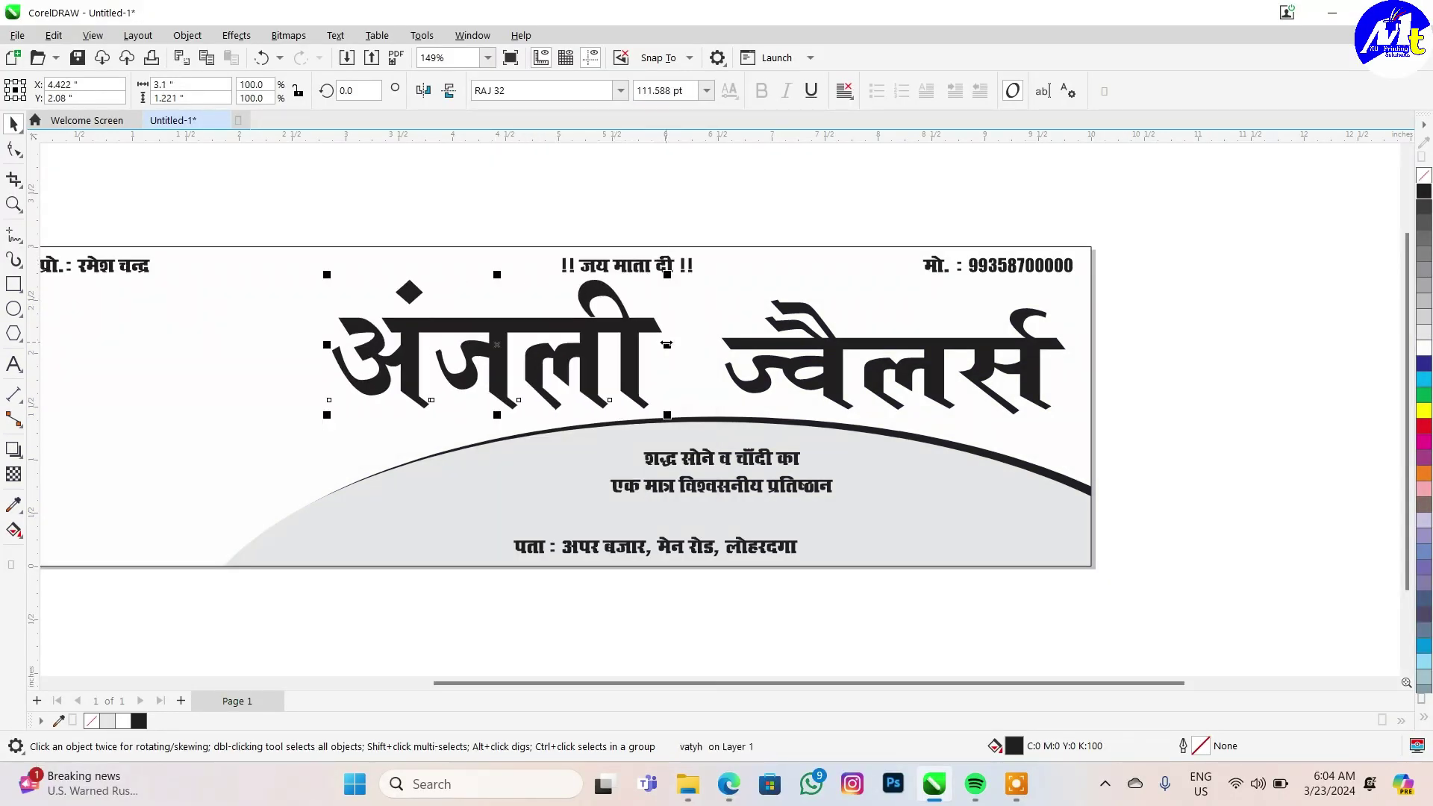
scroll(1148, 320, "down", 1)
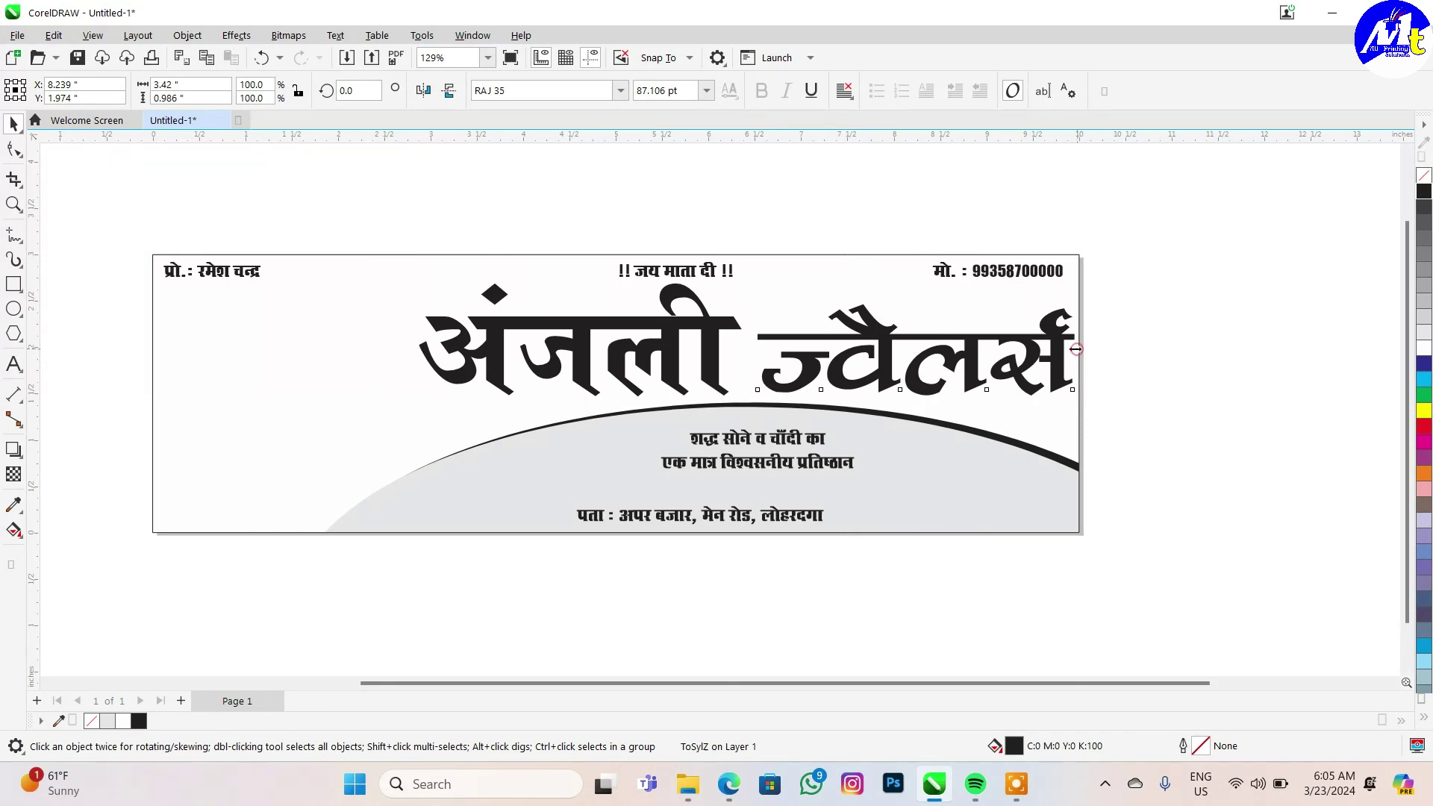
left_click_drag(1076, 349, 1055, 349)
- Change अंजली's font to RAJ 10
left_click(688, 343)
left_click(620, 90)
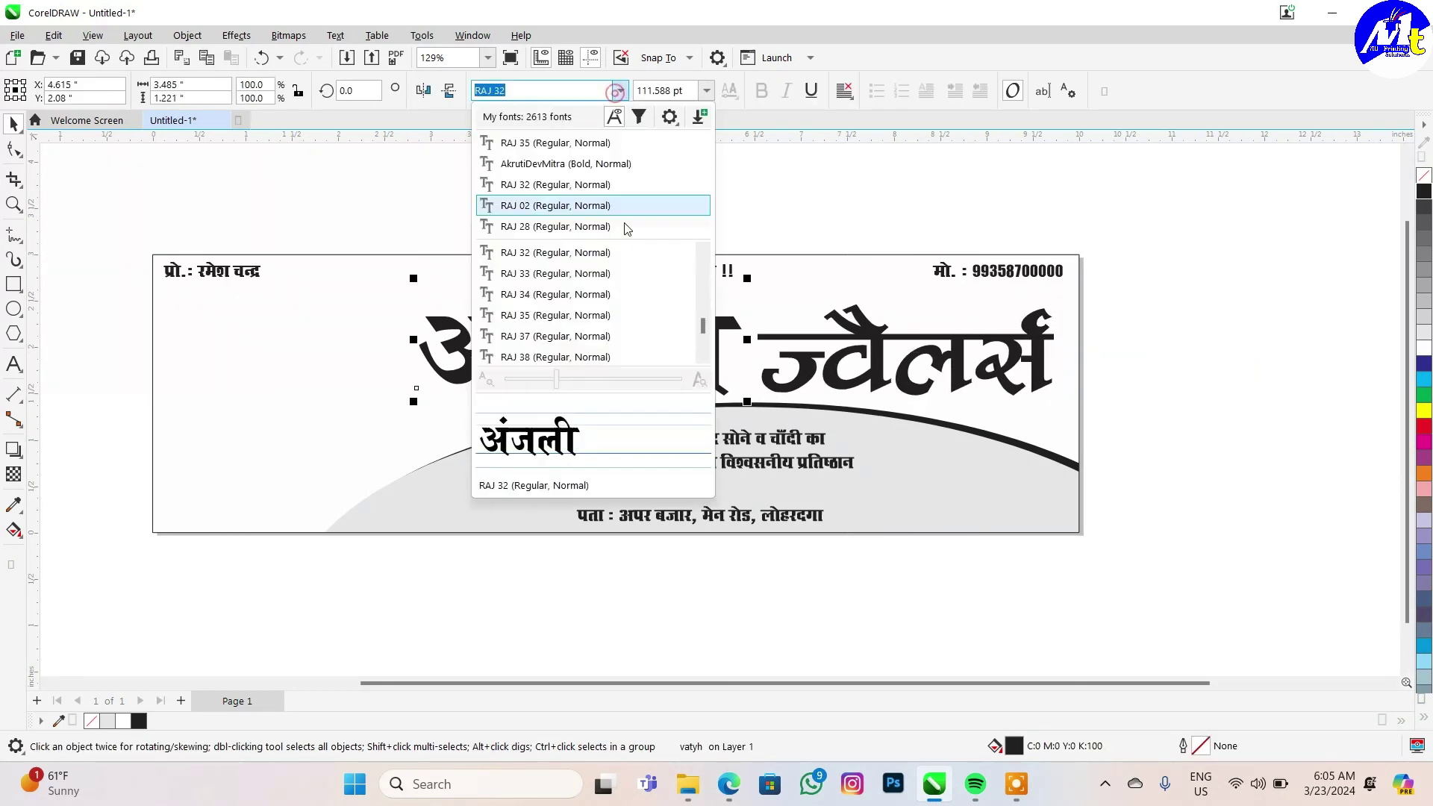
scroll(597, 313, "up", 3)
scroll(573, 268, "up", 5)
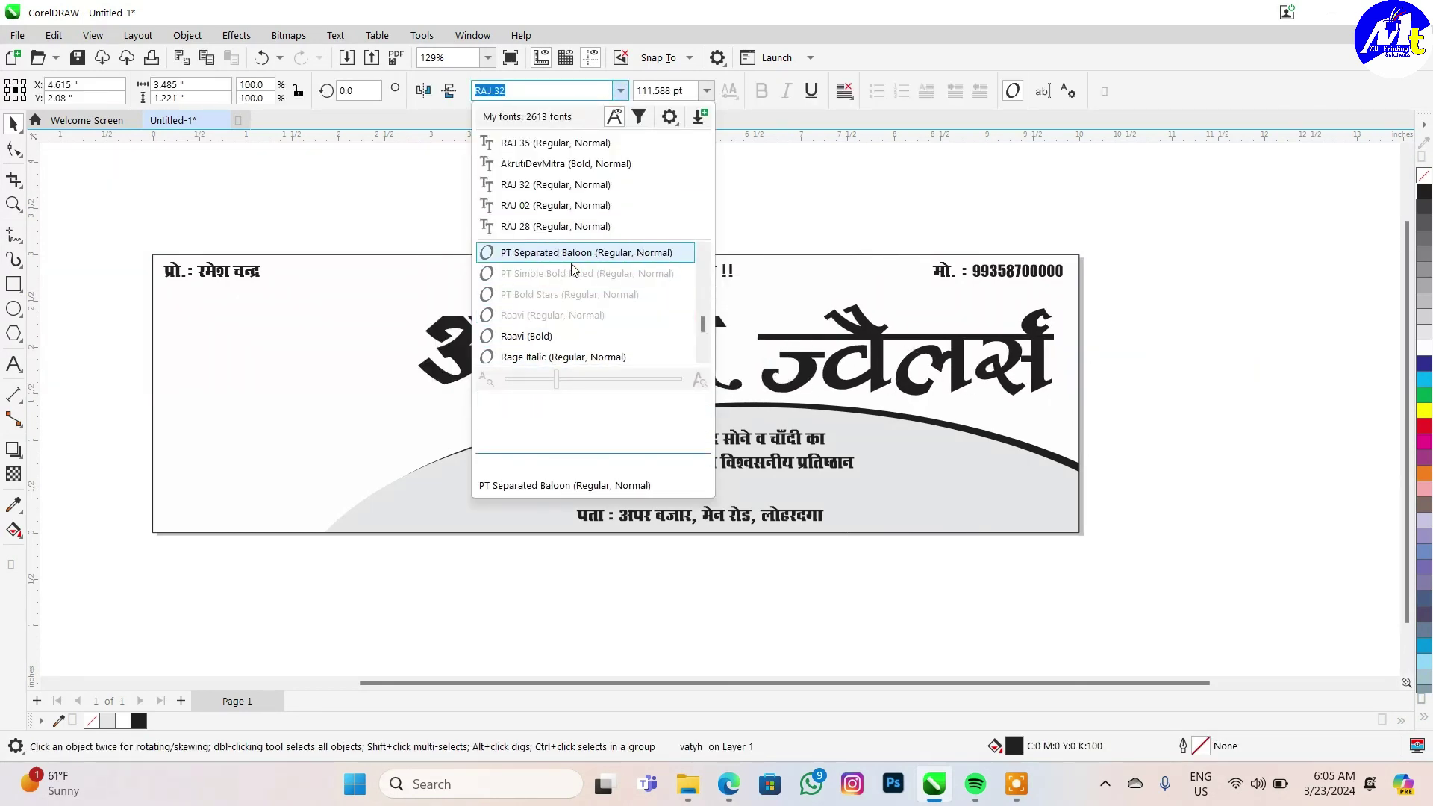
scroll(574, 269, "down", 10)
scroll(574, 269, "up", 1)
scroll(572, 268, "down", 1)
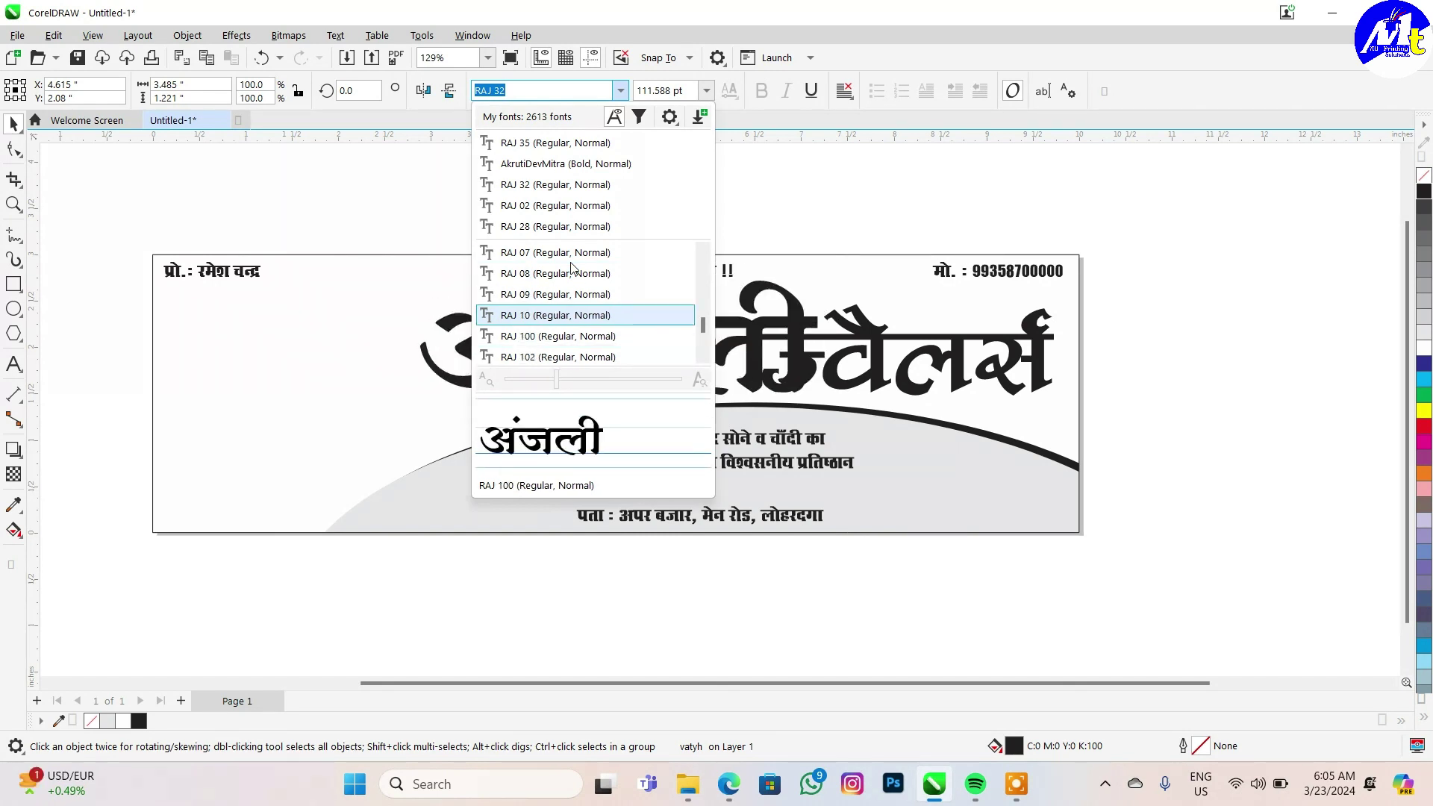
left_click(566, 335)
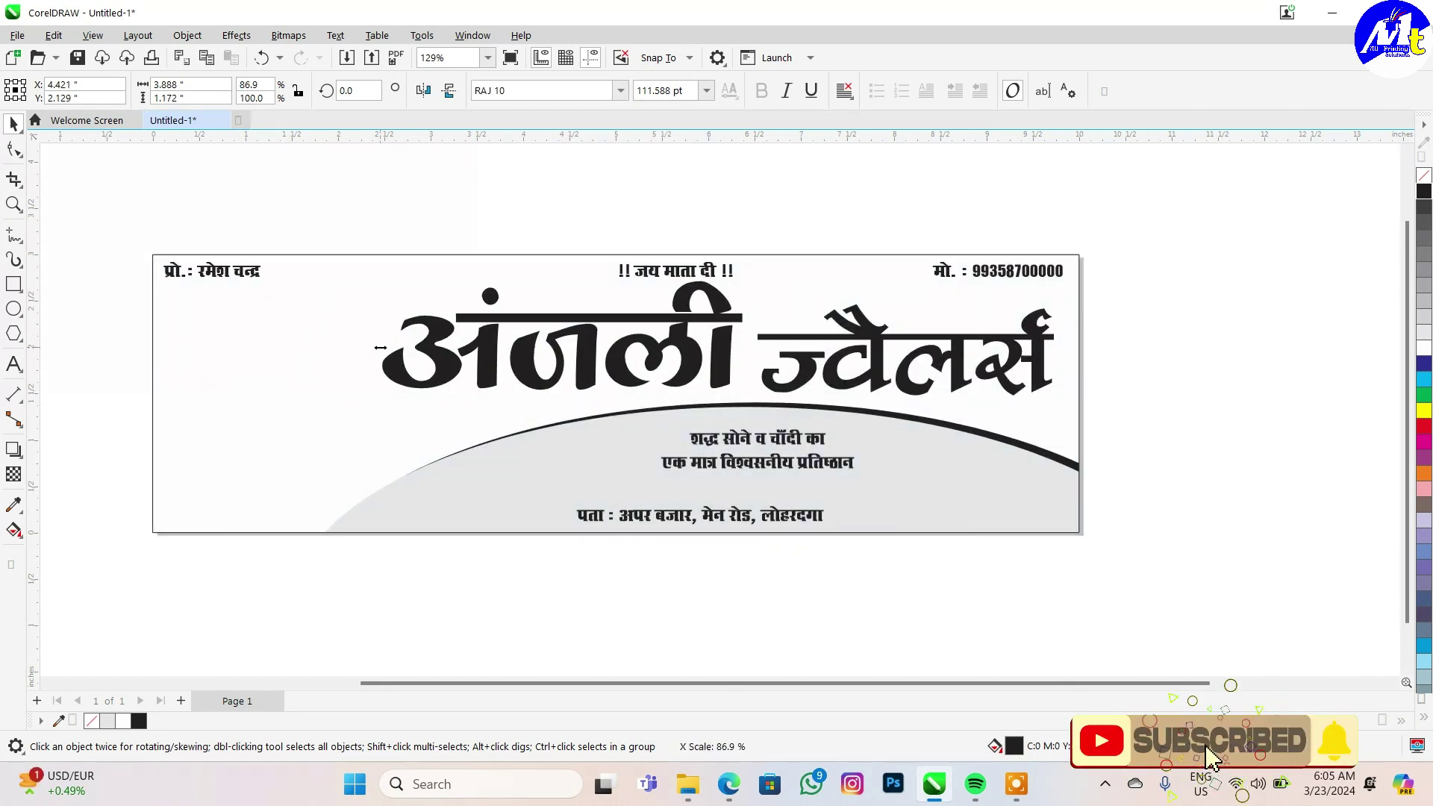
scroll(701, 326, "down", 1)
left_click(406, 368)
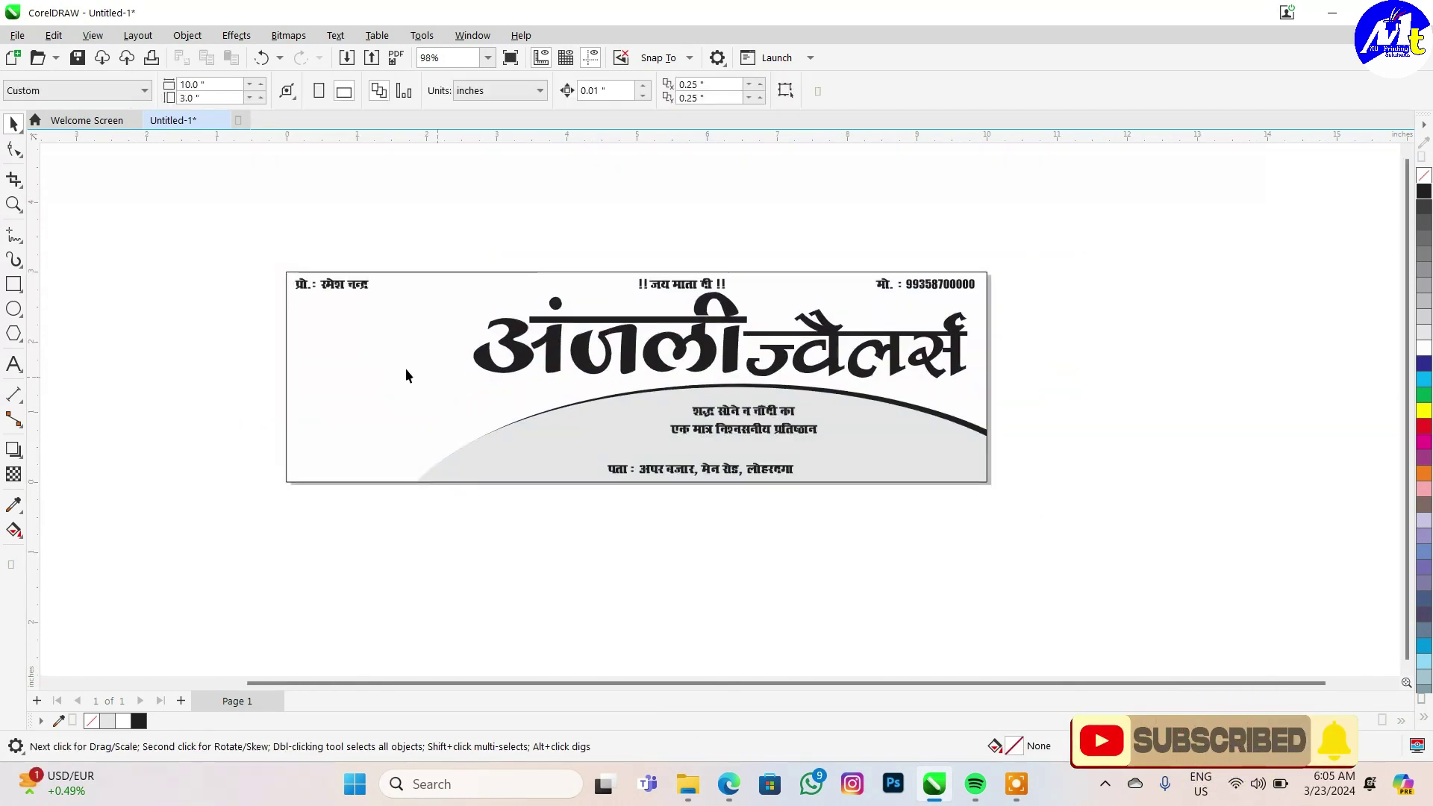
- Enable the RGB Palette and dock it along the bottom of the window
left_click(1193, 400)
right_click(1104, 333)
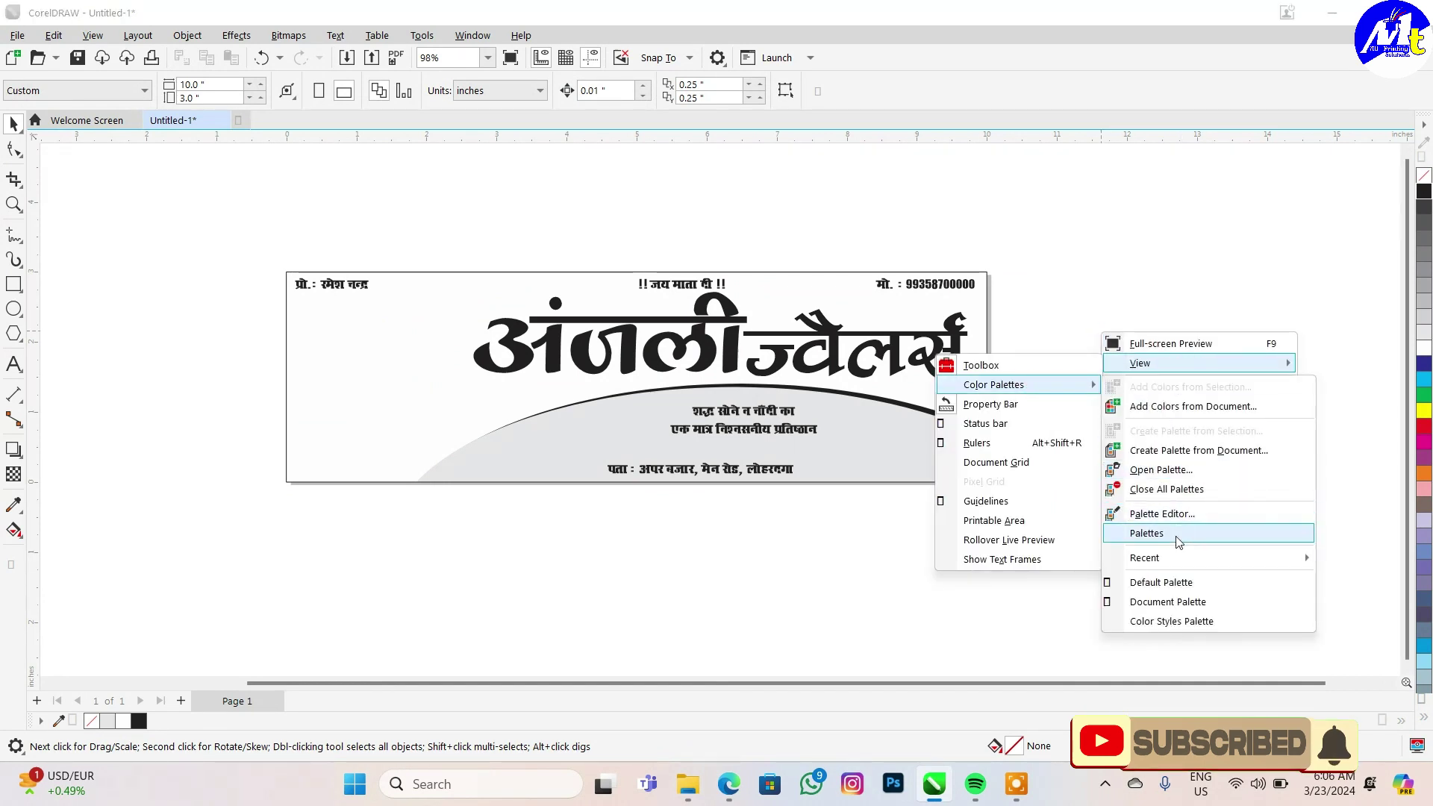
left_click(1177, 535)
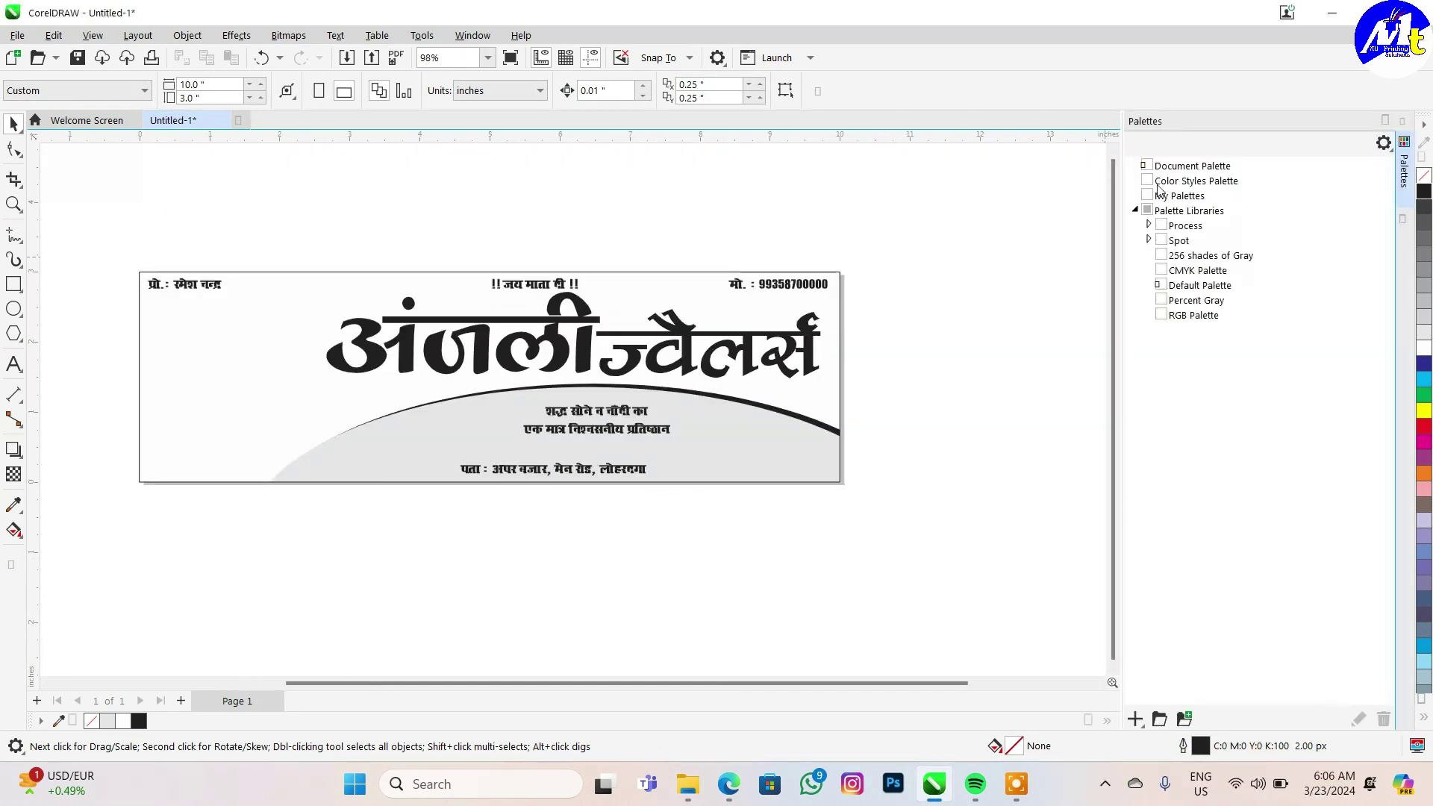
left_click(1162, 314)
left_click_drag(1419, 126, 732, 720)
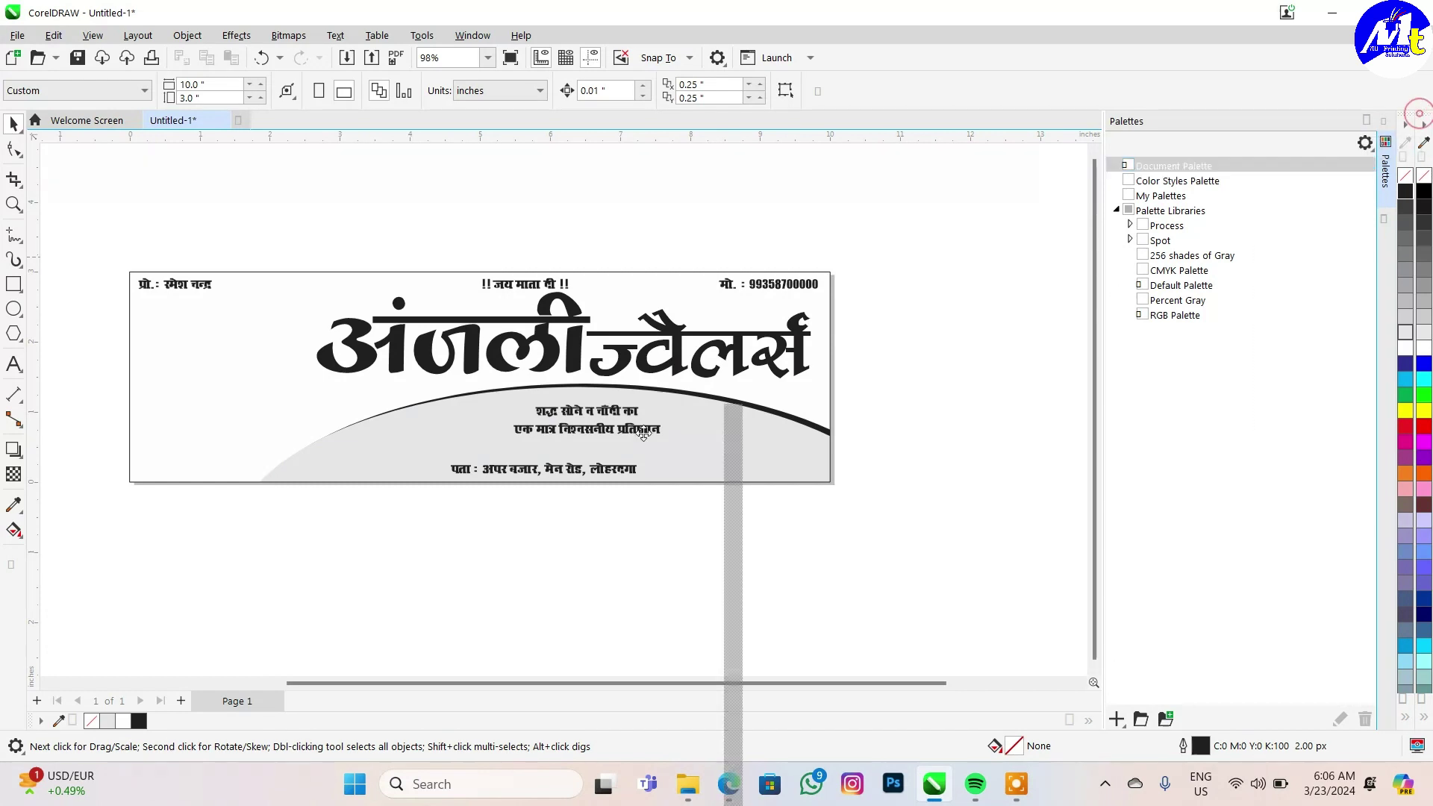
left_click(1419, 125)
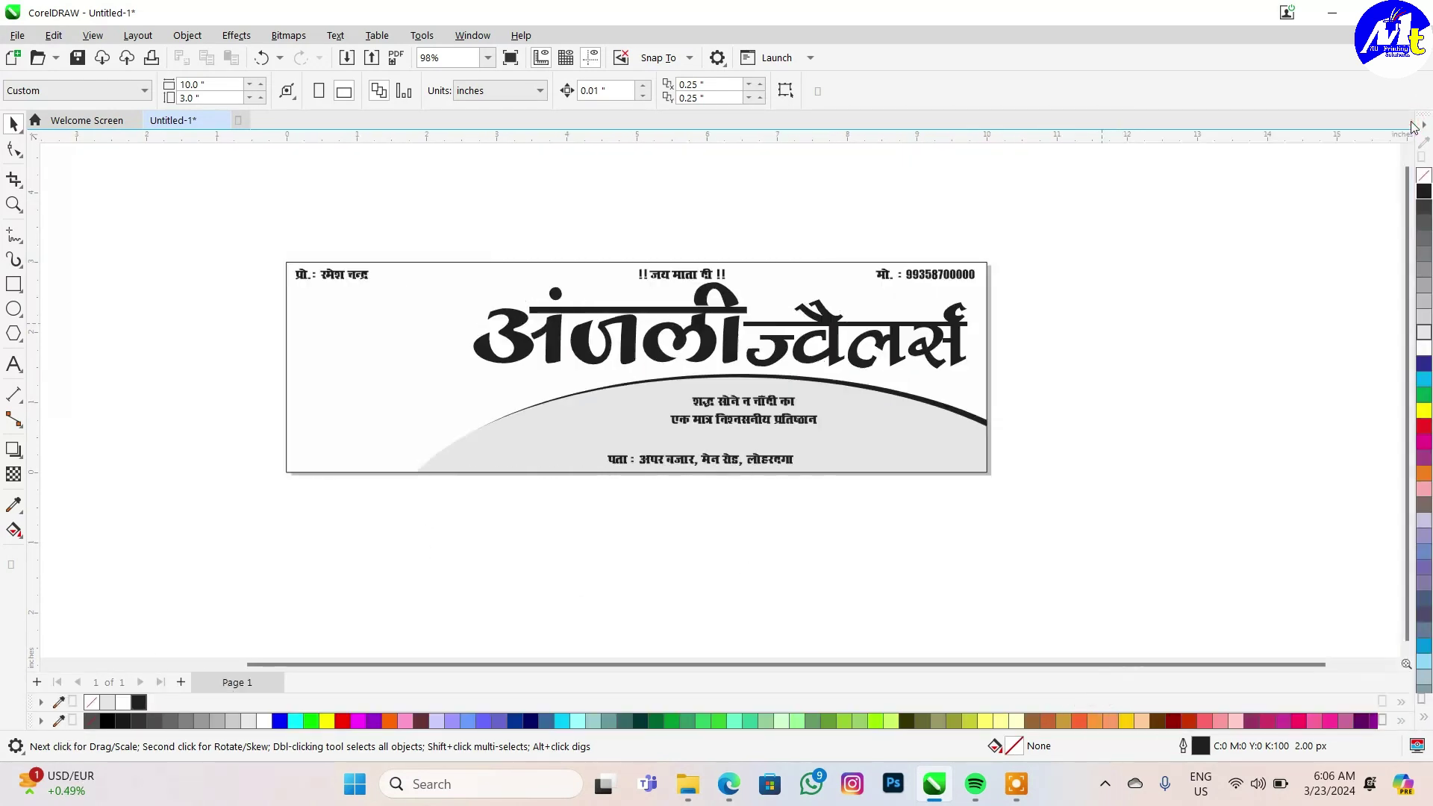
- Fill the background red and add a red-to-dark-red interactive gradient across it
left_click(612, 319)
left_click(1426, 426)
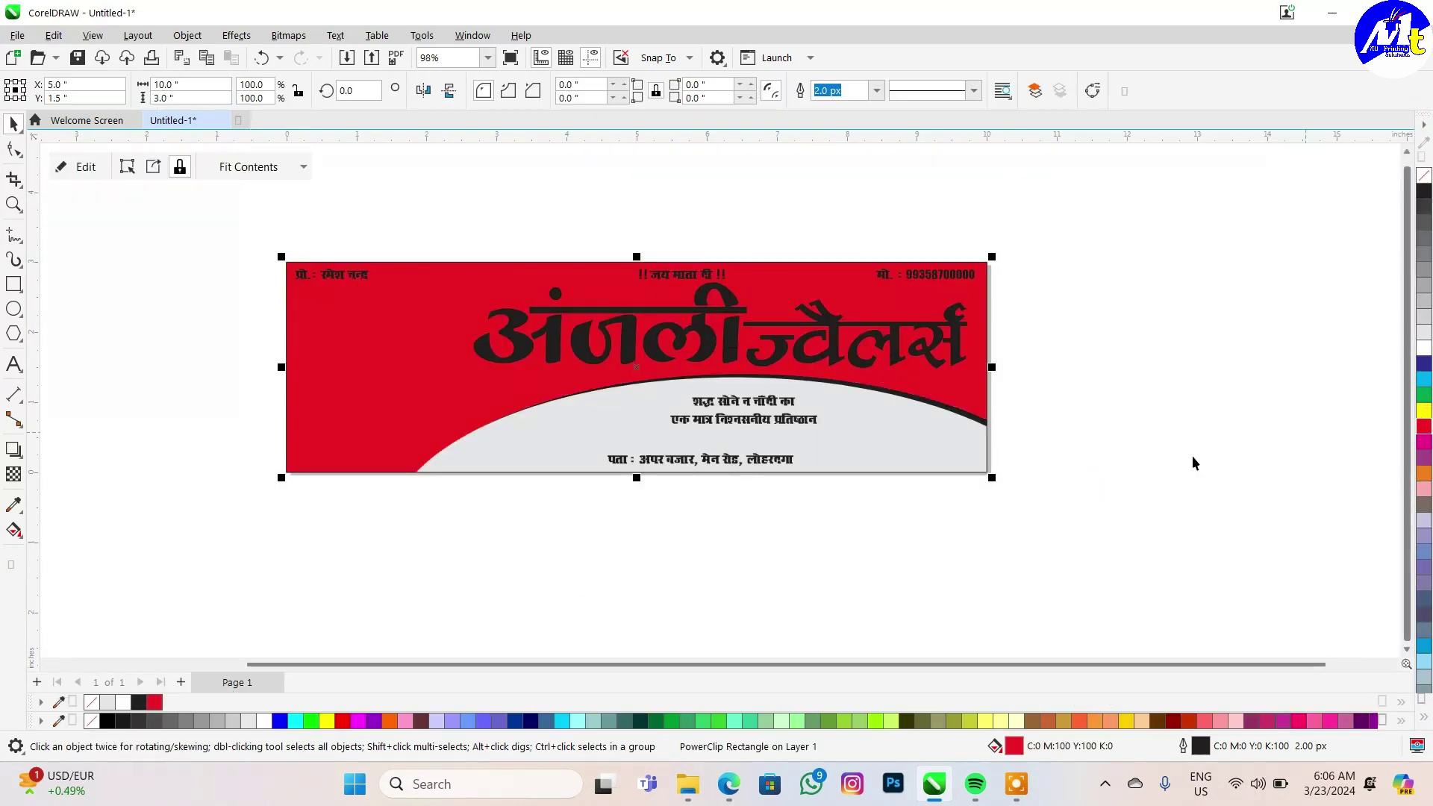
left_click(14, 531)
left_click_drag(426, 346, 941, 350)
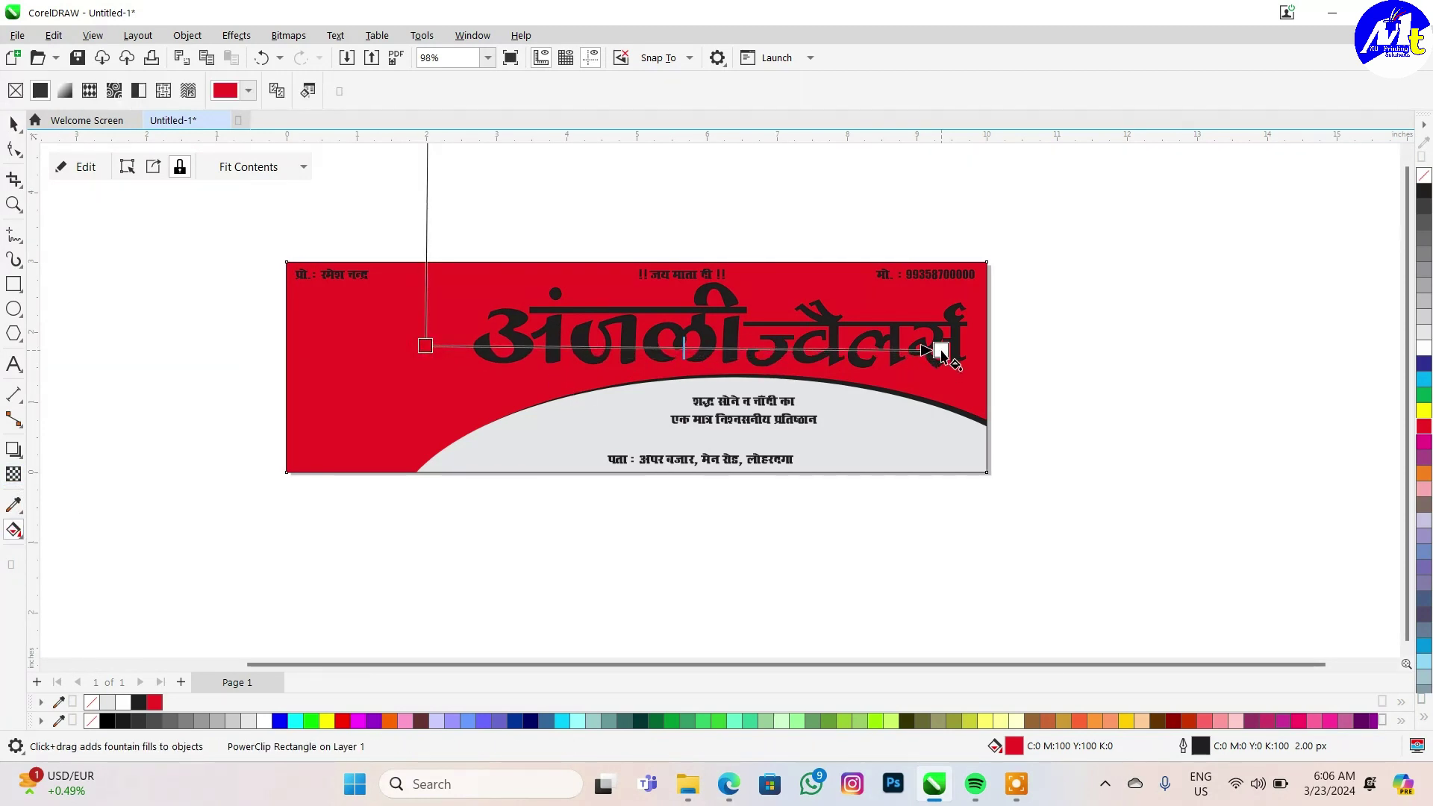
left_click(1175, 720)
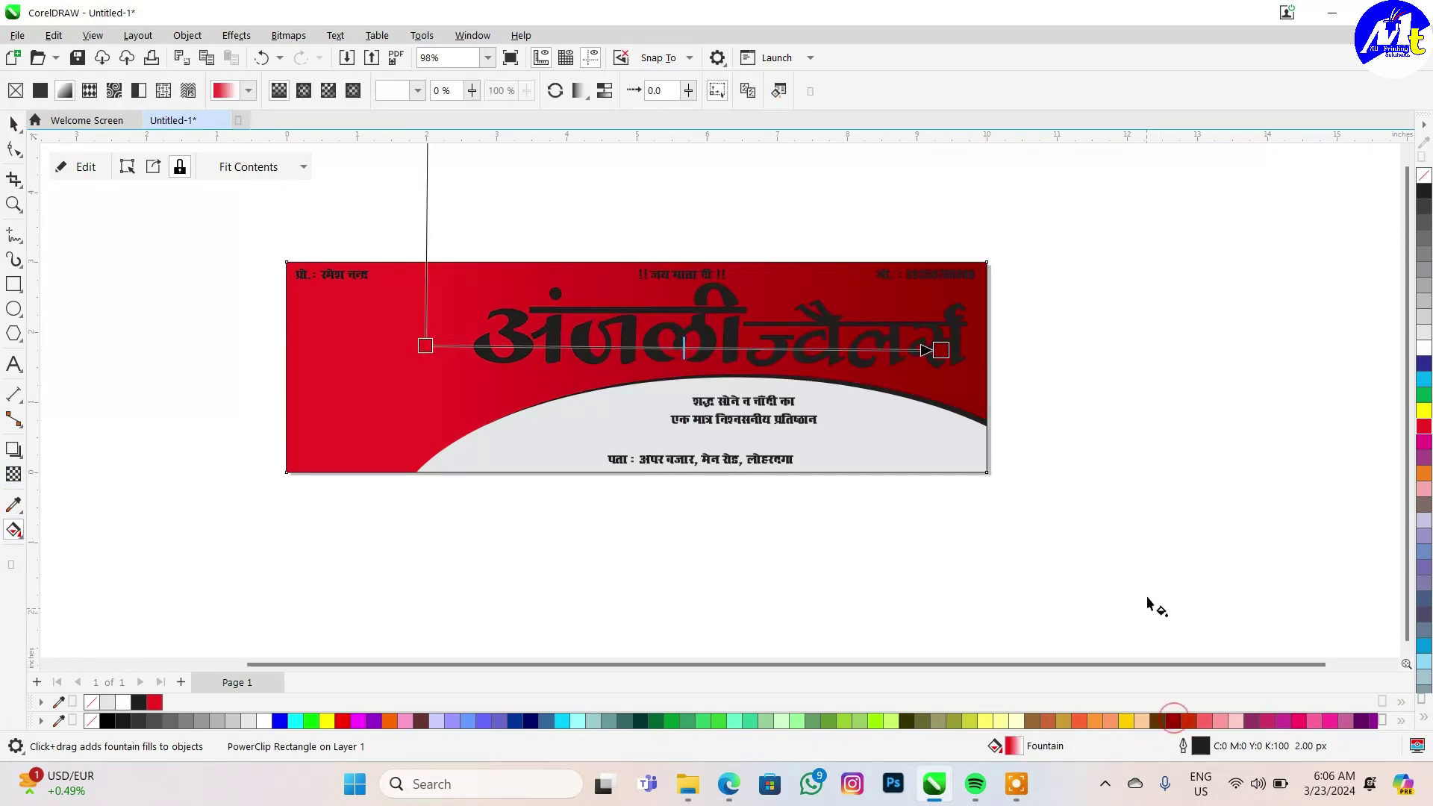
key("space")
left_click(704, 338)
- Make the title white, then narrow and shrink the ज्वैलर्स word
left_click(1424, 348)
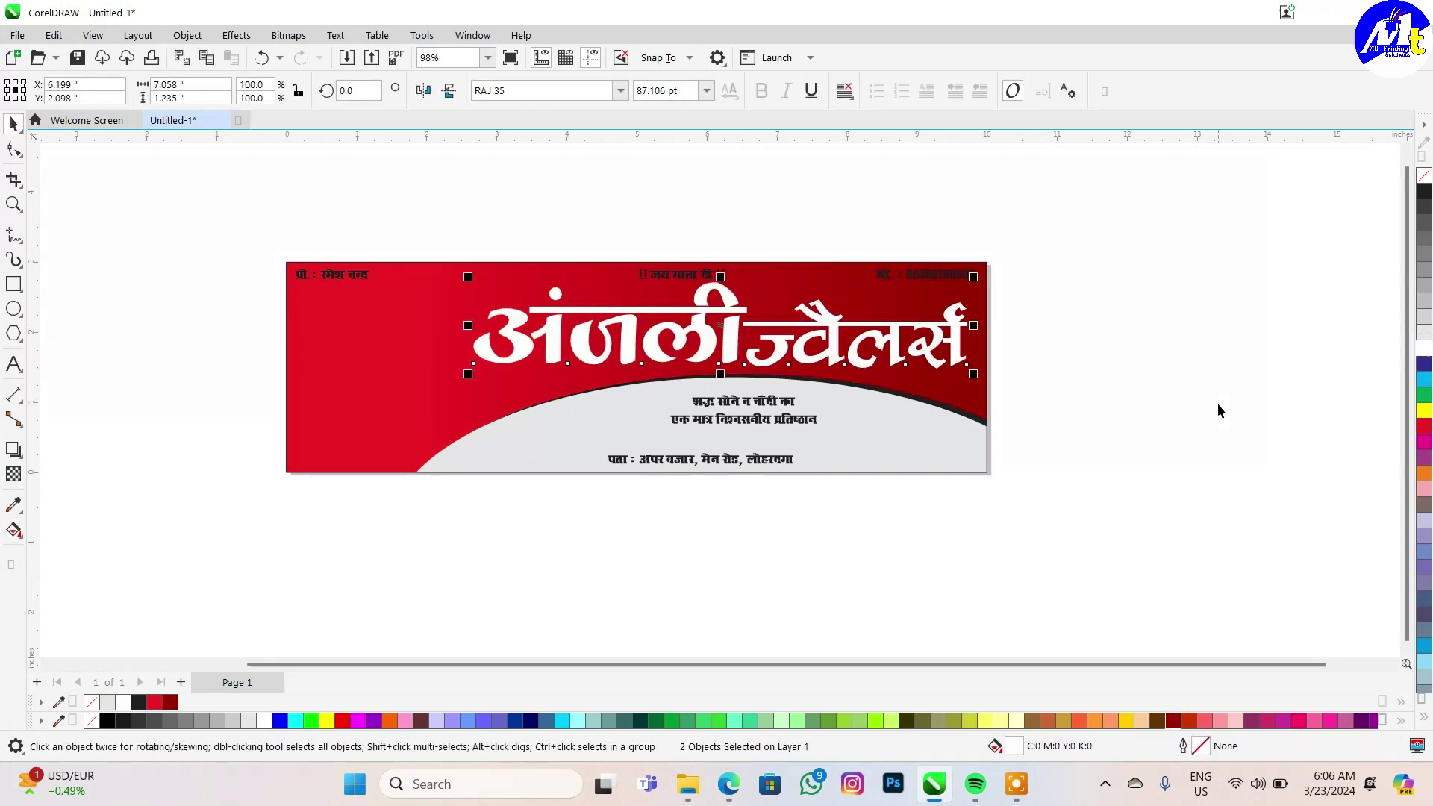
scroll(896, 328, "up", 1)
left_click(735, 342)
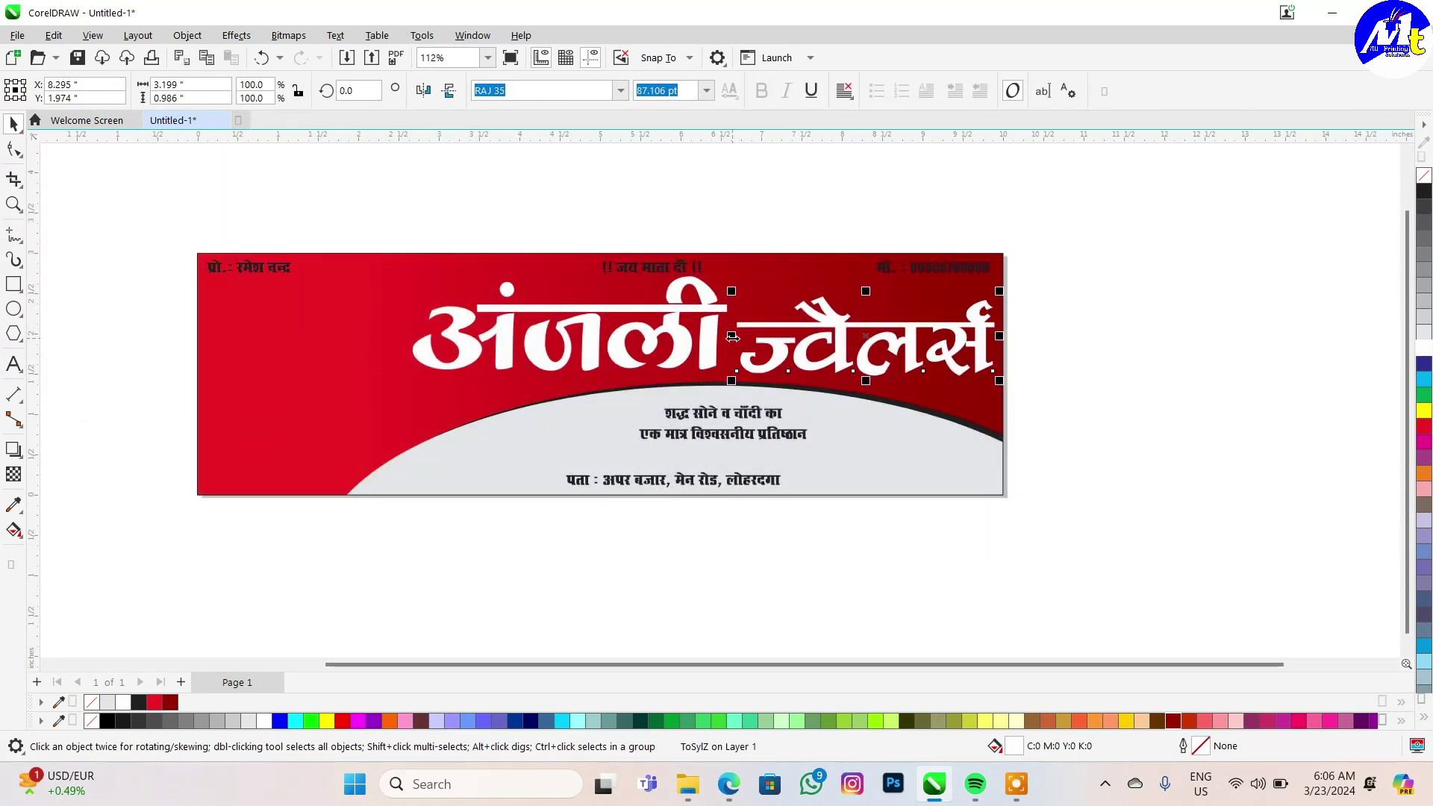
left_click_drag(732, 337, 748, 337)
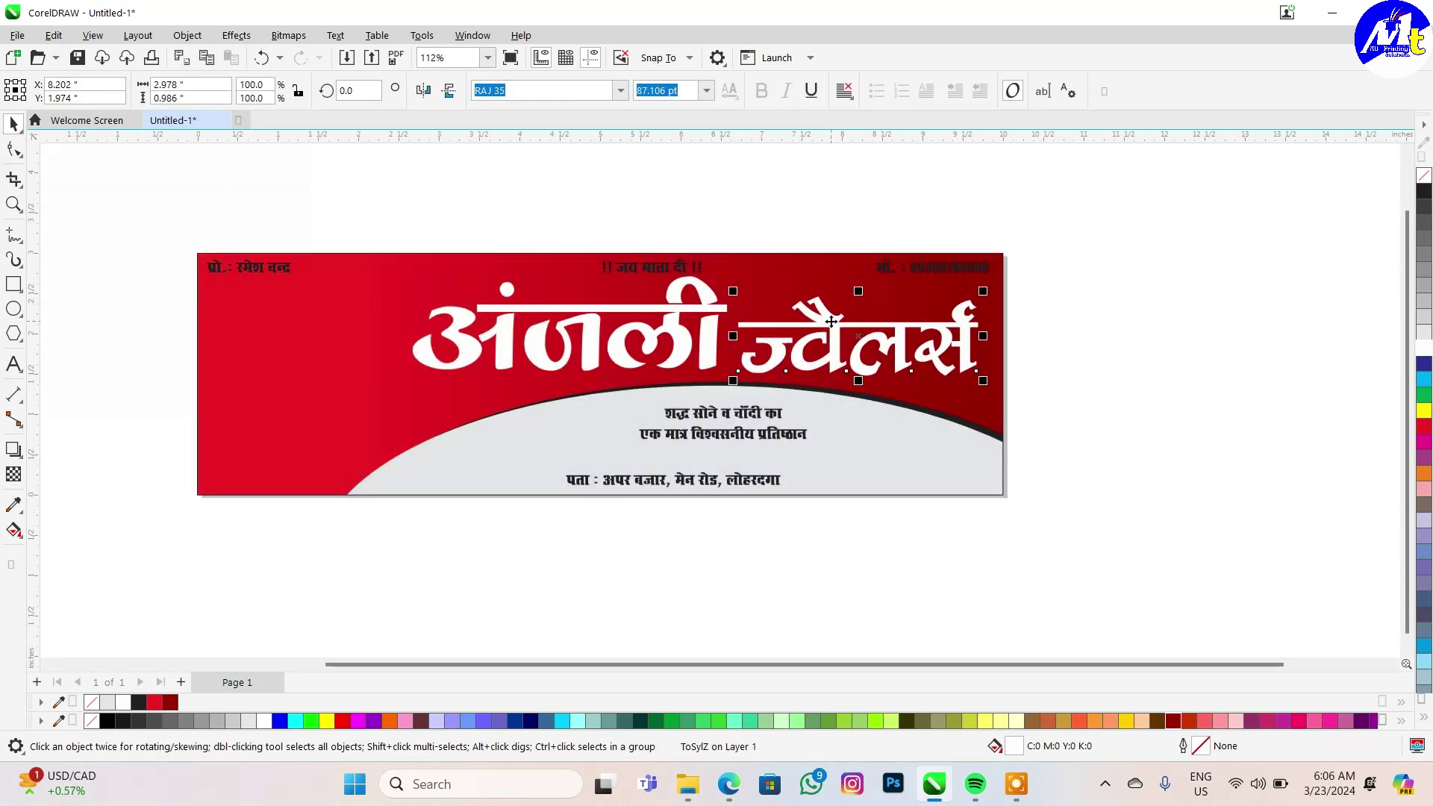
scroll(944, 343, "up", 1)
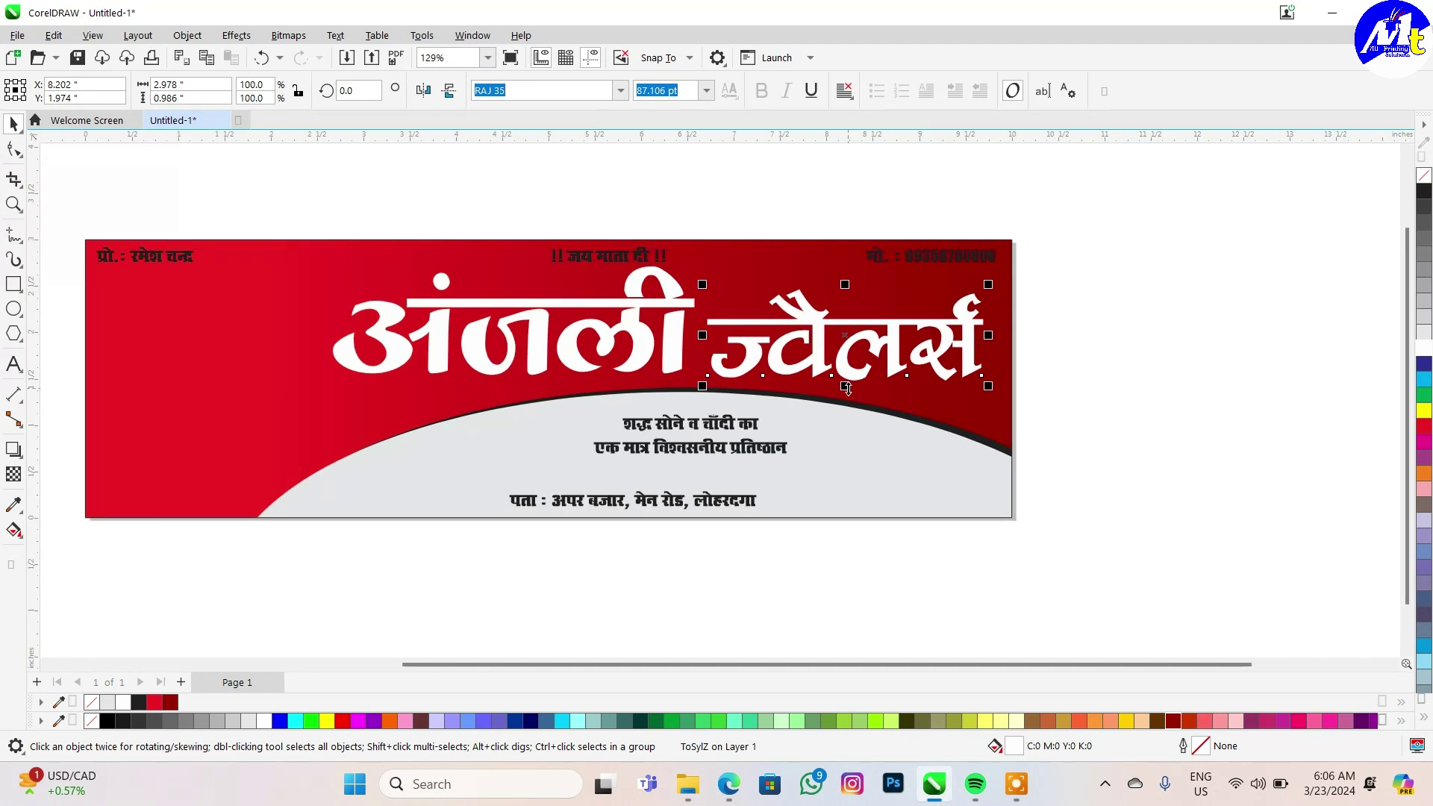
left_click_drag(999, 336, 975, 336)
left_click_drag(971, 284, 973, 355)
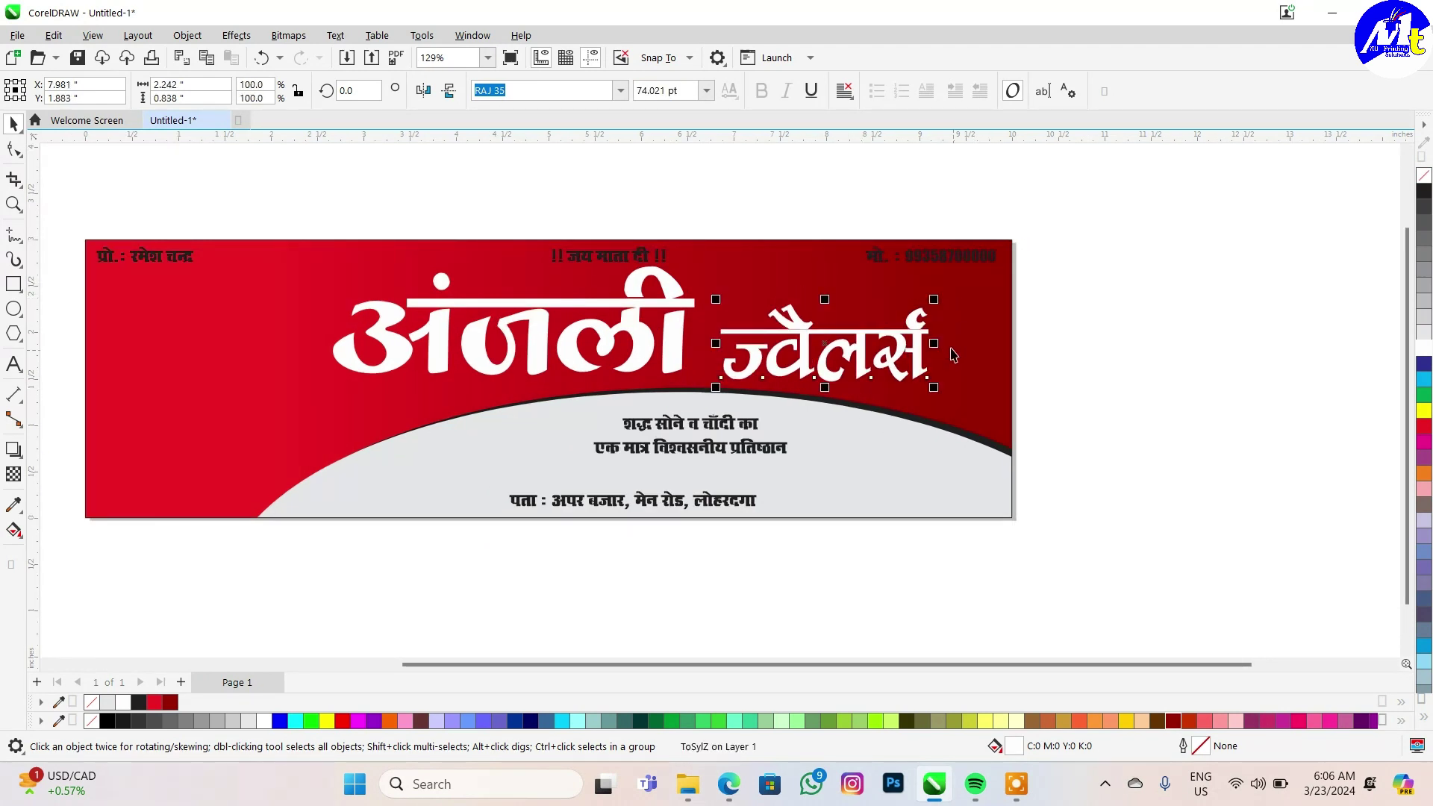
left_click(1145, 351)
scroll(1145, 351, "left", 3)
- Apply the RAJ 13 font to the three small top text lines
left_click_drag(243, 192, 1261, 280)
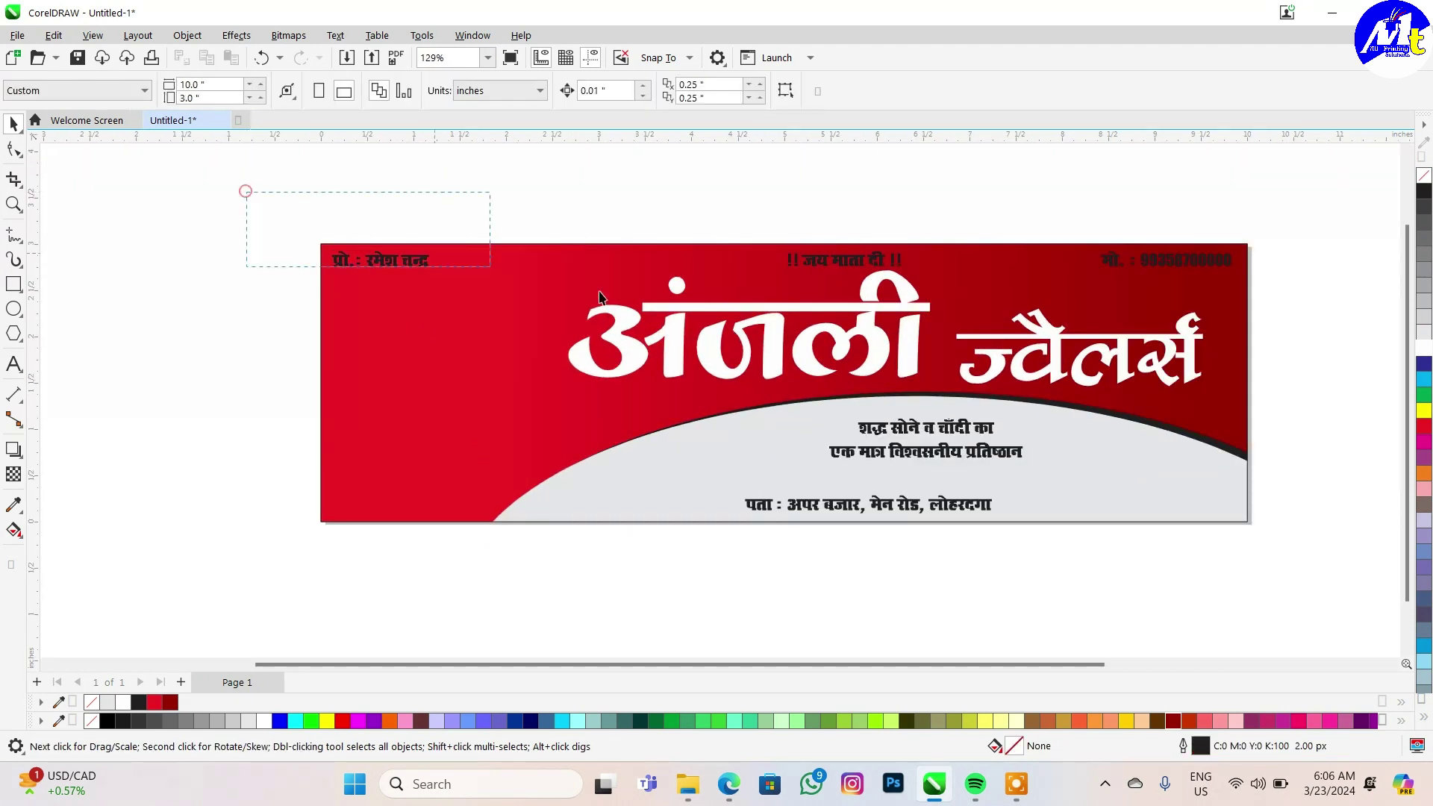
left_click(620, 90)
scroll(562, 344, "down", 3)
left_click(556, 316)
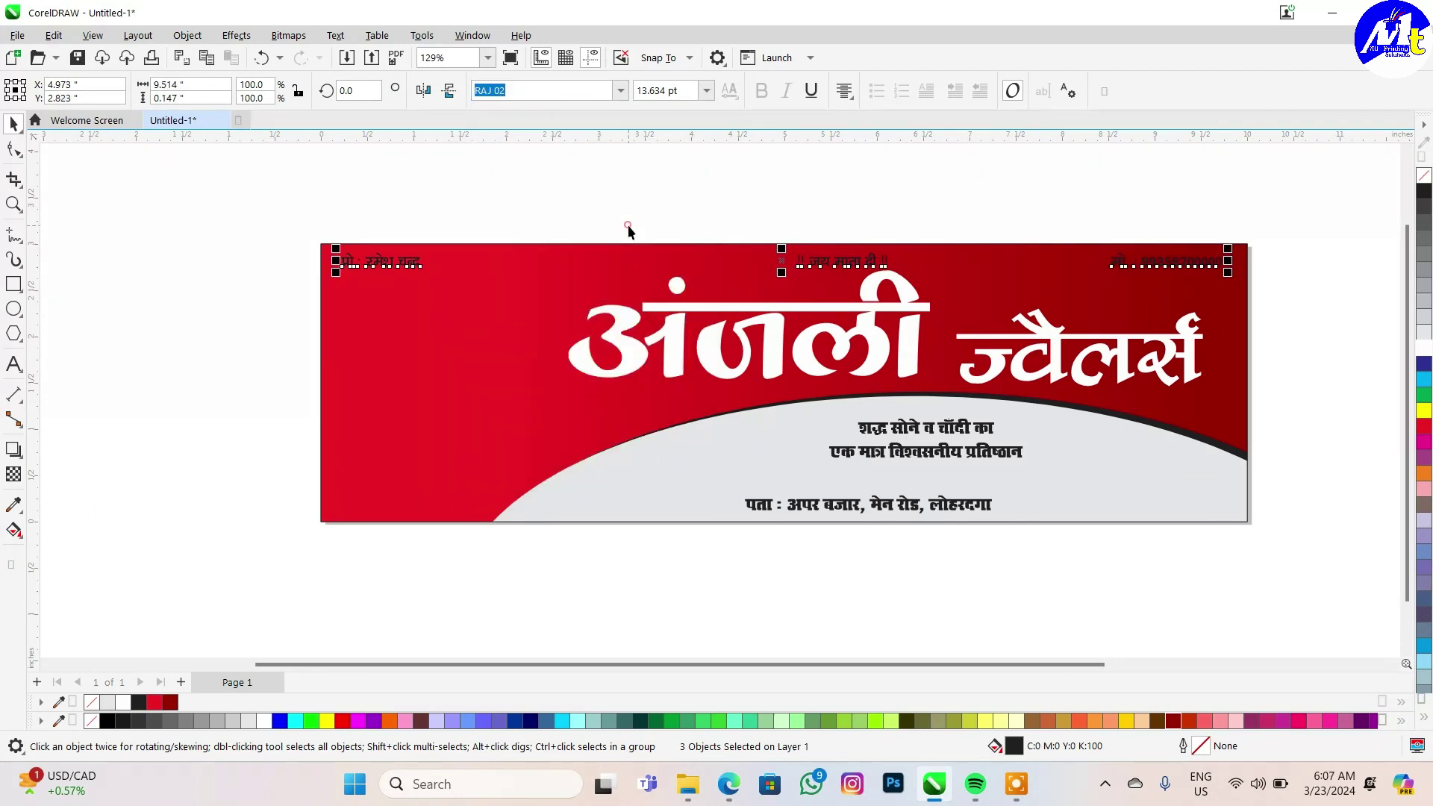
scroll(907, 269, "up", 2)
scroll(834, 248, "up", 3)
- Give !! जय माता दी !! the RAJ 32 font, enlarge it and colour it white
left_click(746, 250)
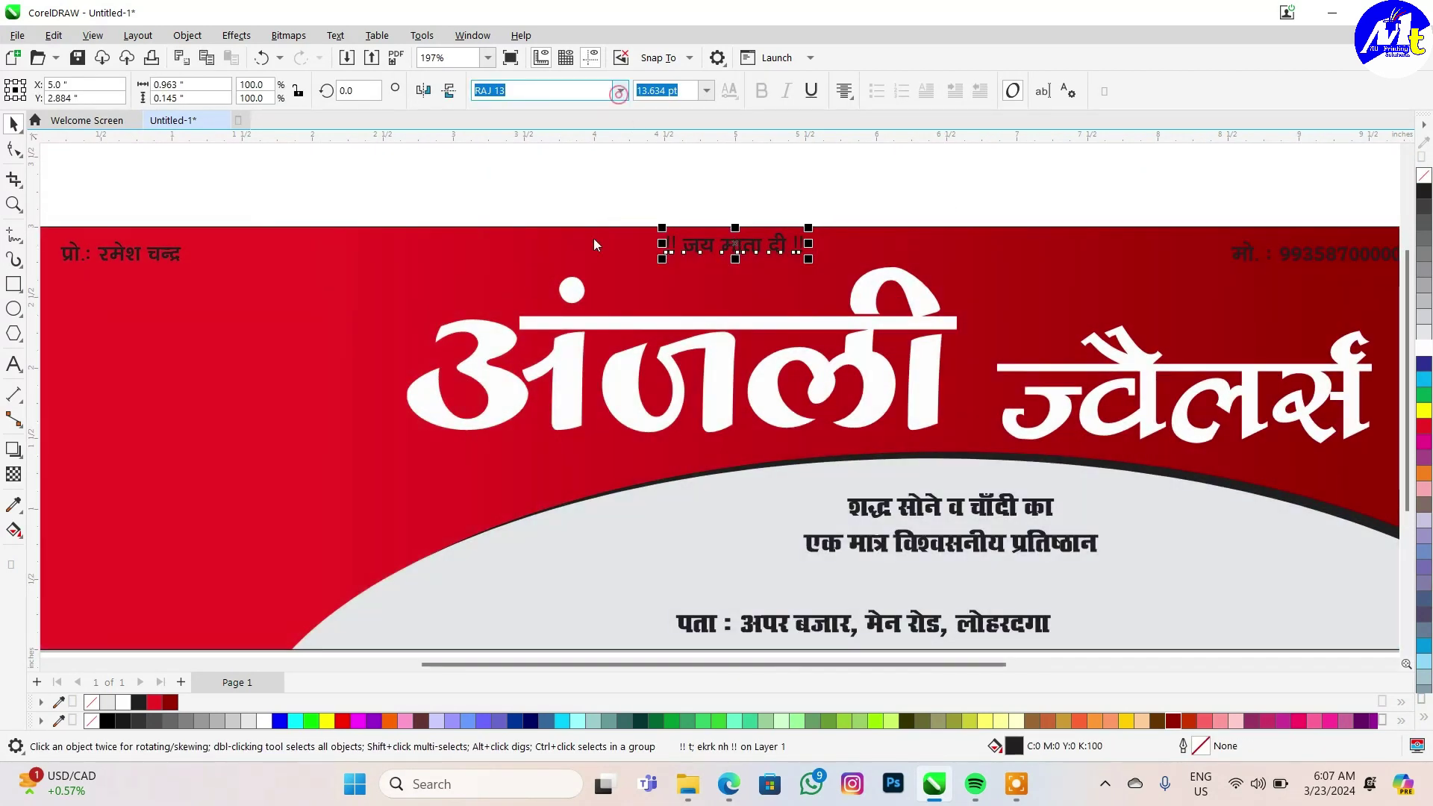
left_click(620, 90)
left_click(590, 317)
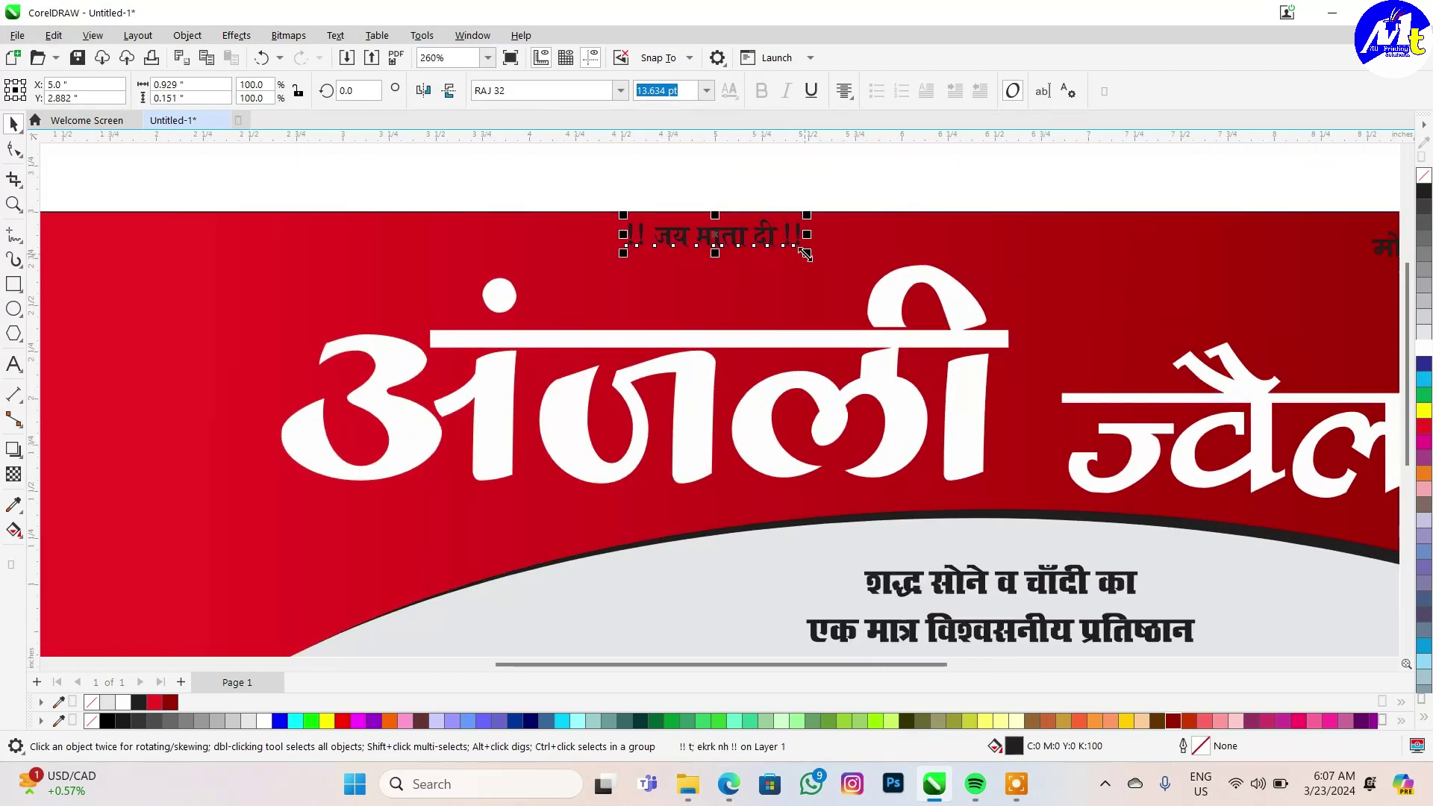
left_click_drag(806, 254, 832, 260)
left_click(1424, 347)
scroll(800, 218, "down", 5)
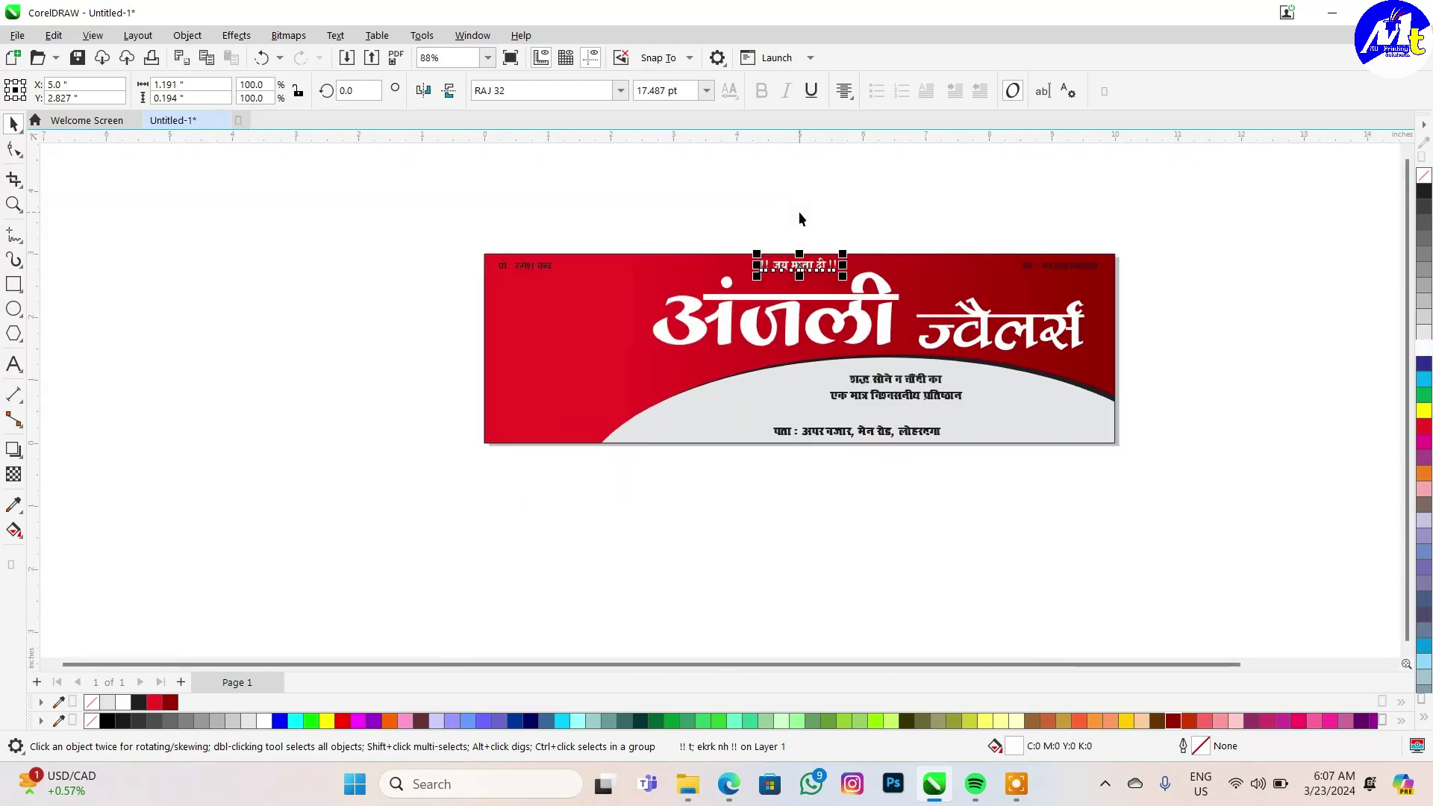
- Colour the phone number white and set a new font size for it
left_click_drag(458, 221, 717, 314)
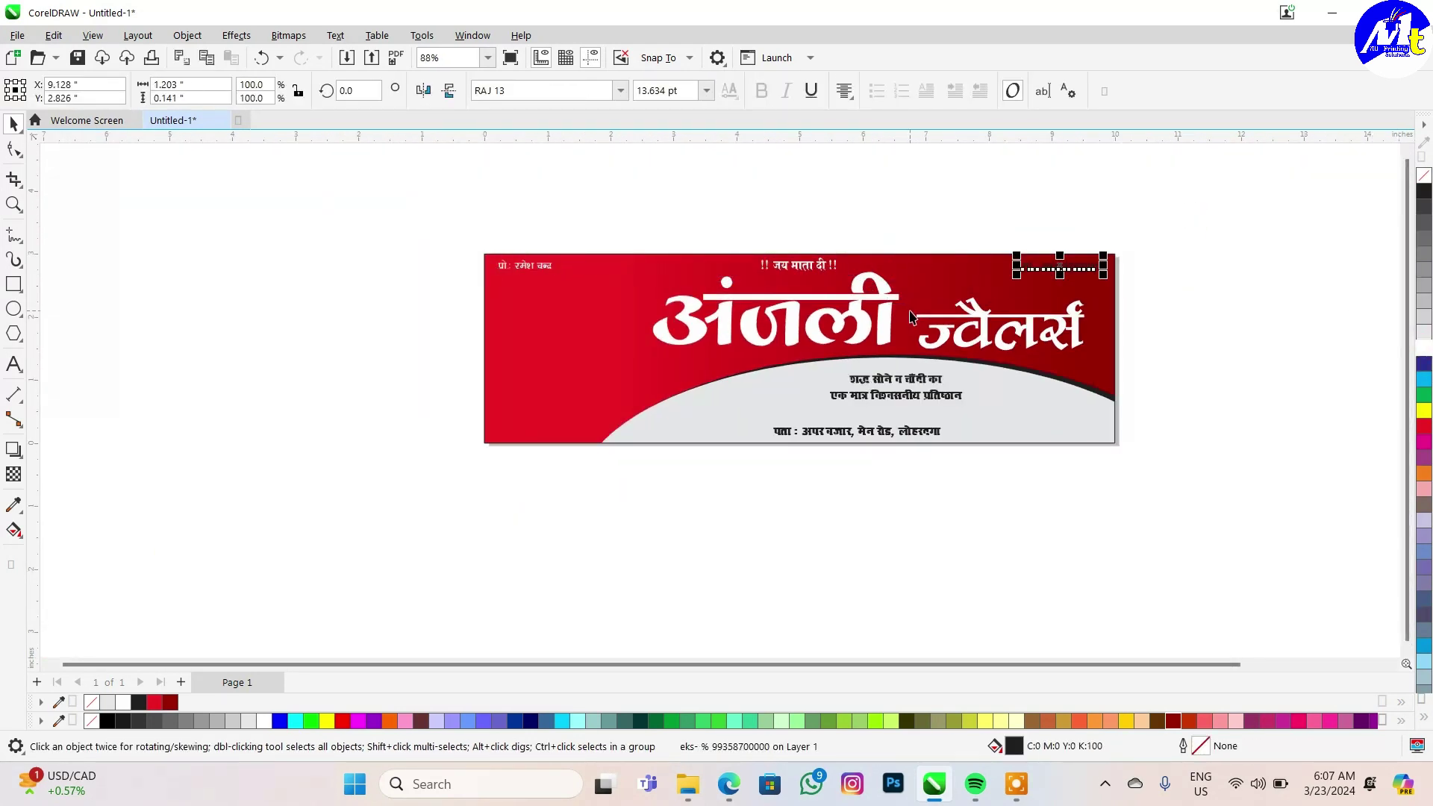
left_click(1424, 347)
scroll(979, 212, "up", 2)
left_click_drag(179, 228, 366, 306)
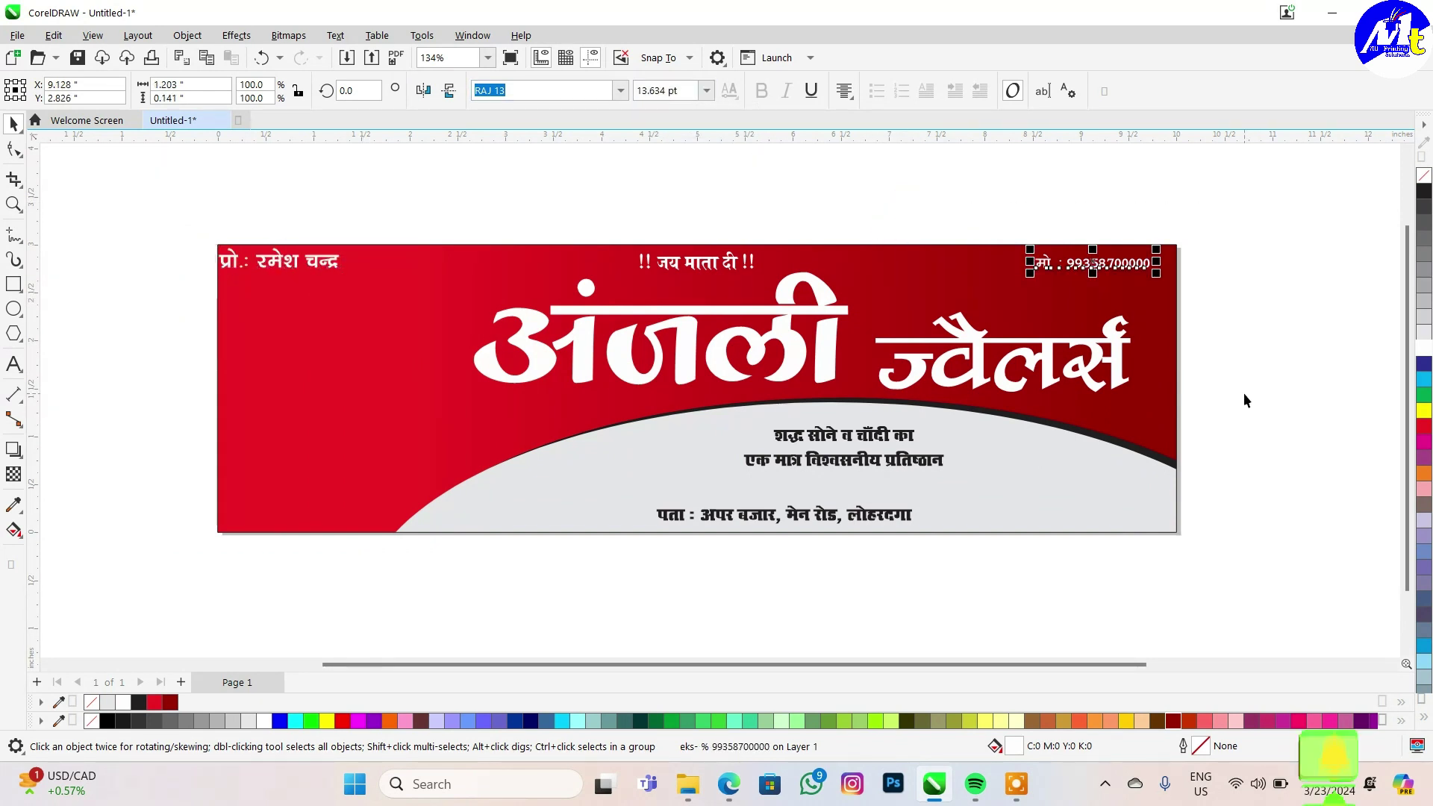
left_click(679, 95)
type("20")
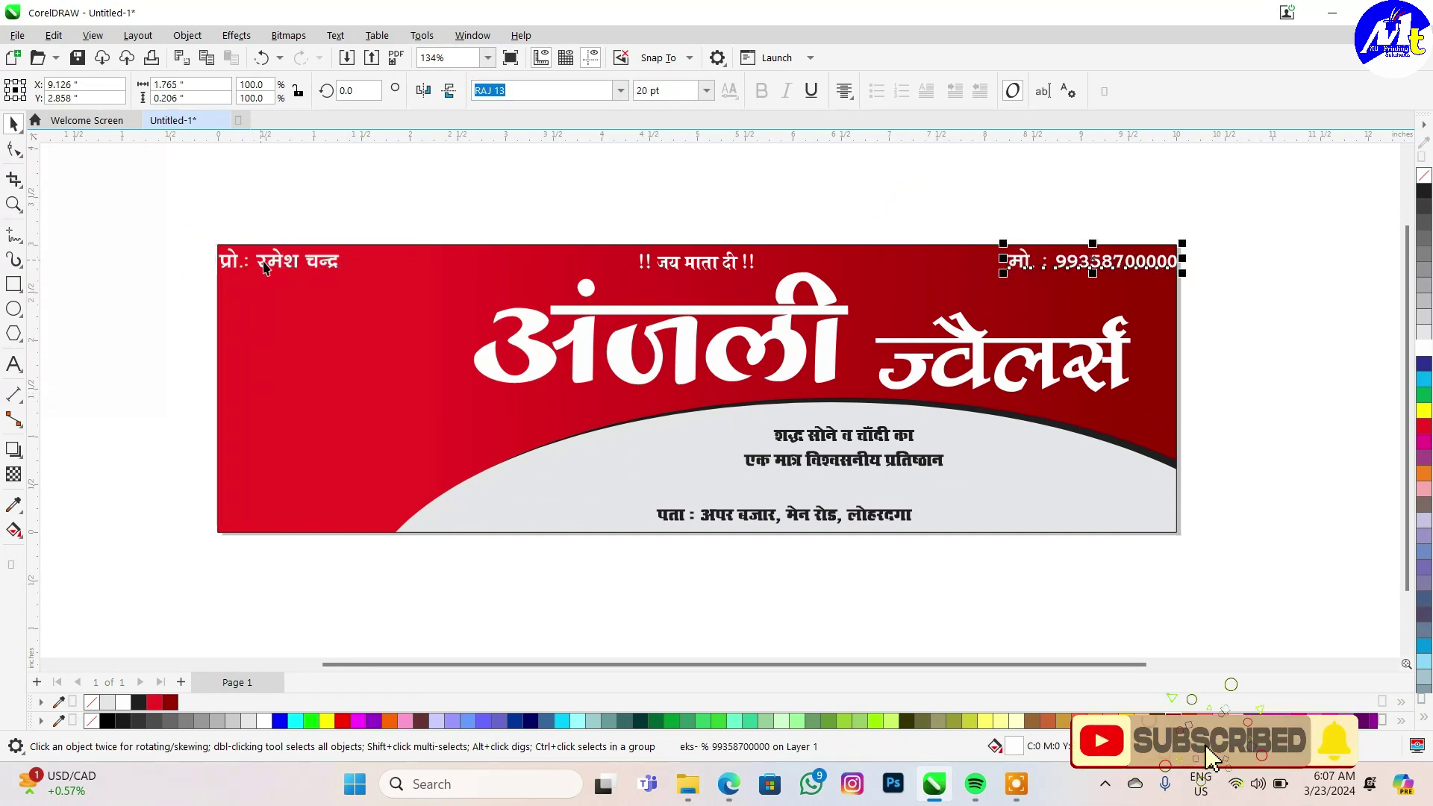
- Move the proprietor line to the banner's top-left corner
left_click_drag(276, 269, 307, 269)
left_click(1101, 273, "shift")
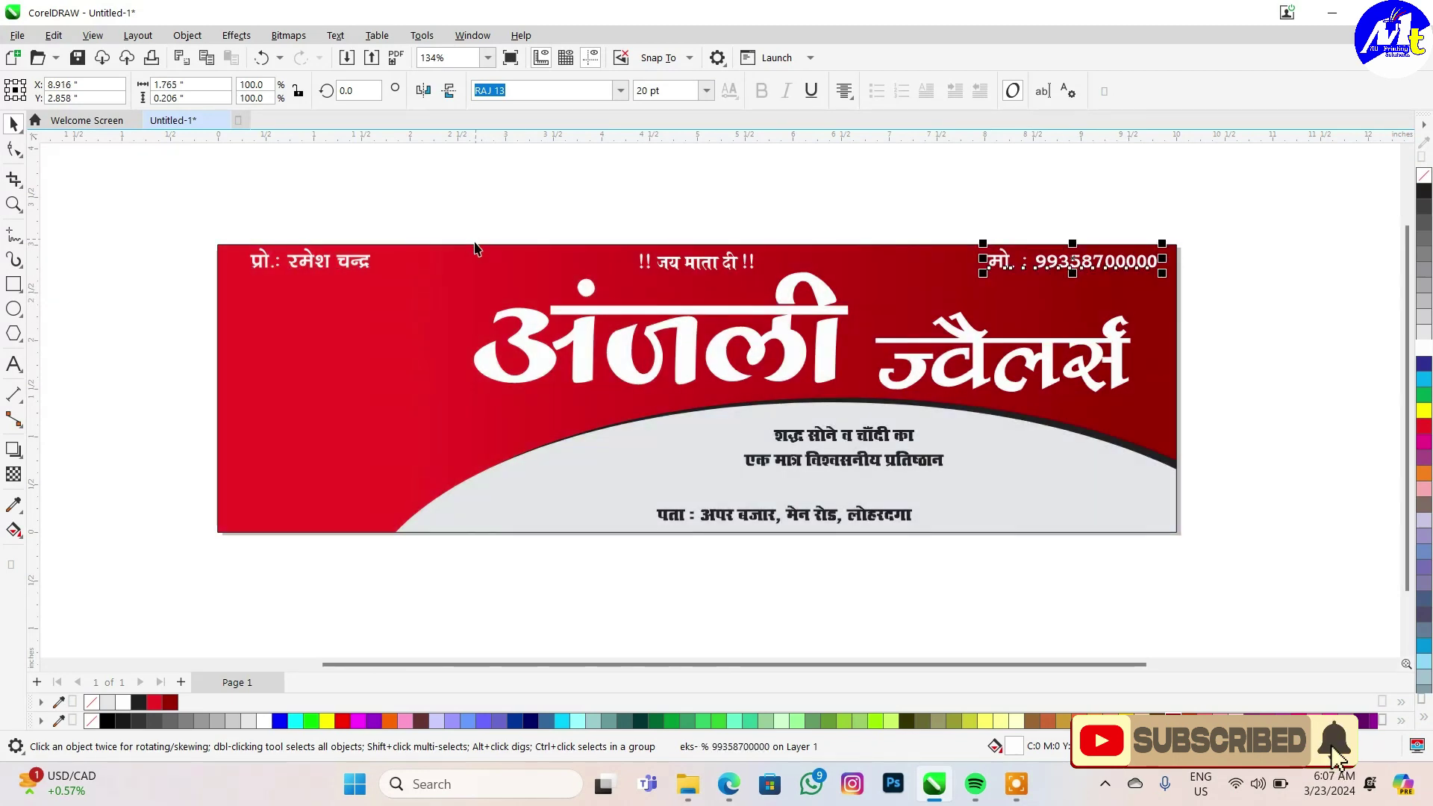
scroll(201, 270, "up", 1)
scroll(308, 280, "up", 2)
scroll(307, 280, "down", 3)
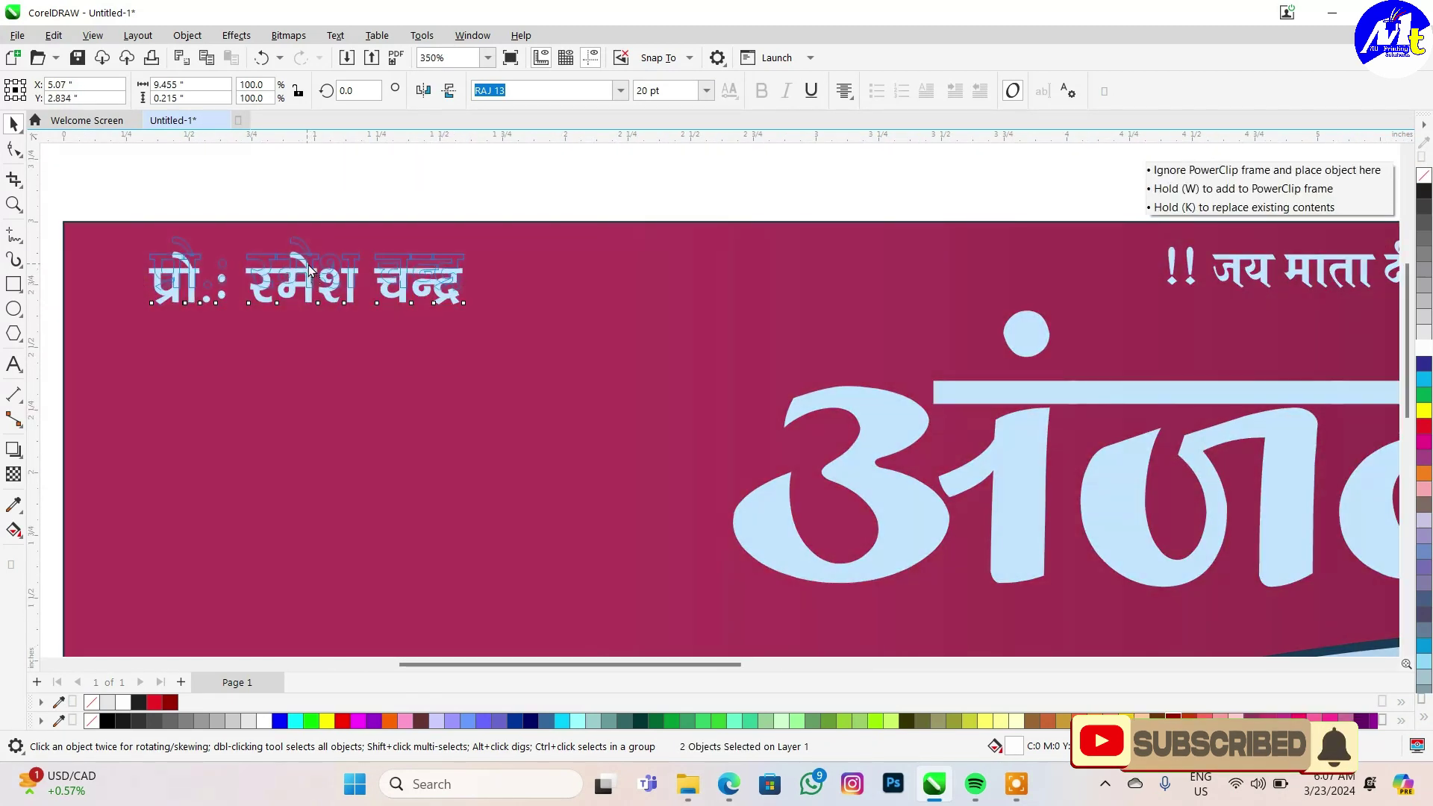
left_click_drag(299, 269, 288, 266)
scroll(645, 205, "down", 3)
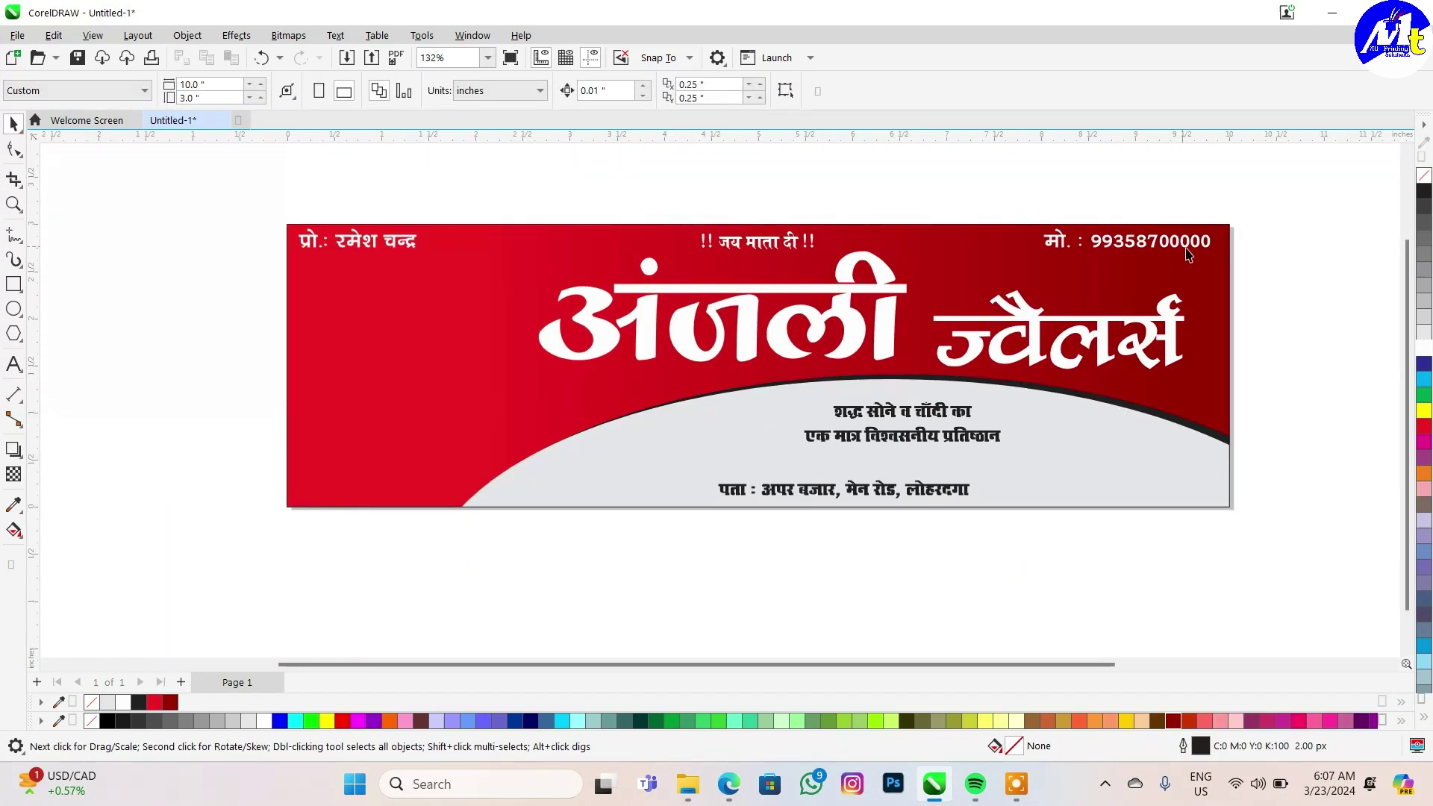
scroll(645, 205, "up", 1)
scroll(787, 224, "down", 1)
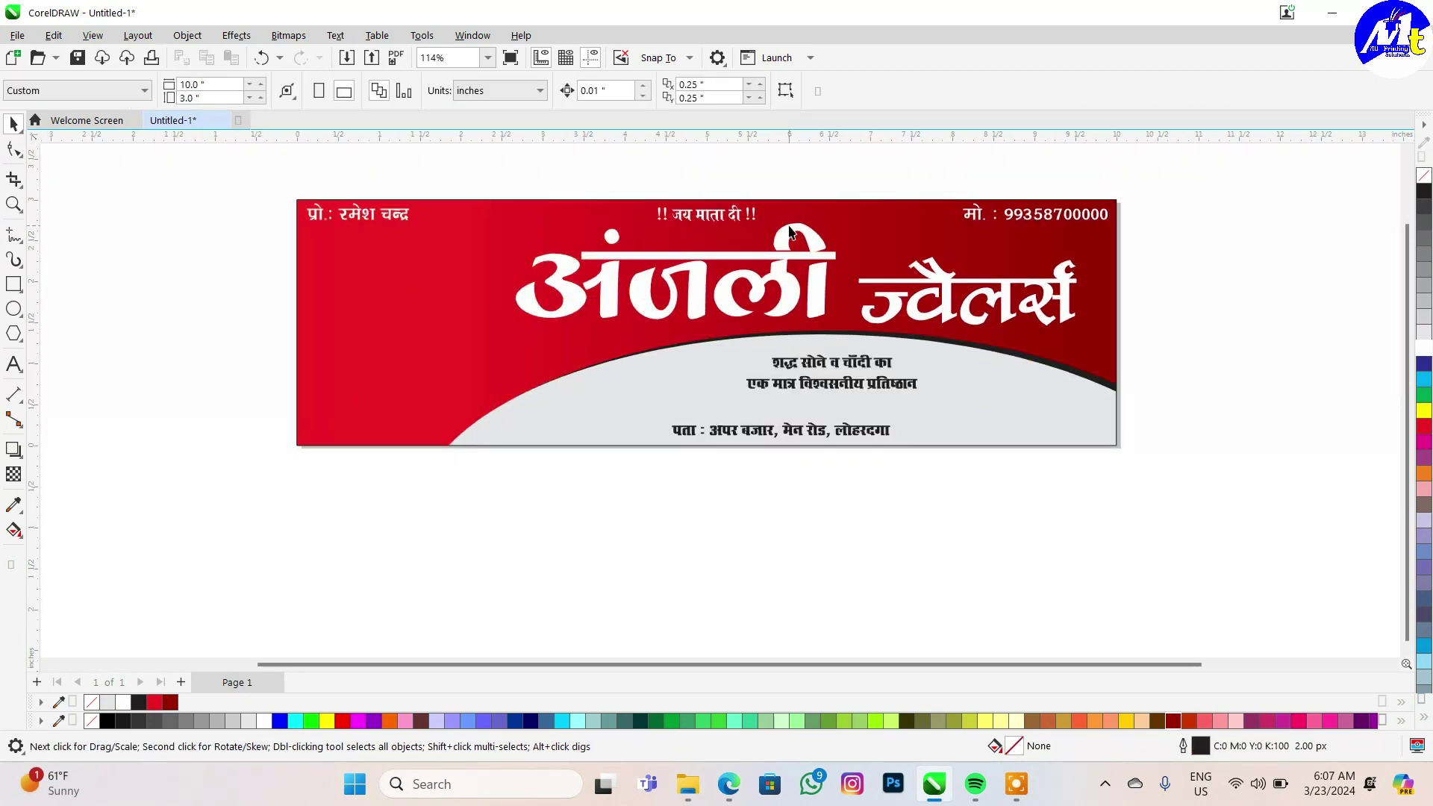
- Bring the R (14) model PNG in, shrink it and place it inside the banner frame
left_click(688, 784)
mouse_move(835, 191)
left_mouse_down()
mouse_move(895, 730)
mouse_move(535, 341)
left_mouse_up()
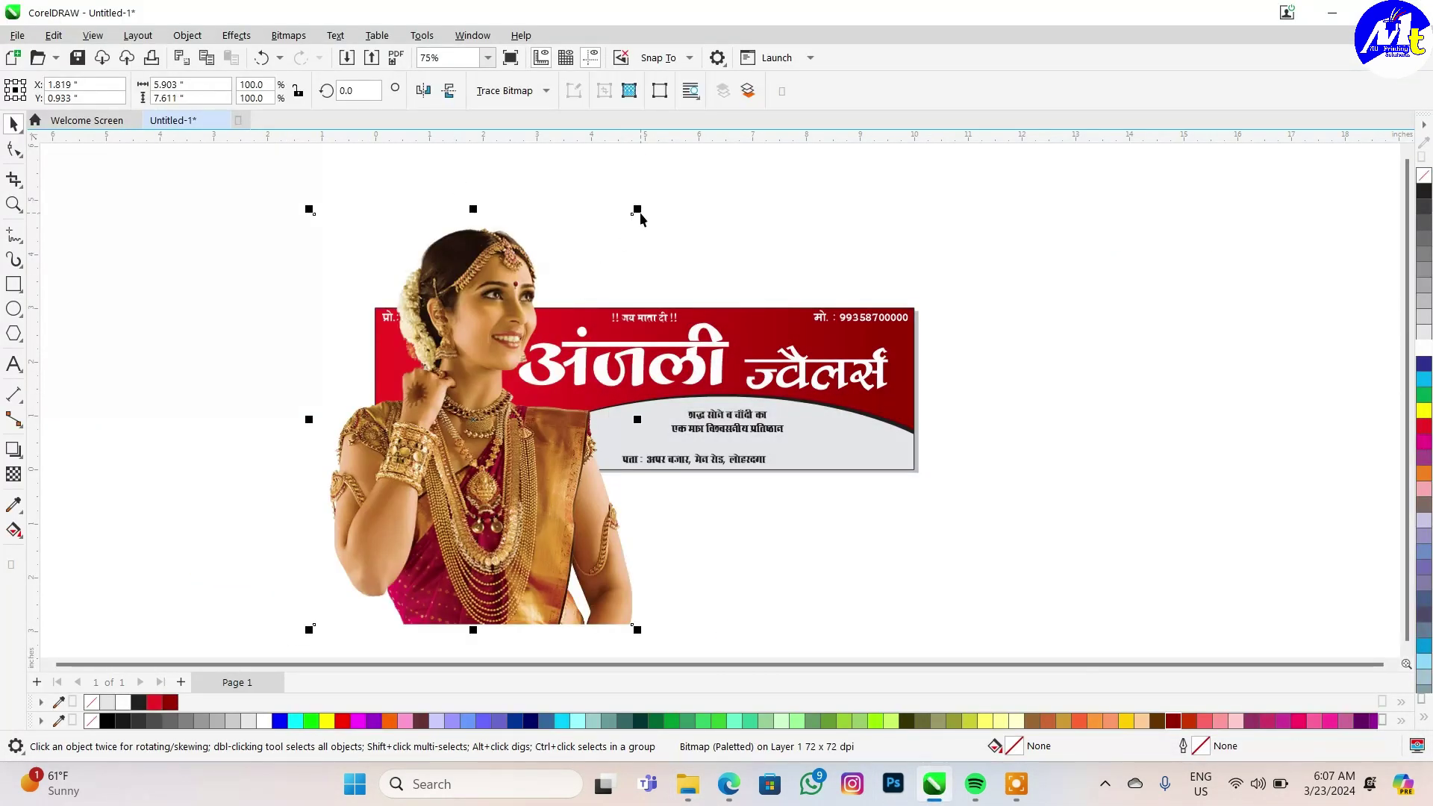
left_click_drag(637, 210, 608, 288)
scroll(608, 288, "up", 1)
left_click_drag(478, 448, 458, 414)
- Resize the clipped model photo and shift it to the banner's left edge
scroll(467, 432, "up", 2)
scroll(471, 374, "up", 1)
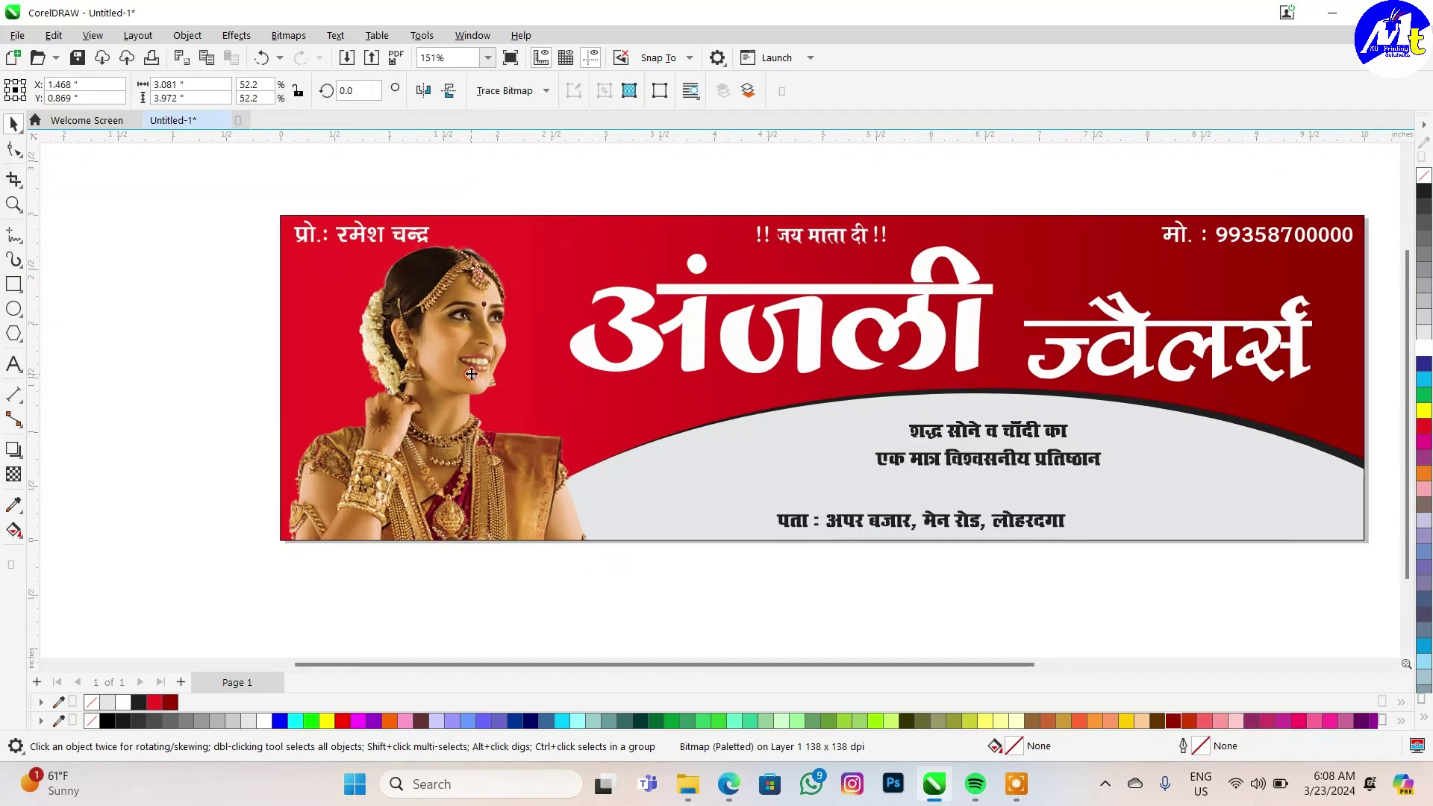
left_click_drag(630, 656, 590, 625)
left_click_drag(458, 466, 459, 425)
left_click_drag(590, 203, 587, 222)
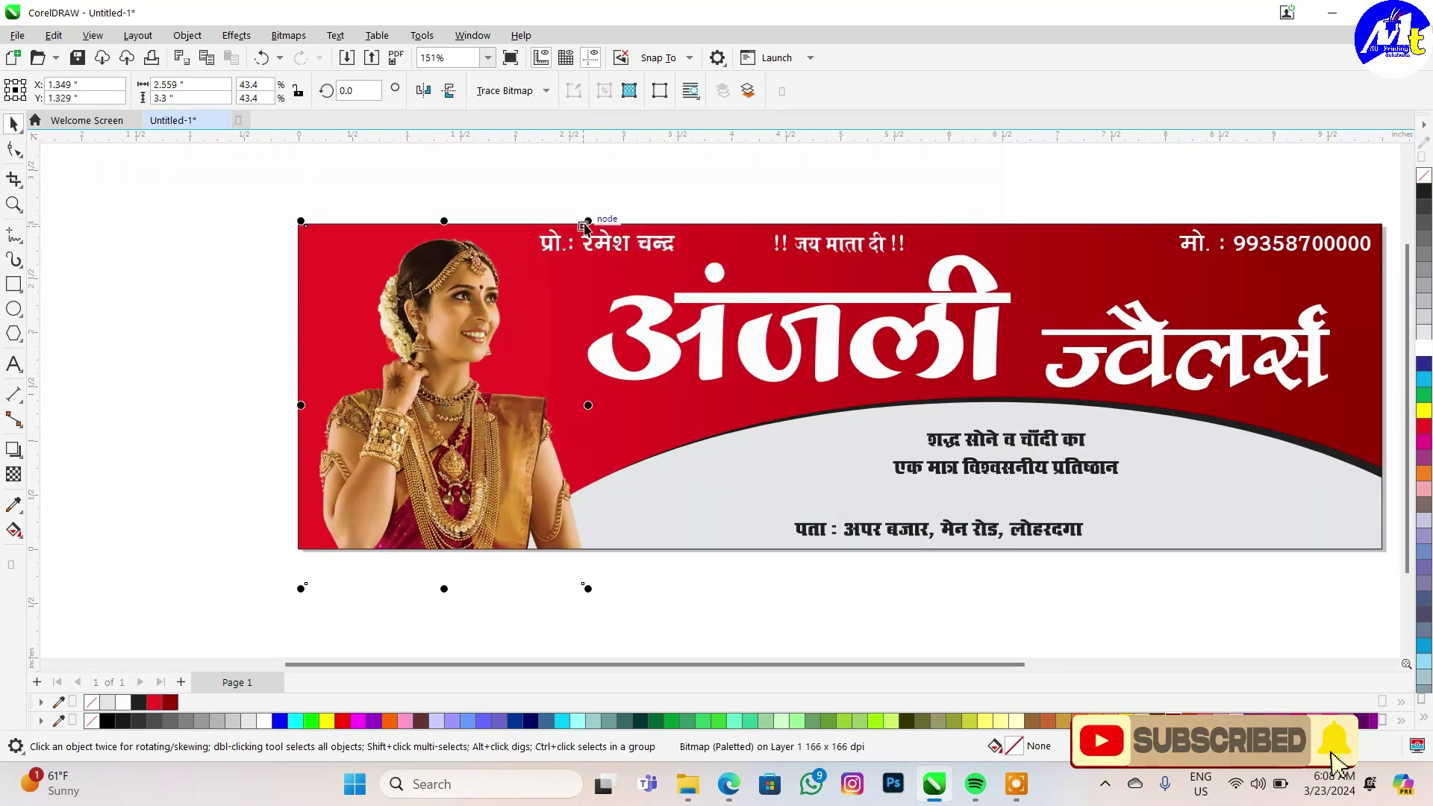
left_click_drag(584, 226, 445, 301)
scroll(445, 301, "up", 1)
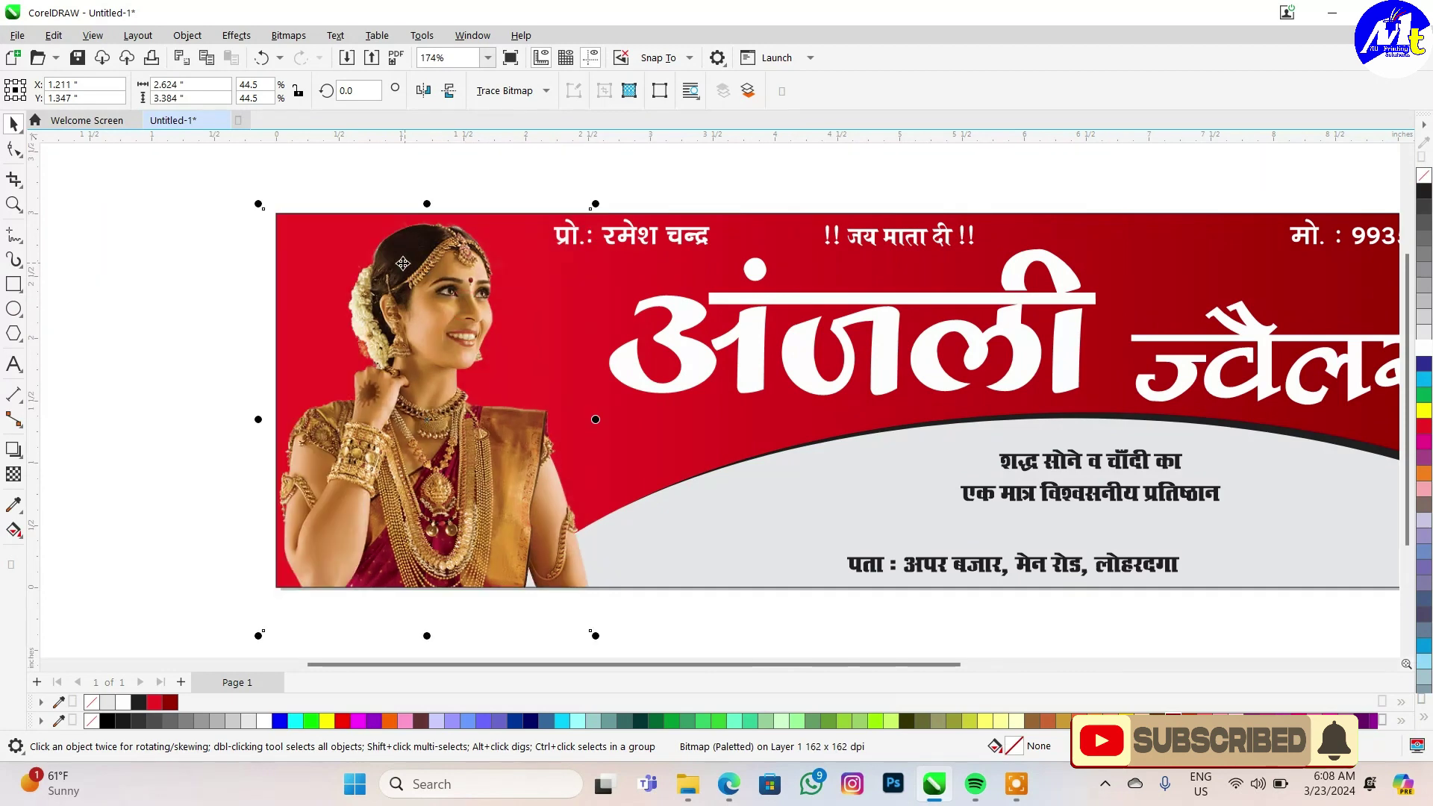
- Enlarge the अंजली title word and move the proprietor line slightly left
left_click(859, 351)
scroll(942, 397, "down", 1)
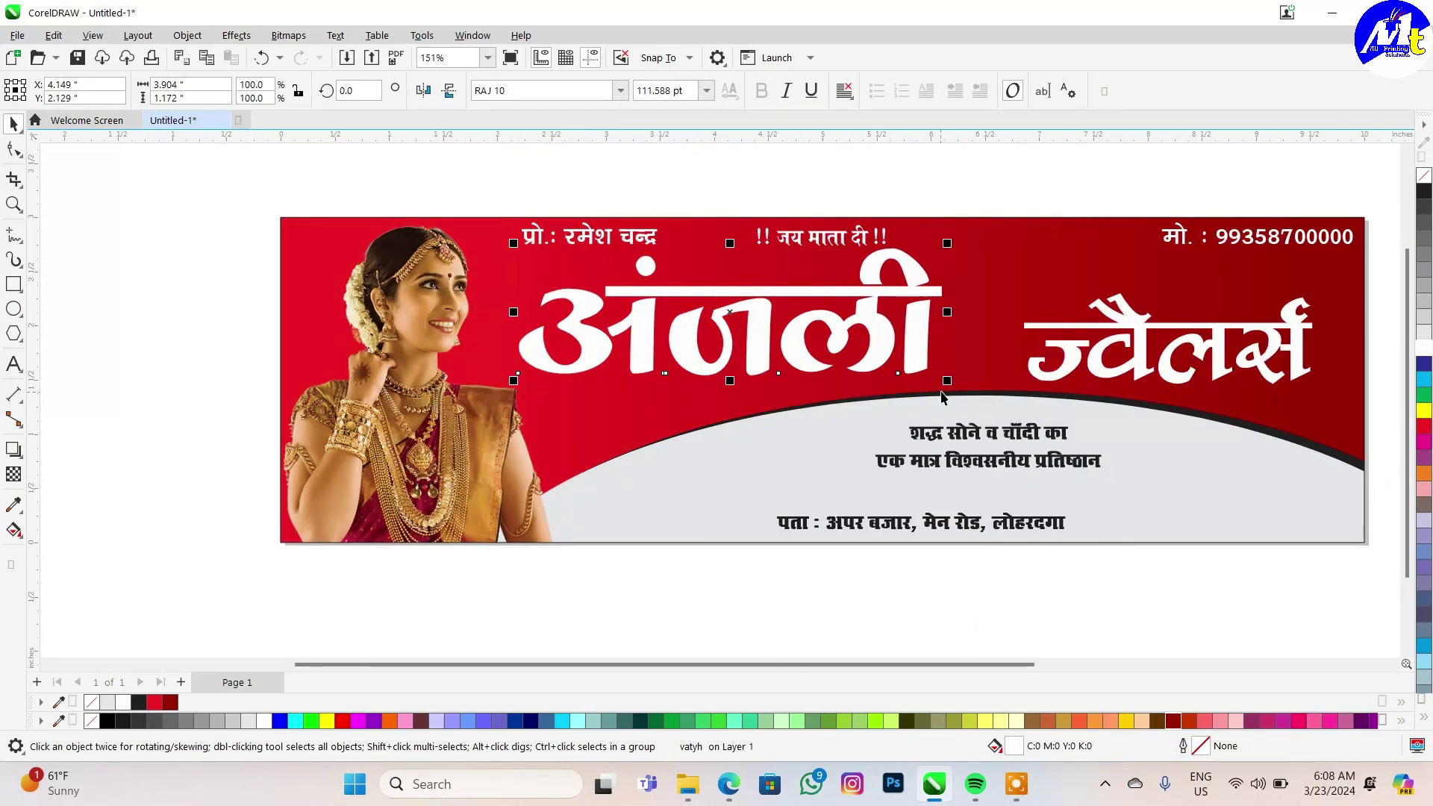
left_click_drag(947, 380, 969, 395)
left_click(579, 240)
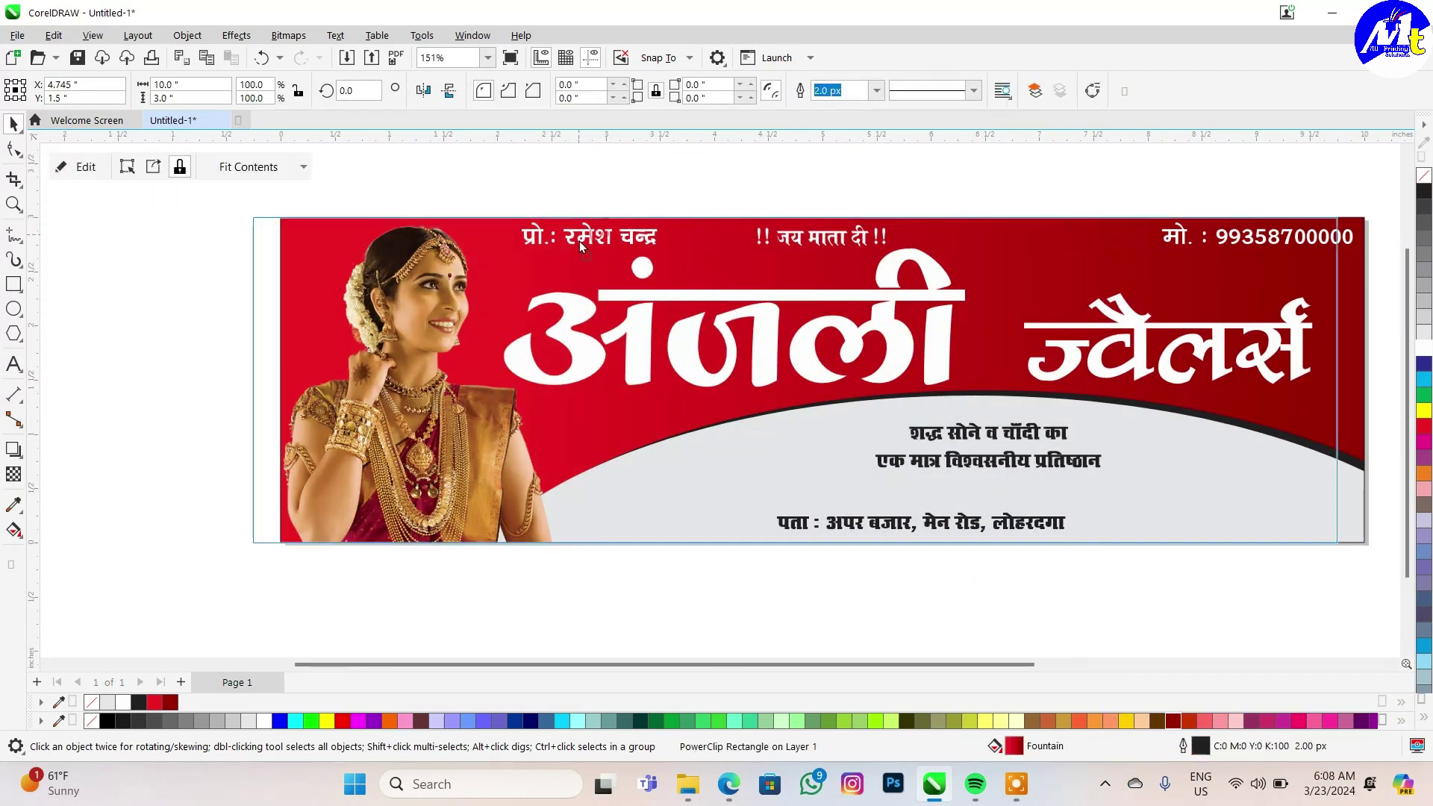
left_click_drag(579, 240, 548, 239)
left_click(584, 179)
- Enlarge ज्वैलर्स and tuck it closer beside अंजली
scroll(773, 253, "down", 1)
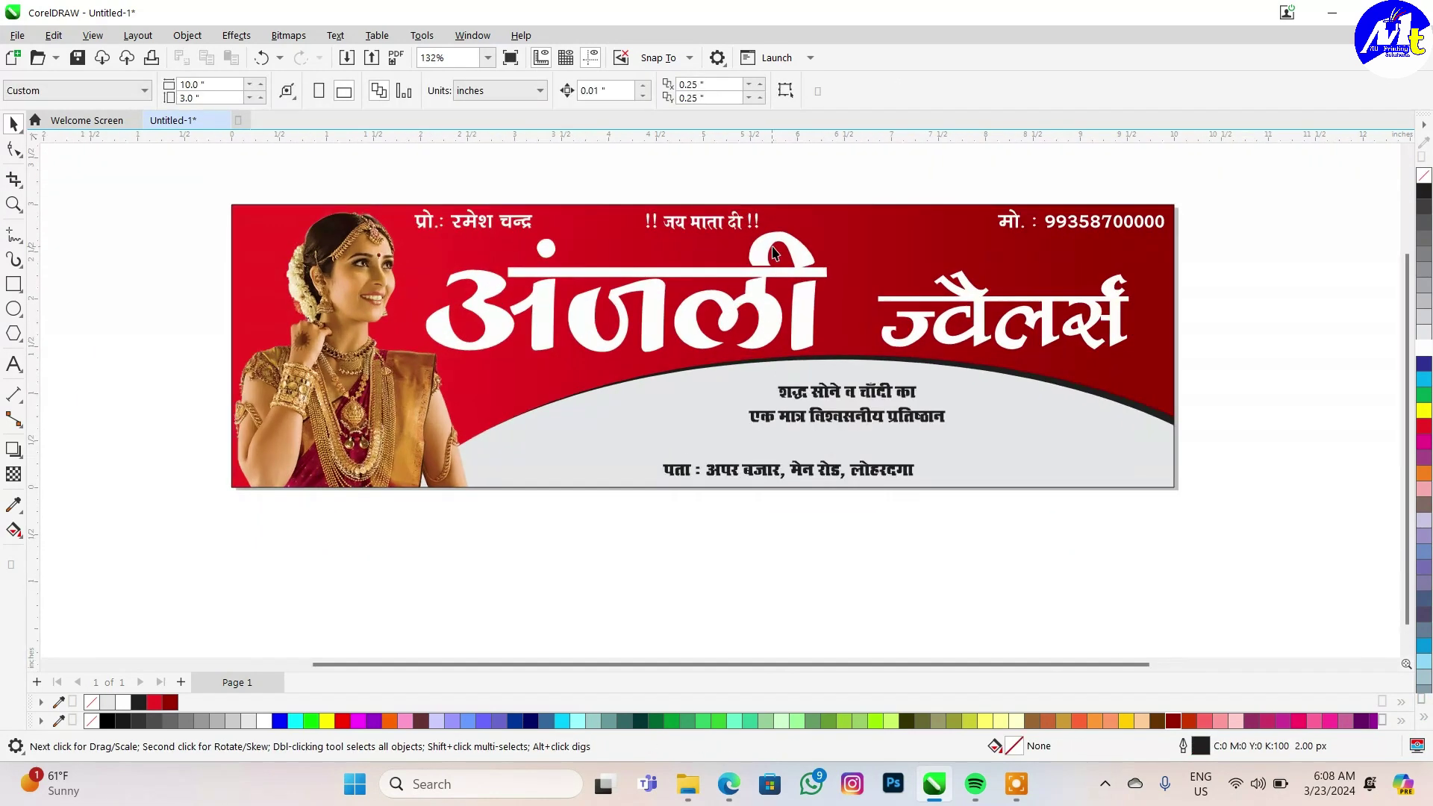
scroll(773, 252, "up", 1)
left_click(821, 313)
mouse_move(1004, 313)
left_mouse_down()
mouse_move(972, 303)
mouse_move(1089, 326)
left_mouse_up()
left_click(1292, 331)
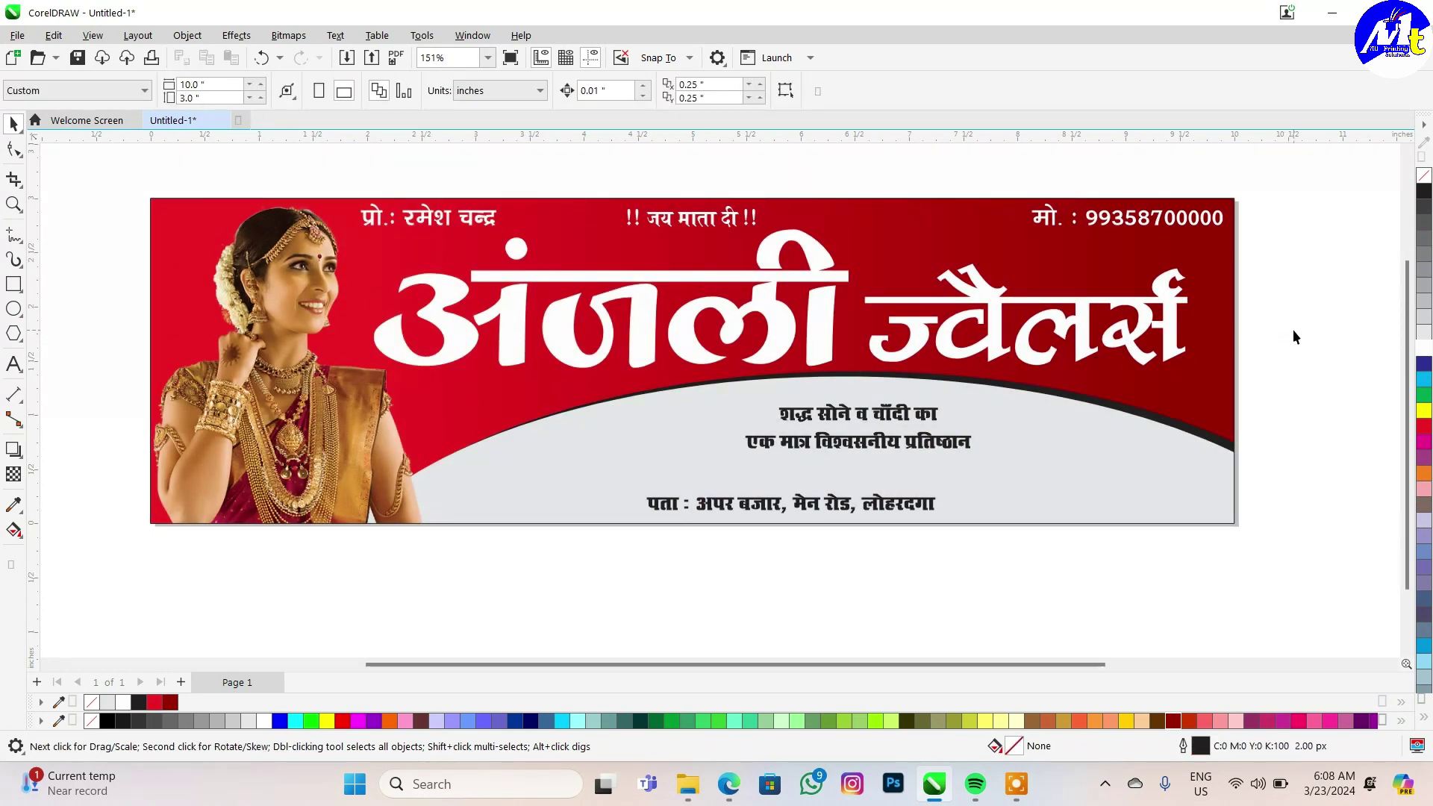
- Copy the !! जय माता दी !! text beside the title and retype it as a two-line सही काम / उचित दाम tagline
scroll(1053, 257, "up", 3)
left_click_drag(453, 228, 1025, 311)
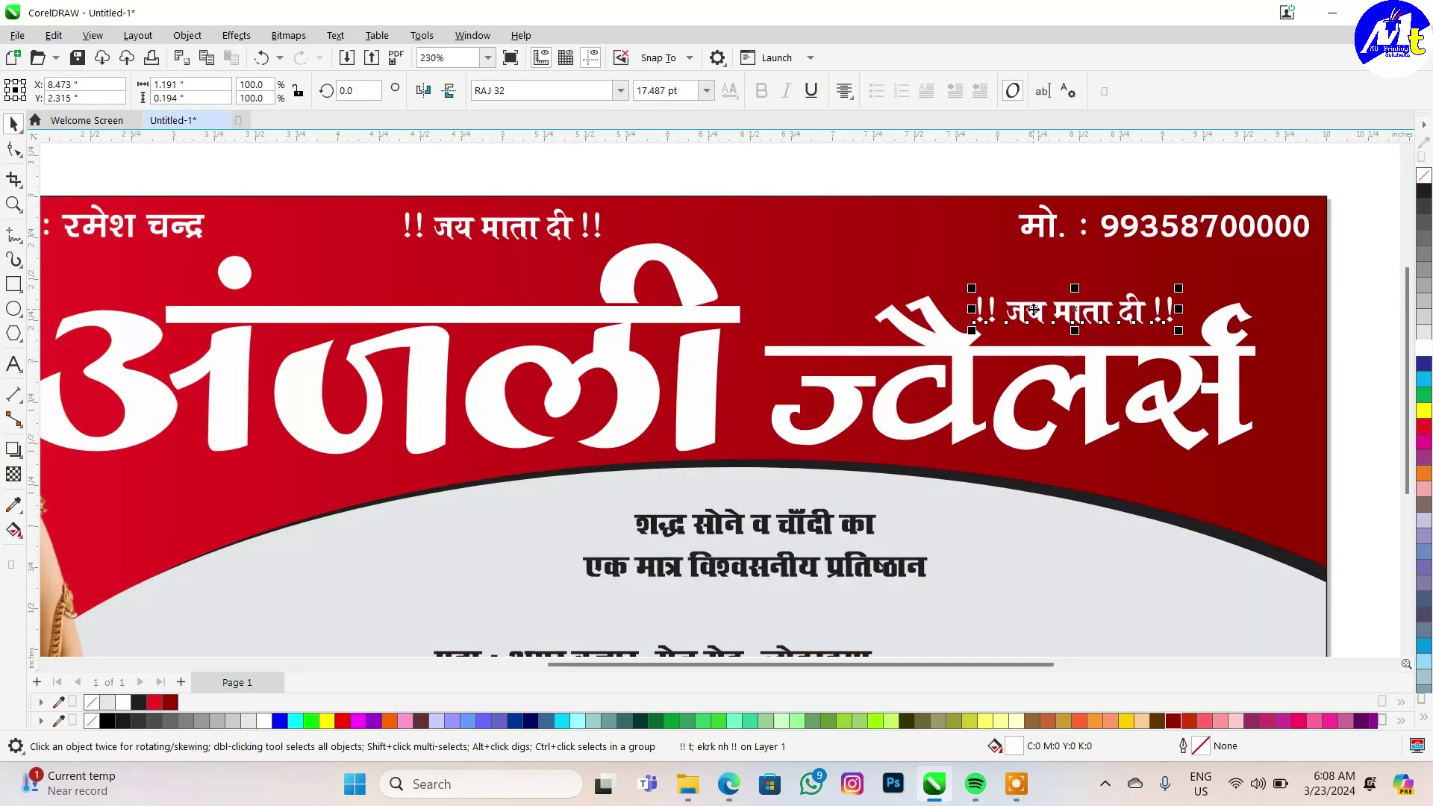
key("ctrl+a")
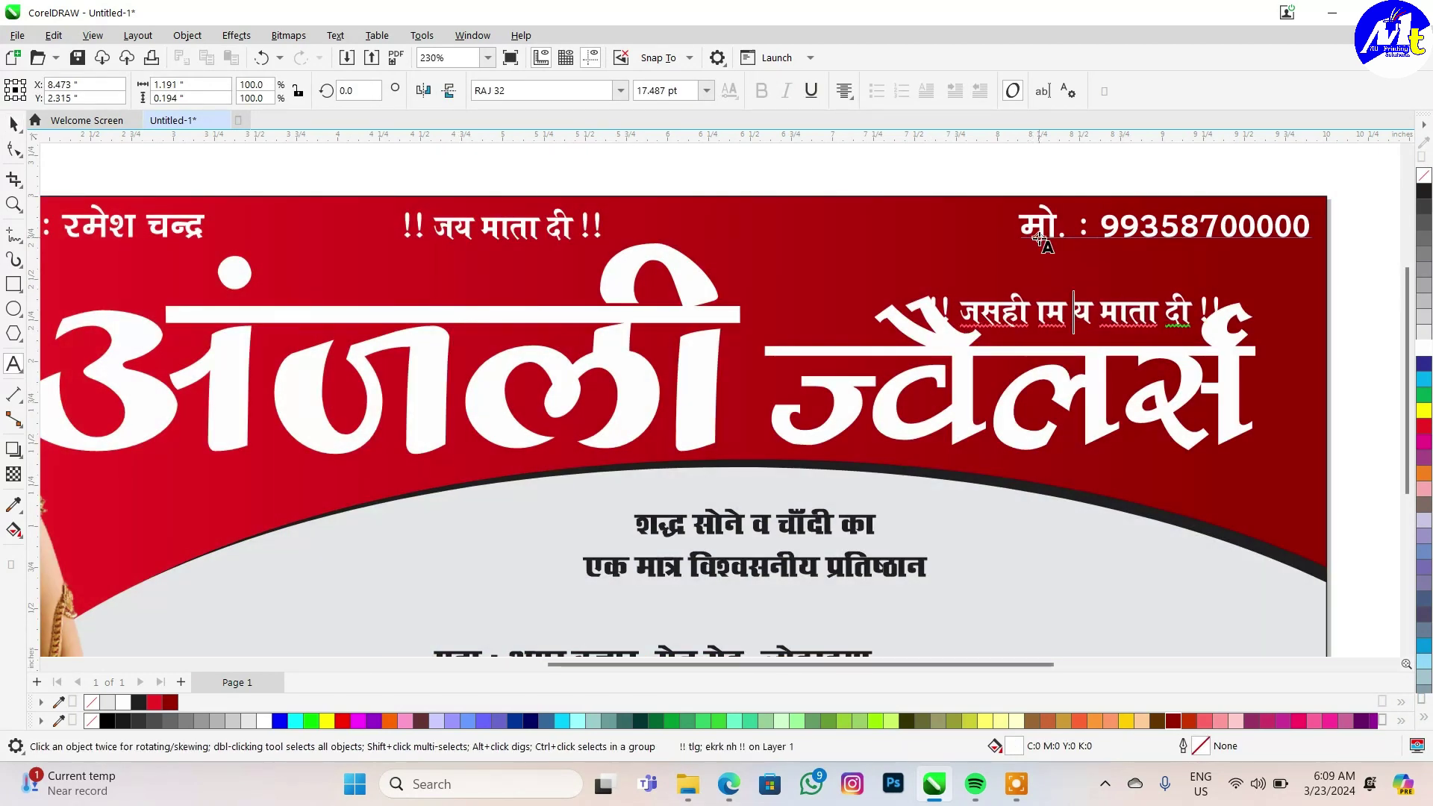
type("lgh d")
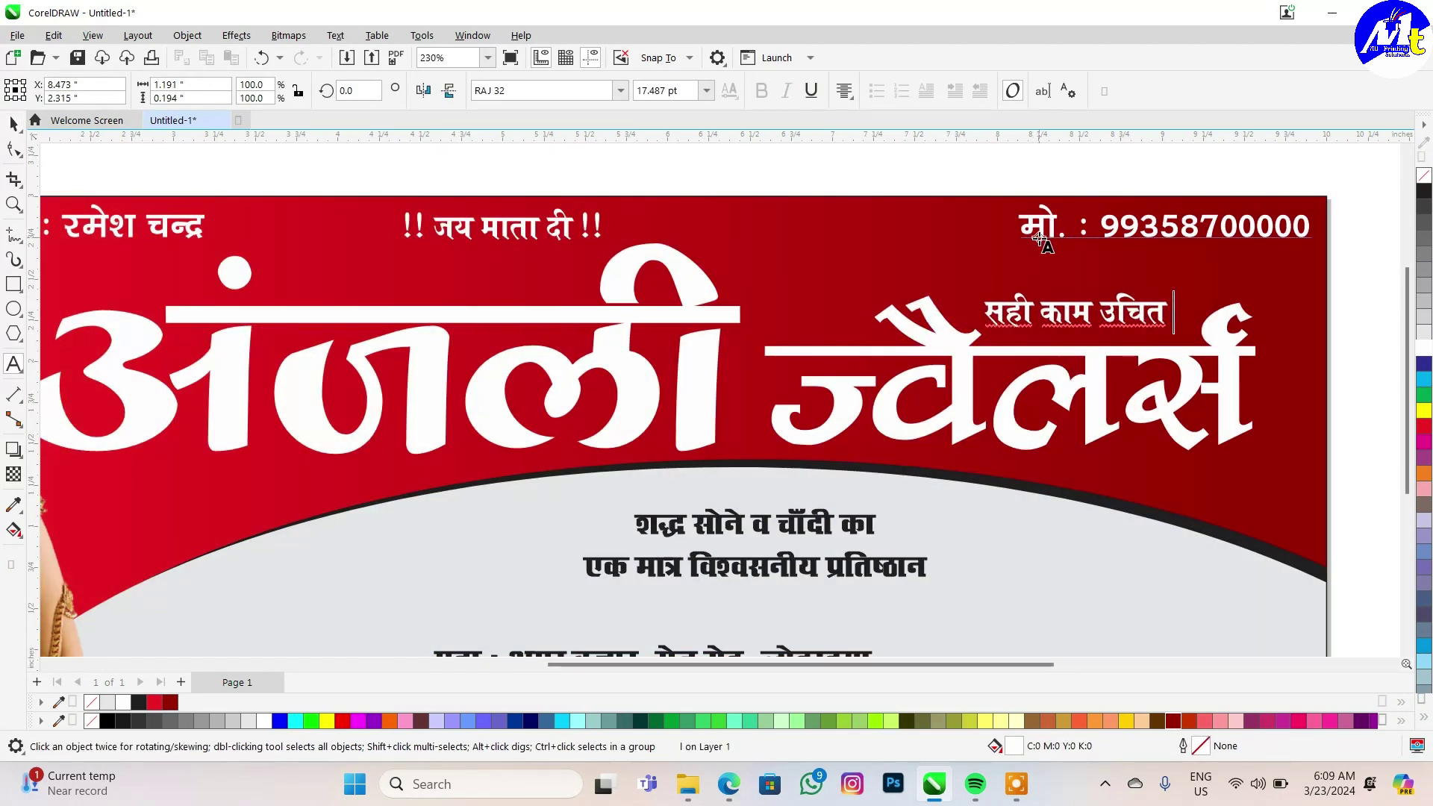
type("ke")
key("ctrl+space")
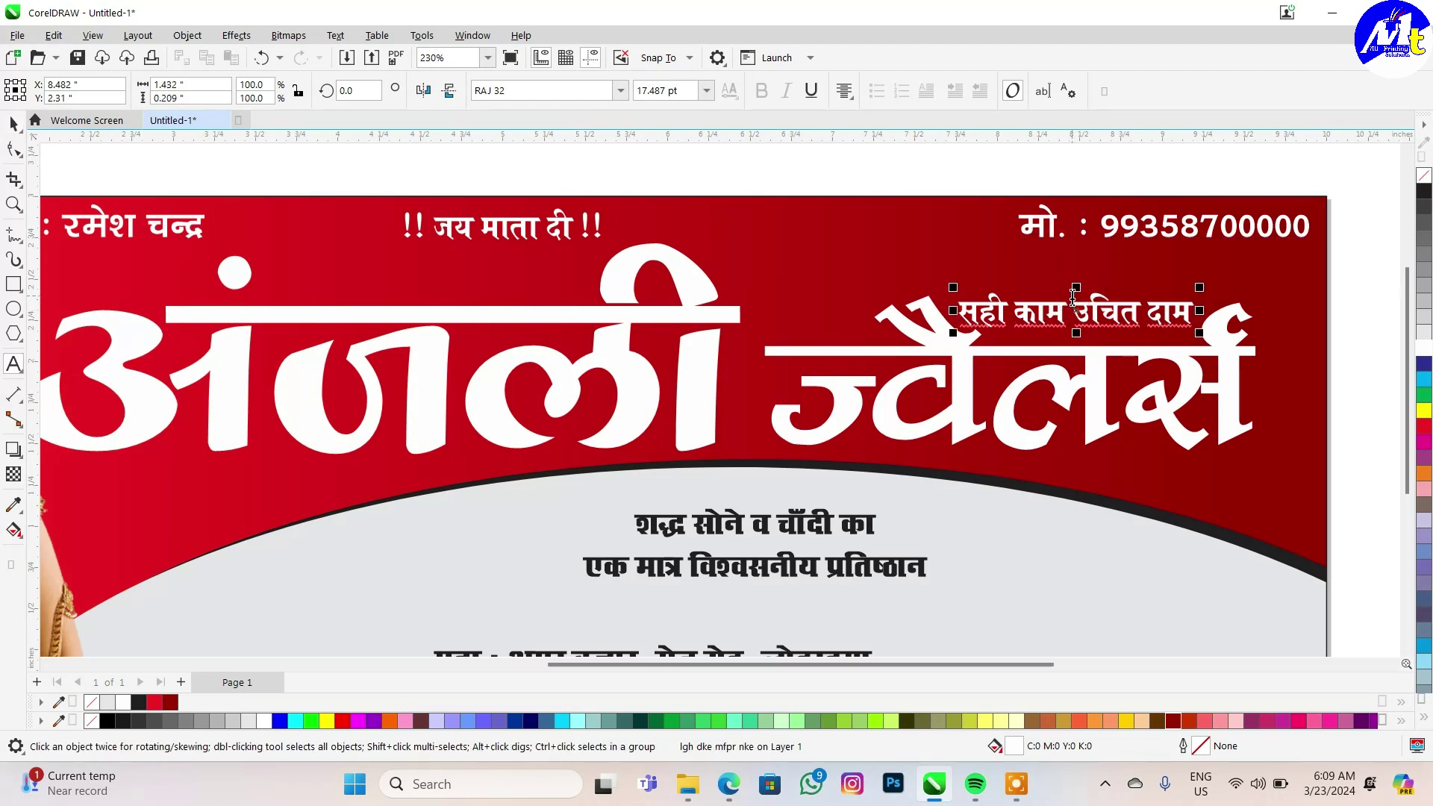
left_click(1073, 296)
key("Return")
key("ctrl+space")
scroll(1045, 313, "up", 1)
left_click_drag(1042, 270, 1043, 270)
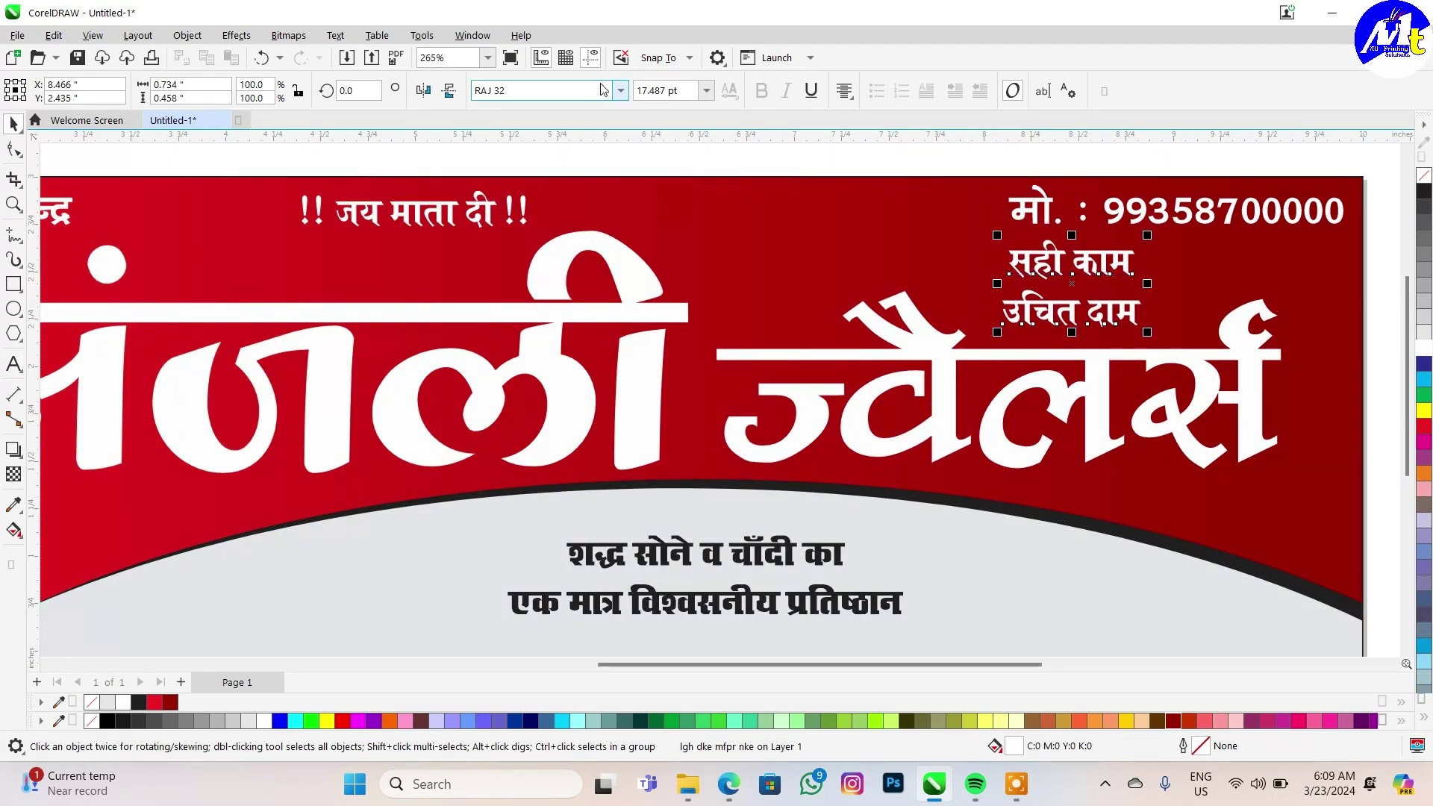
- Give the tagline the RAJ 95 font and squash it vertically
left_click(620, 91)
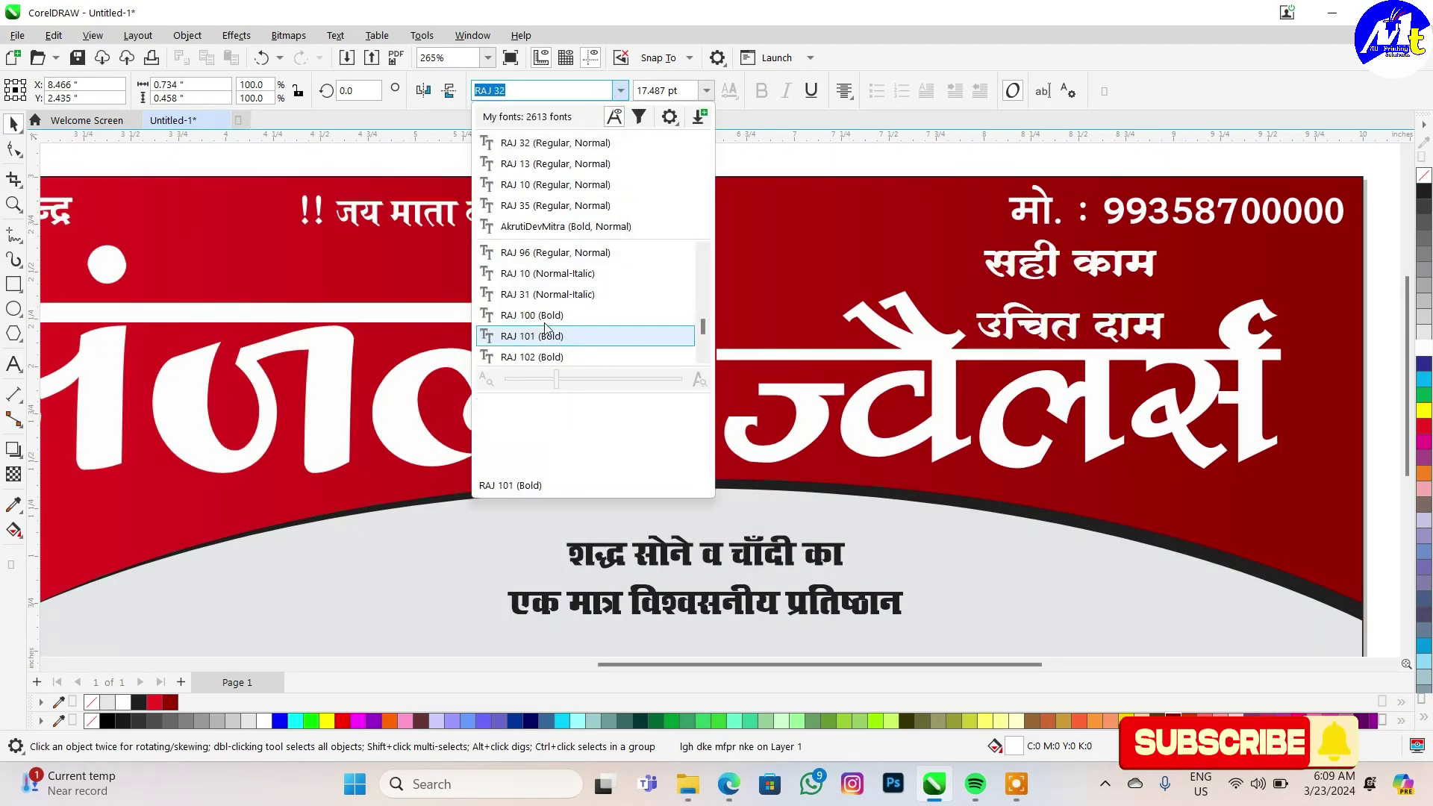
scroll(560, 326, "down", 4)
scroll(546, 329, "down", 1)
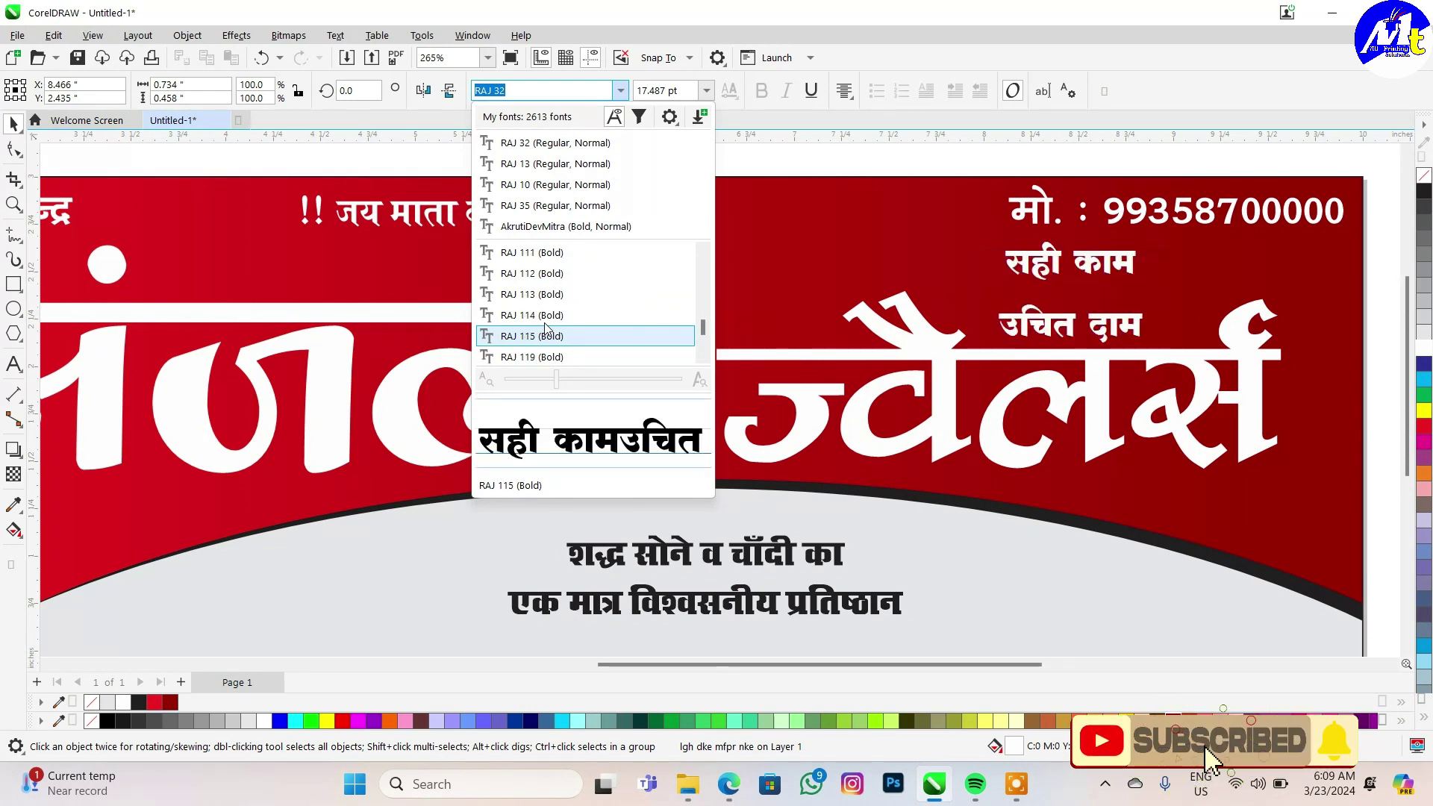
scroll(546, 328, "down", 3)
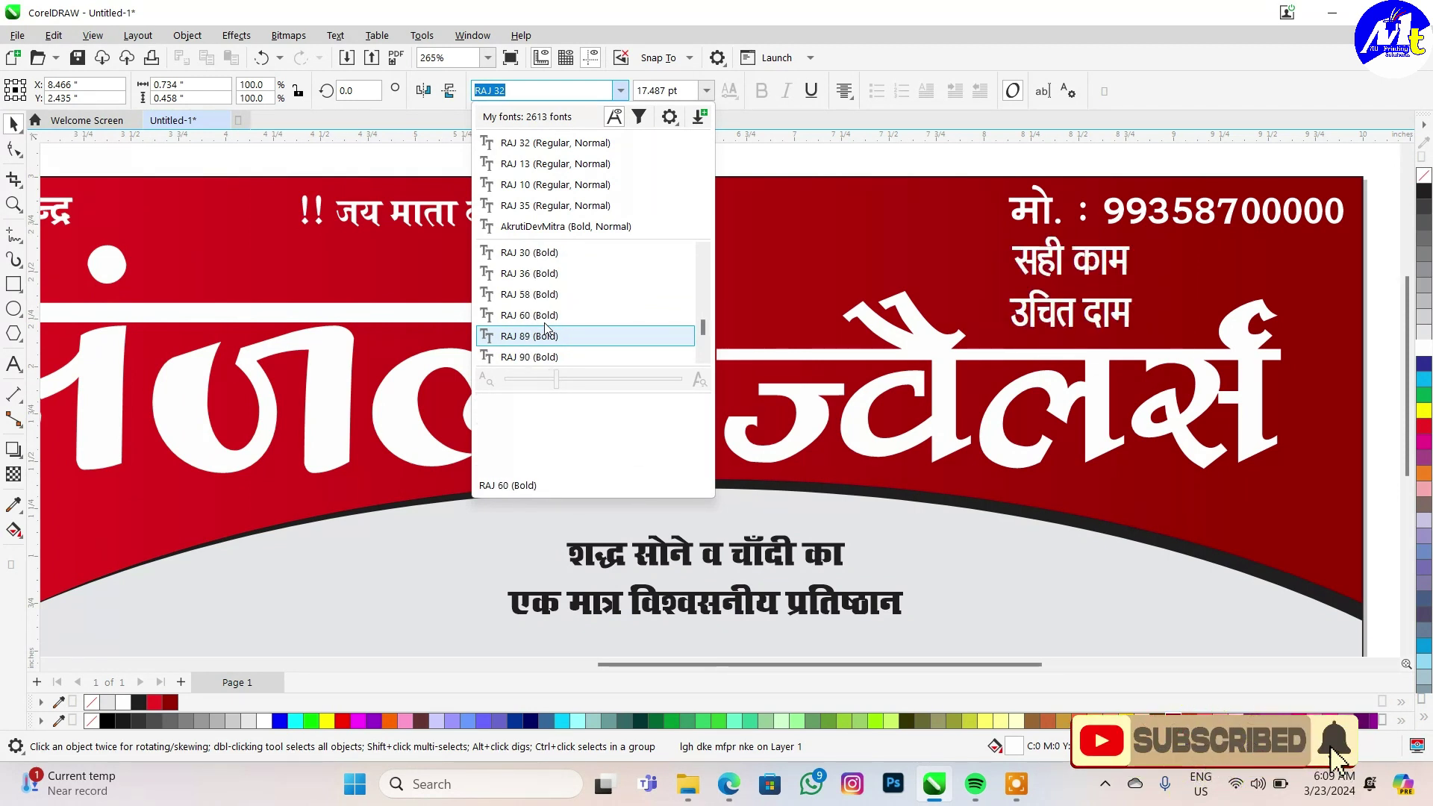
scroll(546, 329, "down", 2)
left_click(546, 315)
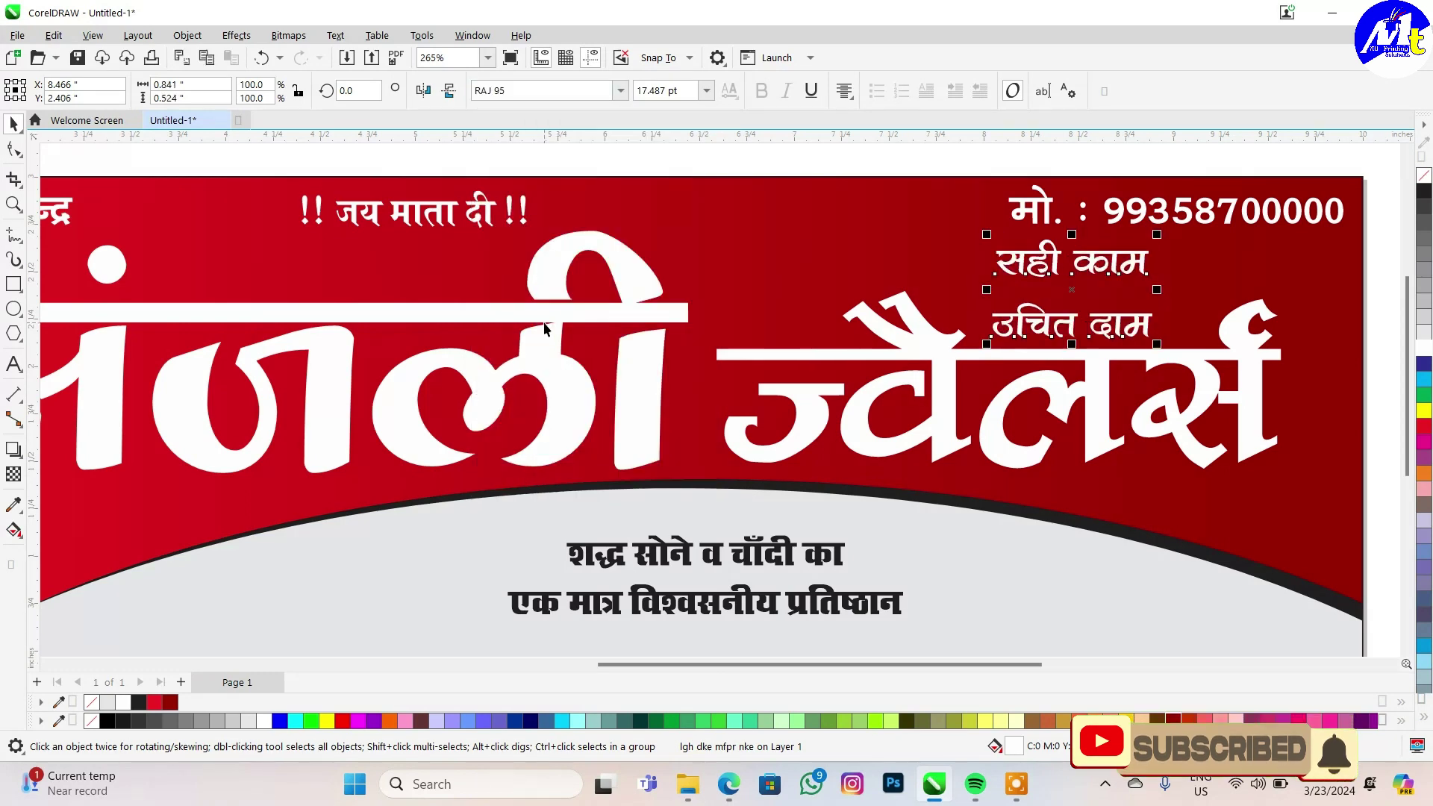
key("F10")
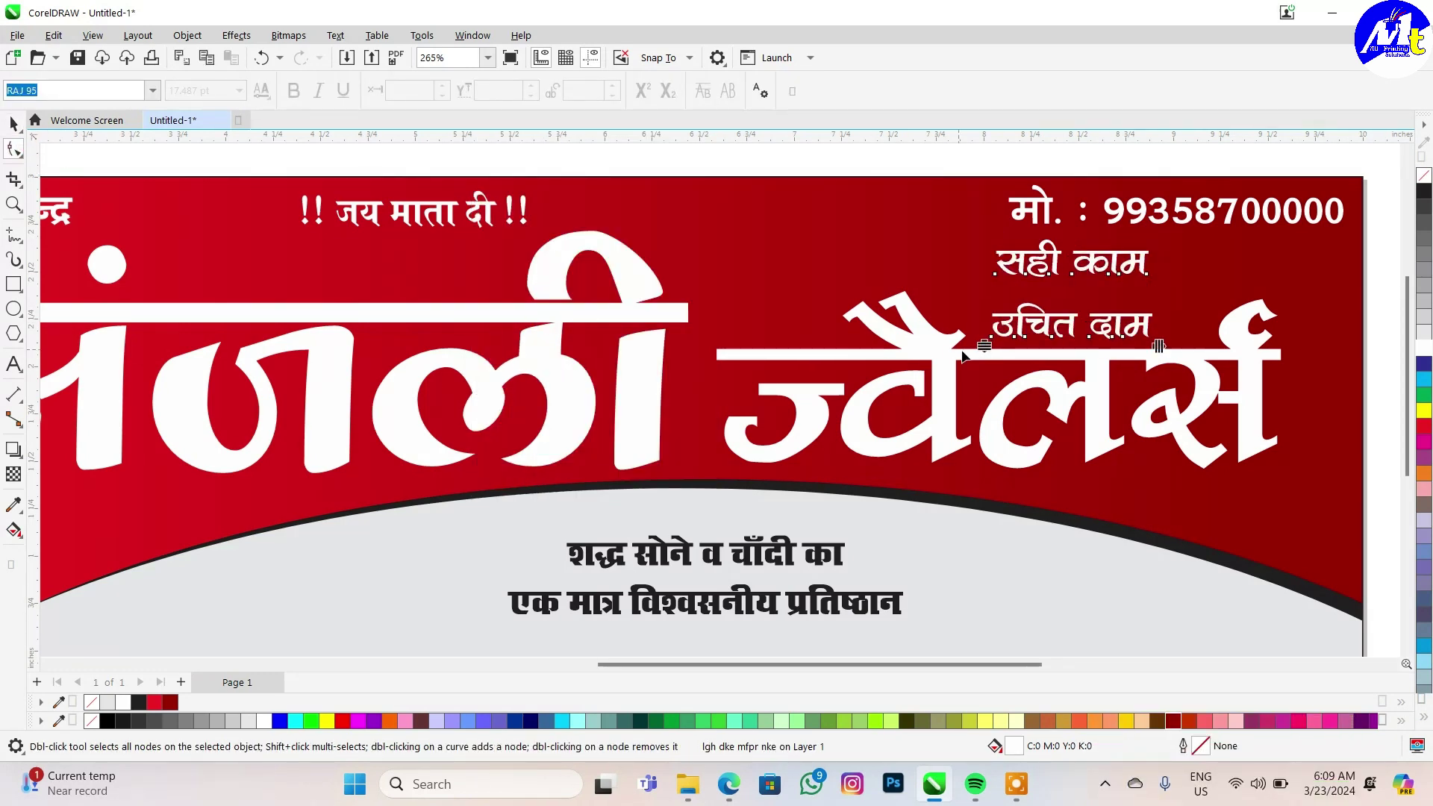
key("space")
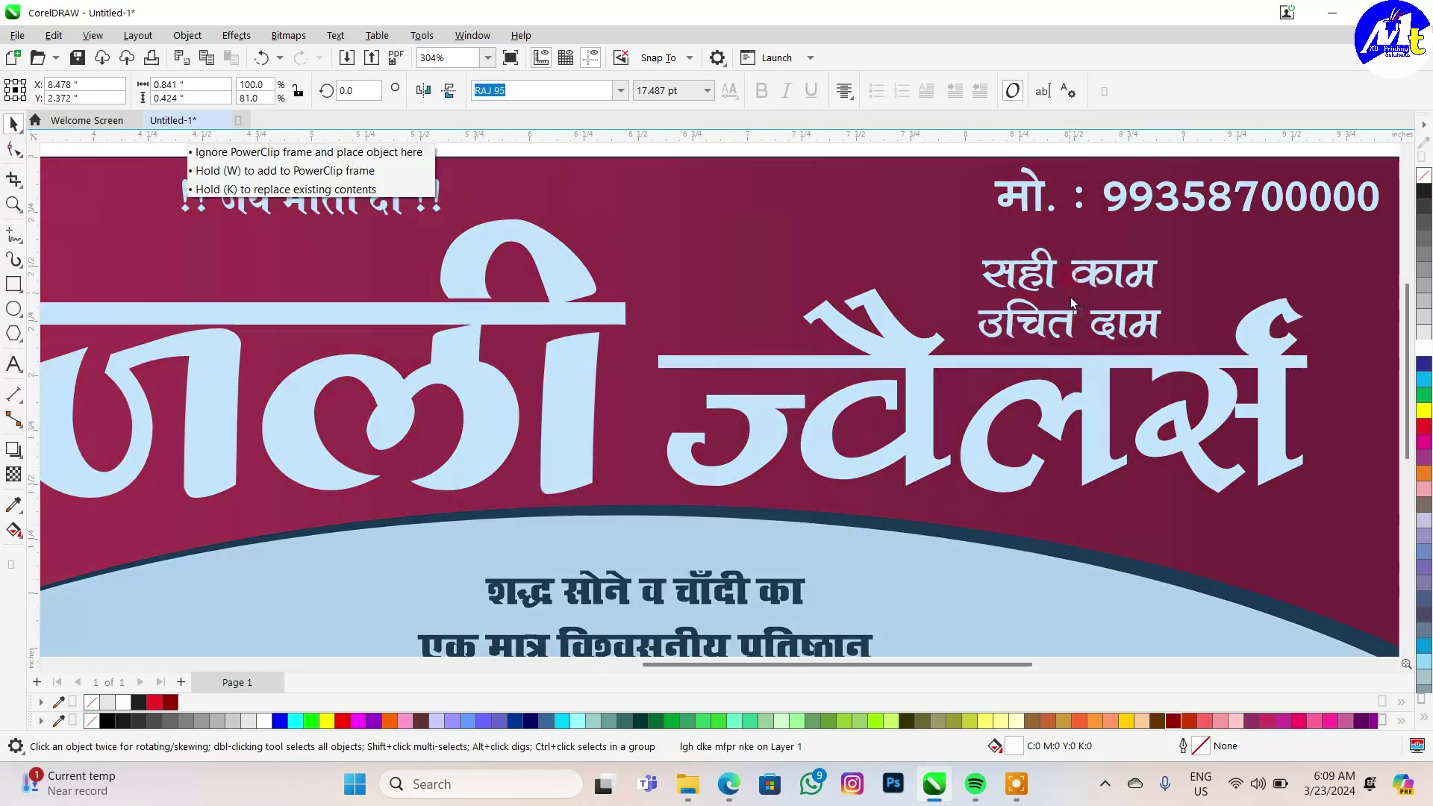
left_click_drag(1067, 299, 1066, 314)
scroll(1066, 324, "up", 1)
scroll(1045, 351, "down", 2)
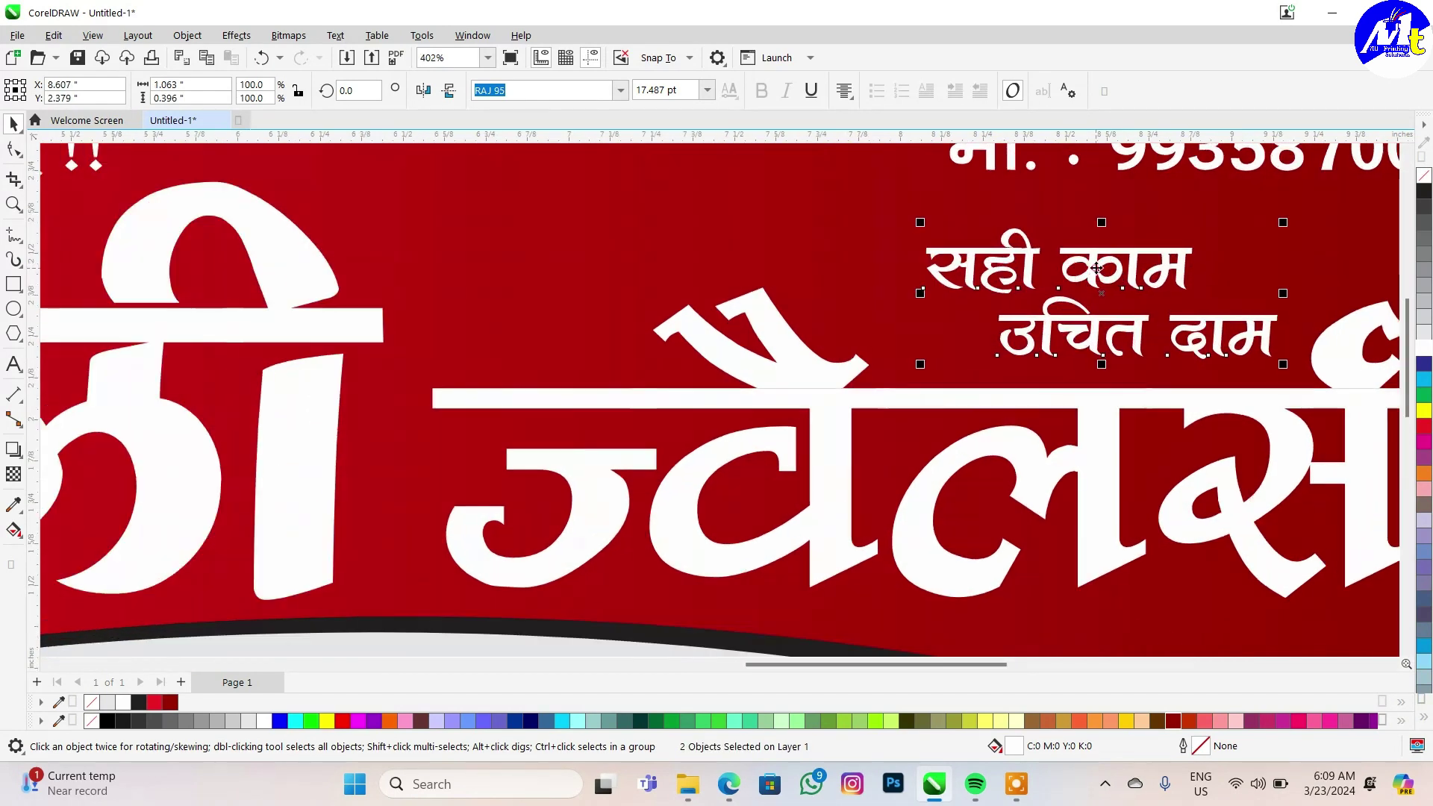
key("Escape")
scroll(1018, 371, "down", 3)
scroll(1017, 224, "up", 1)
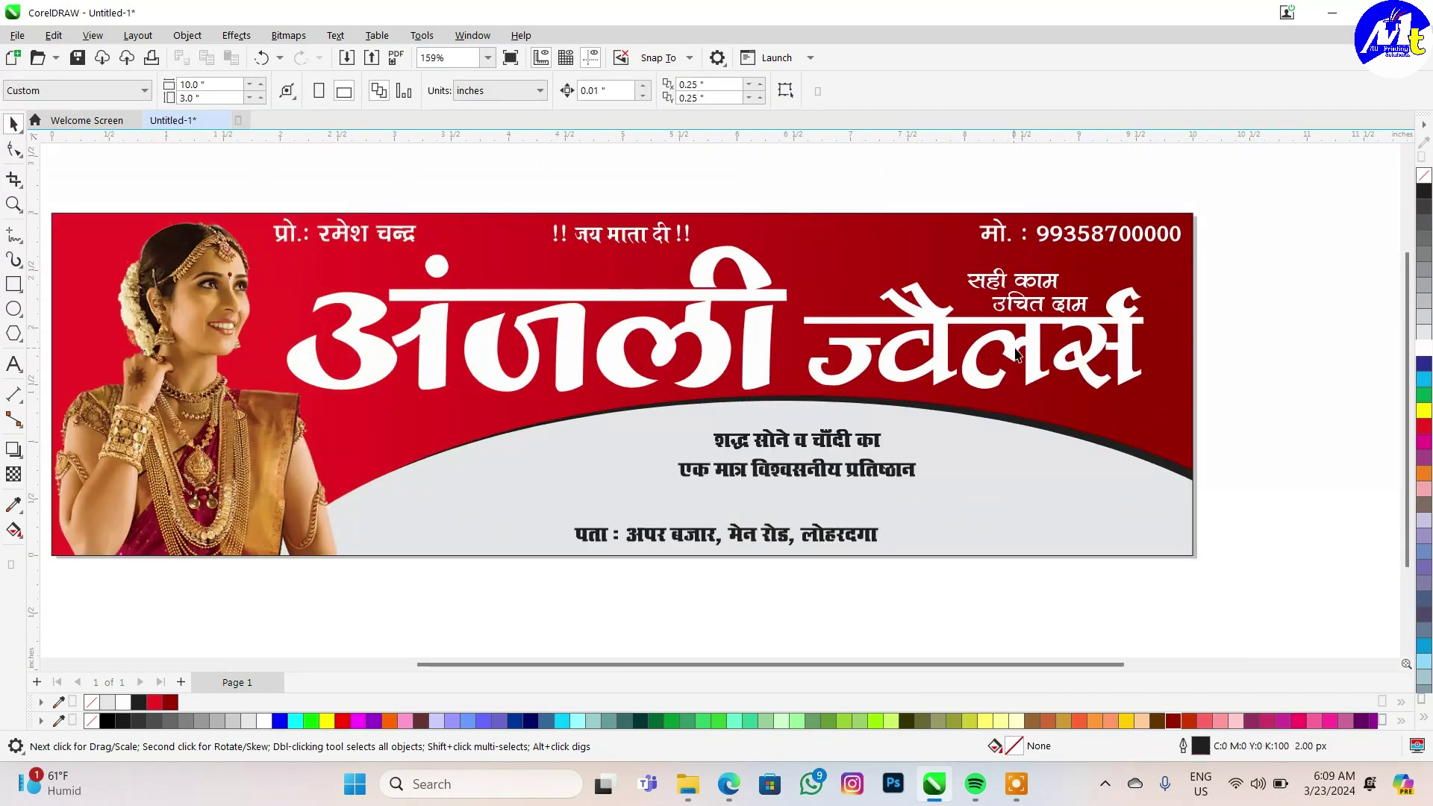
- Enlarge, narrow and tilt ज्वैलर्स, shift it right and settle the tagline above it
left_click(1127, 385)
mouse_move(1142, 394)
left_mouse_down()
mouse_move(1177, 412)
mouse_move(1168, 400)
left_mouse_up()
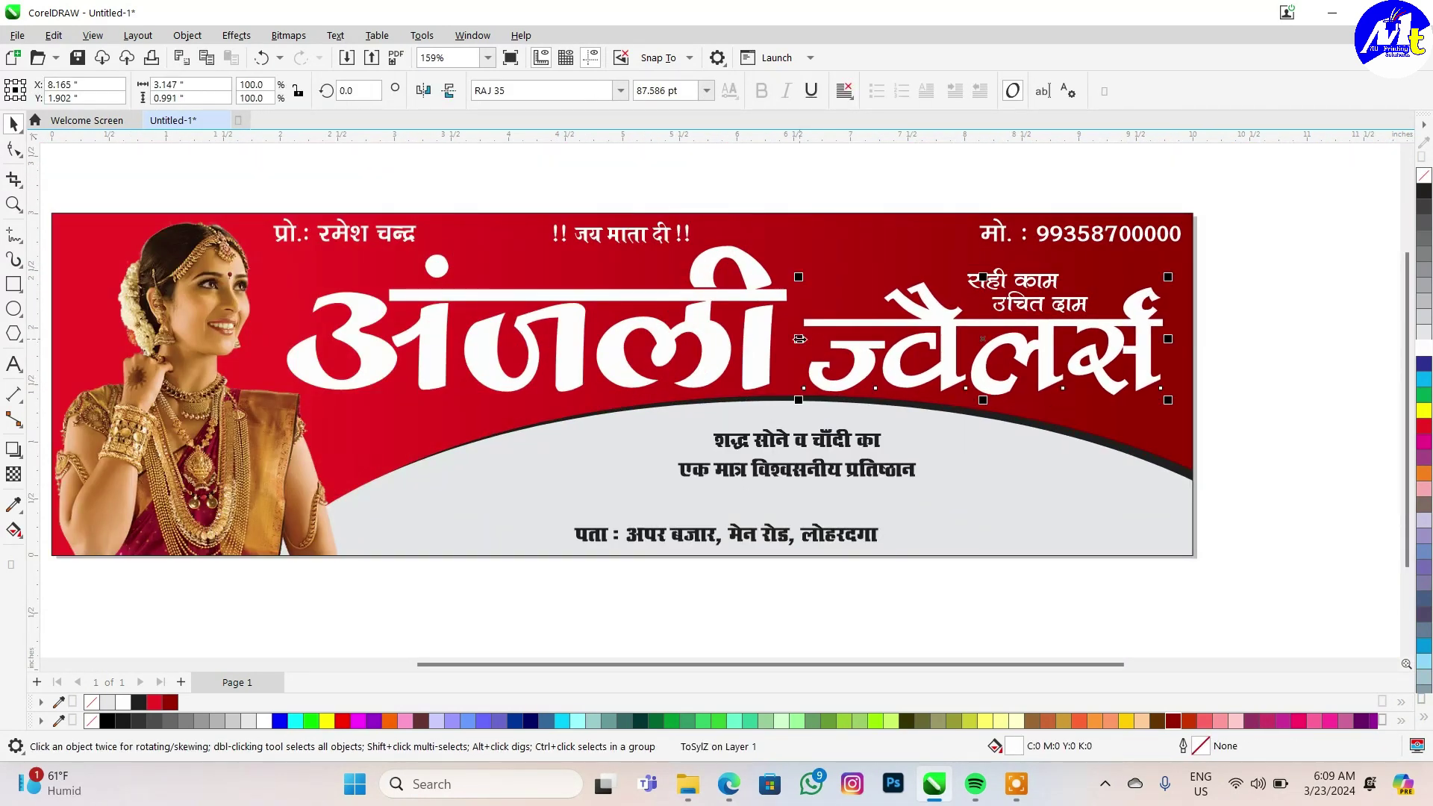
left_click_drag(800, 339, 831, 339)
scroll(1123, 329, "up", 1)
left_click(1124, 324)
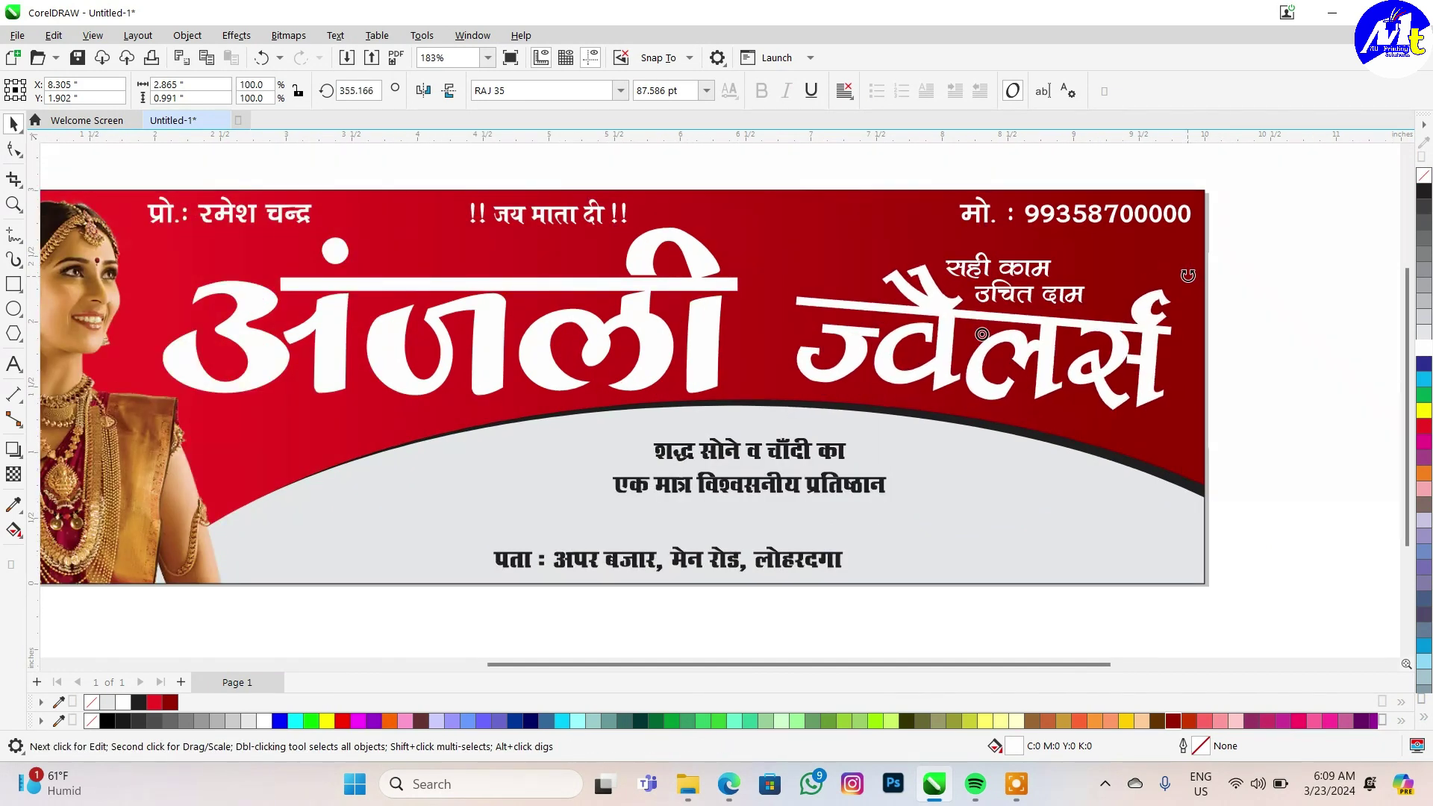
left_click(1156, 324)
left_click_drag(1157, 323, 1166, 328)
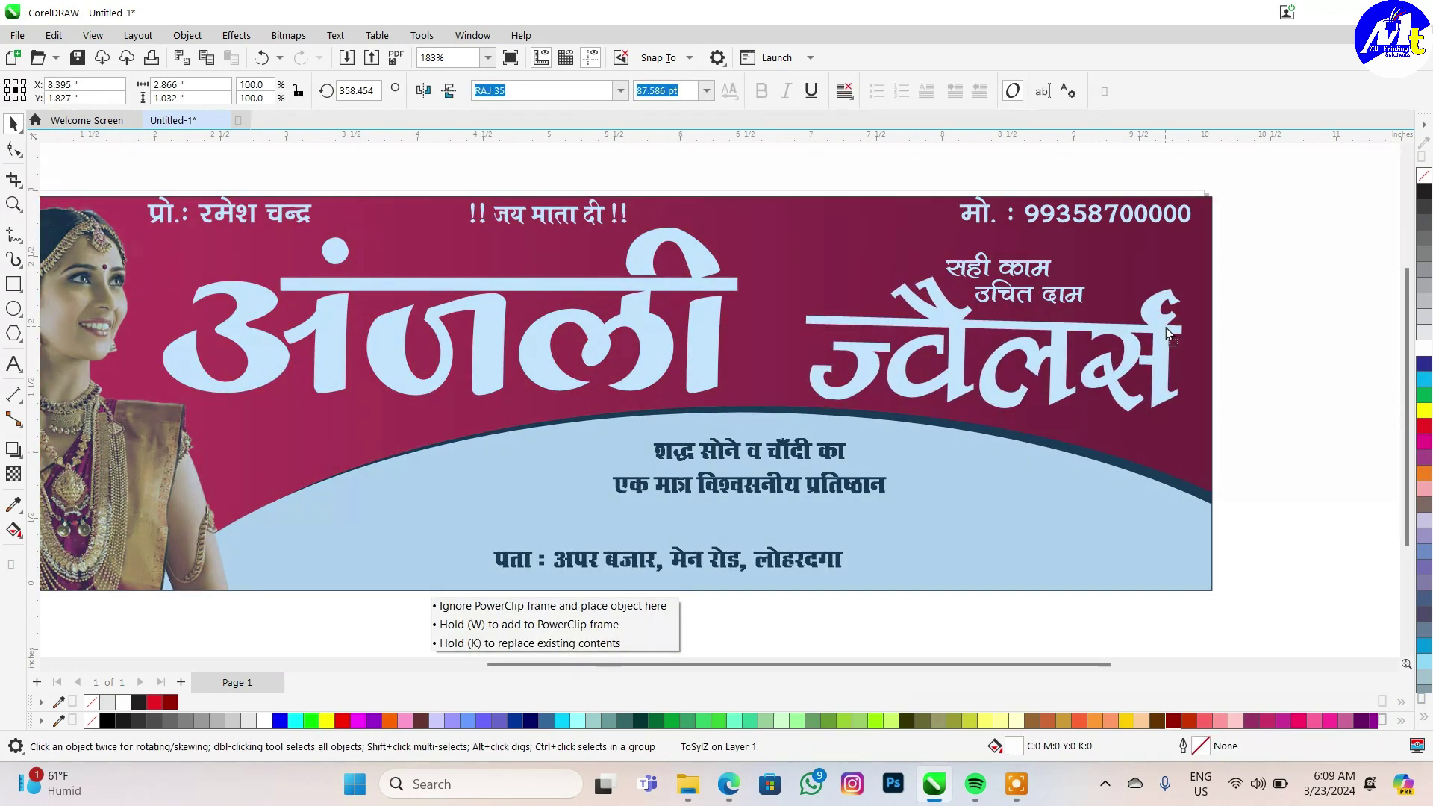
mouse_move(1030, 295)
left_mouse_down()
mouse_move(1068, 298)
mouse_move(1051, 273)
left_mouse_up()
left_click(1038, 278)
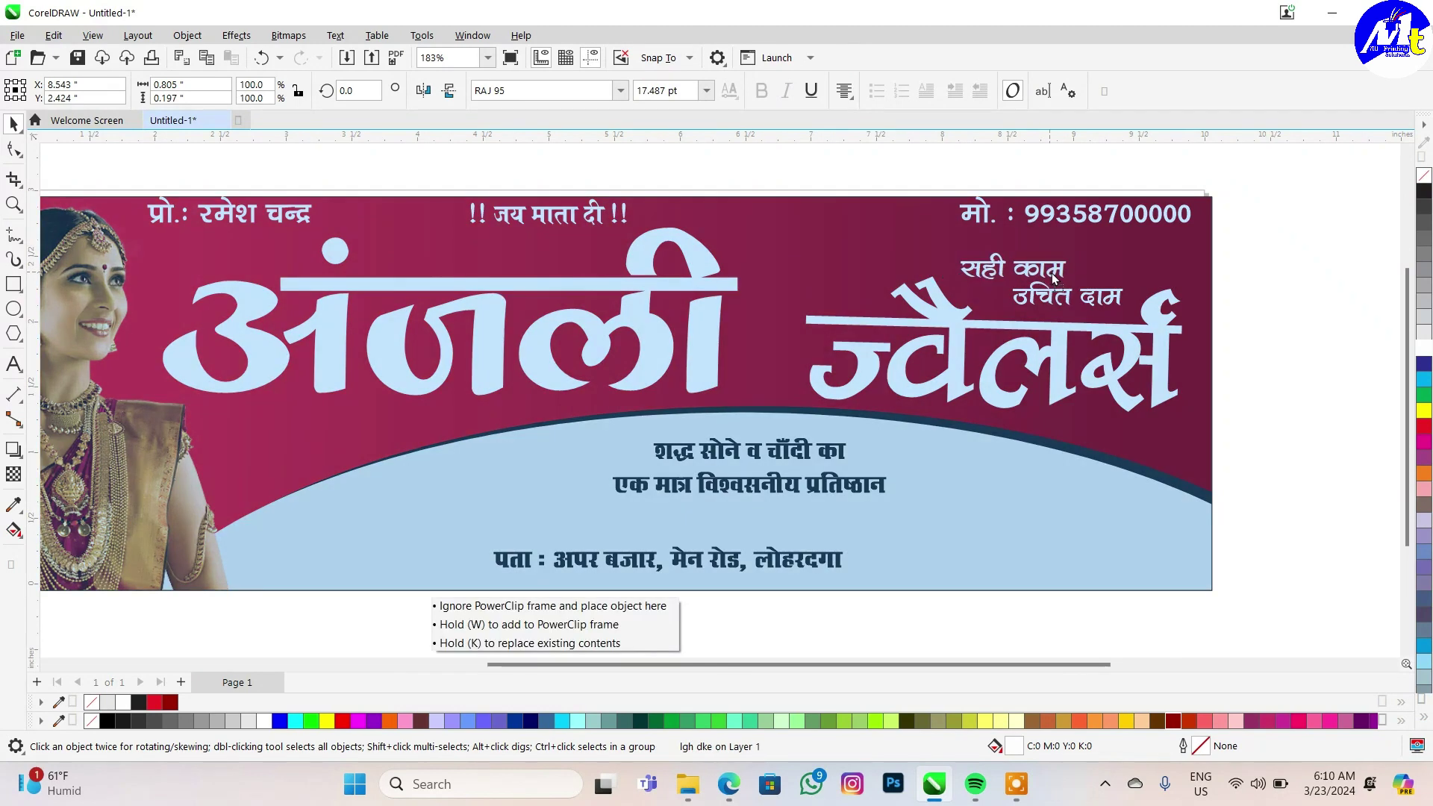
left_click(634, 280)
scroll(889, 273, "down", 1)
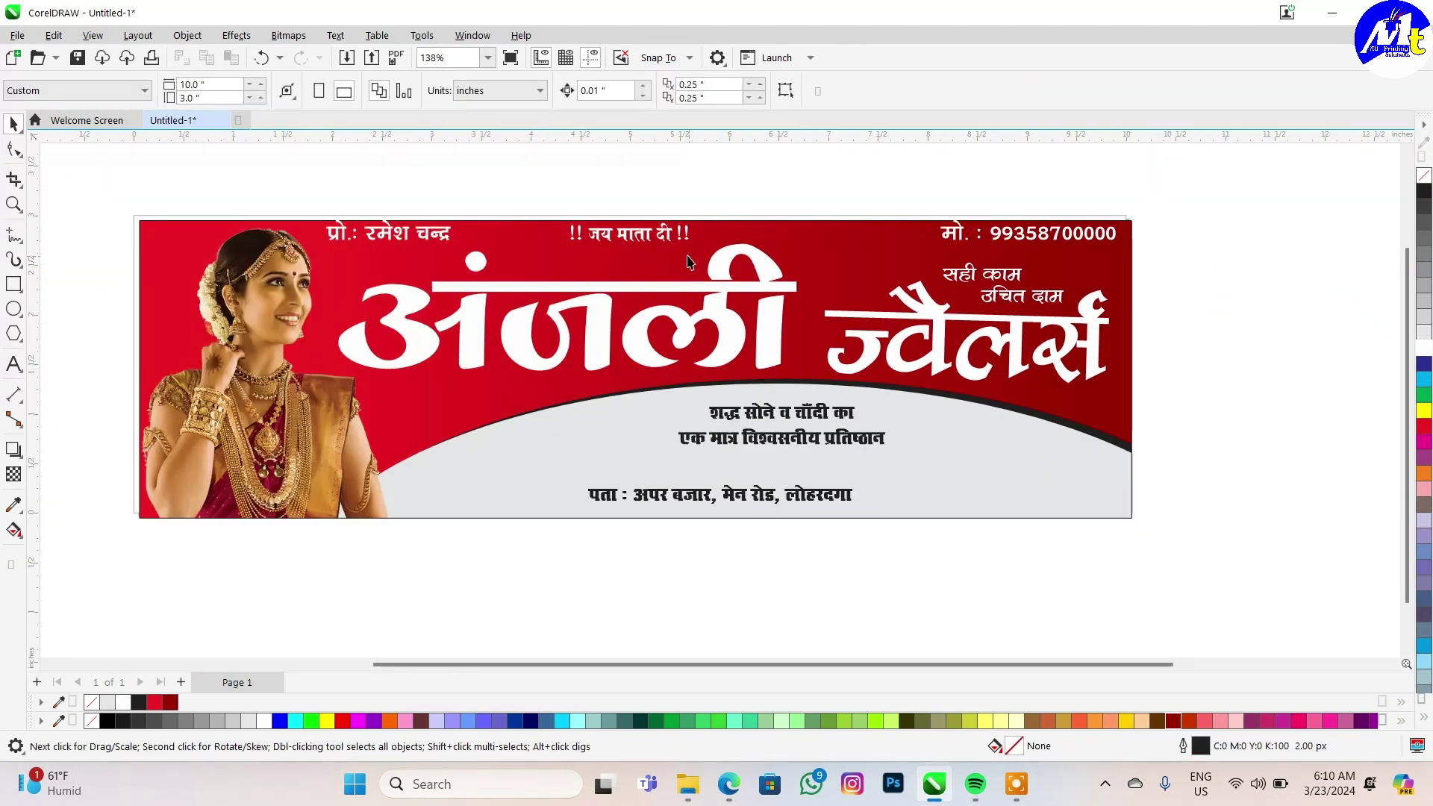
- Enlarge the address line and set it in the RAJ 24 font
left_click(810, 427)
left_click_drag(809, 426, 804, 422)
scroll(512, 297, "down", 1)
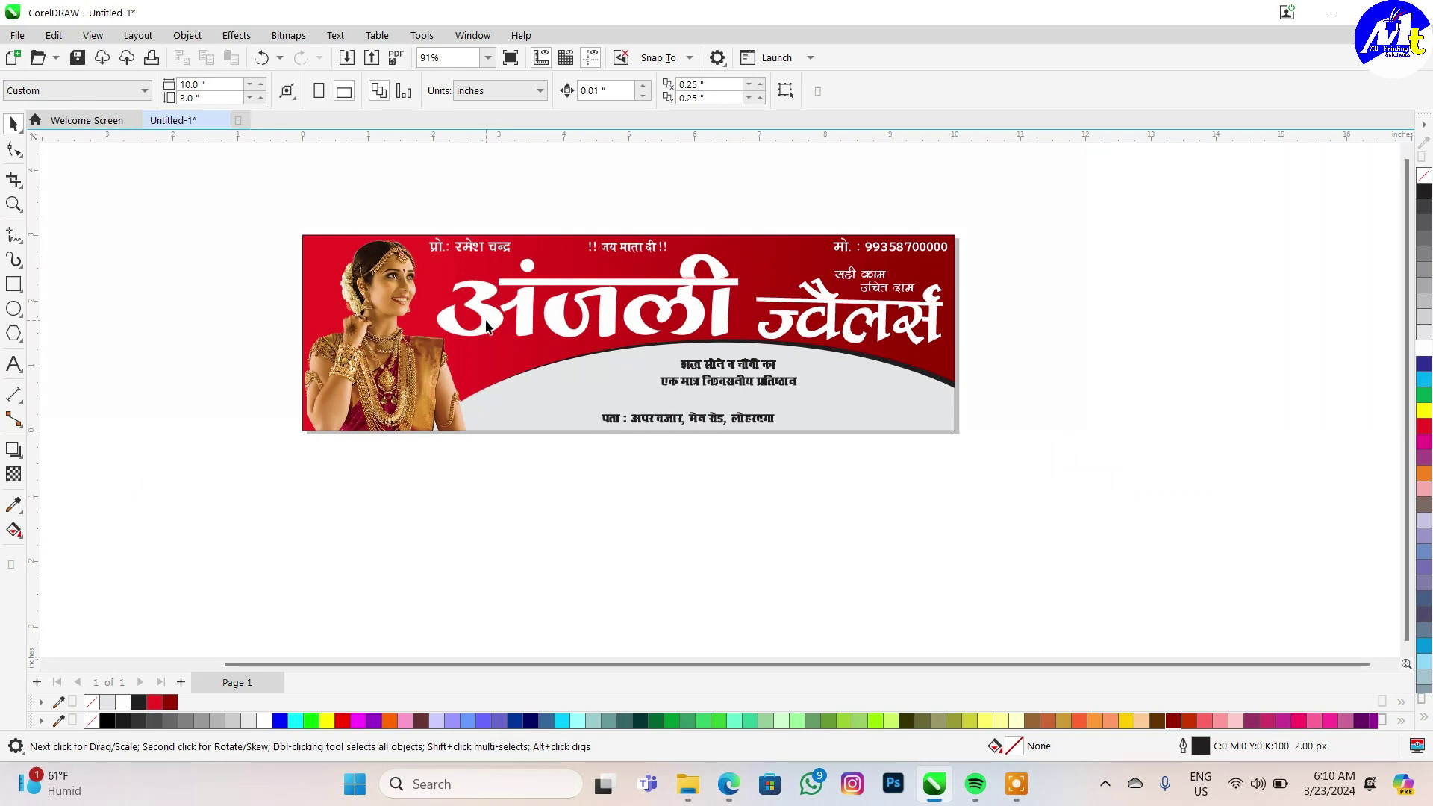
scroll(387, 298, "up", 1)
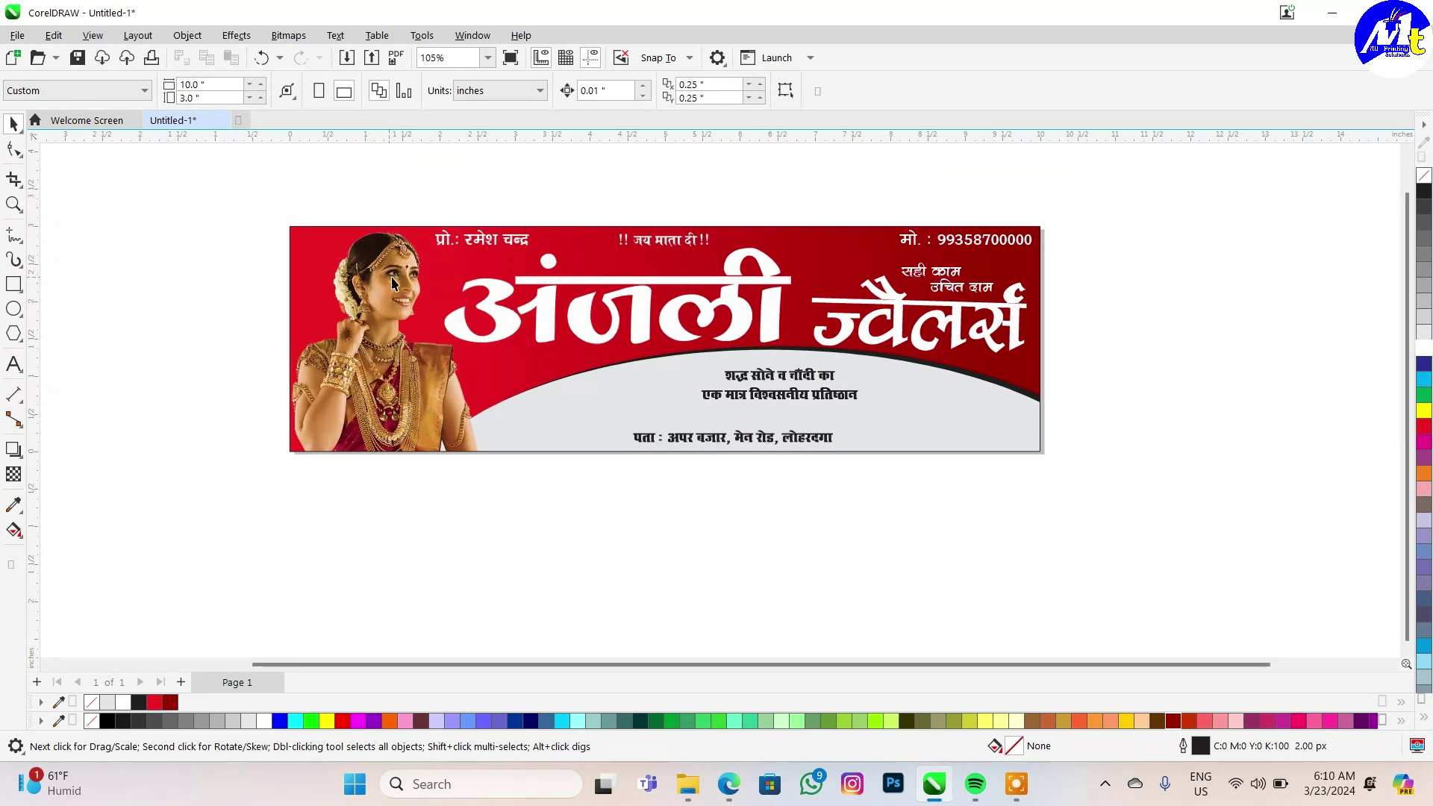
left_click(734, 445)
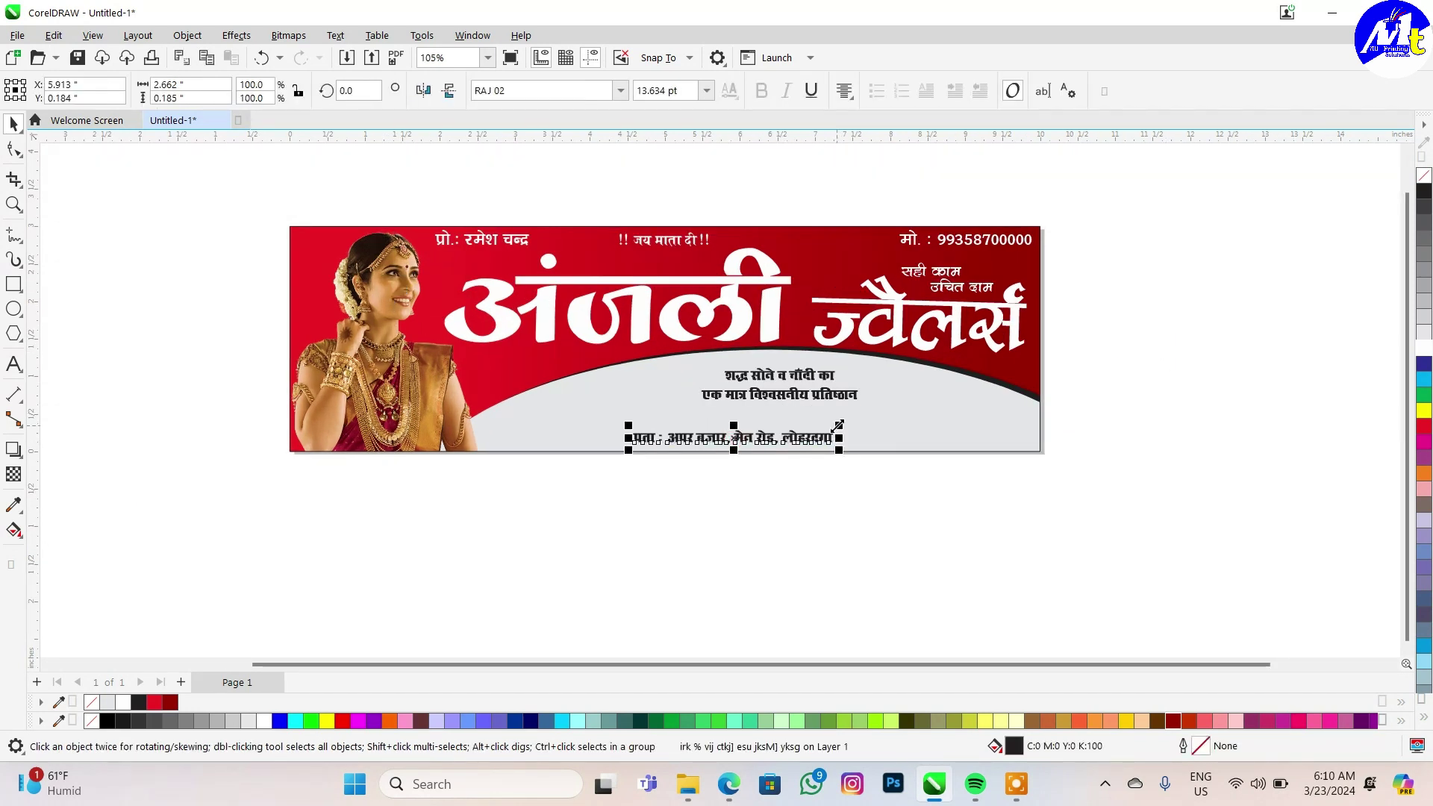
left_click_drag(834, 427, 933, 412)
scroll(838, 461, "up", 1)
left_click(621, 90)
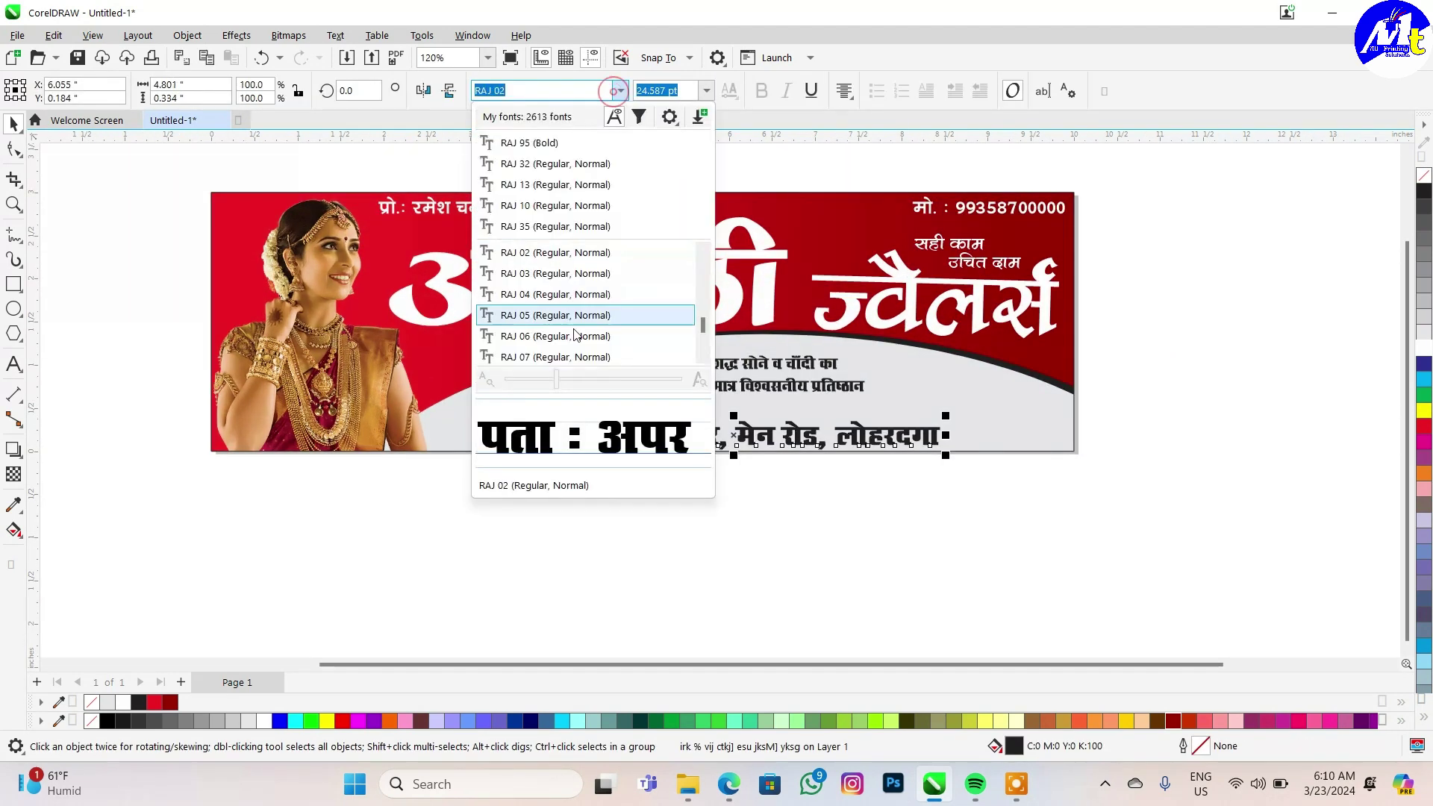
left_click(592, 313)
scroll(945, 433, "up", 1)
left_click_drag(957, 415, 913, 420)
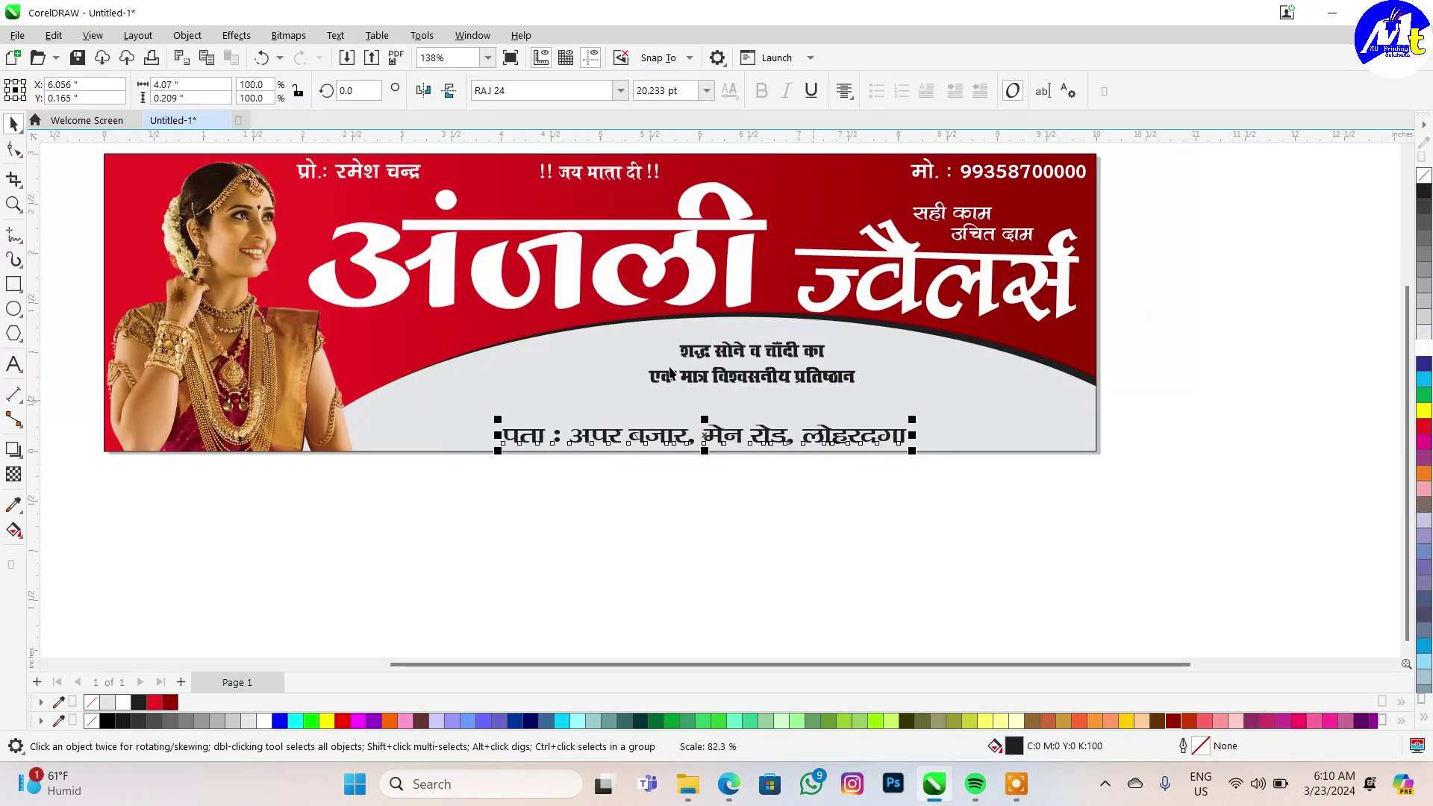
- Draw a rectangle around the address line
left_click(24, 289)
mouse_move(498, 424)
left_mouse_down()
mouse_move(912, 448)
mouse_move(950, 426)
left_mouse_up()
scroll(912, 427, "up", 3)
scroll(606, 404, "up", 5)
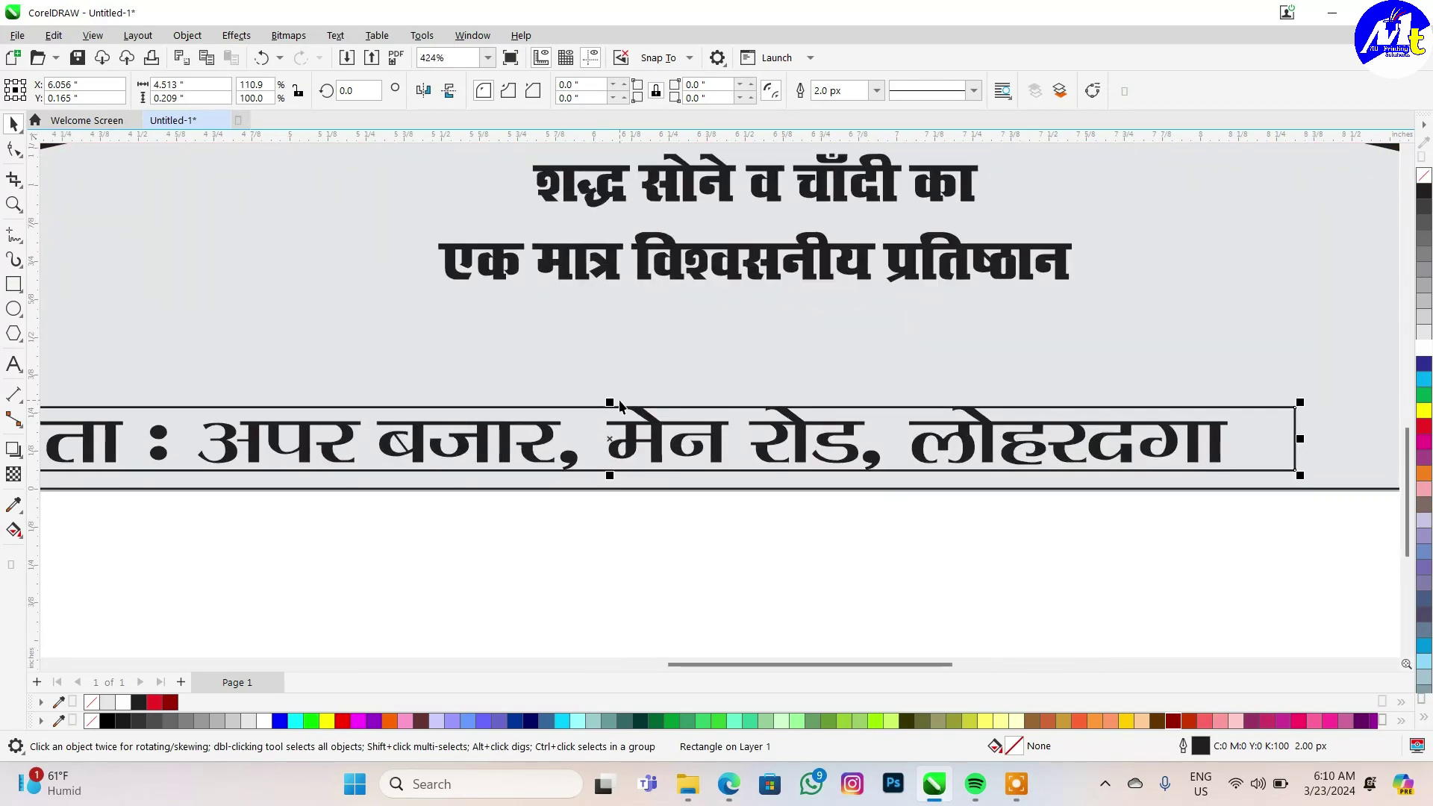
- Make the address rectangle taller, fill it dark blue and send it behind the text
left_click_drag(610, 386, 609, 373)
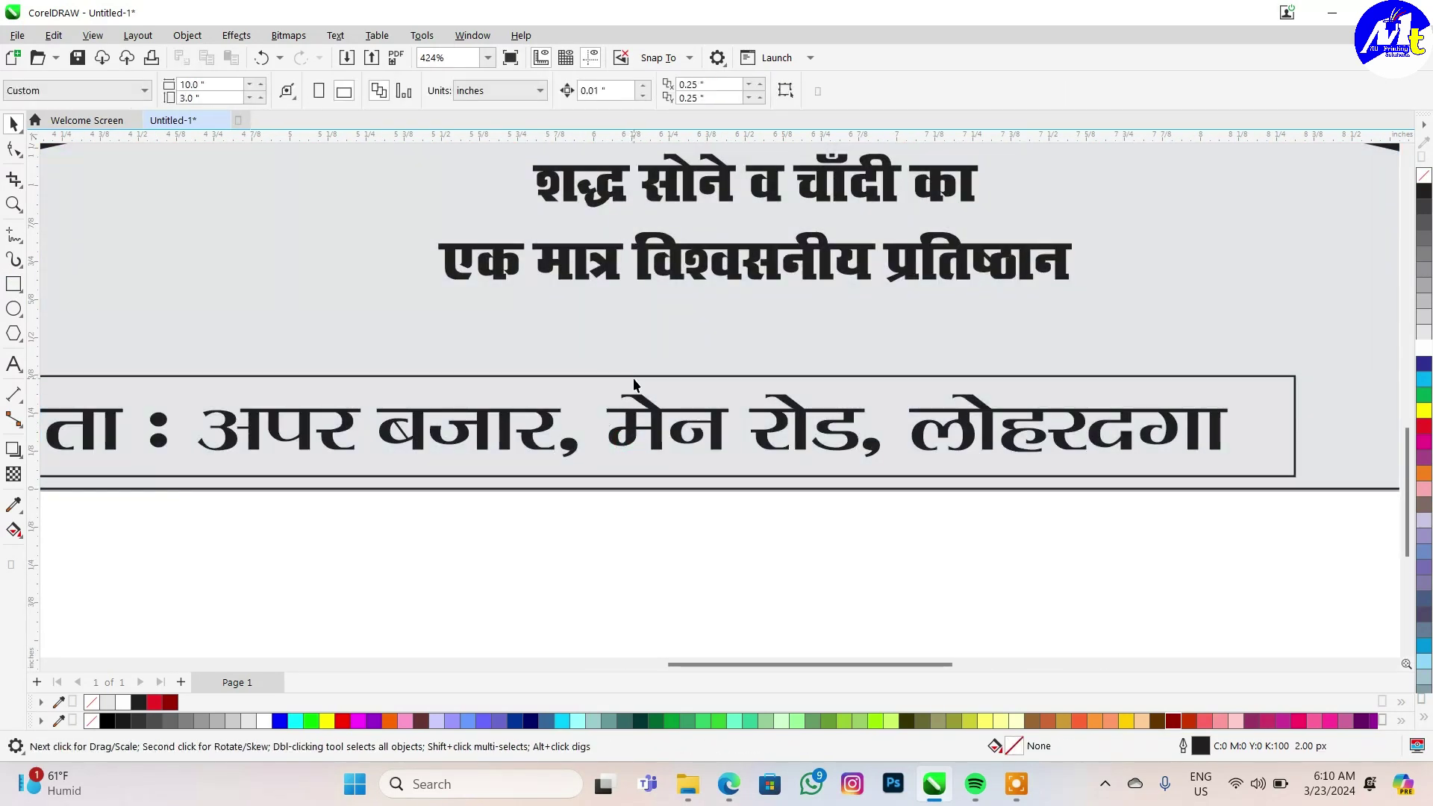
scroll(773, 515, "down", 1)
left_click(1425, 364)
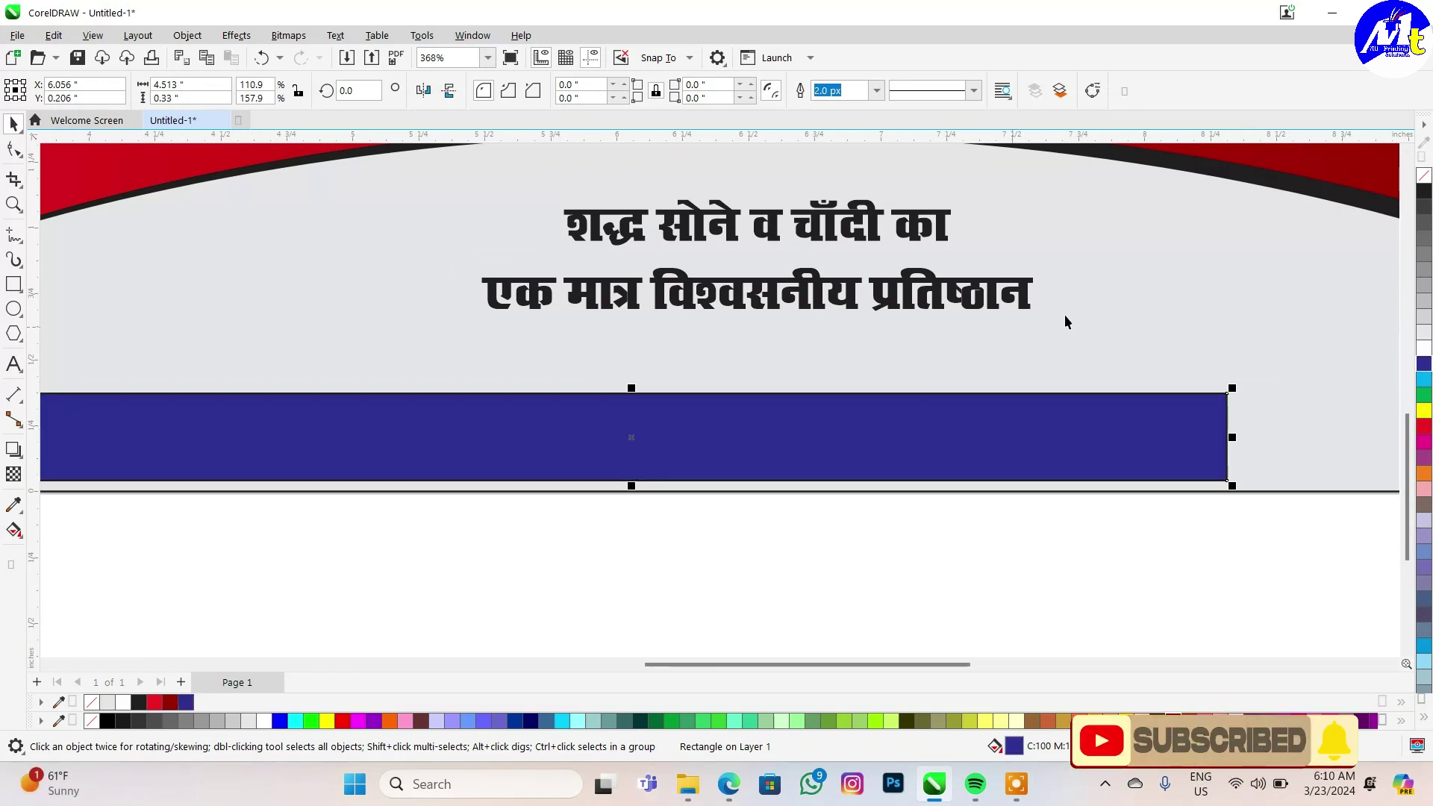
scroll(1064, 322, "down", 2)
left_click(947, 391)
key("ctrl+Page_Down")
key("Escape")
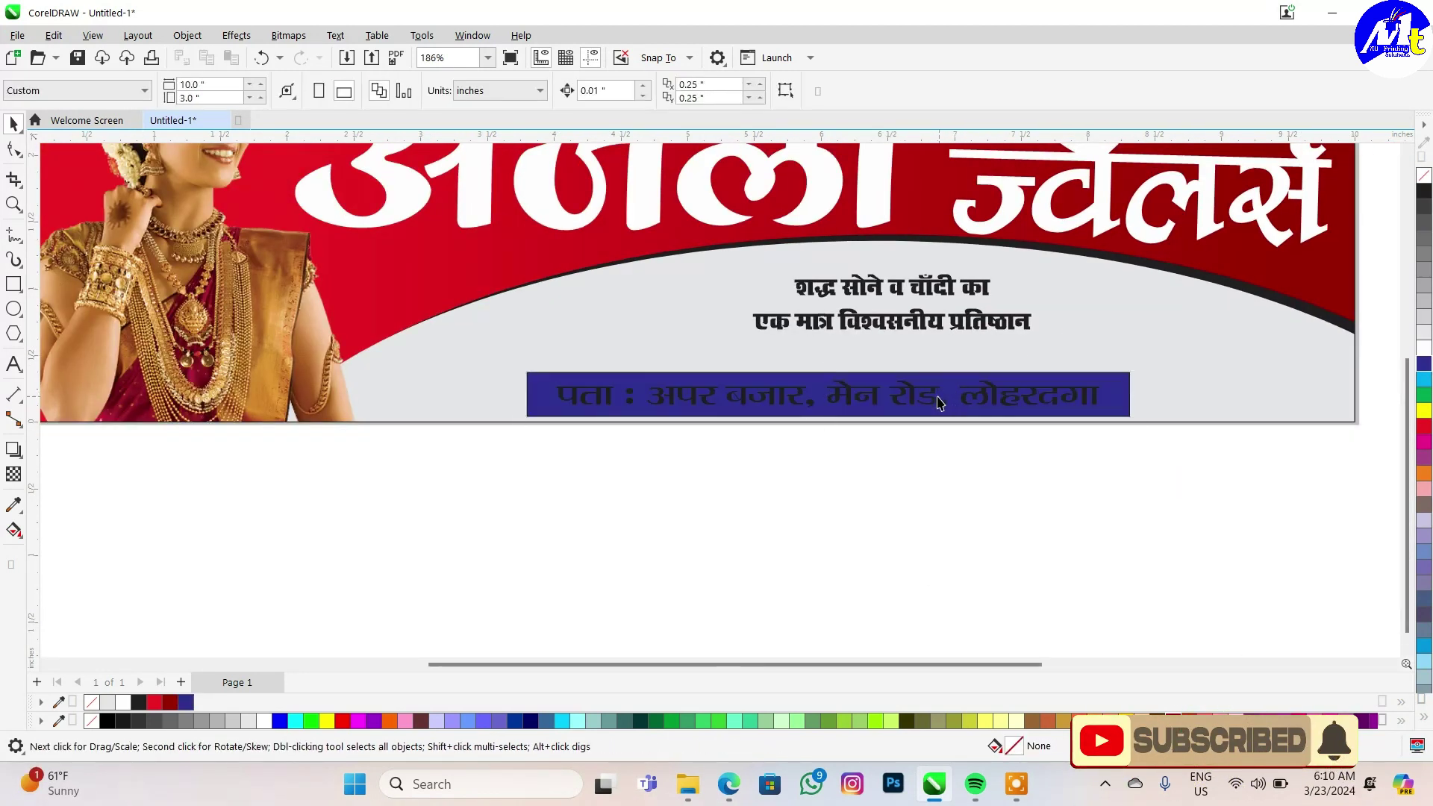
- Colour the address text white and round the corners of the blue bar
left_click(939, 403)
left_click(1425, 348)
left_click(1138, 477)
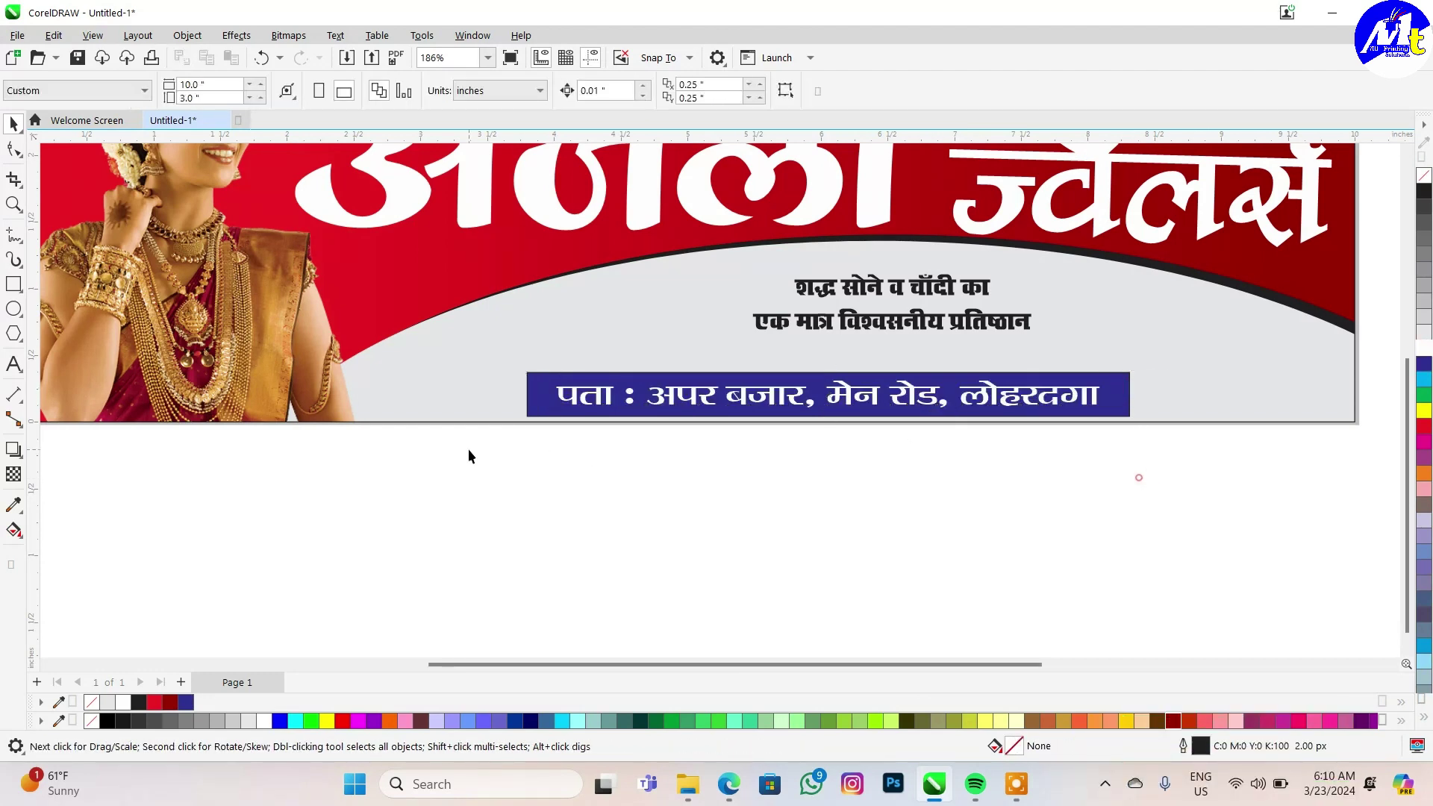
left_click(563, 408)
scroll(564, 408, "up", 1)
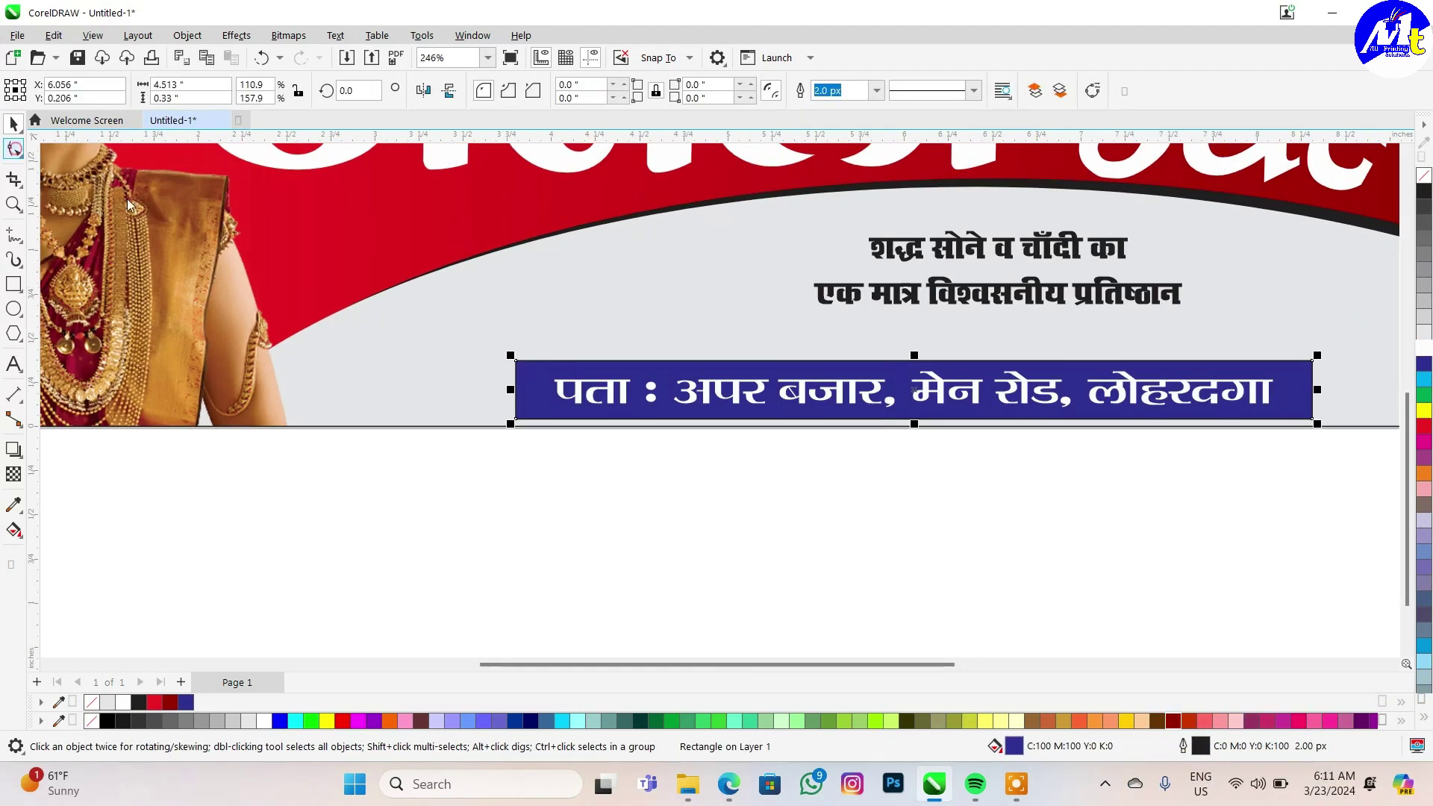
left_click_drag(518, 364, 534, 365)
scroll(534, 365, "down", 1)
key("space")
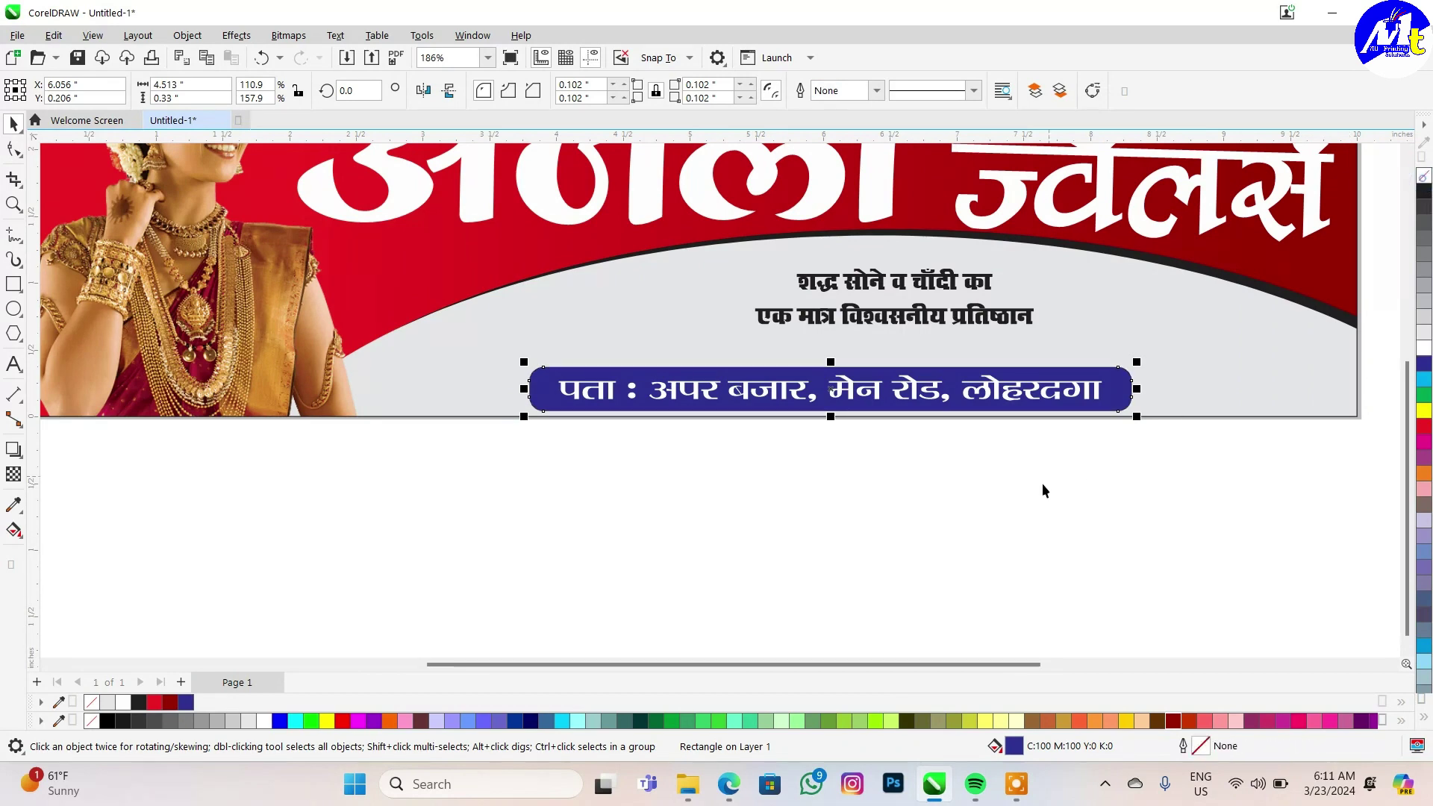
left_click(1044, 491)
left_click(896, 284)
left_click(621, 90)
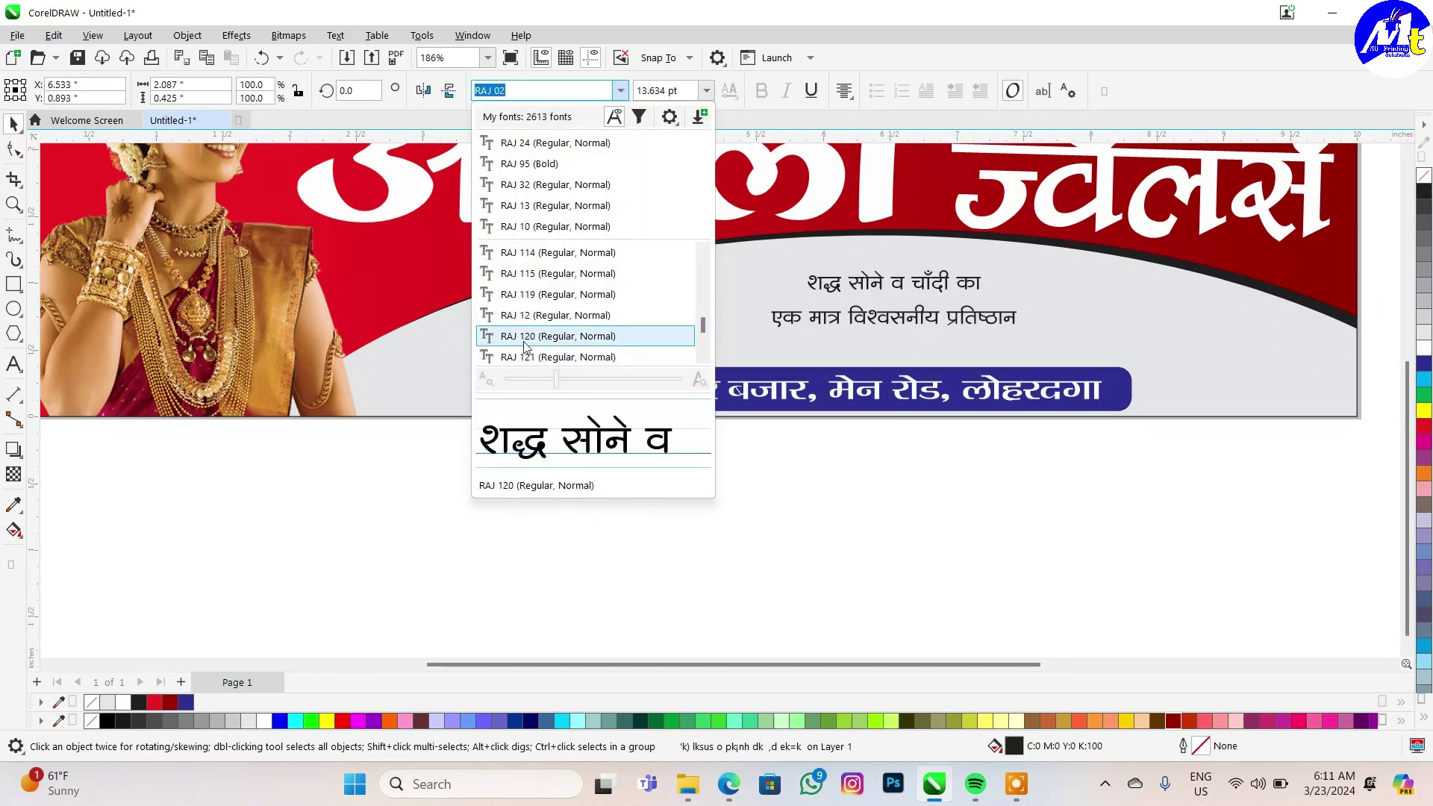
- Set the two-line tagline to RAJ 56, enlarge it and move it lower on the banner
scroll(530, 340, "down", 5)
scroll(545, 332, "down", 4)
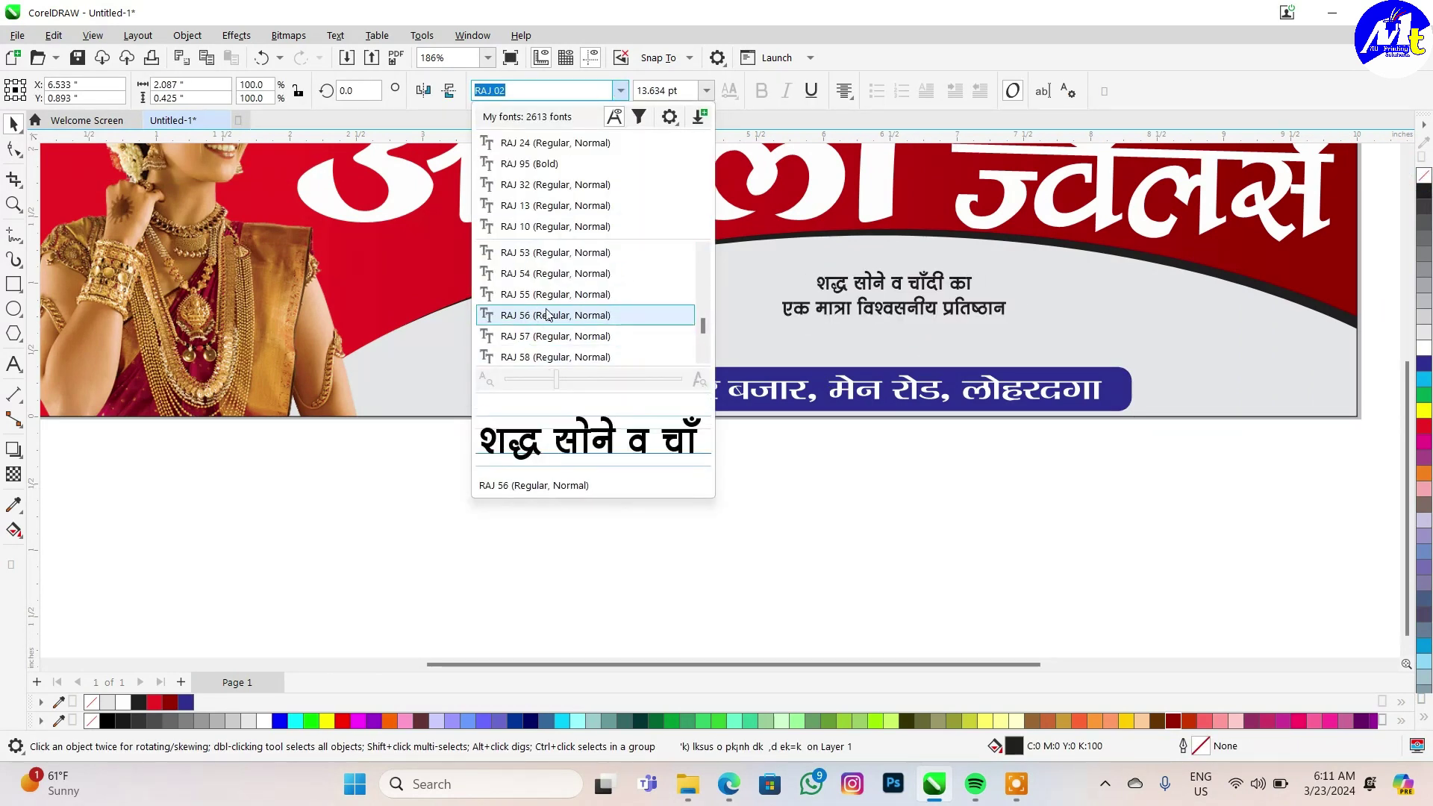
left_click(549, 314)
left_click_drag(1012, 323, 1146, 361)
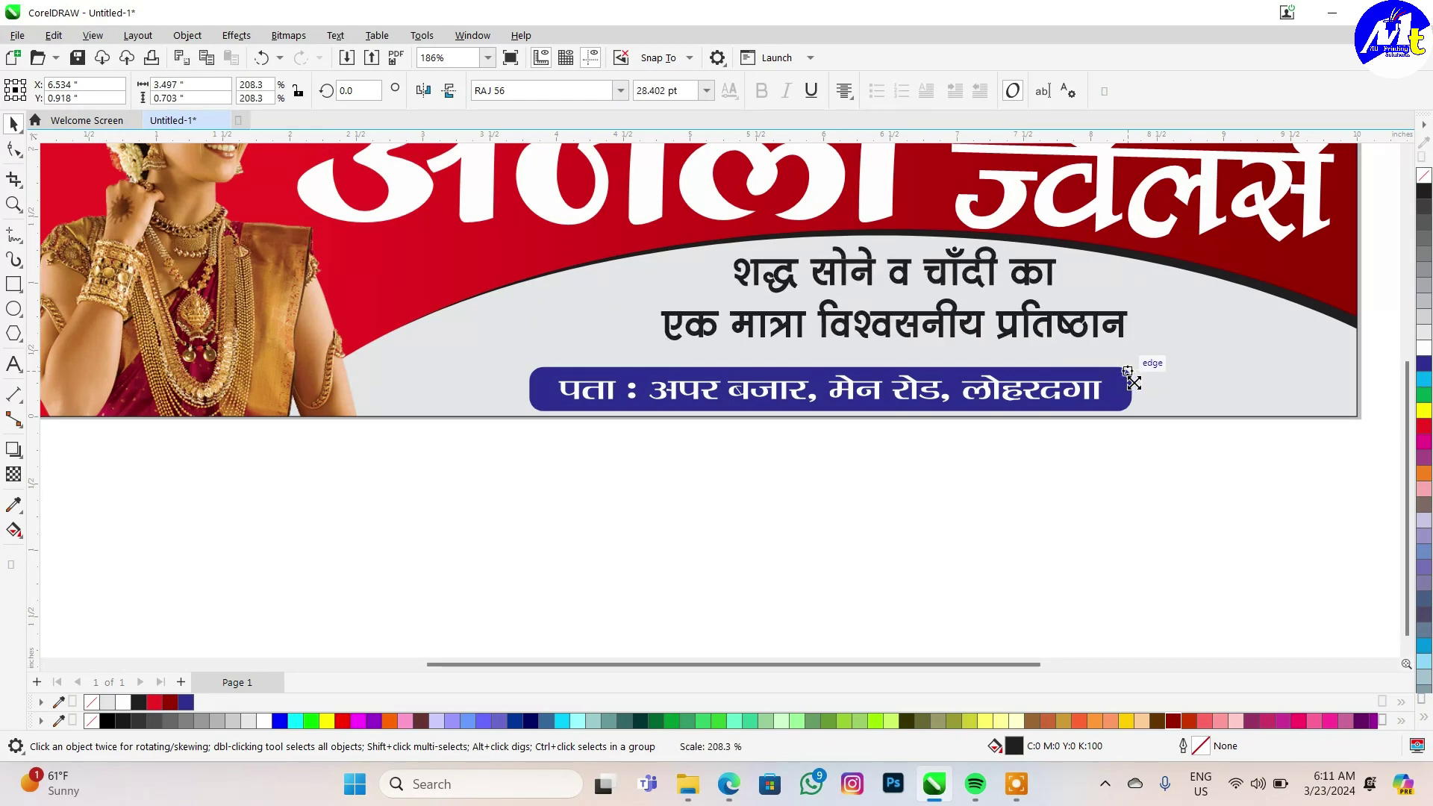
scroll(1017, 313, "up", 1)
left_click_drag(956, 247, 954, 278)
- Recolour the grey lower panel black from the palette
scroll(954, 278, "down", 2)
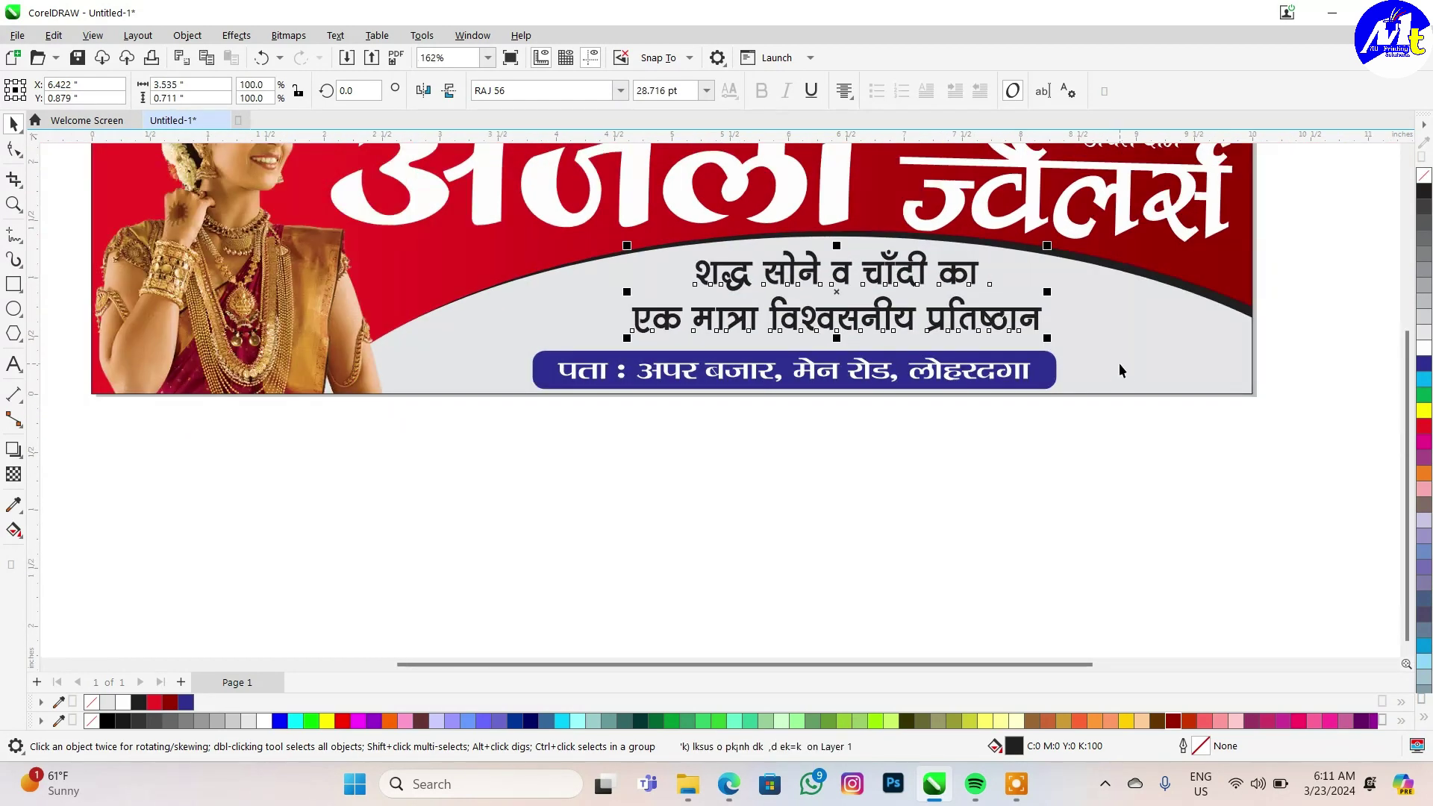
left_click(1113, 362, "ctrl")
key("Delete")
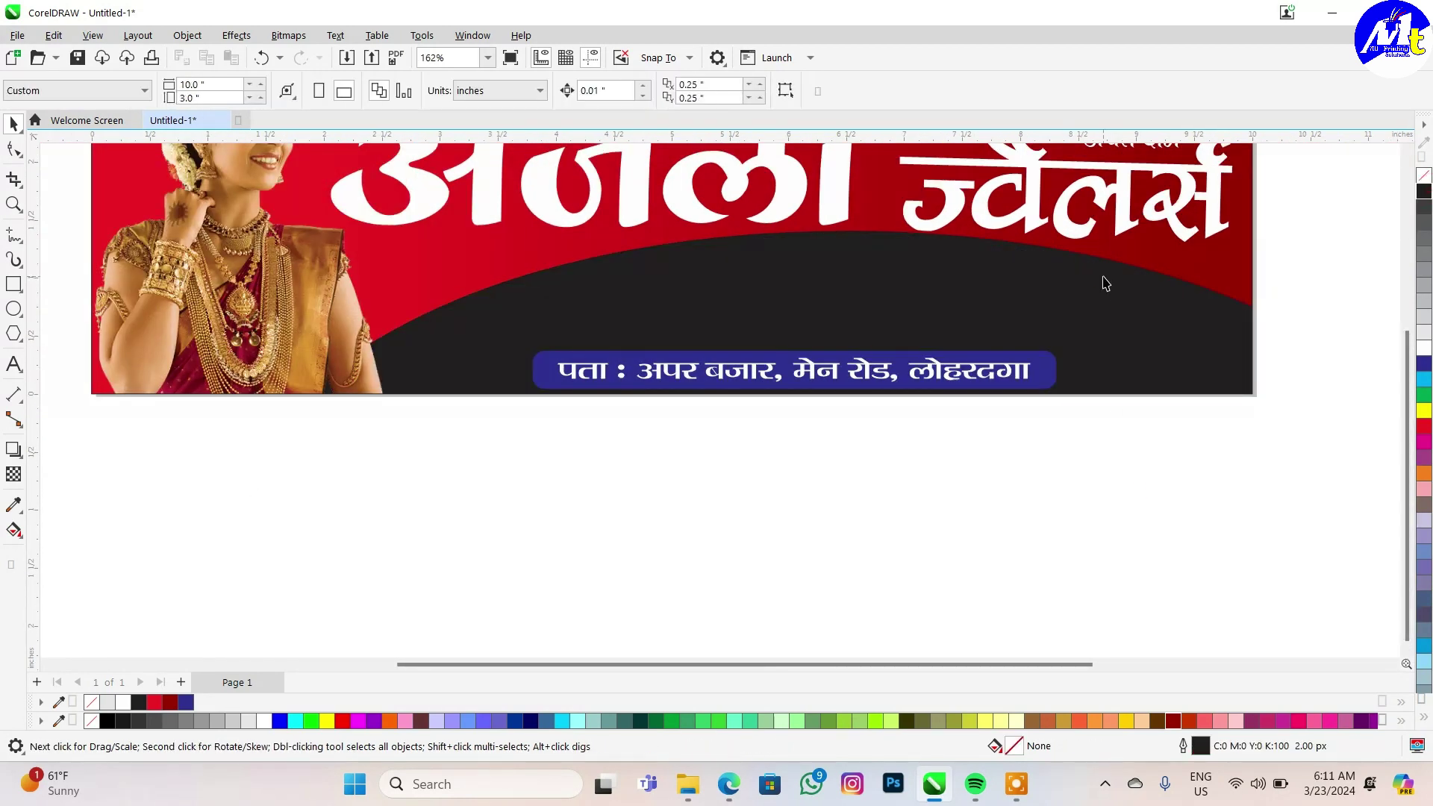
key("ctrl+z")
left_click(1424, 425)
scroll(747, 425, "down", 3)
scroll(974, 234, "up", 2)
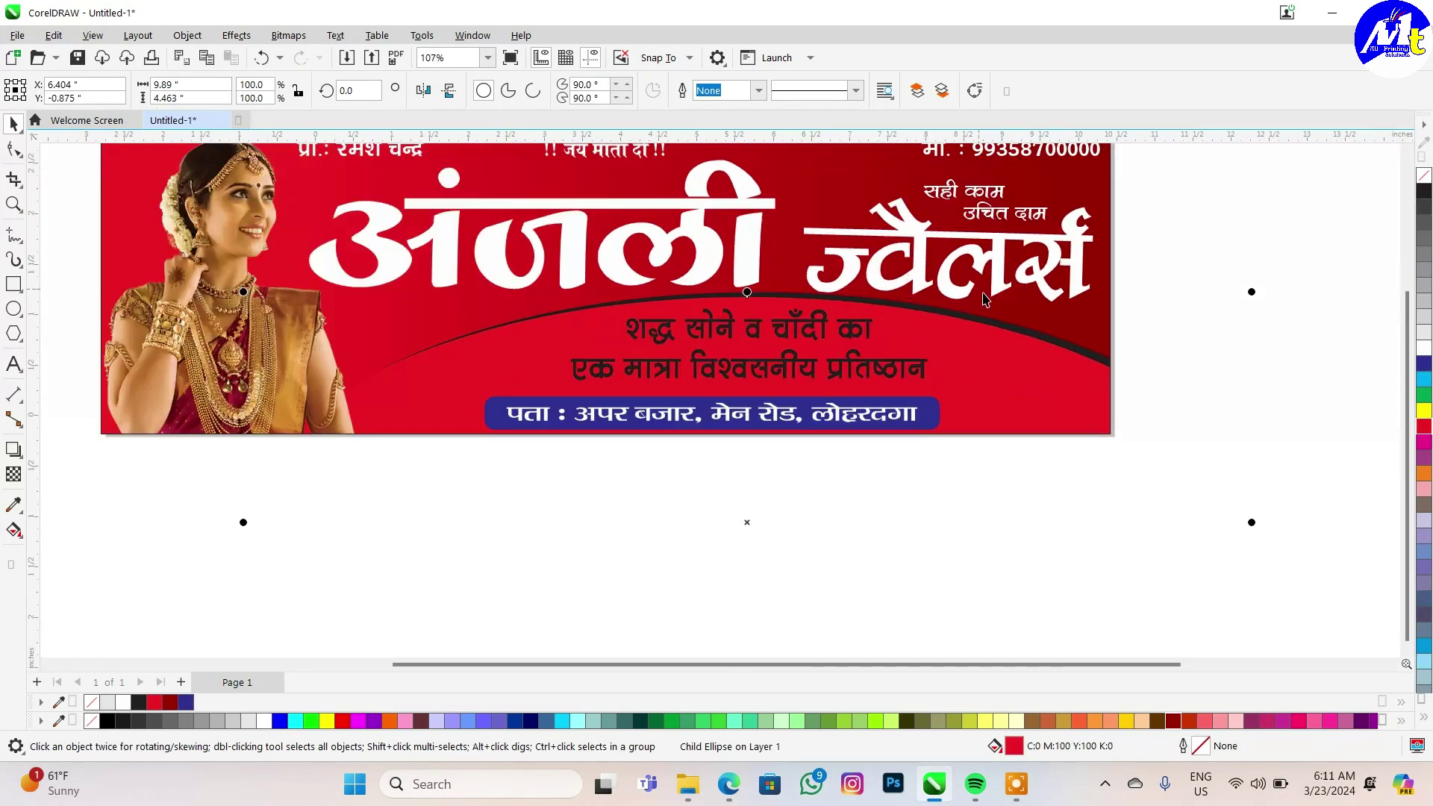
scroll(967, 327, "up", 3)
- Colour the curved band inside the PowerClip yellow and nudge the tagline slightly left
left_click(967, 326)
left_click(966, 326)
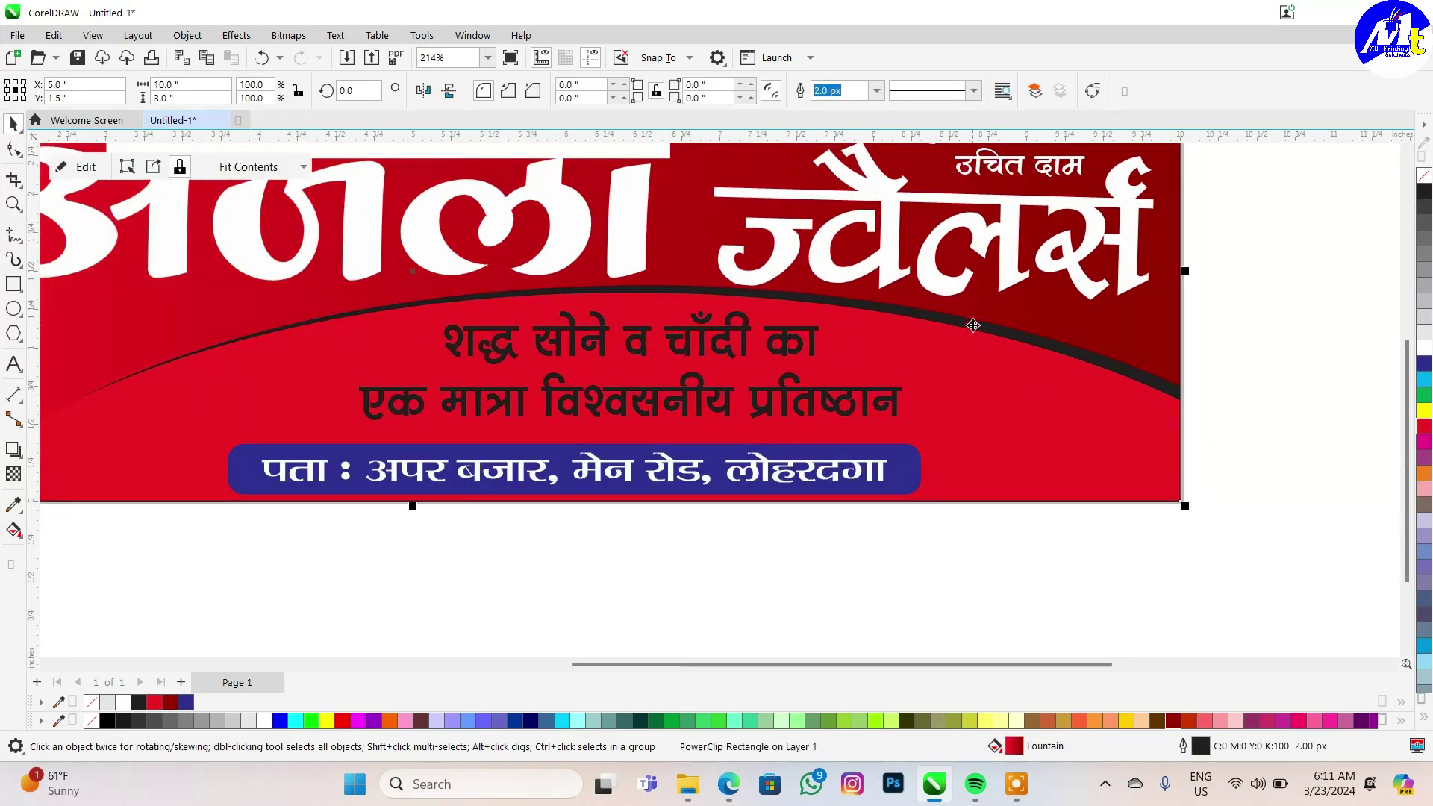
left_click(1424, 410)
left_click(1028, 401)
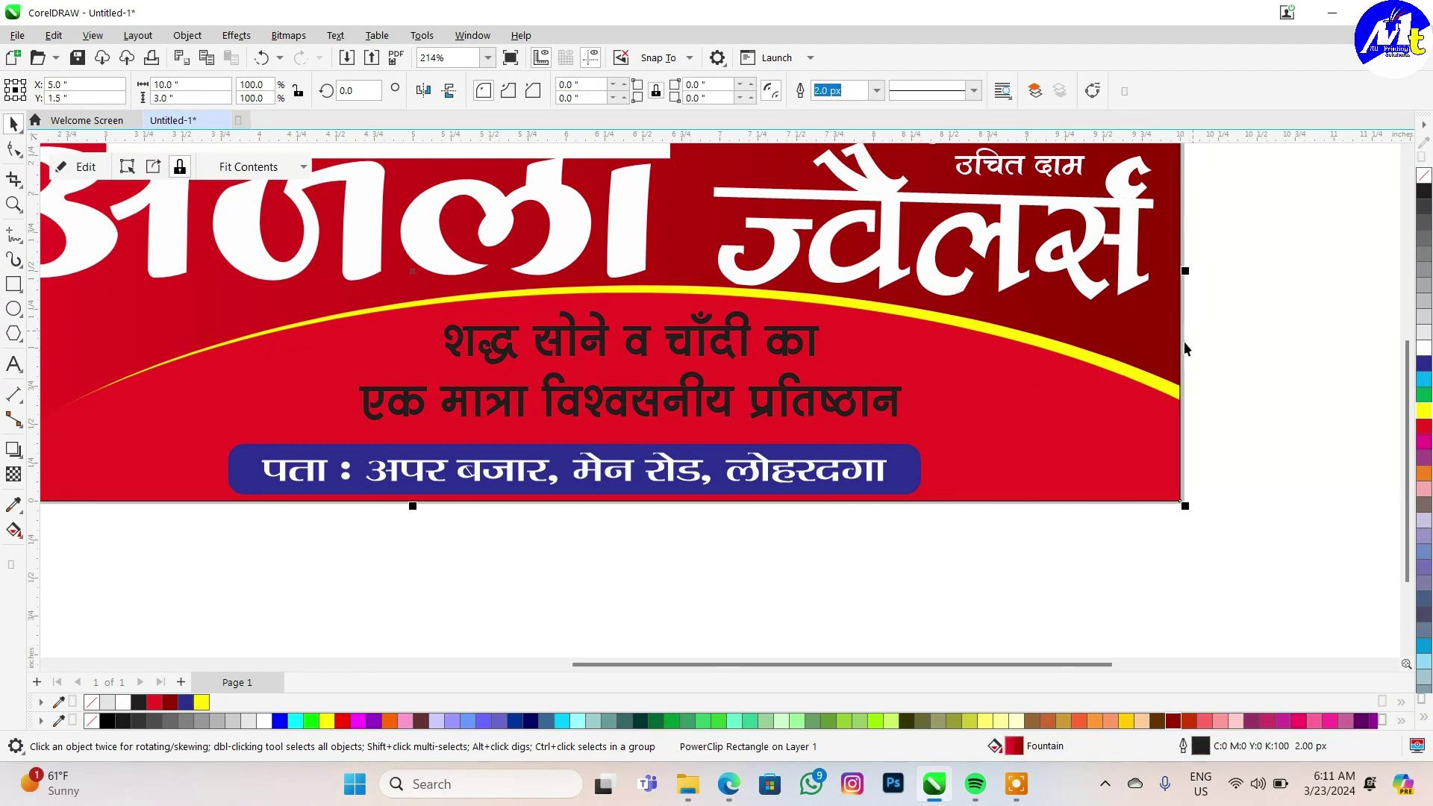
key("Tab")
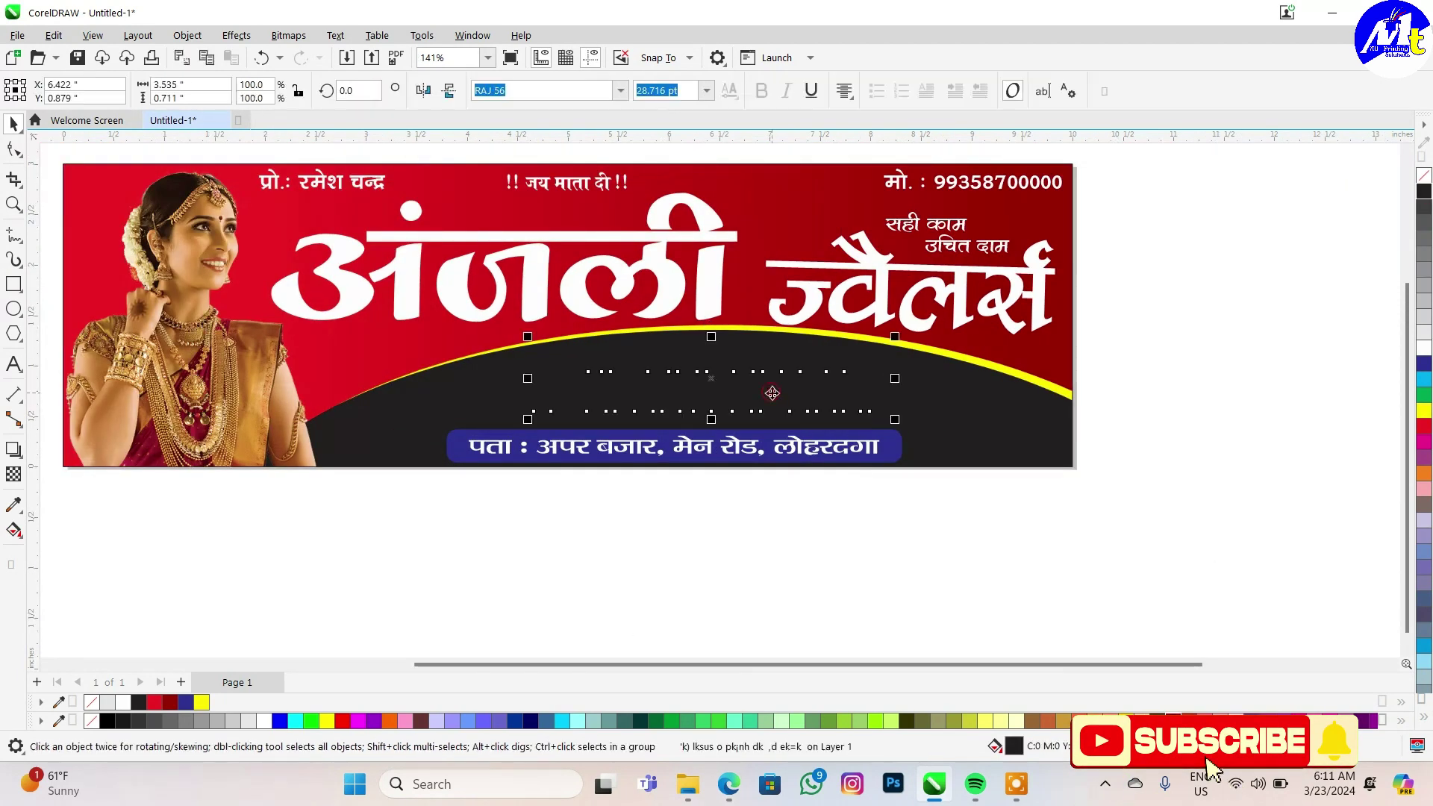
scroll(674, 365, "up", 1)
left_click_drag(694, 365, 670, 370)
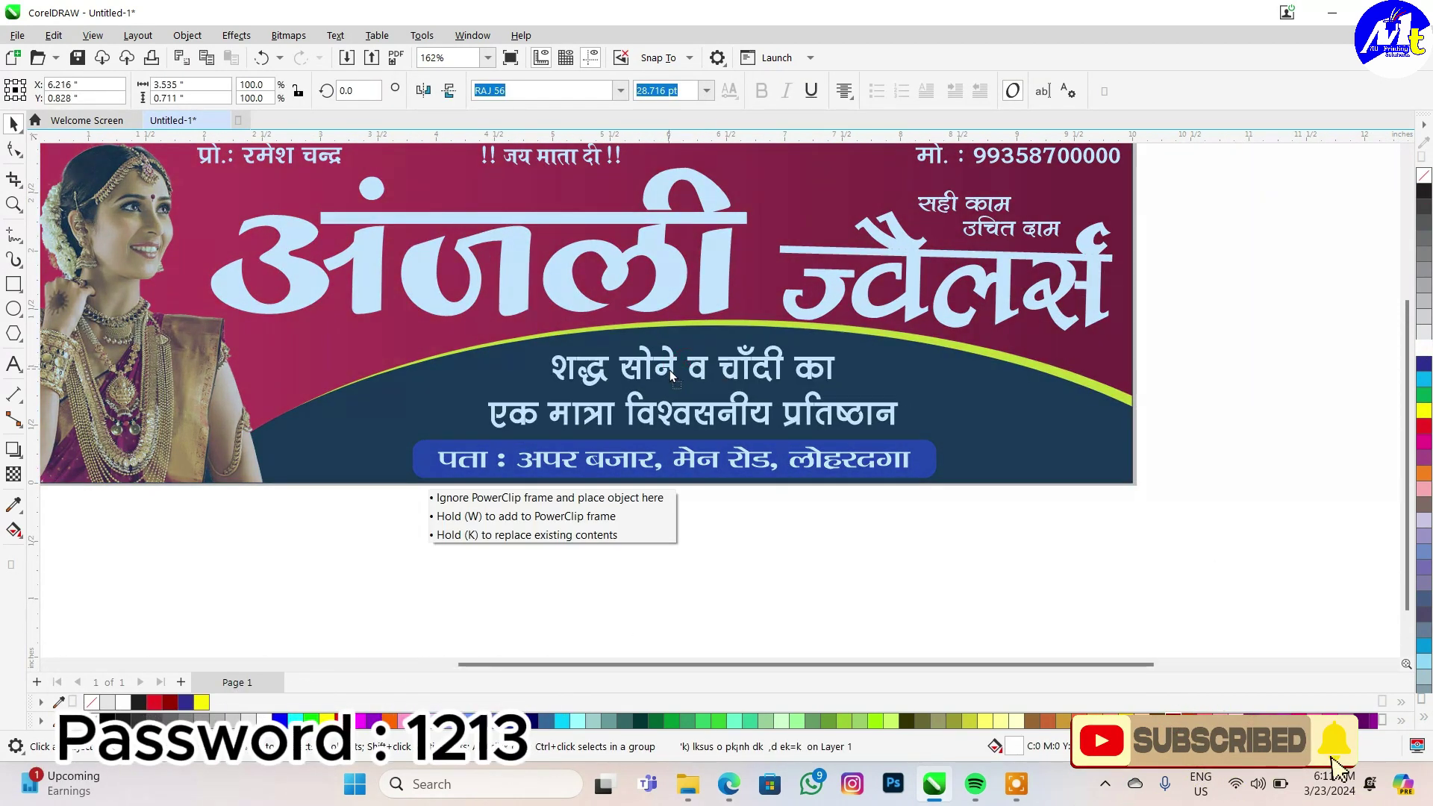
left_click(933, 314)
left_click(1013, 273)
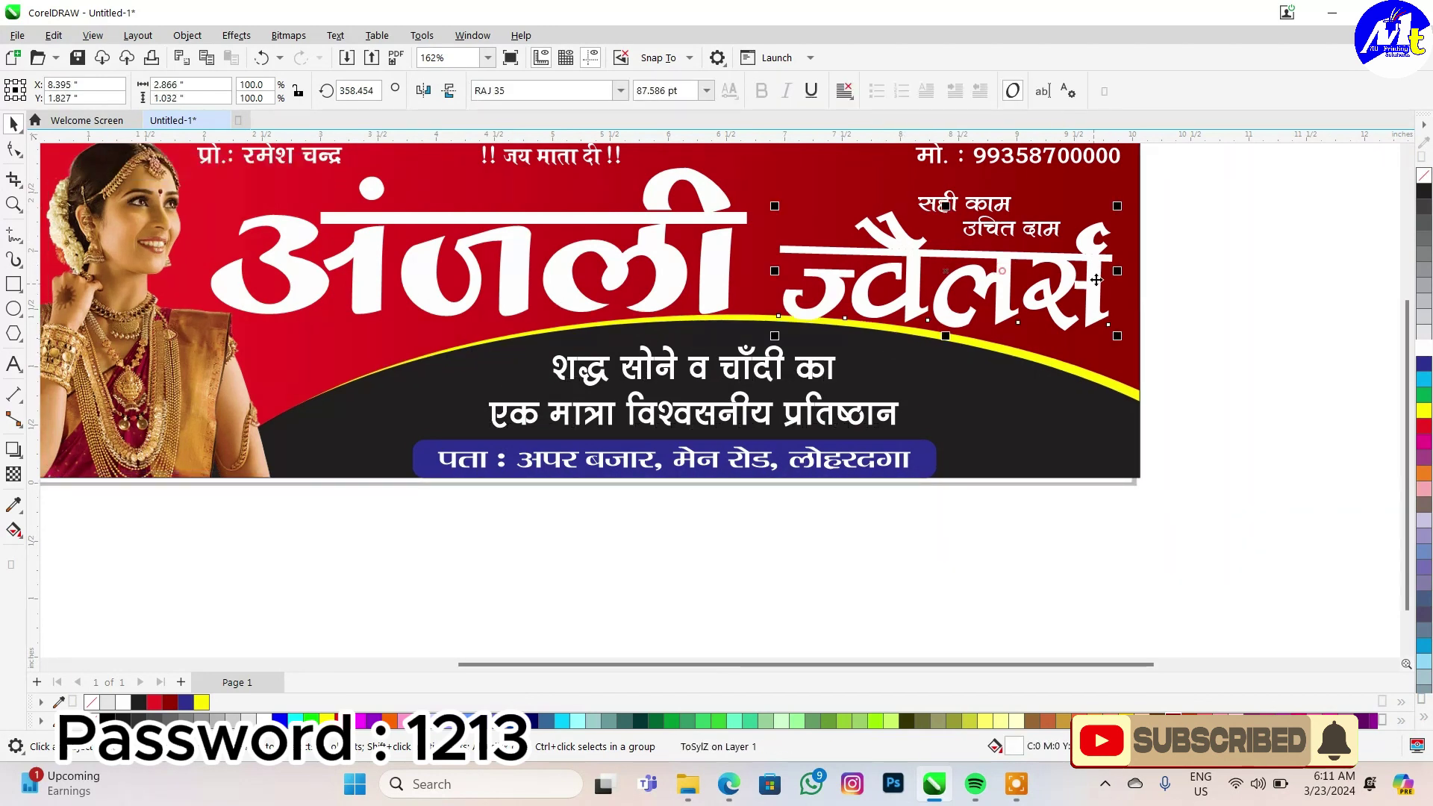
- Tilt the अंजली title about 3° counterclockwise with the rotation handles
left_click(1203, 314)
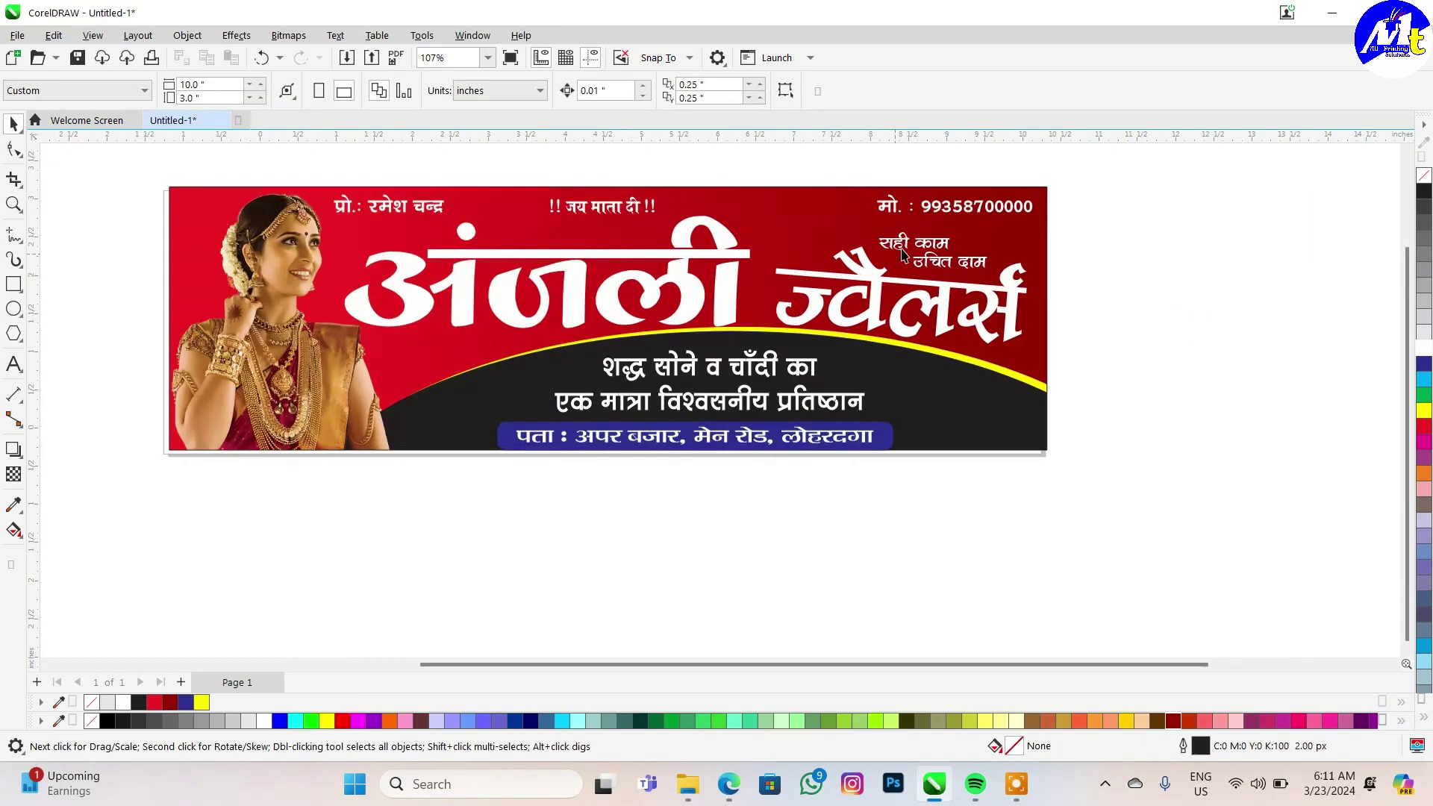
scroll(1045, 299, "up", 2)
left_click_drag(863, 296, 463, 258)
scroll(462, 257, "up", 1)
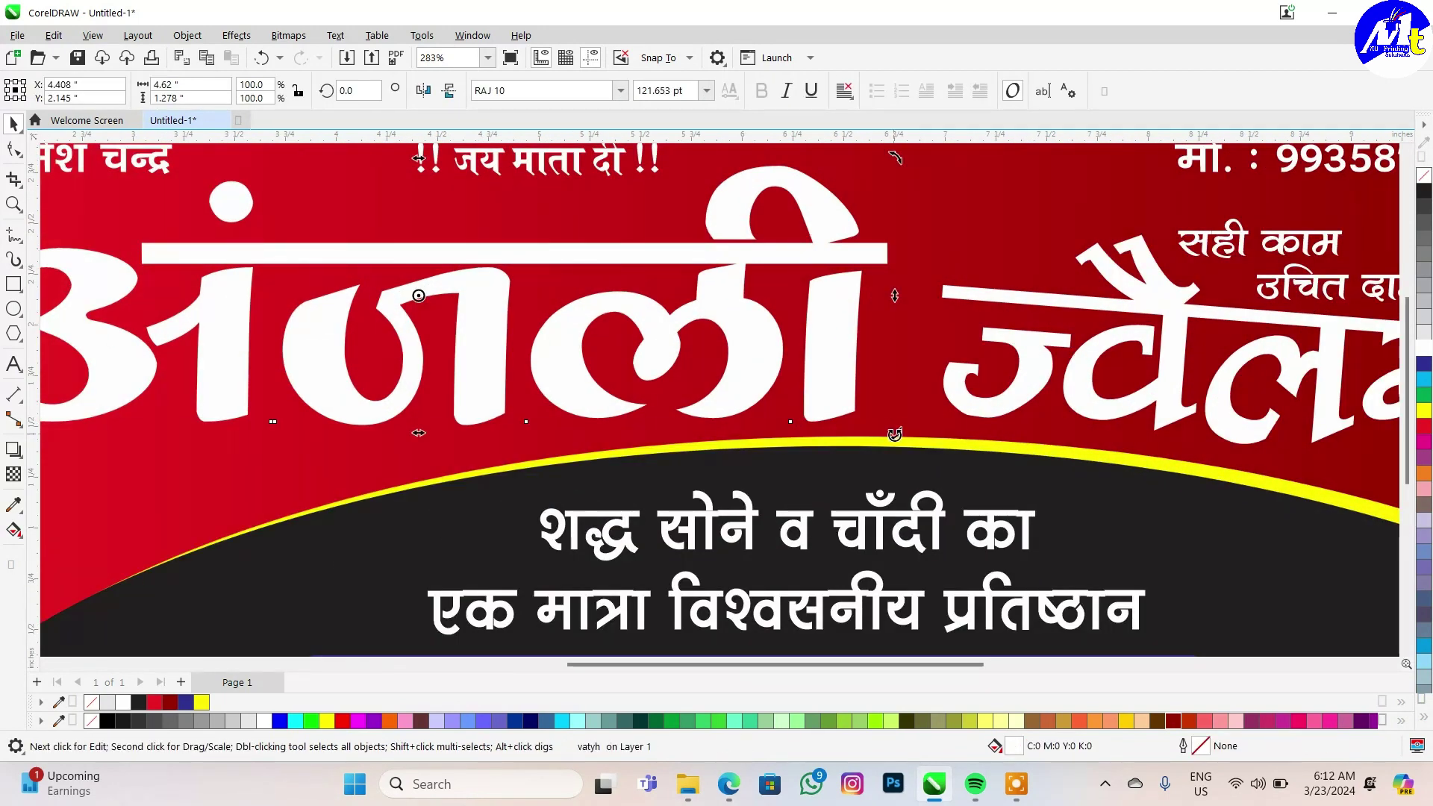
left_click_drag(895, 434, 910, 408)
left_click(806, 252)
- Fill the अंजली title copy black and send it behind the white title as a shadow
scroll(829, 233, "up", 1)
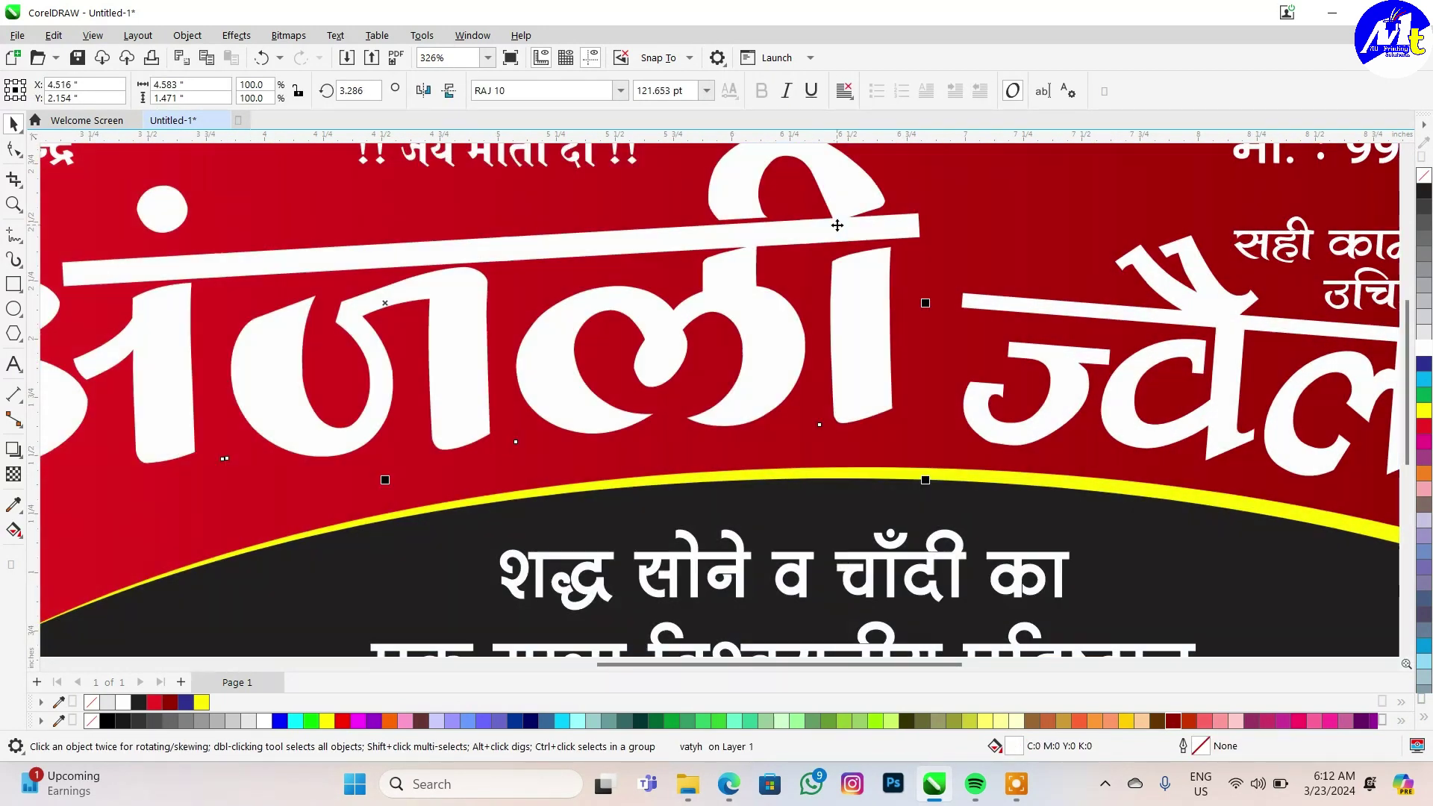
left_click(1425, 409)
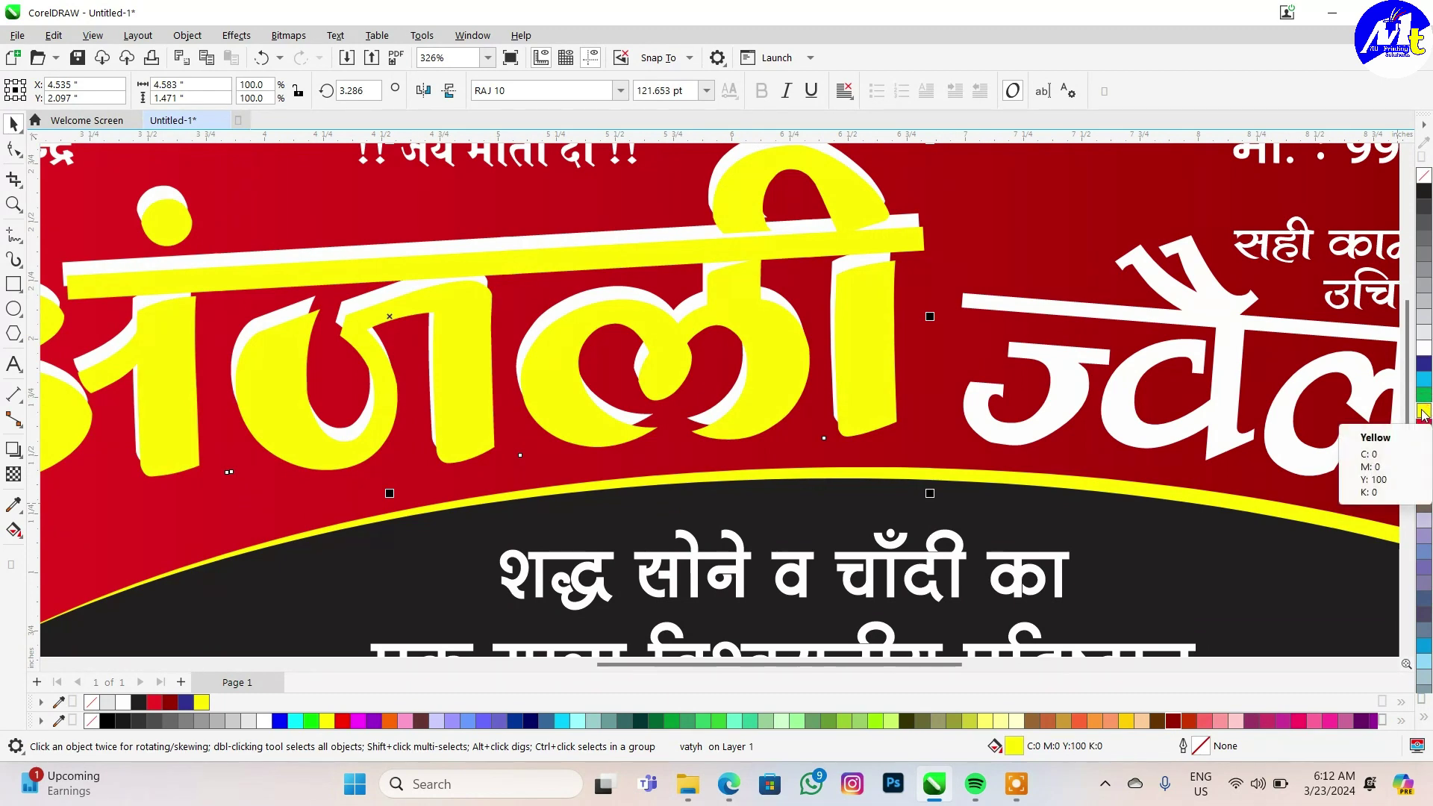
key("ctrl+z")
left_click(1424, 195)
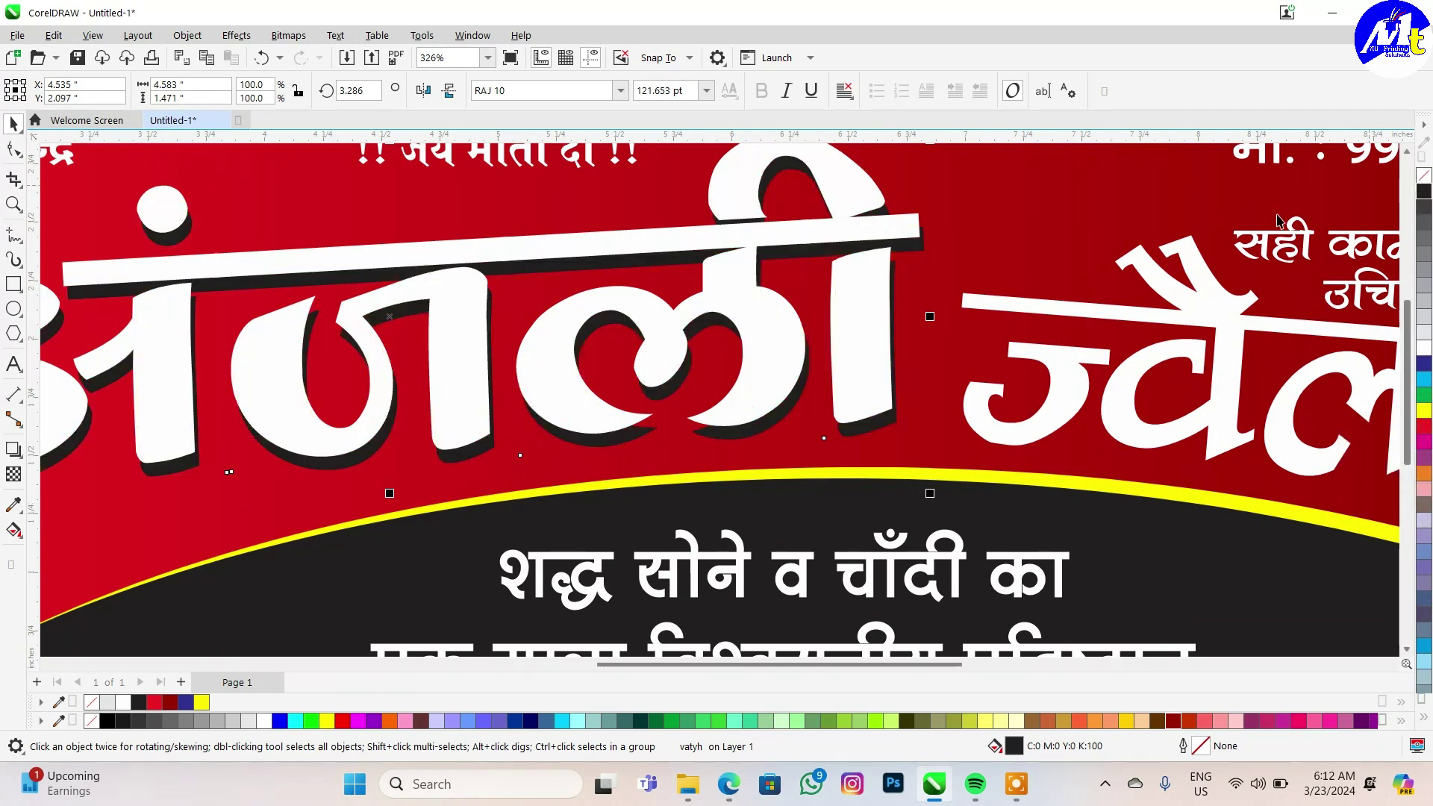
key("F4")
- Open and dismiss the right-click options menu for the ज्वैलर्स text
scroll(1165, 360, "up", 3)
right_click(1135, 313)
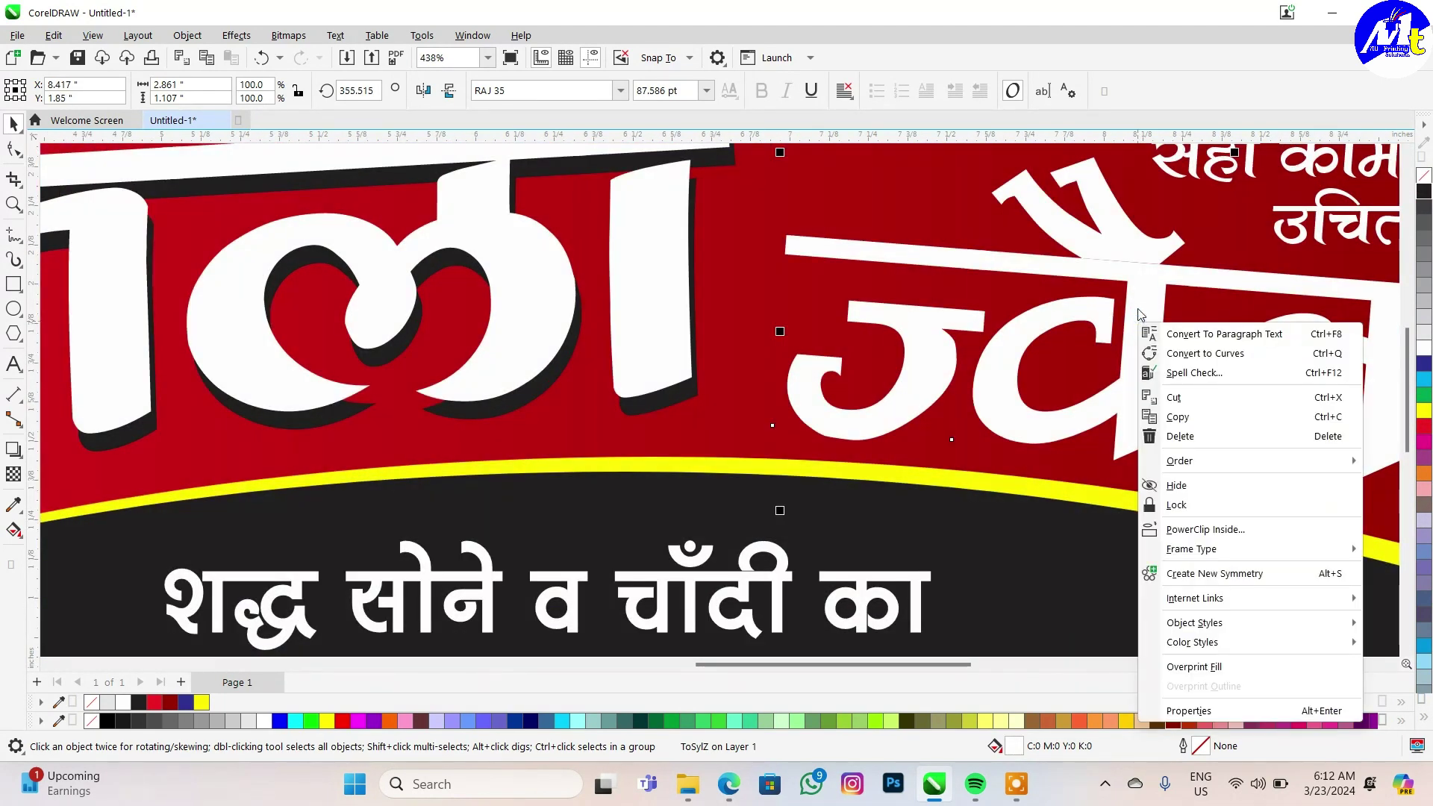
key("Escape")
scroll(1141, 271, "down", 2)
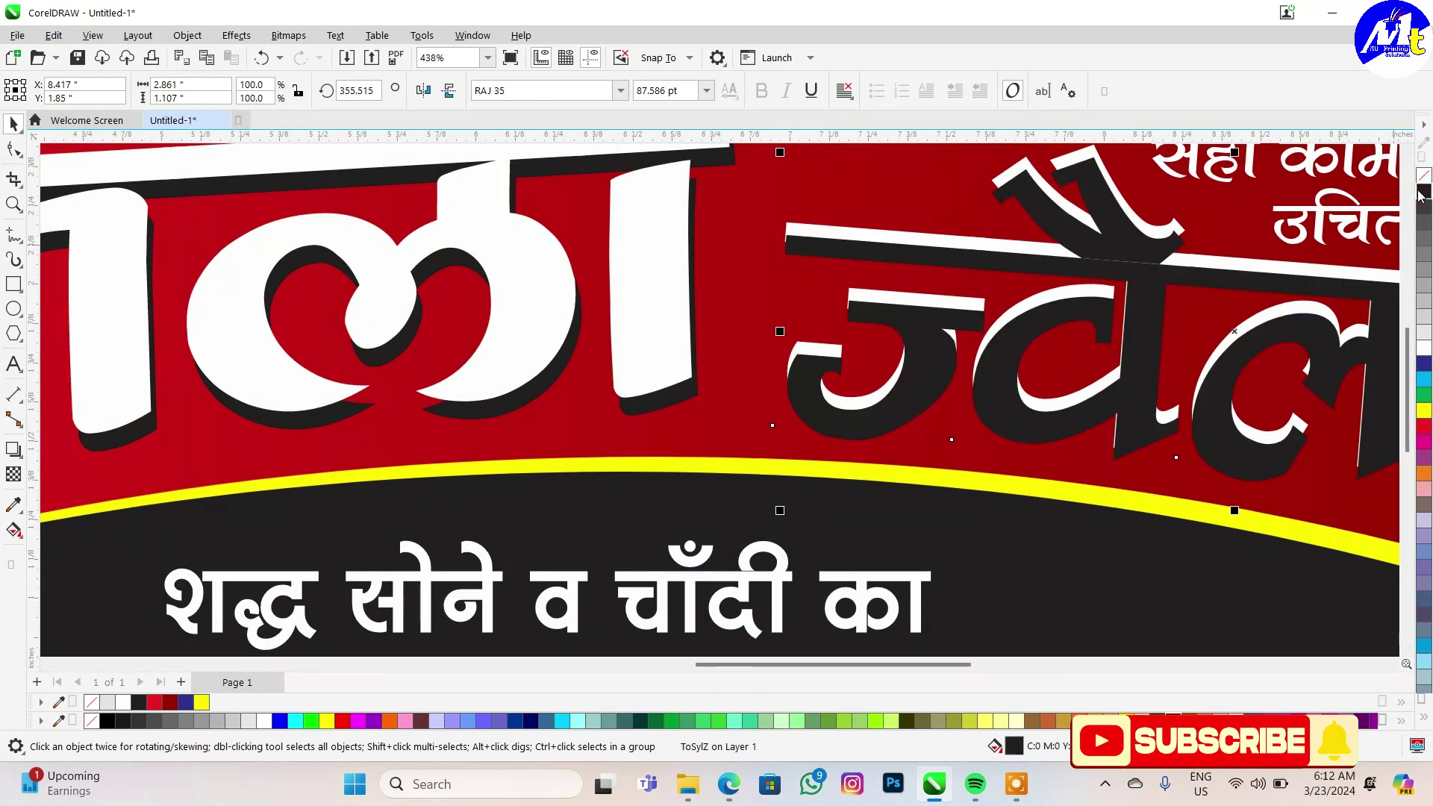
- Give अंजली a vertical white-to-yellow fountain fill with the Interactive Fill tool
scroll(632, 303, "down", 1)
left_click(1424, 409)
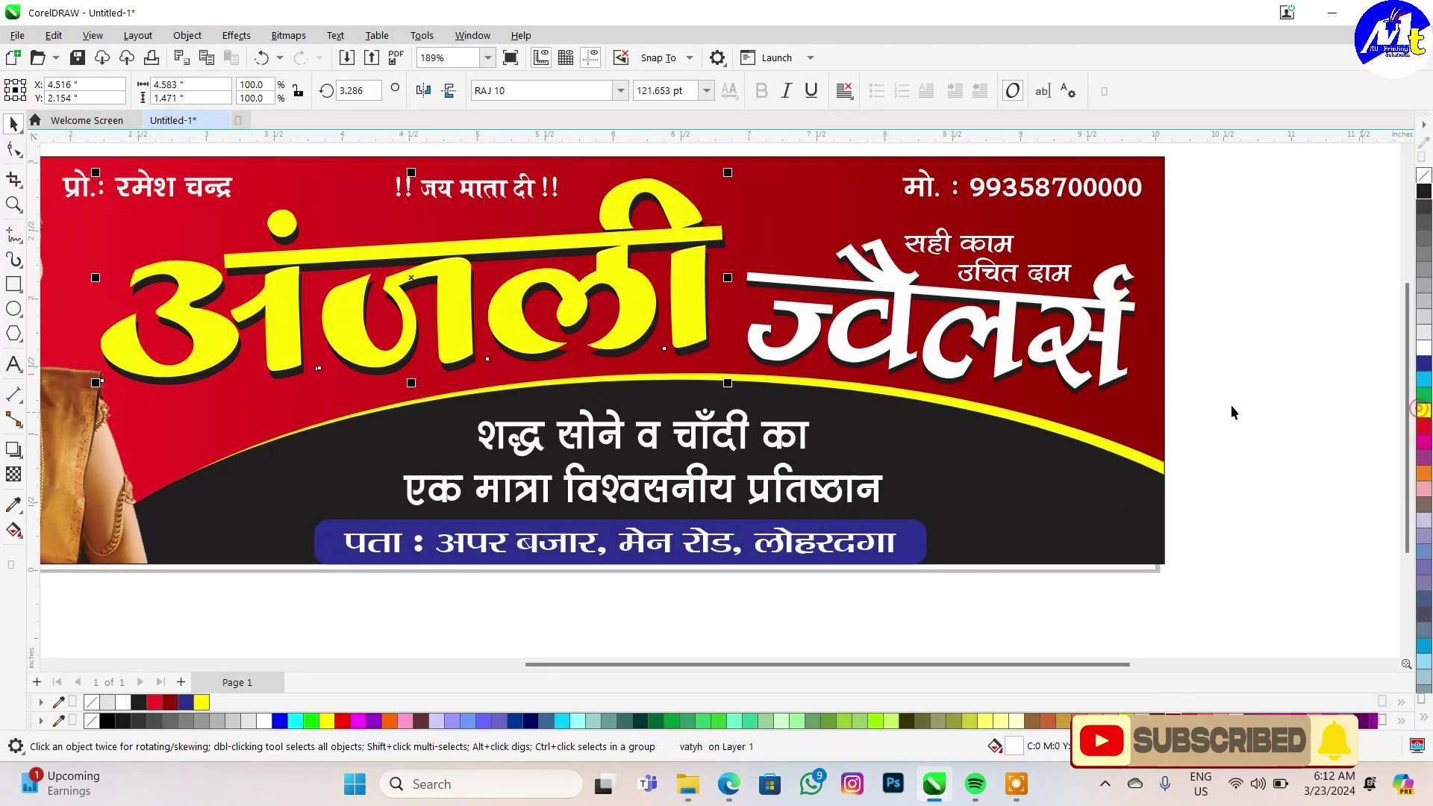
left_click(13, 530)
scroll(486, 362, "up", 1)
left_click_drag(486, 361, 480, 240)
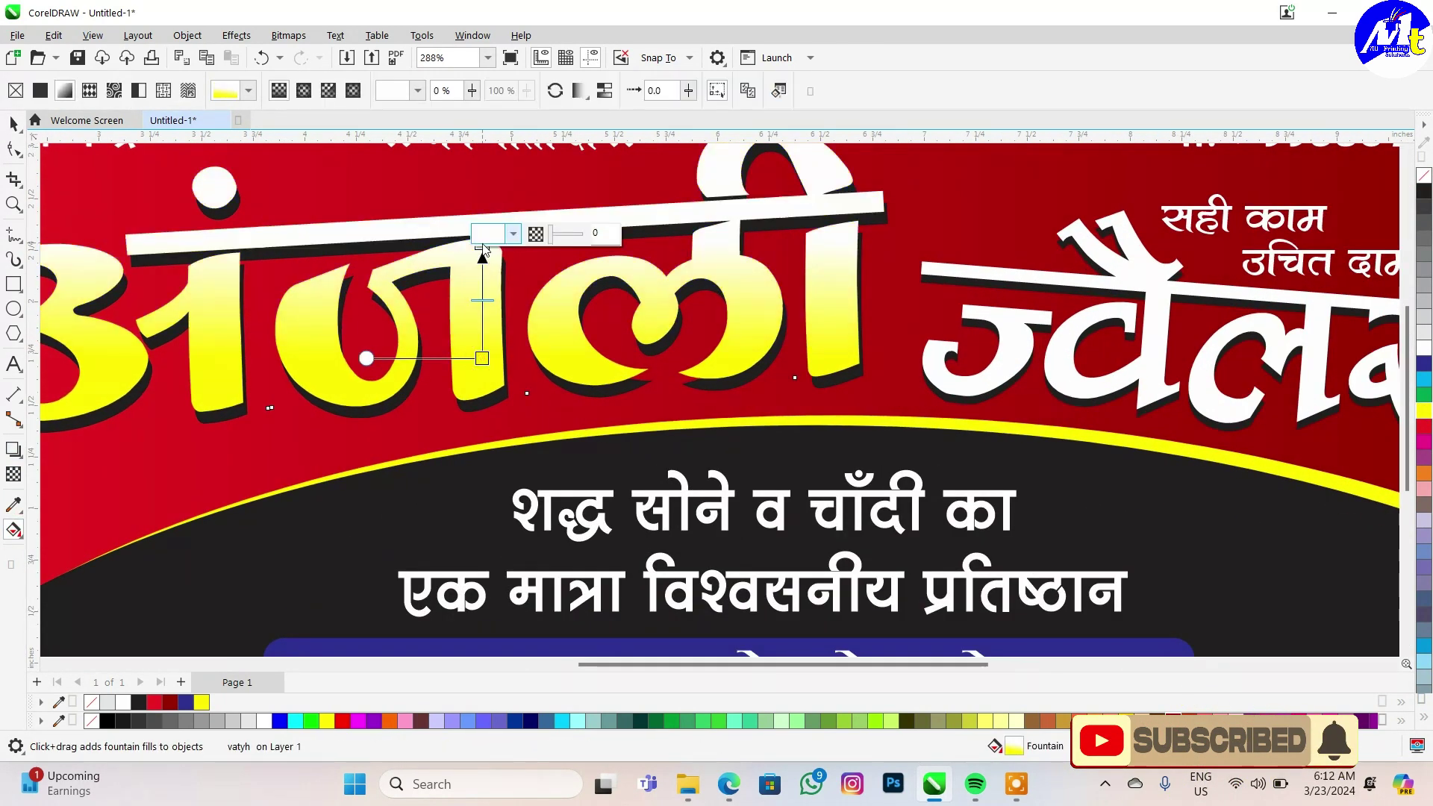
- Give ज्वैलर्स the same vertical white-to-yellow gradient fill and clear the selection
scroll(940, 332, "down", 1)
scroll(939, 332, "up", 2)
left_click_drag(930, 357, 931, 277)
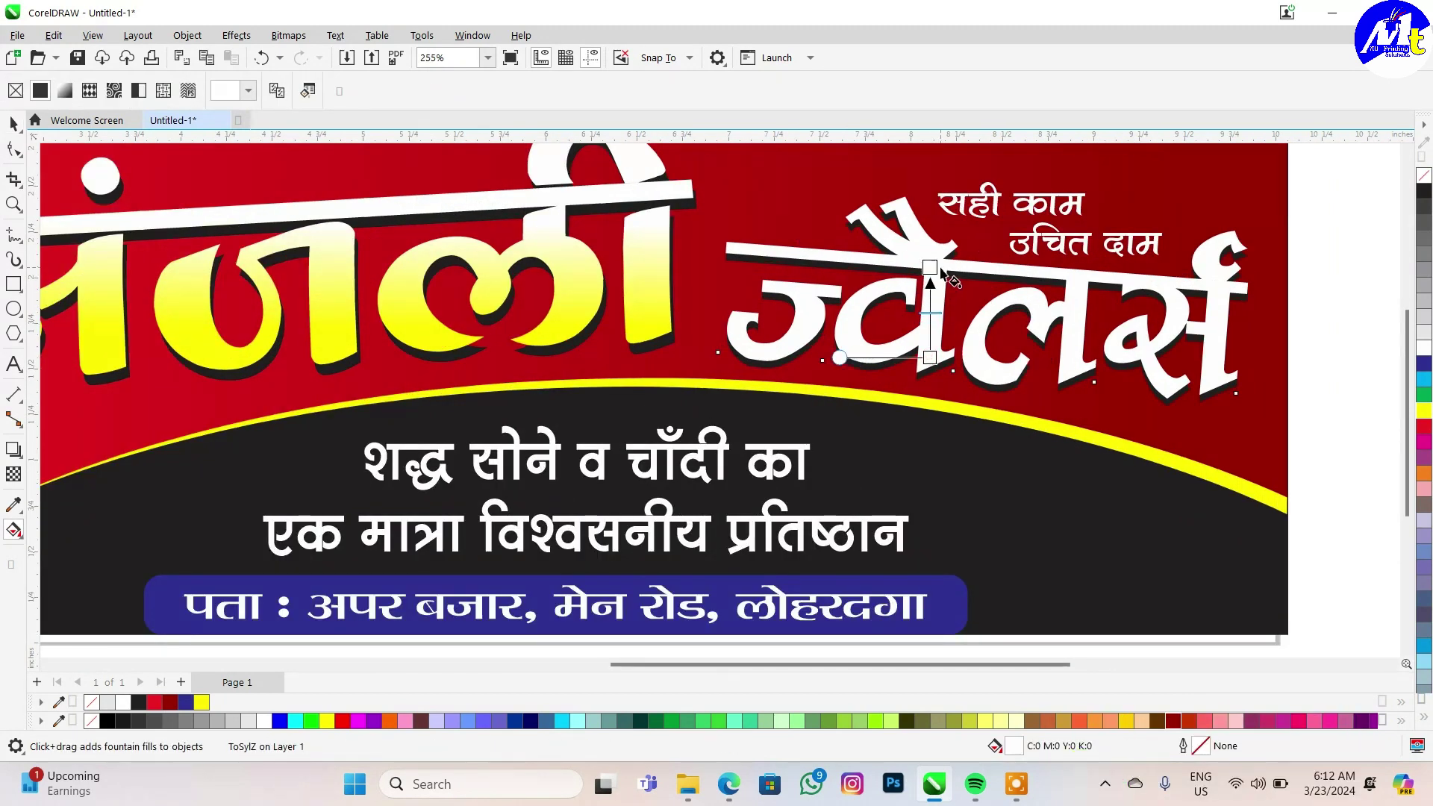
left_click(1424, 409)
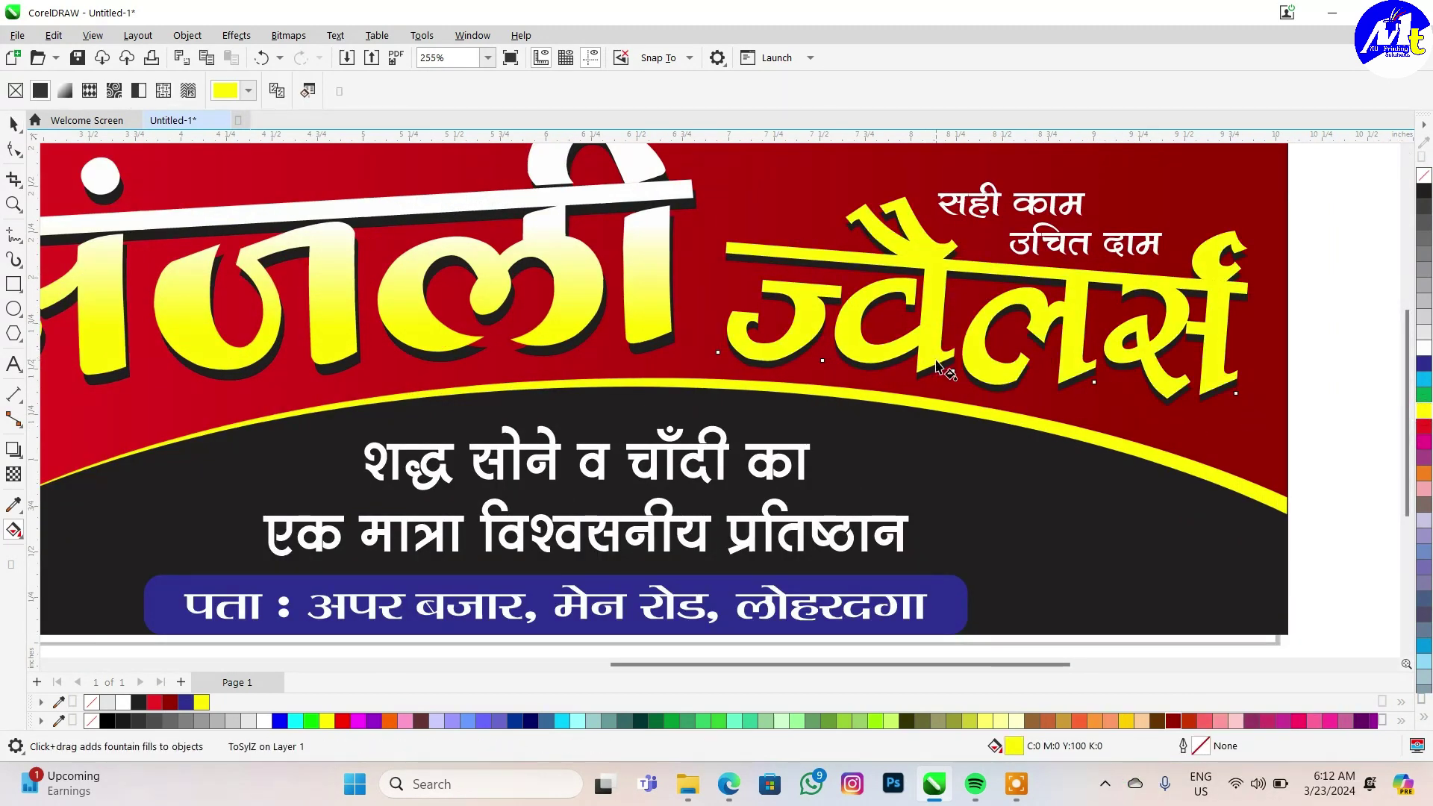
left_click_drag(939, 366, 940, 284)
scroll(1041, 278, "down", 2)
key("space")
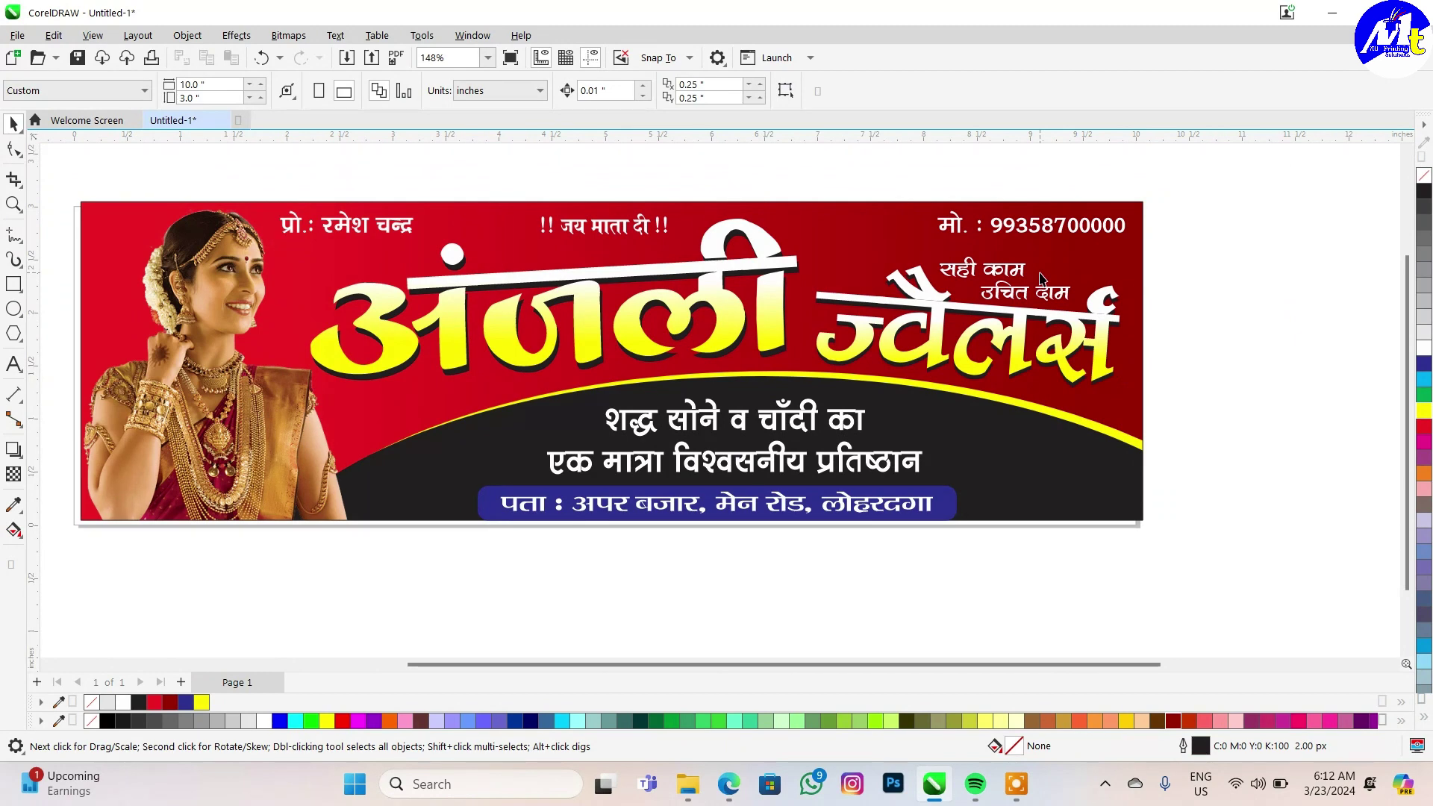
- Convert the अंजली black shadow to a bitmap and apply a Gaussian Blur of radius 5
scroll(1042, 277, "down", 1)
scroll(1045, 359, "up", 1)
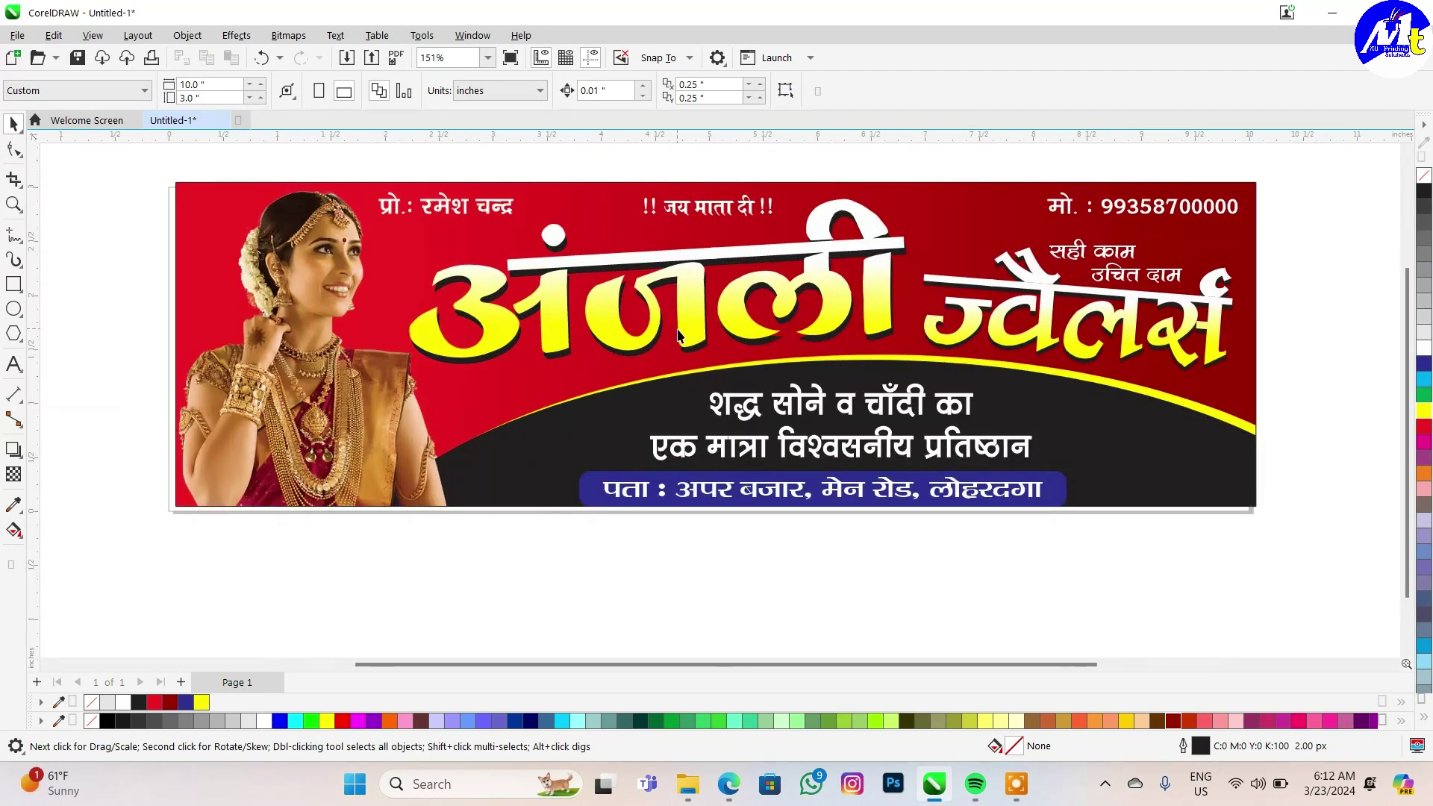
scroll(692, 356, "up", 1)
left_click(693, 356)
key("shift+Page_Up")
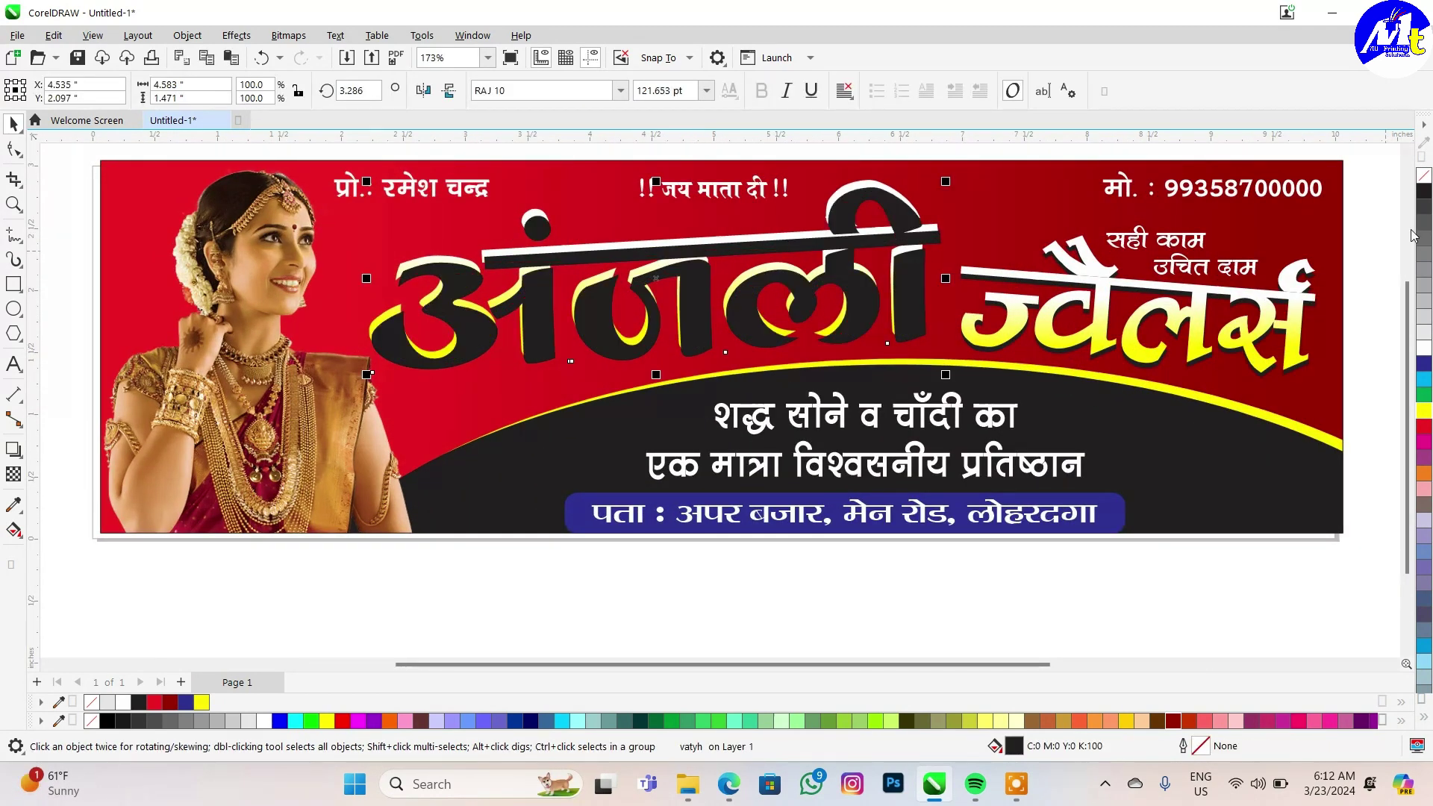
left_click(288, 35)
left_click(735, 487)
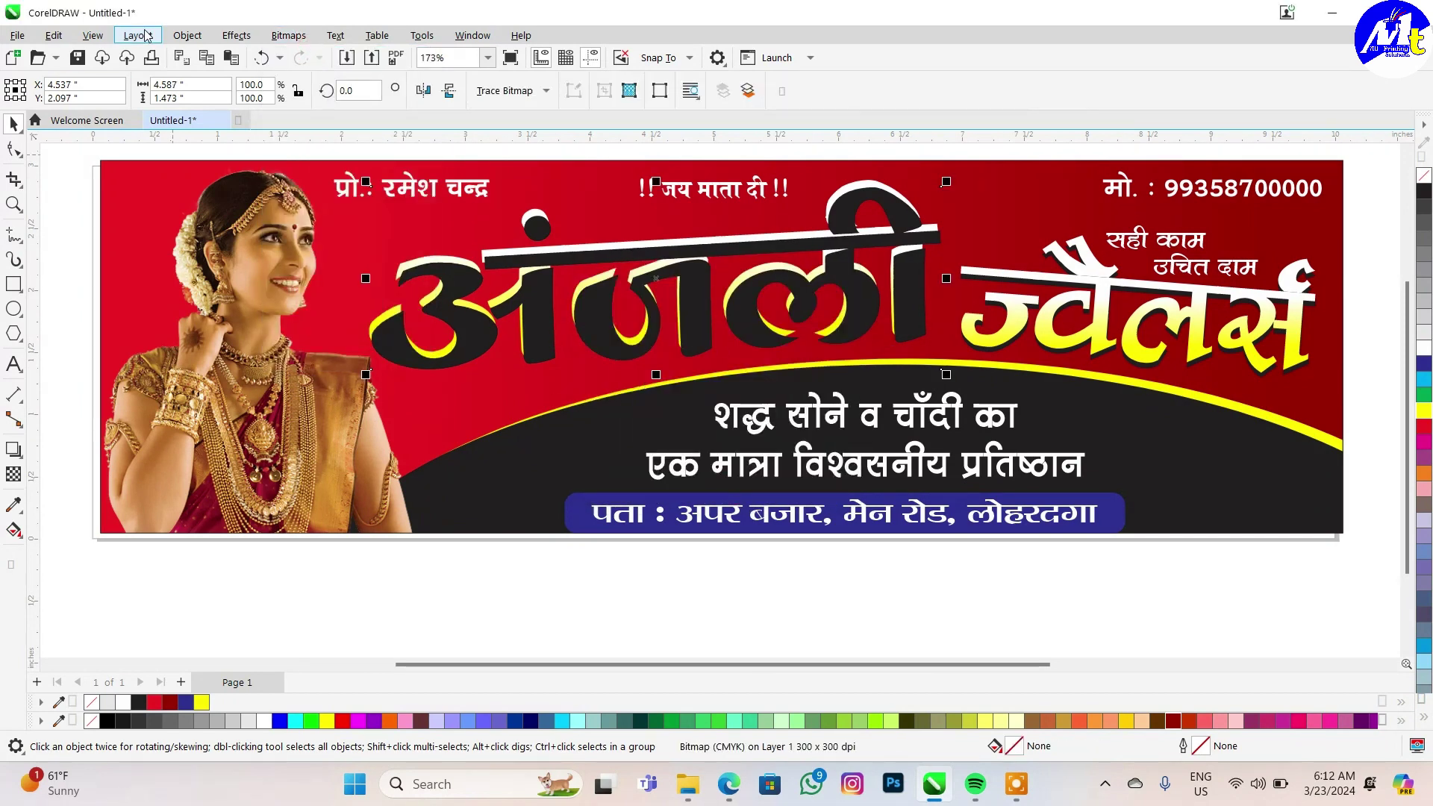
left_click(236, 35)
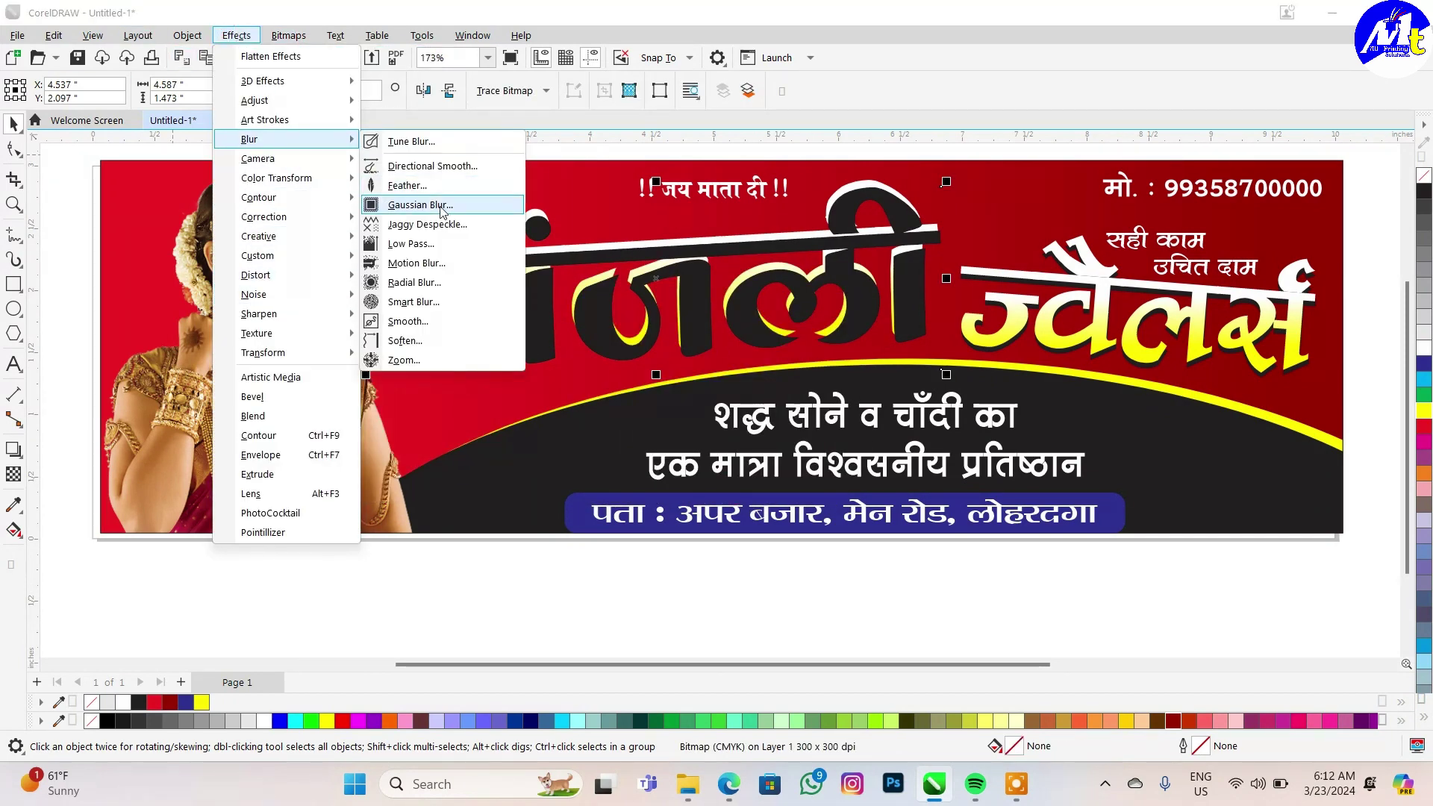
left_click(407, 201)
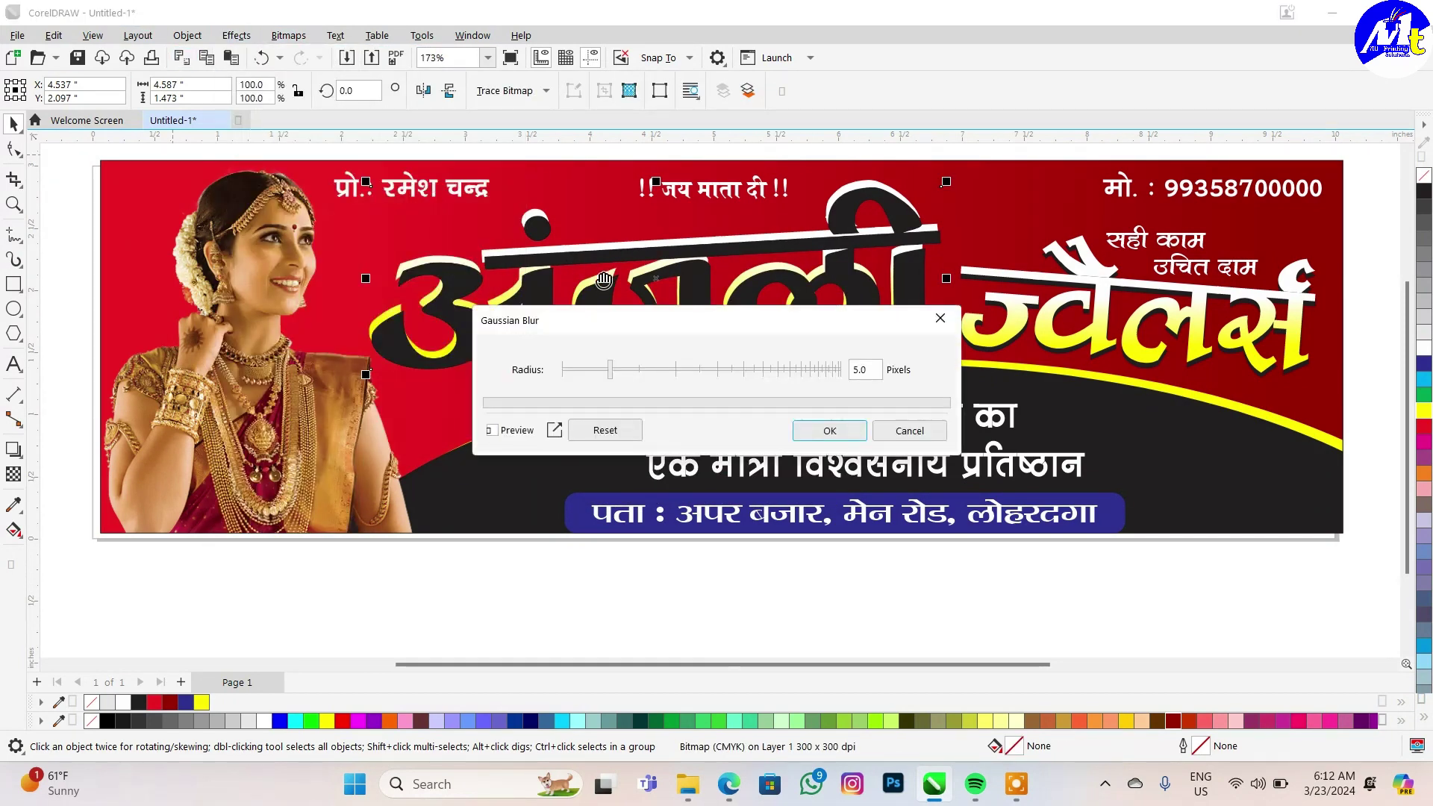
left_click(824, 432)
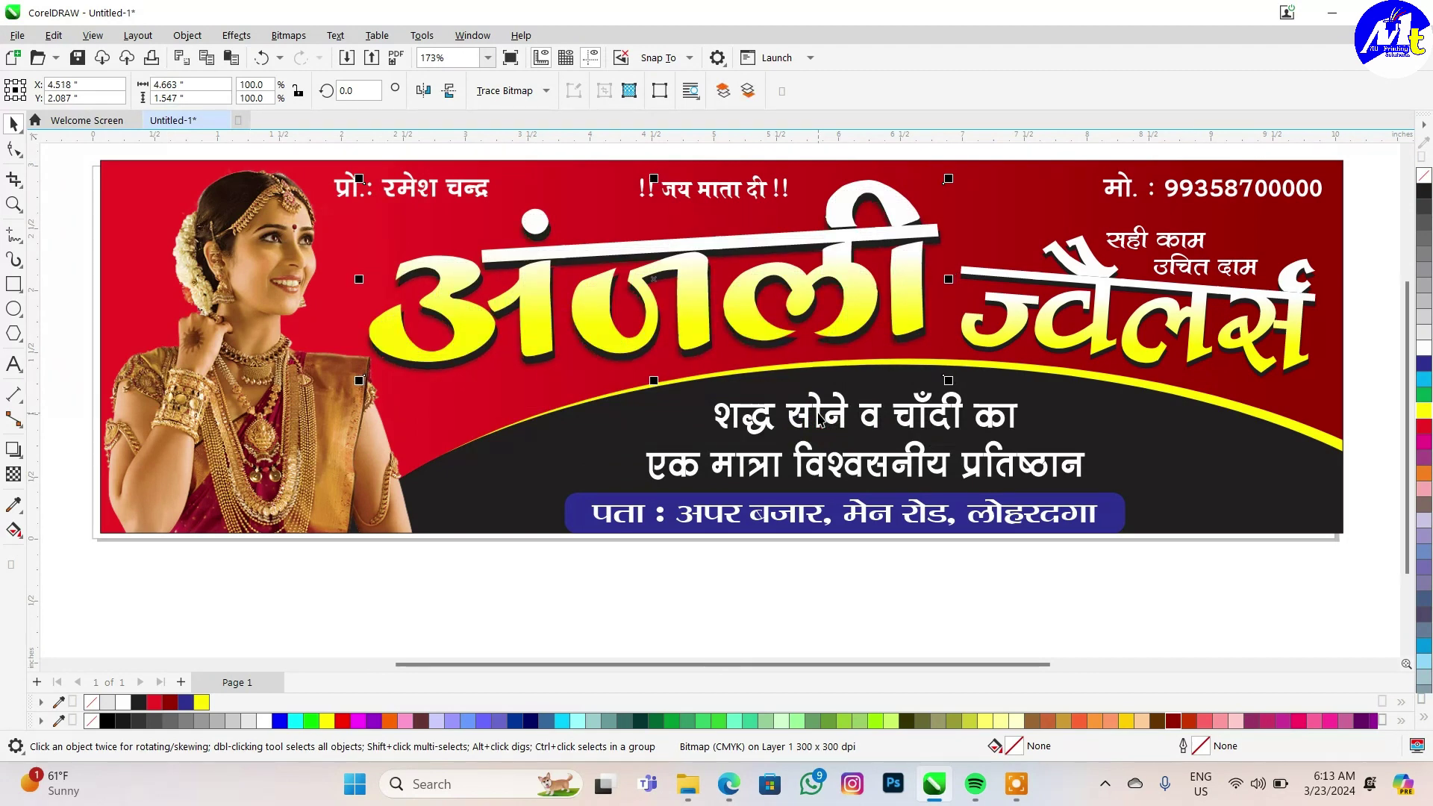
left_click(153, 254)
key("Escape")
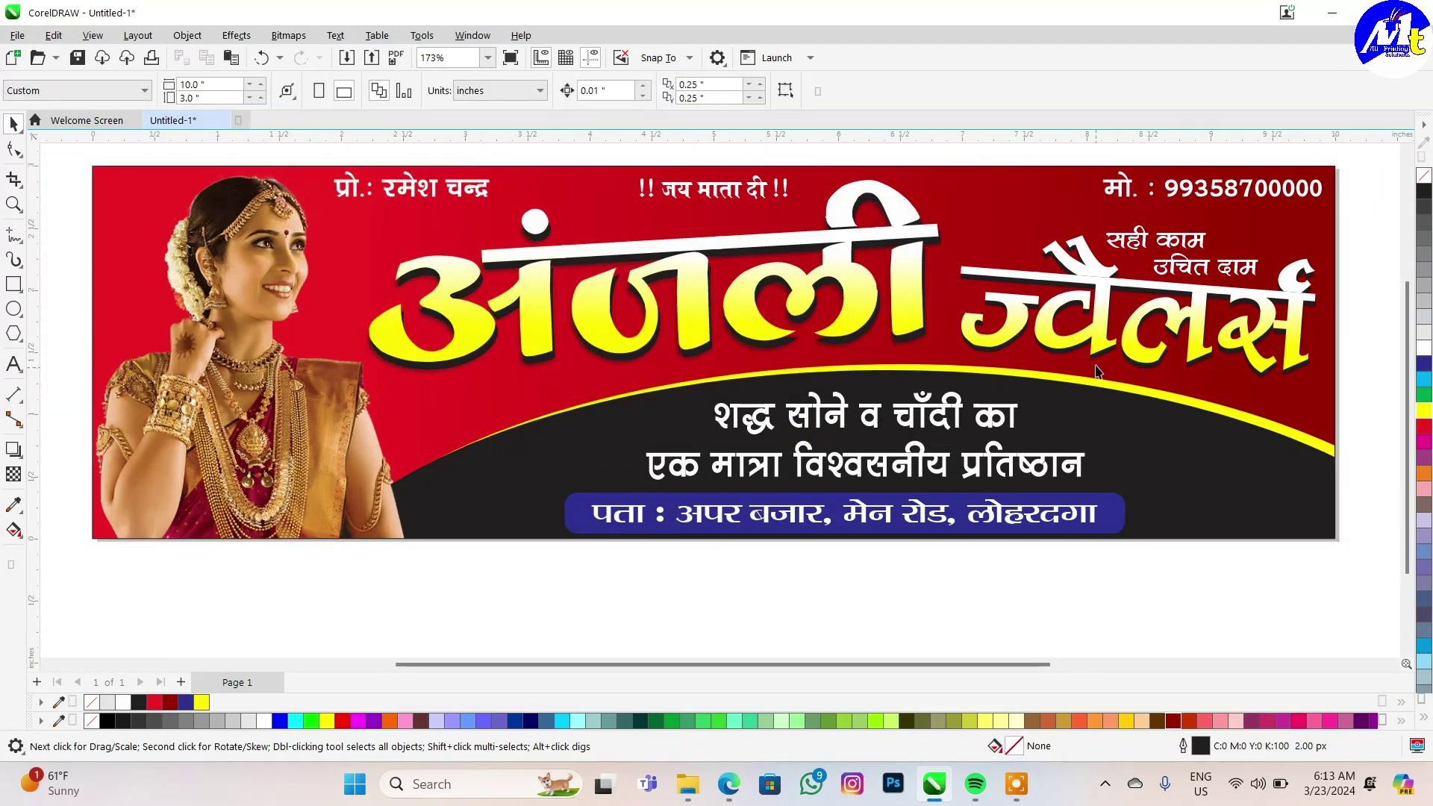
- Convert the ज्वैलर्स shadow to a bitmap and apply the same Gaussian Blur
left_click(1097, 369)
left_click(289, 35)
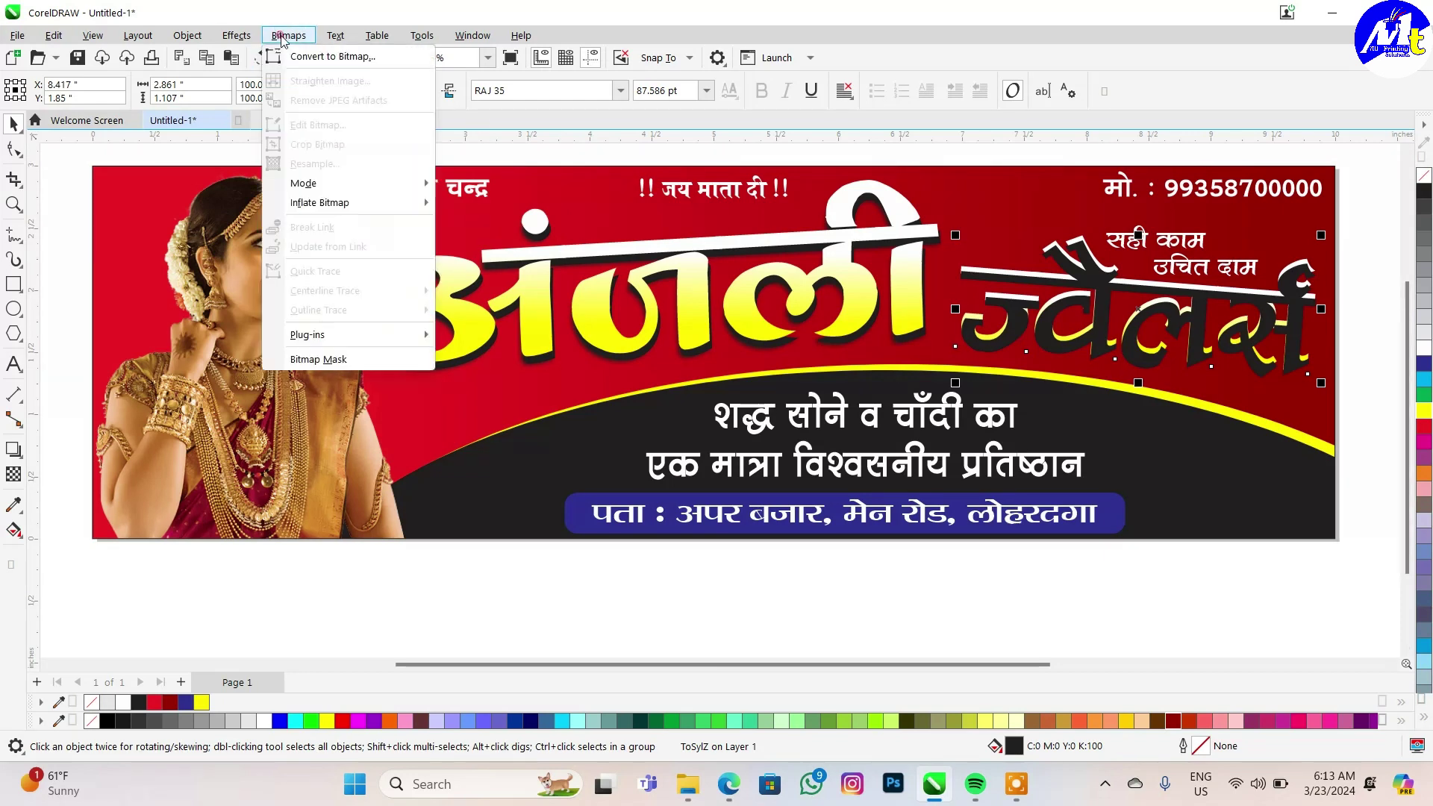
left_click(320, 52)
left_click(750, 491)
left_click(236, 35)
mouse_move(249, 139)
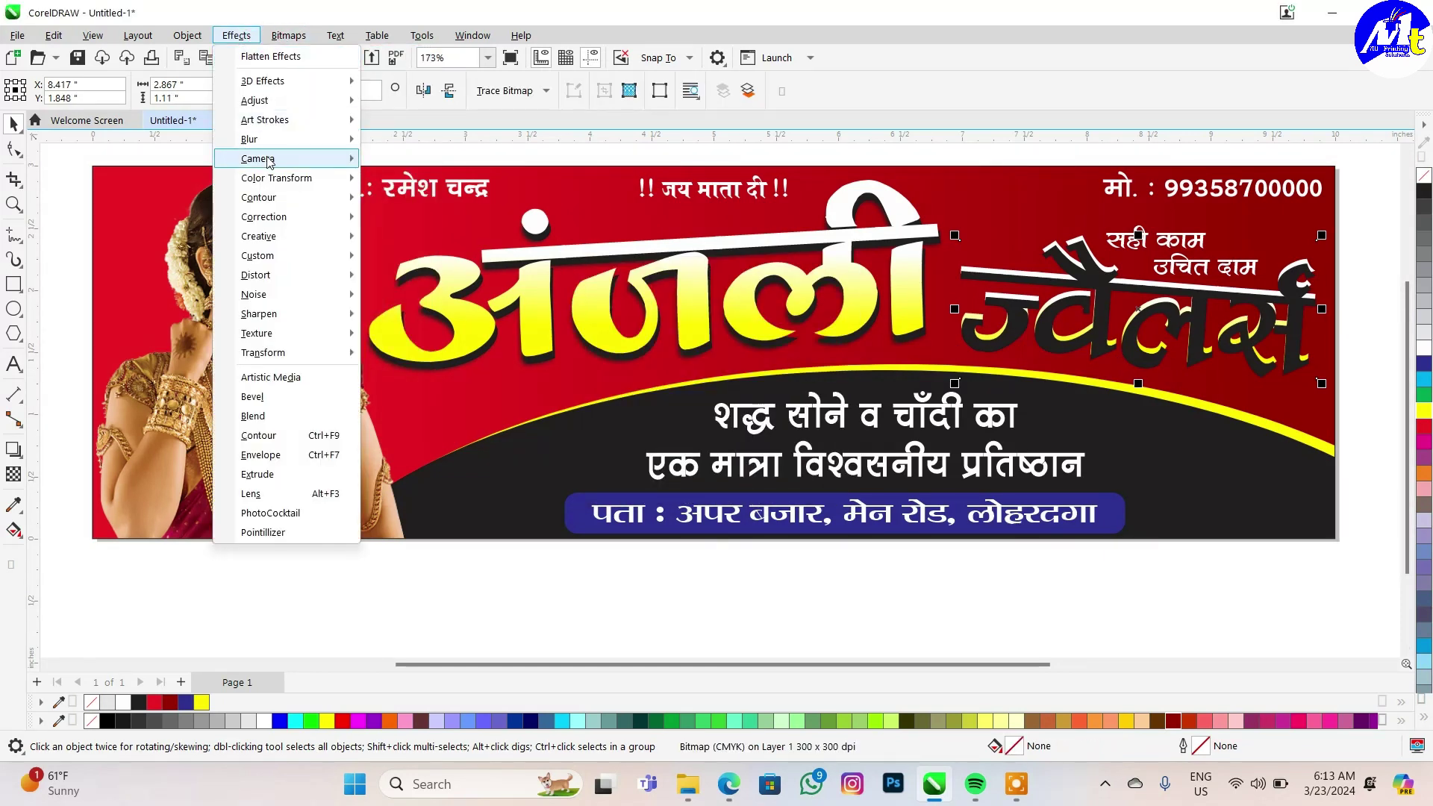
left_click(429, 160)
left_click(821, 431)
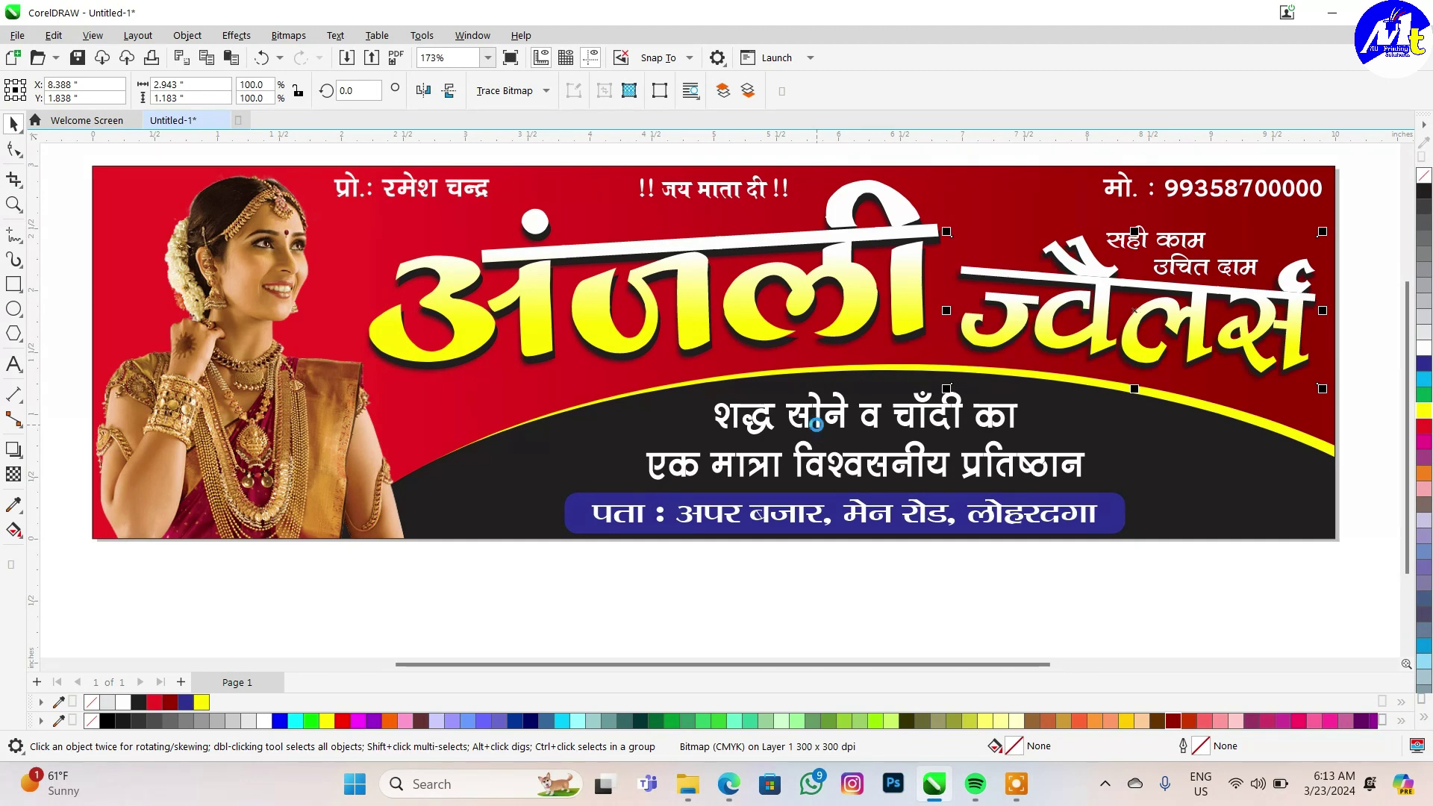
scroll(694, 208, "down", 2)
scroll(779, 383, "down", 1)
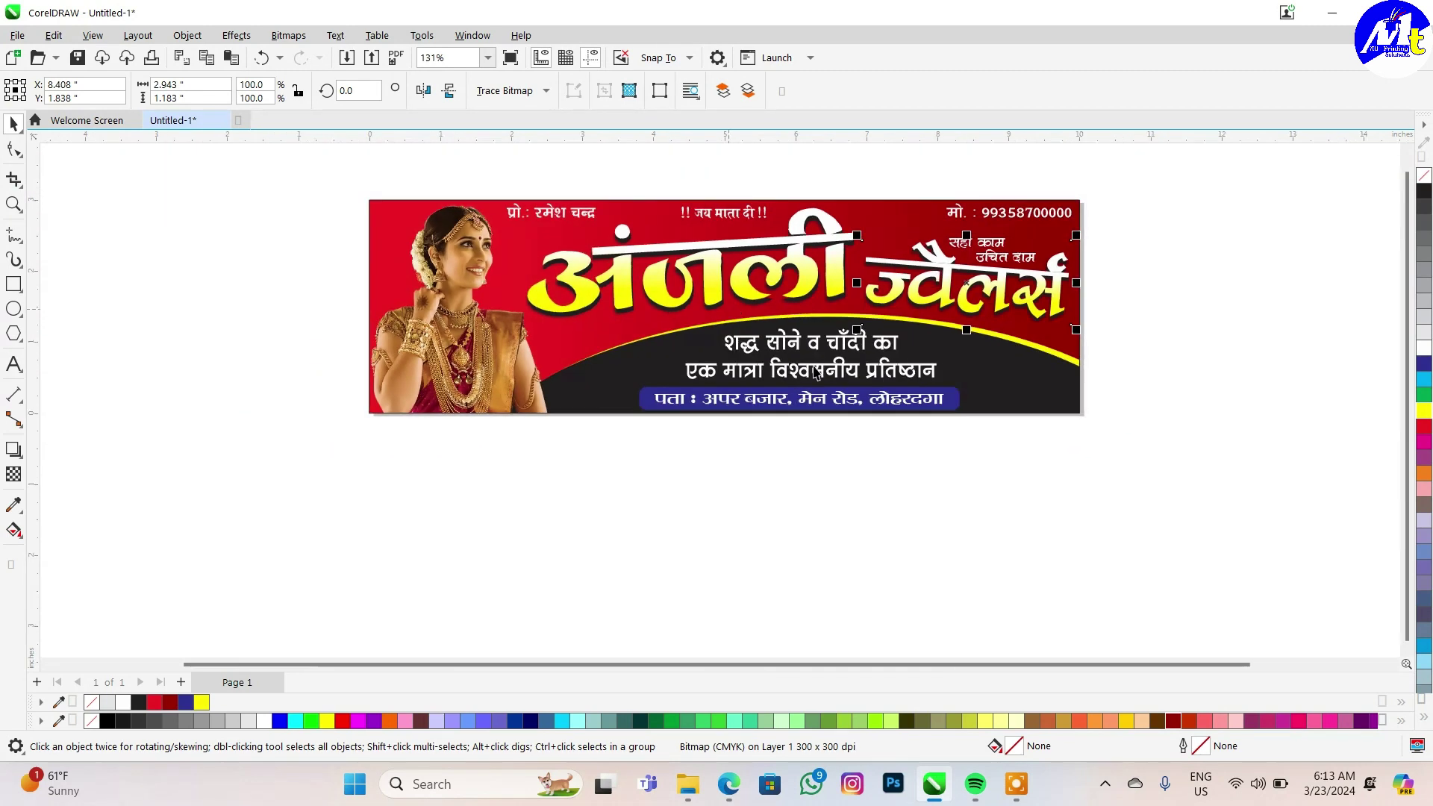
scroll(779, 383, "up", 2)
- Drag six jewellery PNGs from the Png folder into the CorelDRAW document beside the banner
left_click(688, 784)
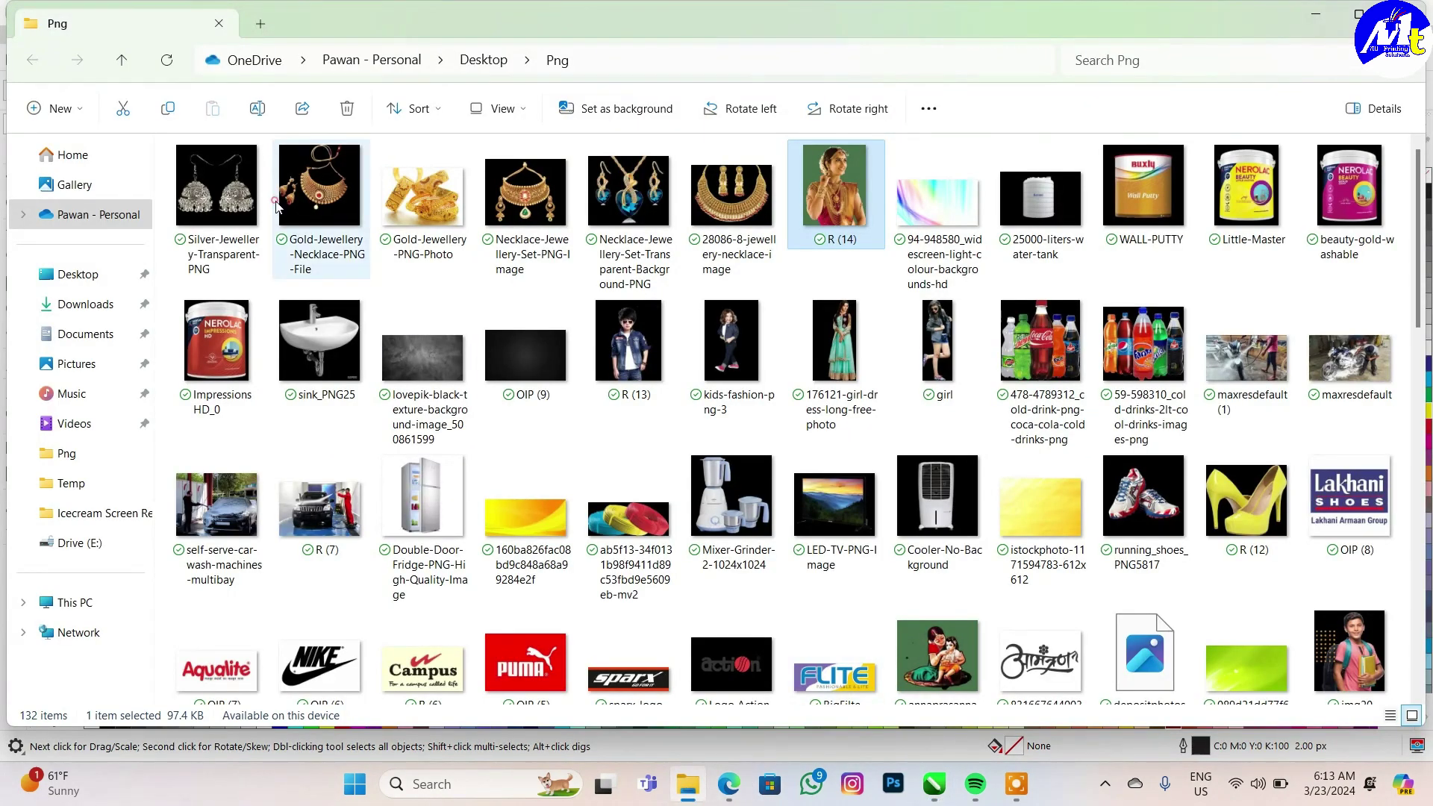
mouse_move(277, 206)
left_mouse_down()
mouse_move(739, 194)
mouse_move(947, 783)
mouse_move(742, 566)
left_mouse_up()
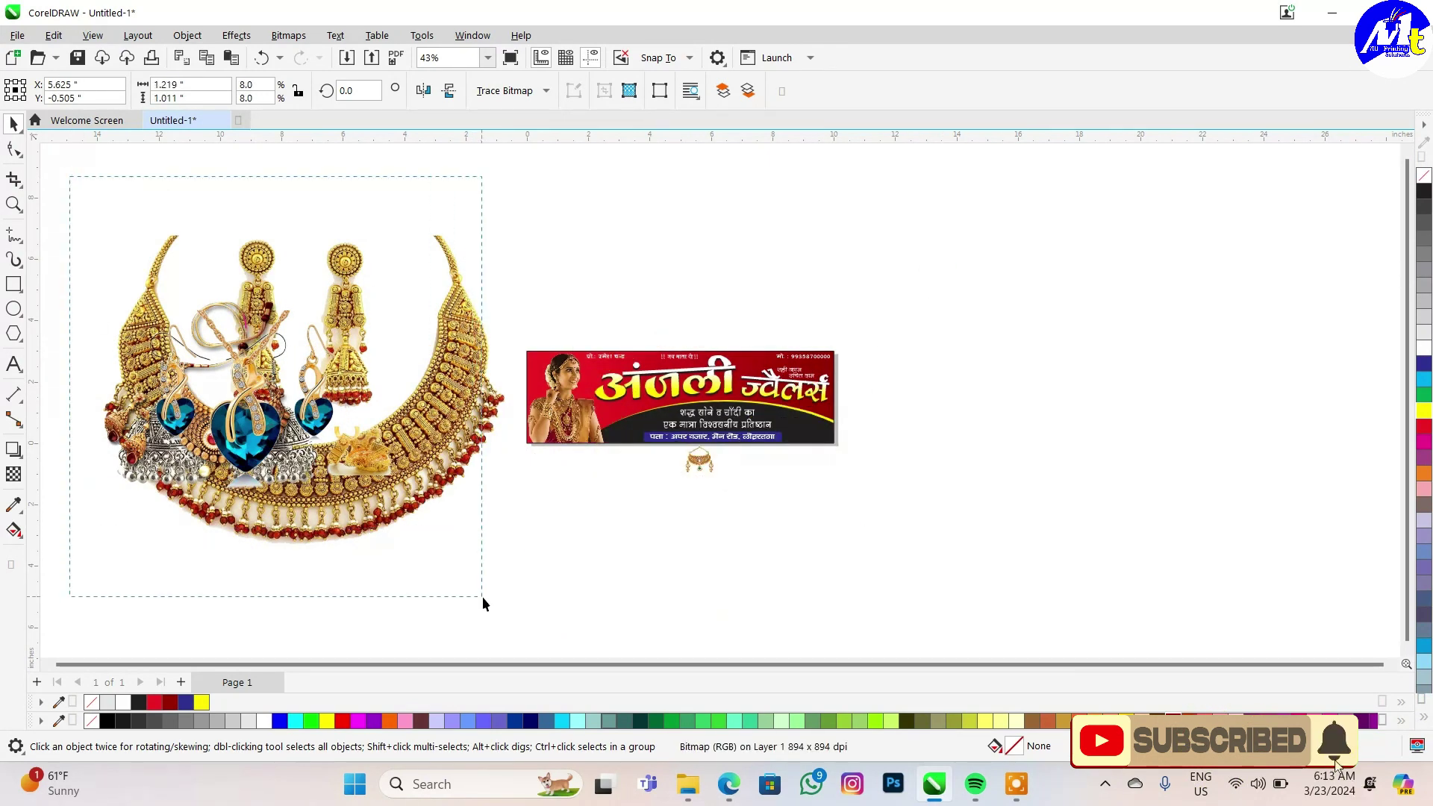
- Shrink the large necklace into the dark lower panel and put the small necklace at lower right
left_click(521, 629)
mouse_move(518, 230)
left_mouse_down()
mouse_move(332, 373)
mouse_move(625, 463)
left_mouse_up()
scroll(682, 415, "up", 2)
left_click_drag(678, 423, 642, 447)
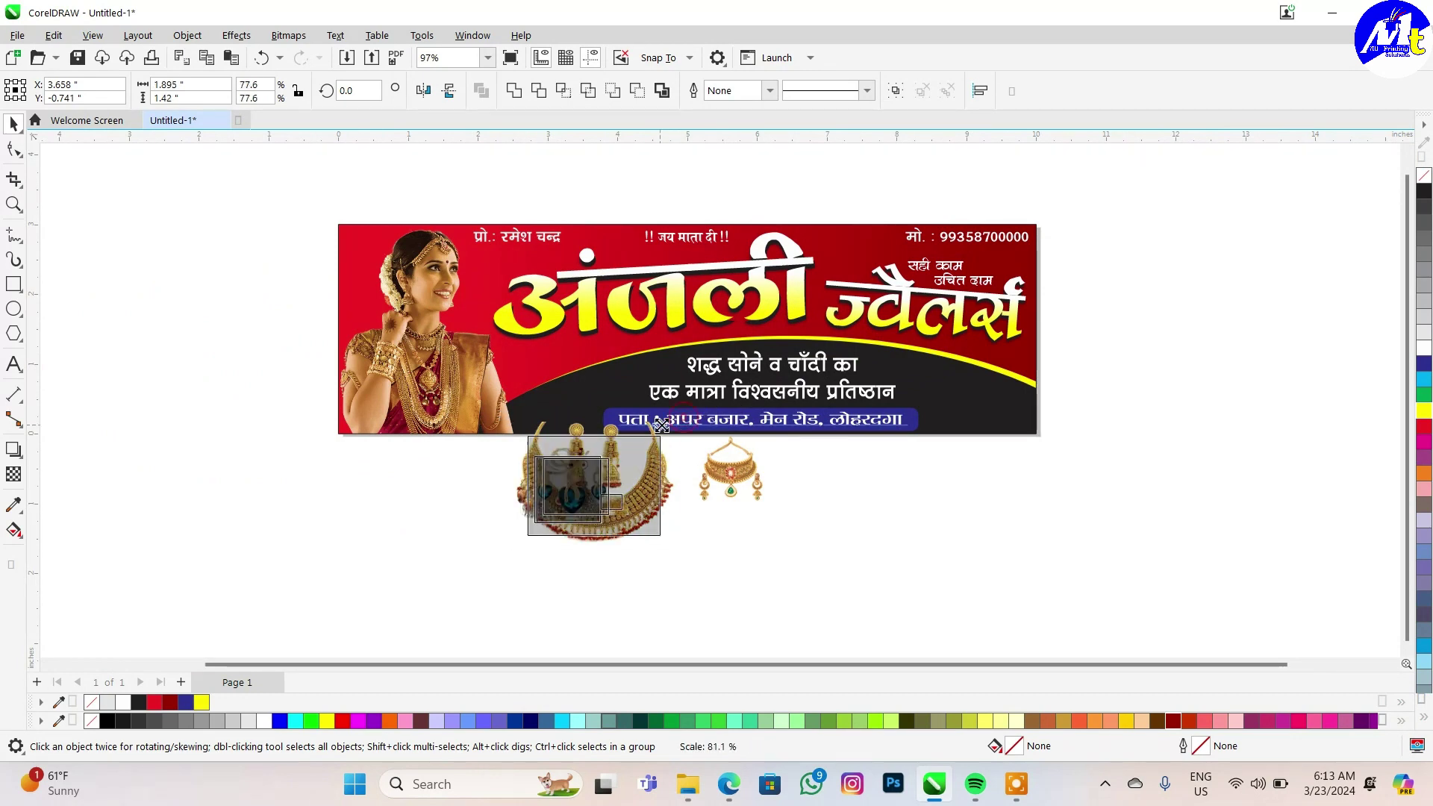
left_click_drag(586, 534, 587, 401)
scroll(587, 401, "up", 2)
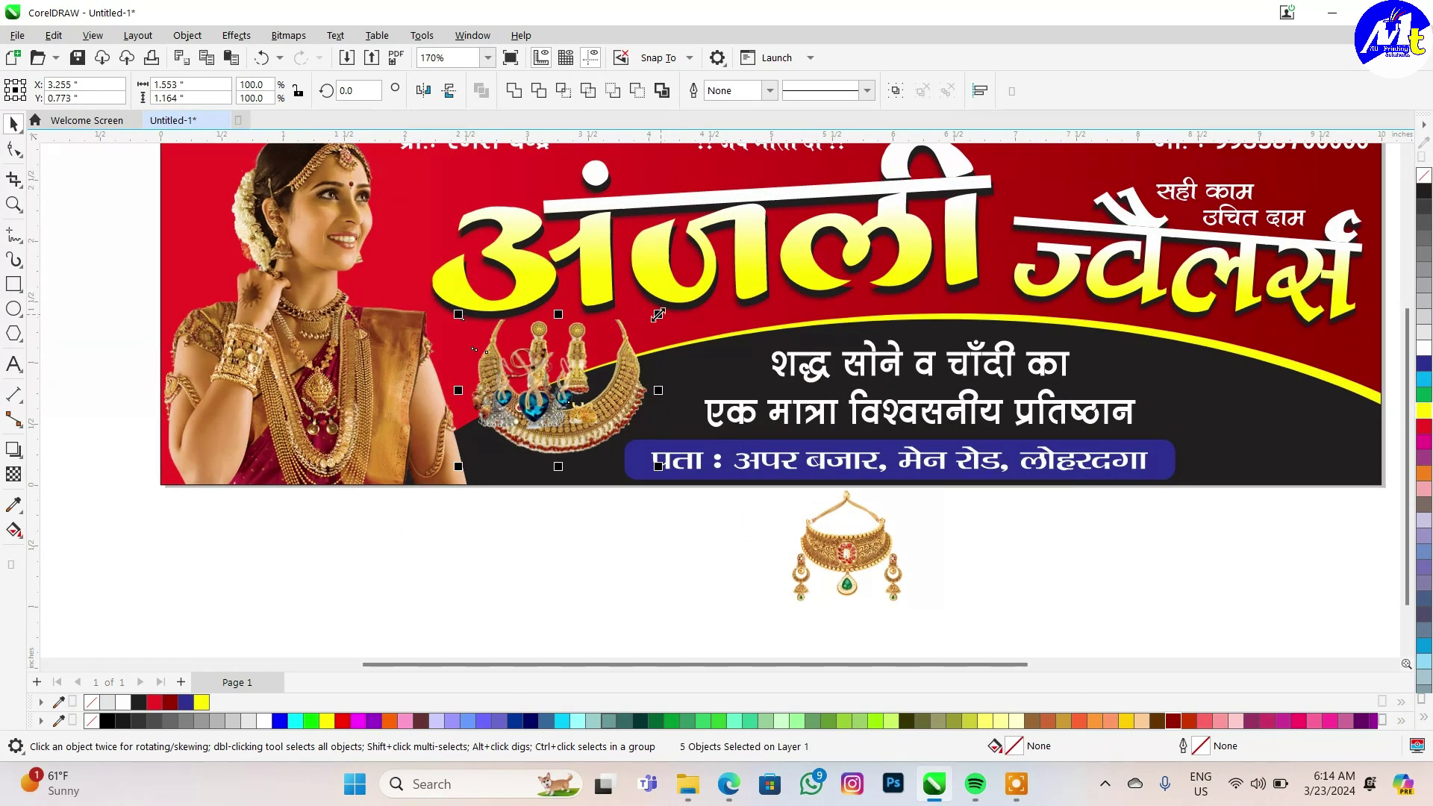
left_click_drag(847, 545, 1064, 401)
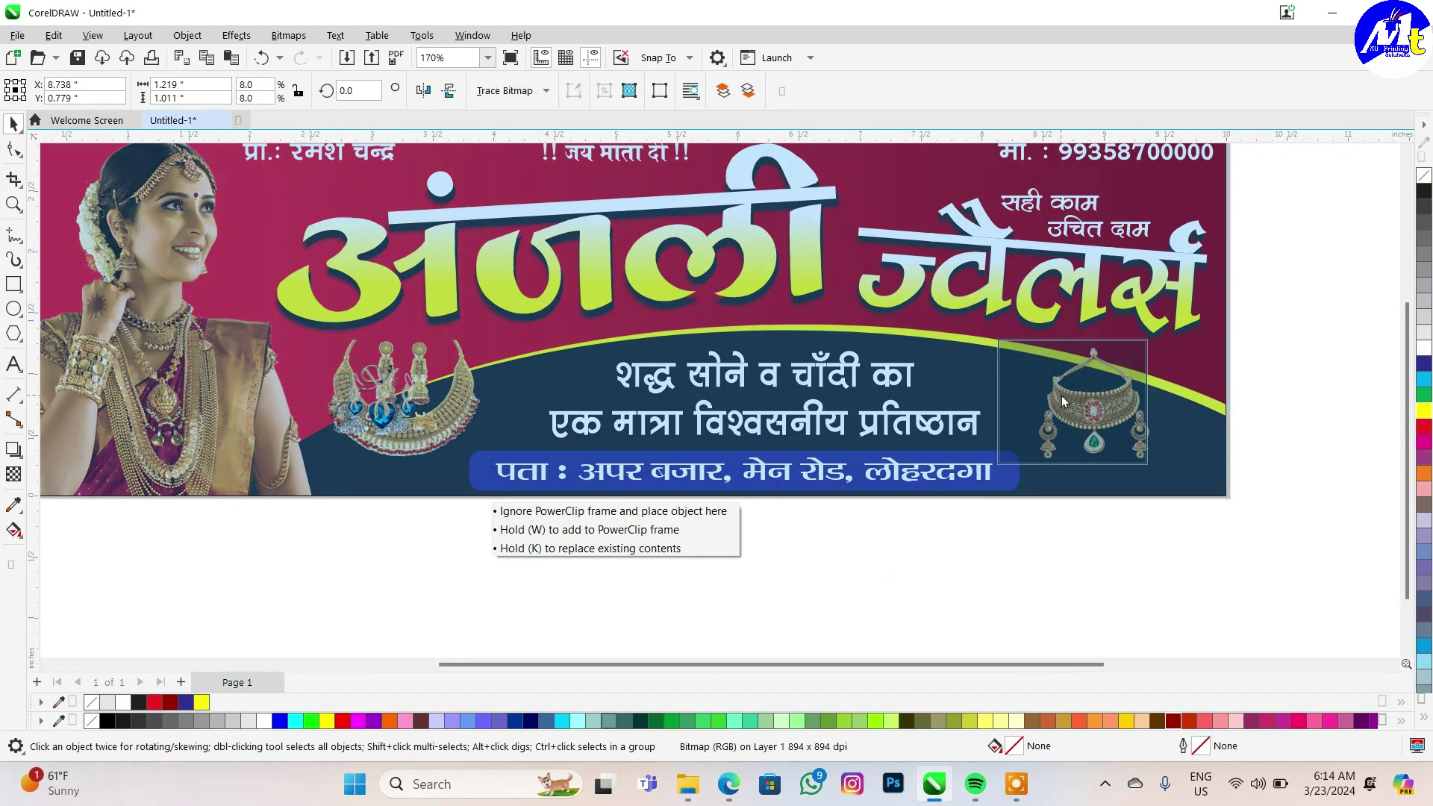
scroll(1187, 385, "up", 1)
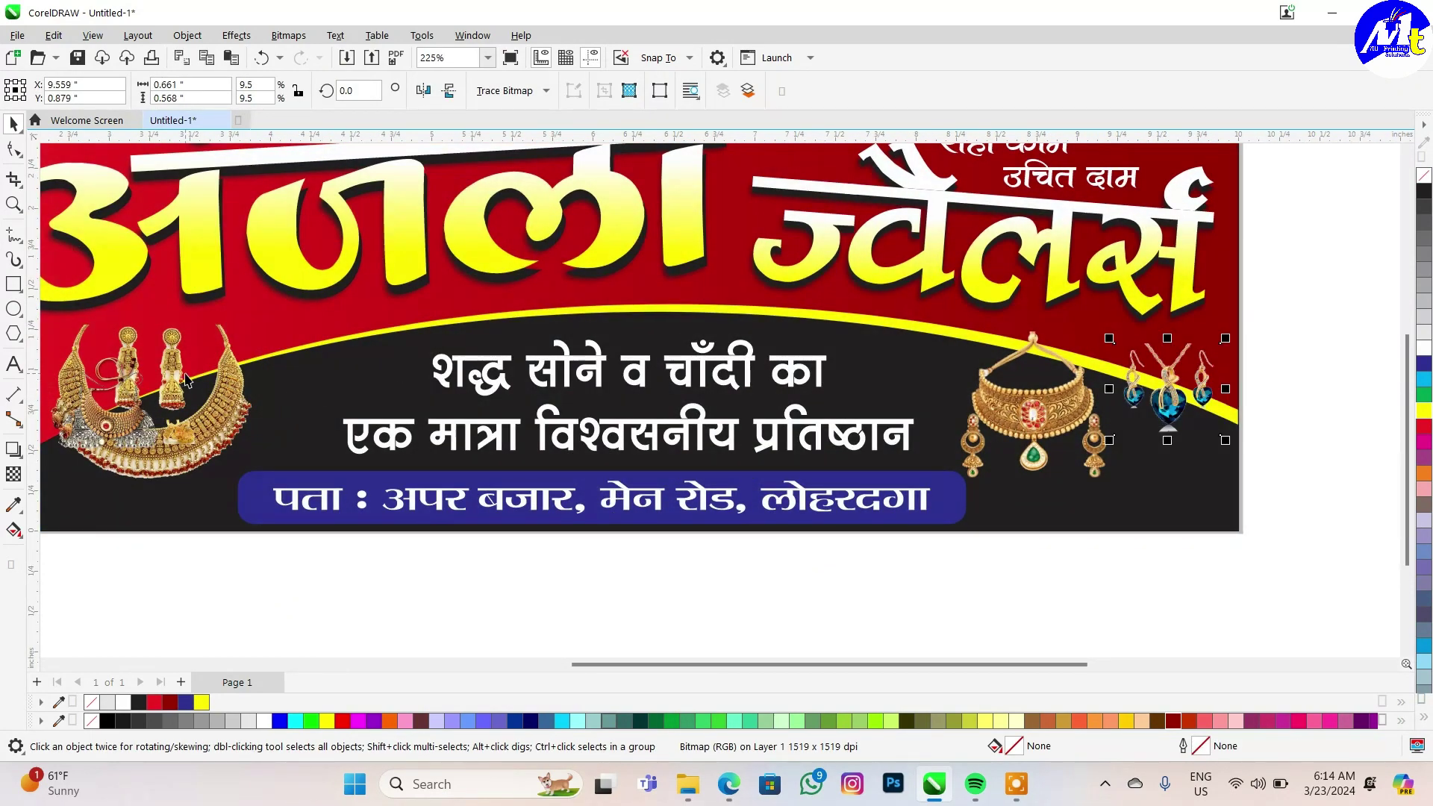
- Move the gold necklace set into the lower left and make it slightly smaller
left_click_drag(186, 381, 330, 389)
scroll(415, 348, "down", 1)
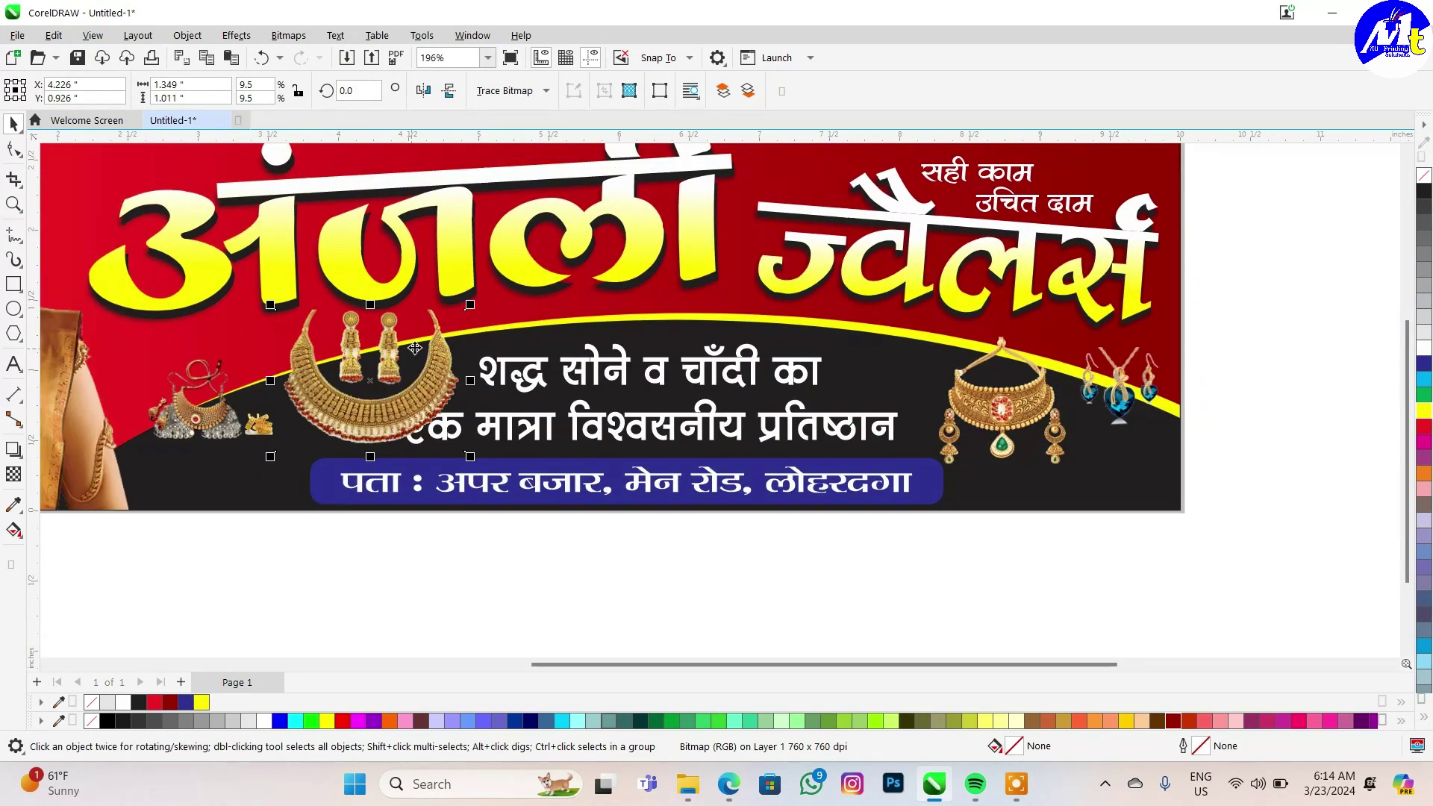
scroll(415, 349, "up", 2)
left_click_drag(485, 296, 478, 298)
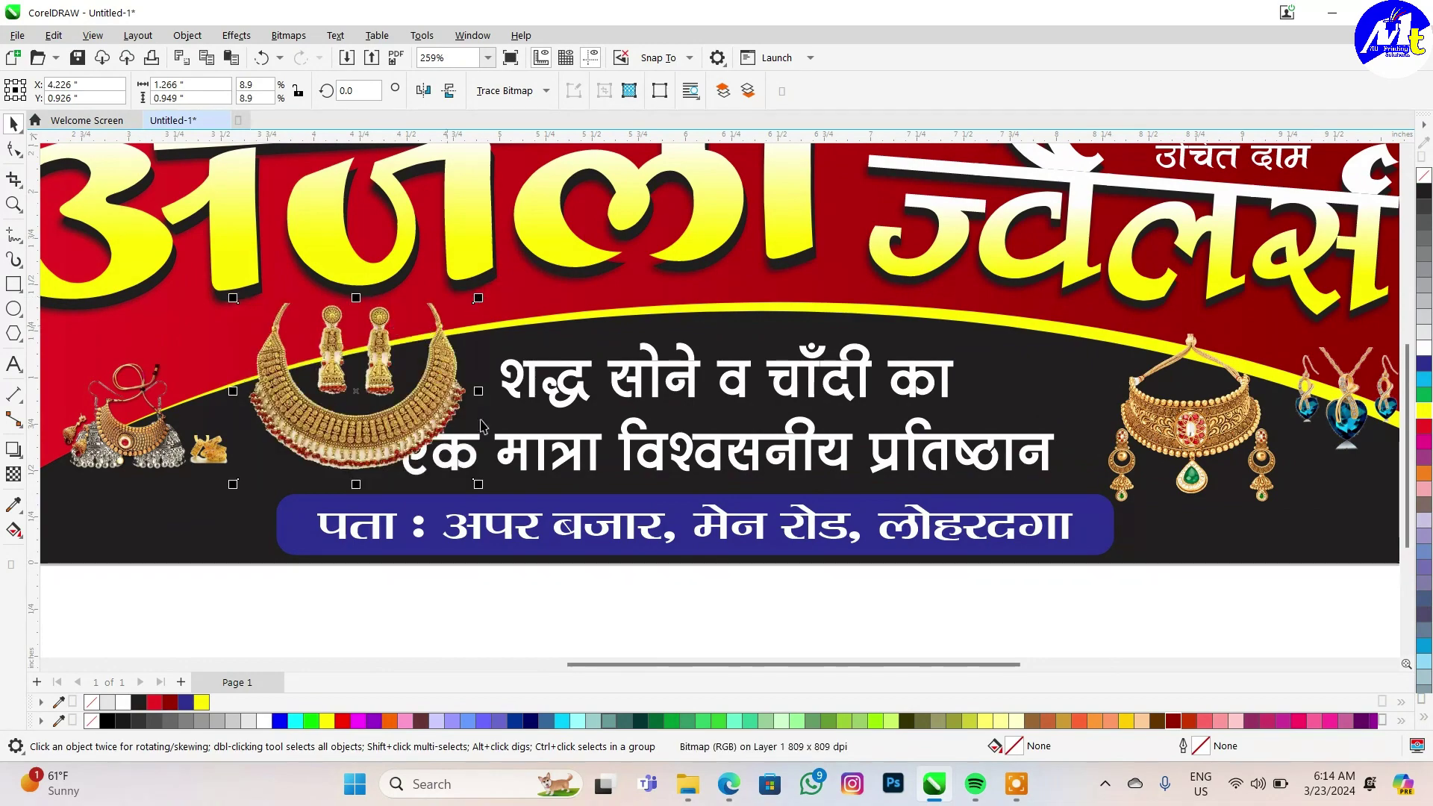
mouse_move(688, 785)
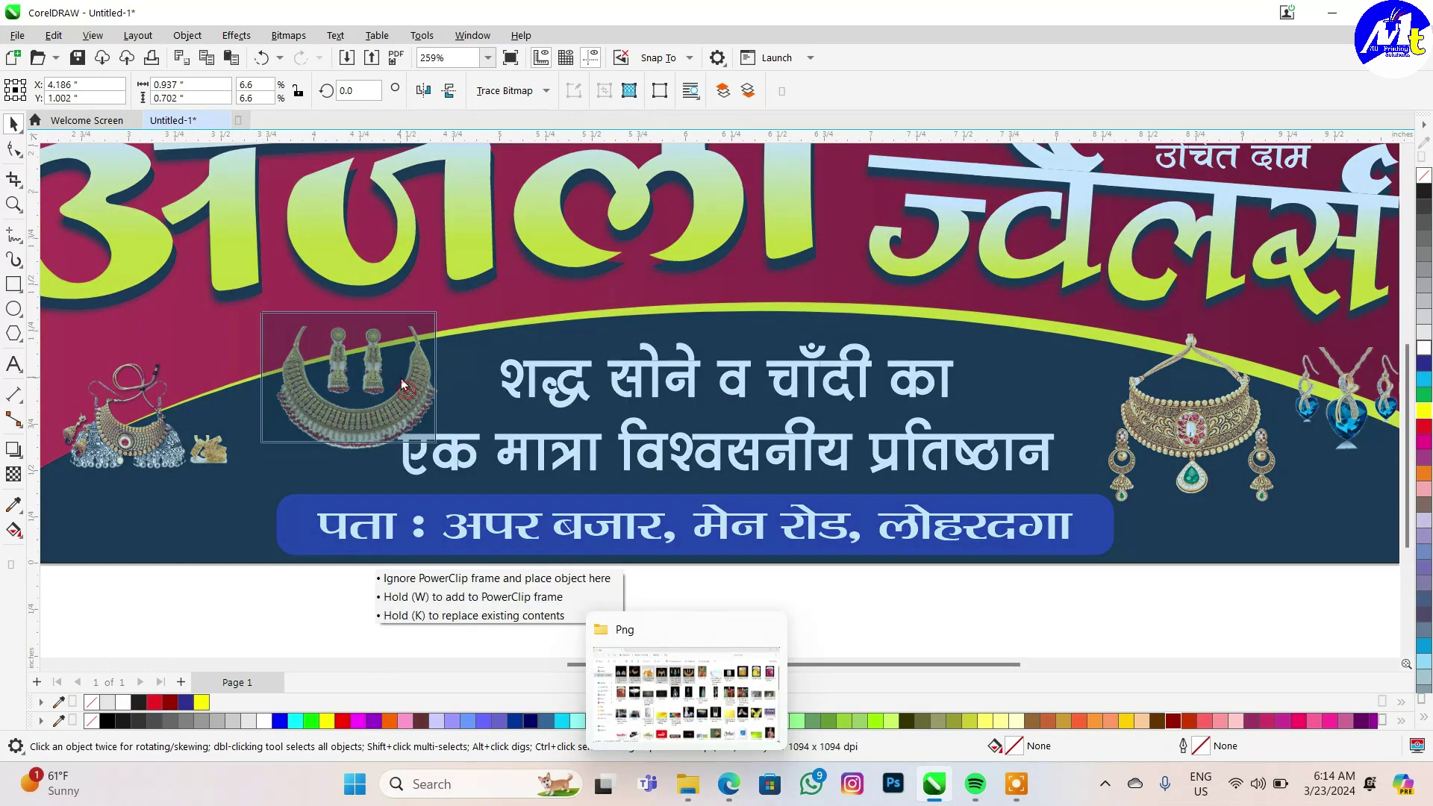
scroll(439, 422, "down", 1)
- Enlarge the silver earrings, then resize the gold bangles and place them on the lower left panel
left_click(438, 423)
left_click_drag(439, 423, 415, 354)
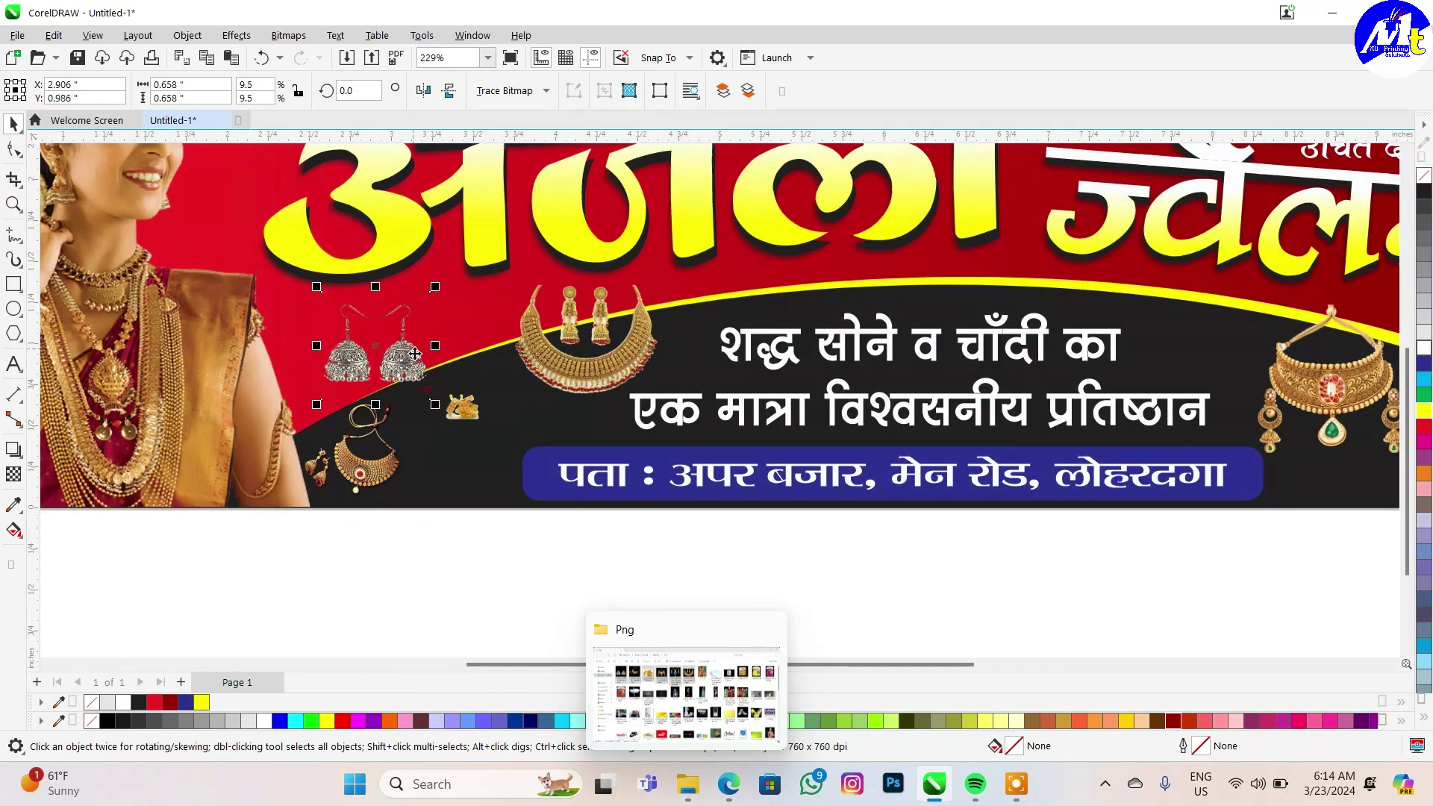
left_click_drag(435, 405, 468, 438)
left_click_drag(463, 407, 458, 528)
left_click_drag(359, 448, 731, 579)
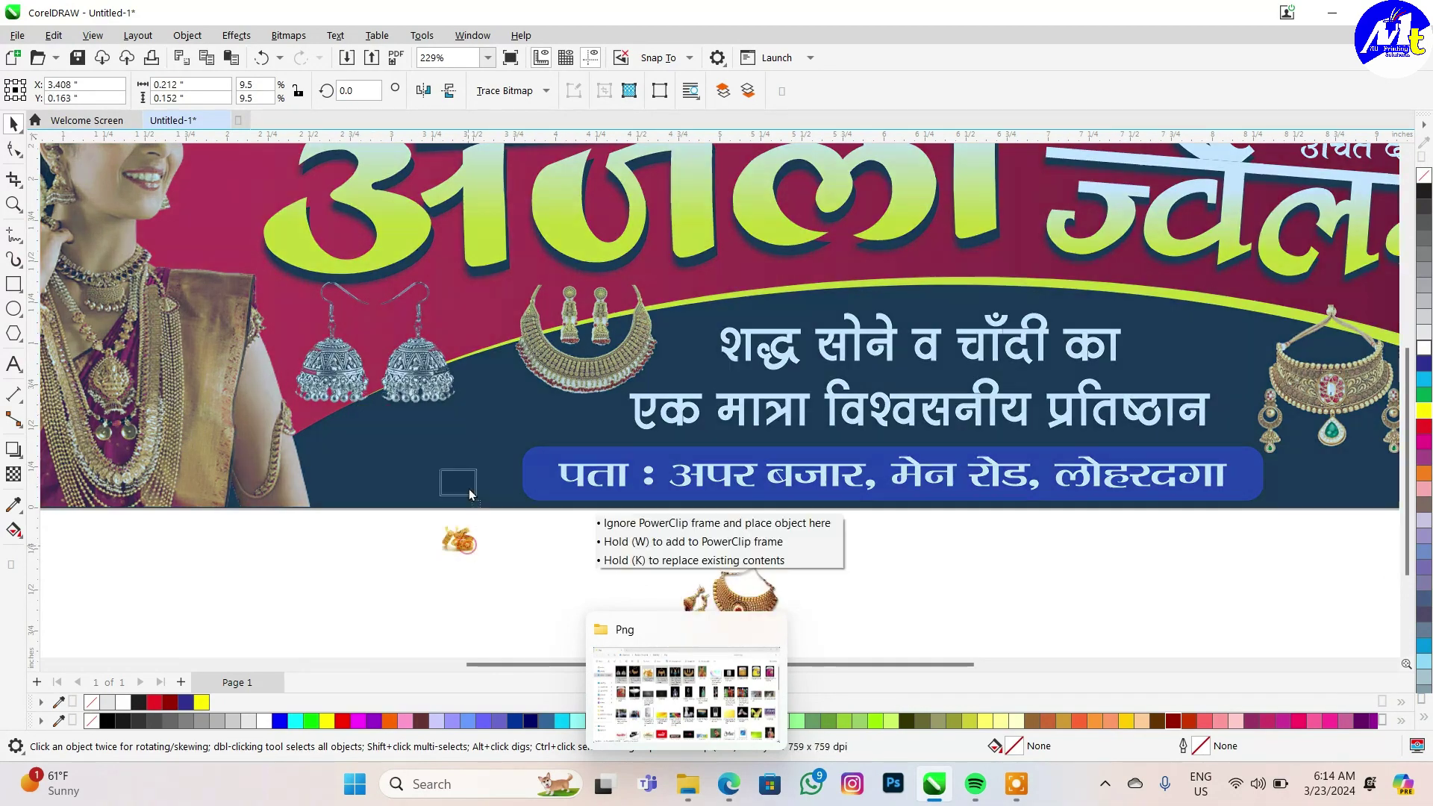
mouse_move(457, 528)
left_mouse_down()
mouse_move(457, 481)
mouse_move(527, 516)
left_mouse_up()
left_click_drag(410, 377, 318, 579)
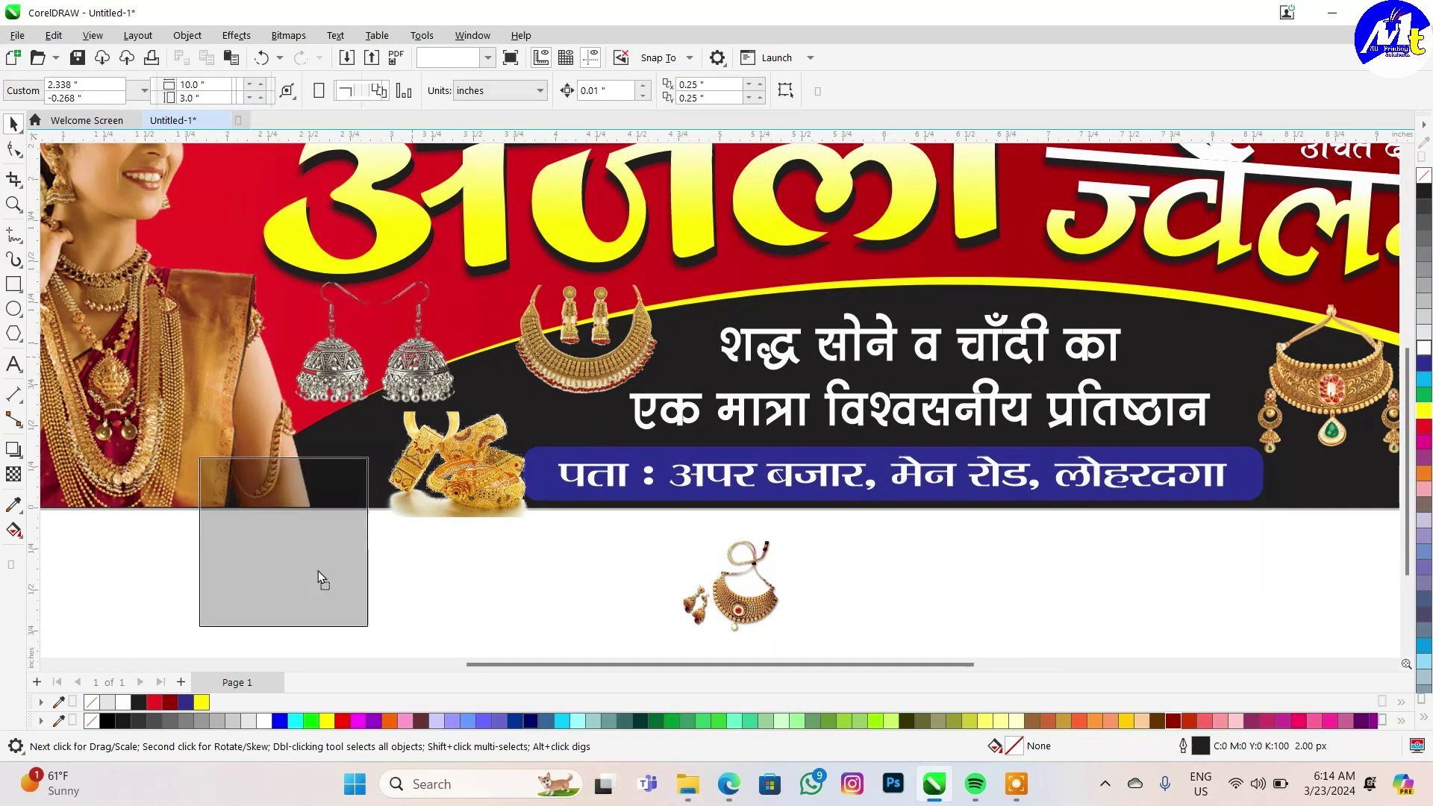
left_click_drag(398, 362, 403, 350)
left_click_drag(480, 400, 512, 464)
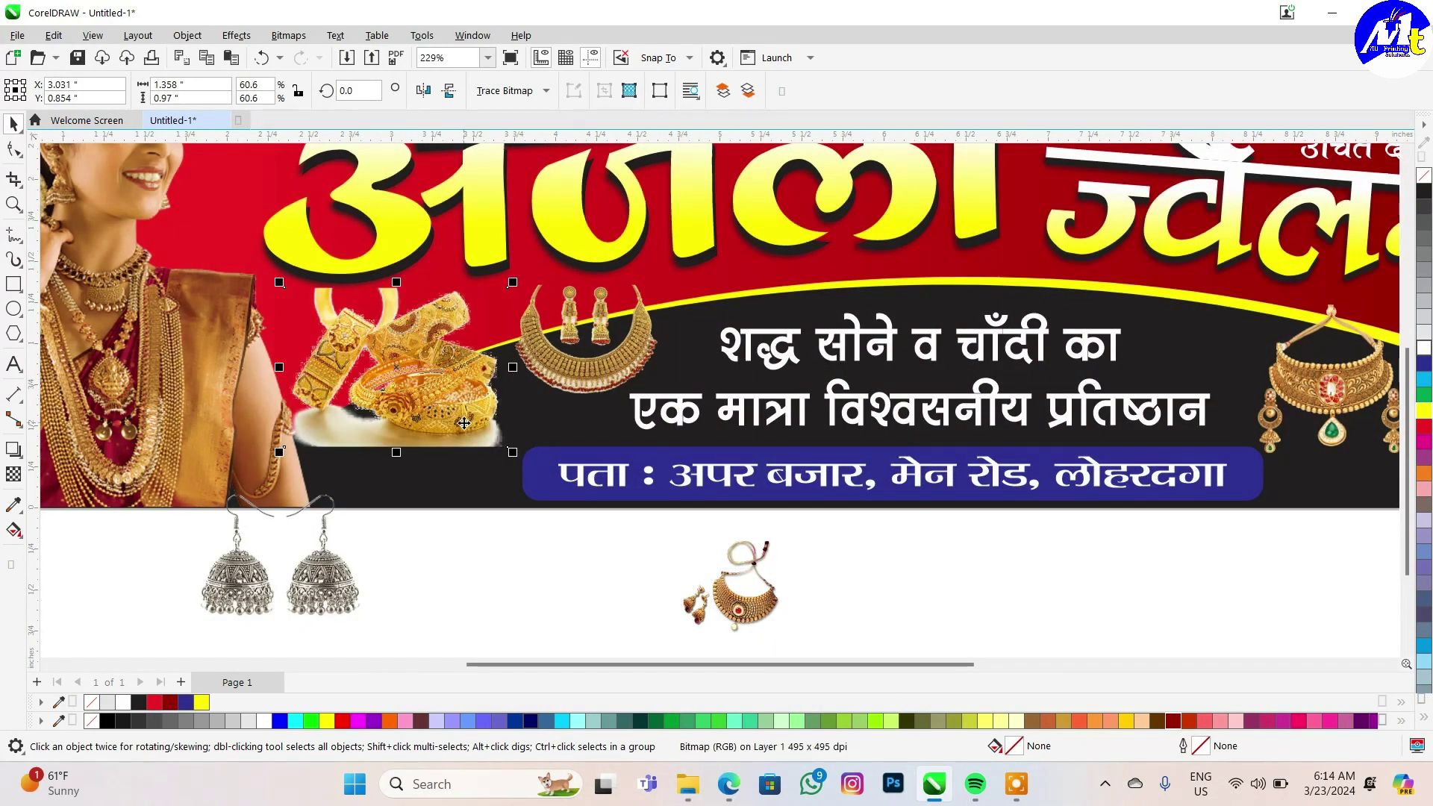
left_click_drag(419, 395, 471, 457)
mouse_move(573, 352)
left_mouse_down()
mouse_move(517, 357)
mouse_move(493, 340)
left_mouse_up()
- Place the silver earrings at the banner's right end
scroll(522, 357, "down", 1)
scroll(493, 340, "up", 1)
scroll(492, 340, "down", 1)
mouse_move(295, 522)
left_mouse_down()
mouse_move(1166, 491)
mouse_move(1157, 436)
mouse_move(1068, 433)
left_mouse_up()
scroll(975, 344, "up", 2)
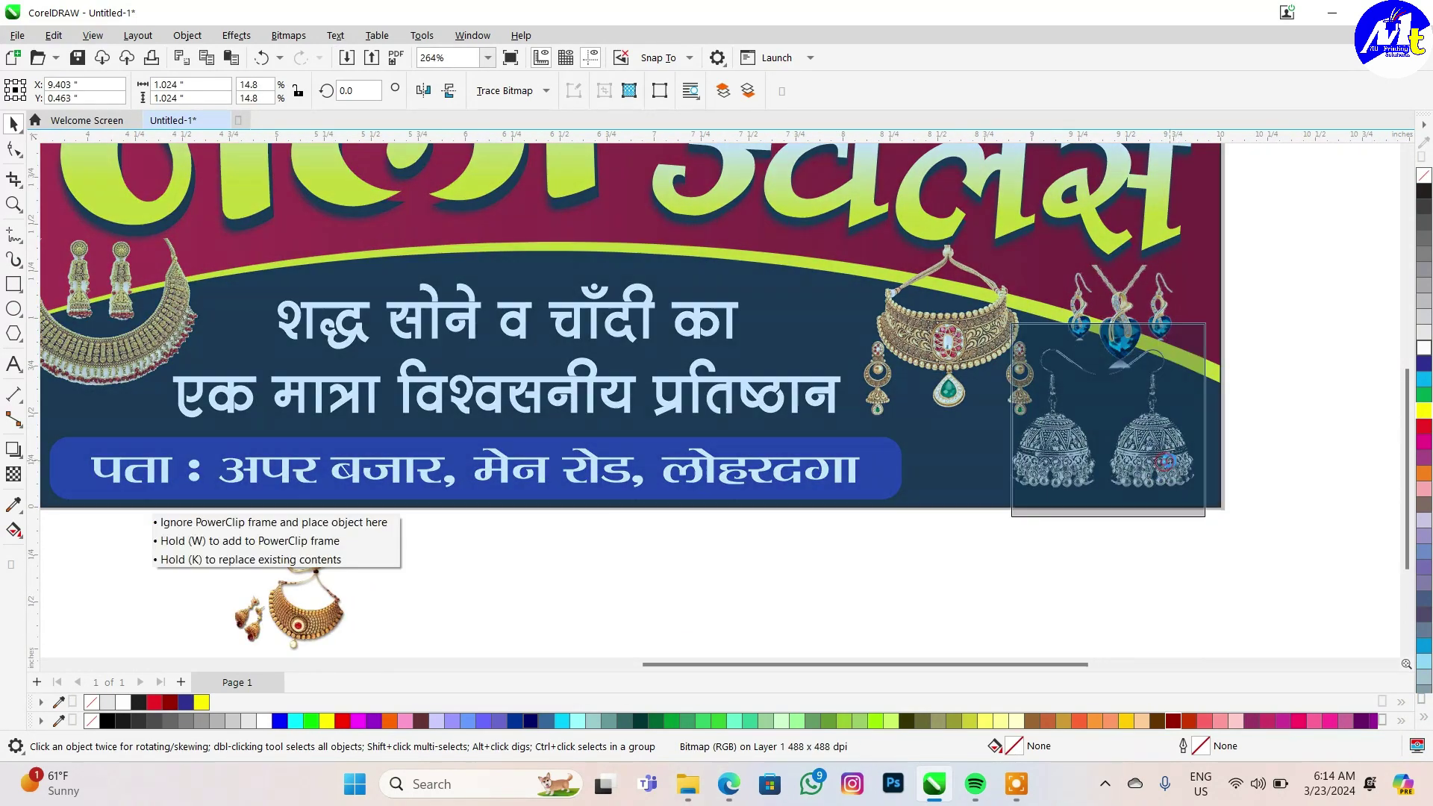
left_click(448, 478)
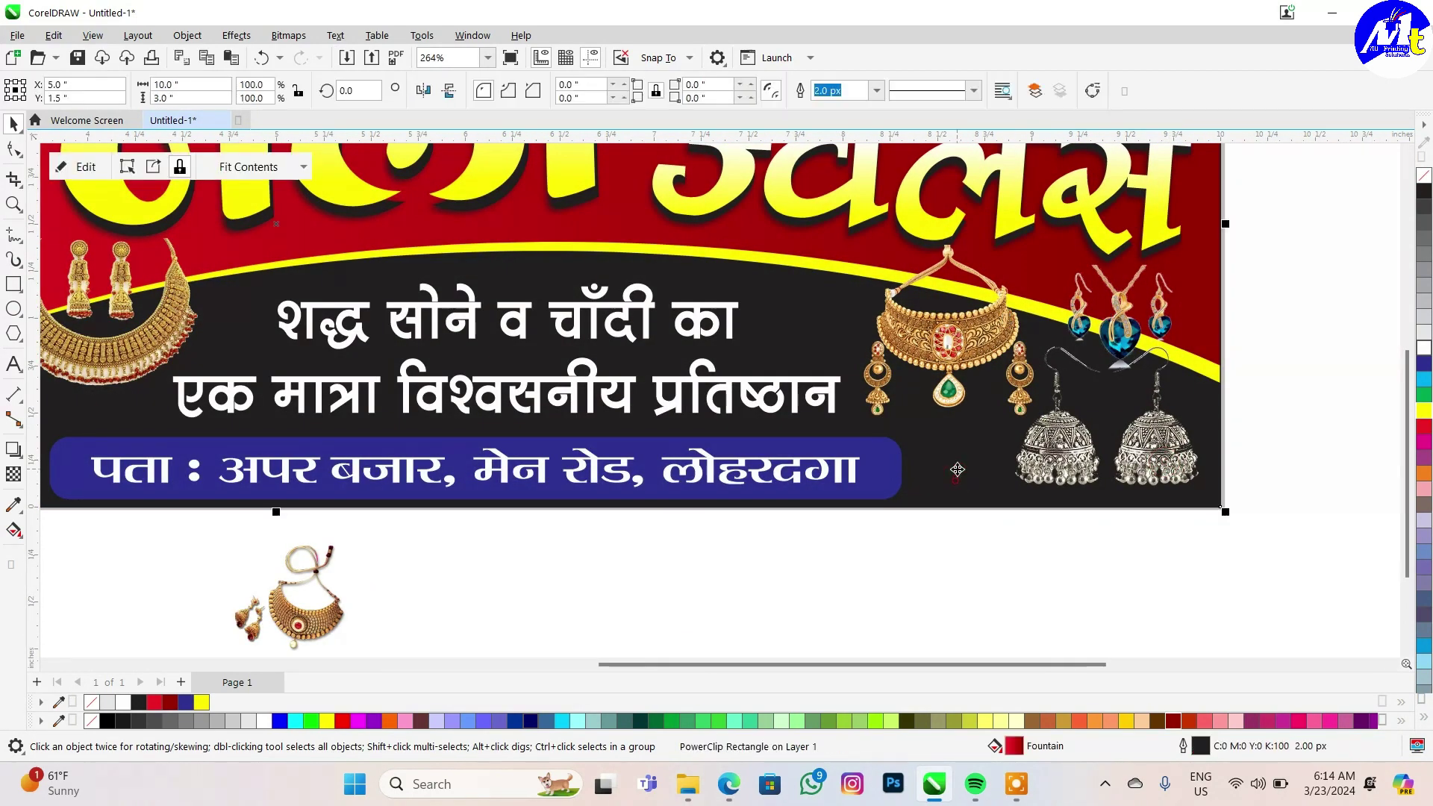
- Move the small necklace onto the dark panel, enlarge it slightly and review the banner
scroll(452, 586, "down", 1)
scroll(453, 586, "down", 1)
left_click_drag(452, 586, 760, 423)
scroll(760, 423, "up", 2)
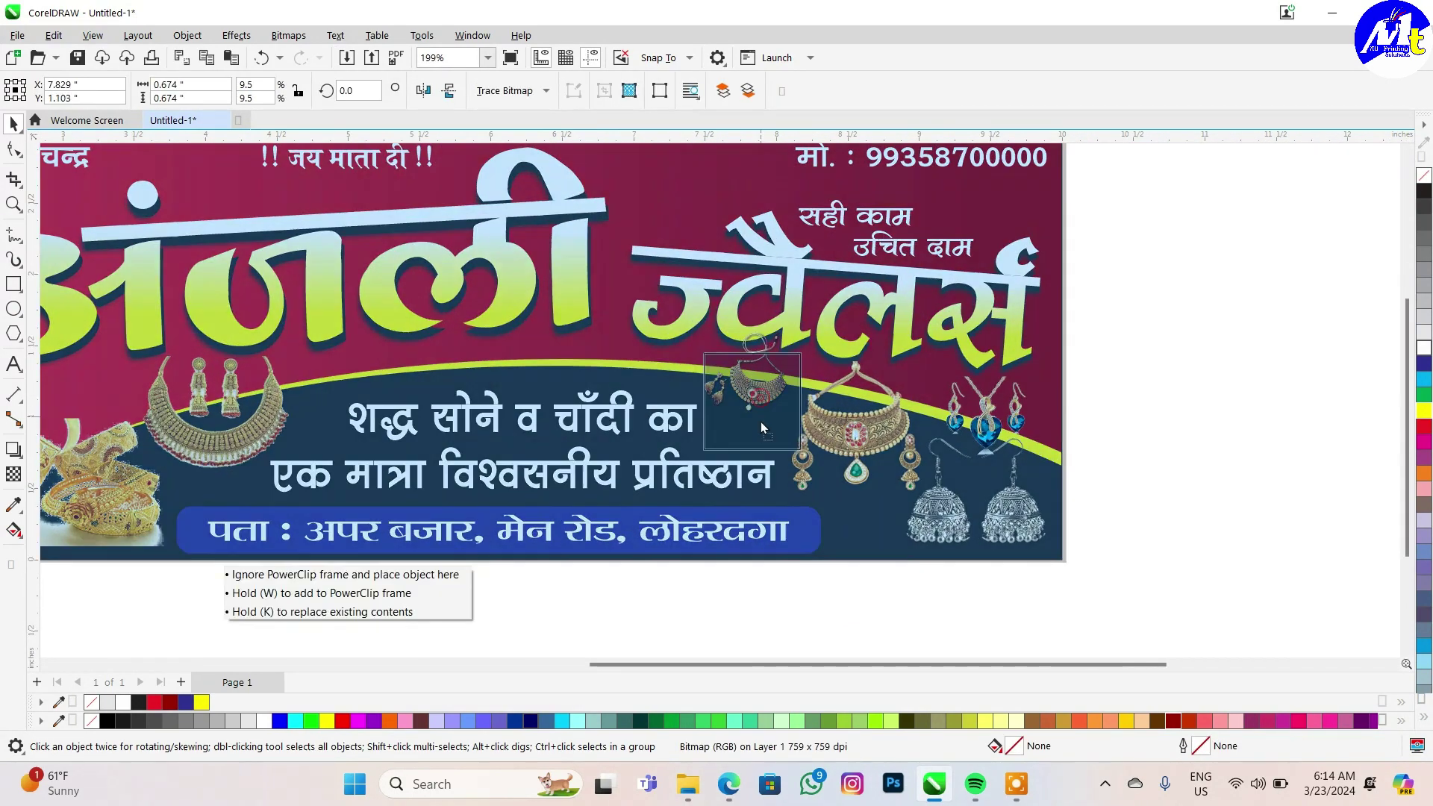
left_click_drag(796, 470, 825, 498)
scroll(746, 429, "up", 1)
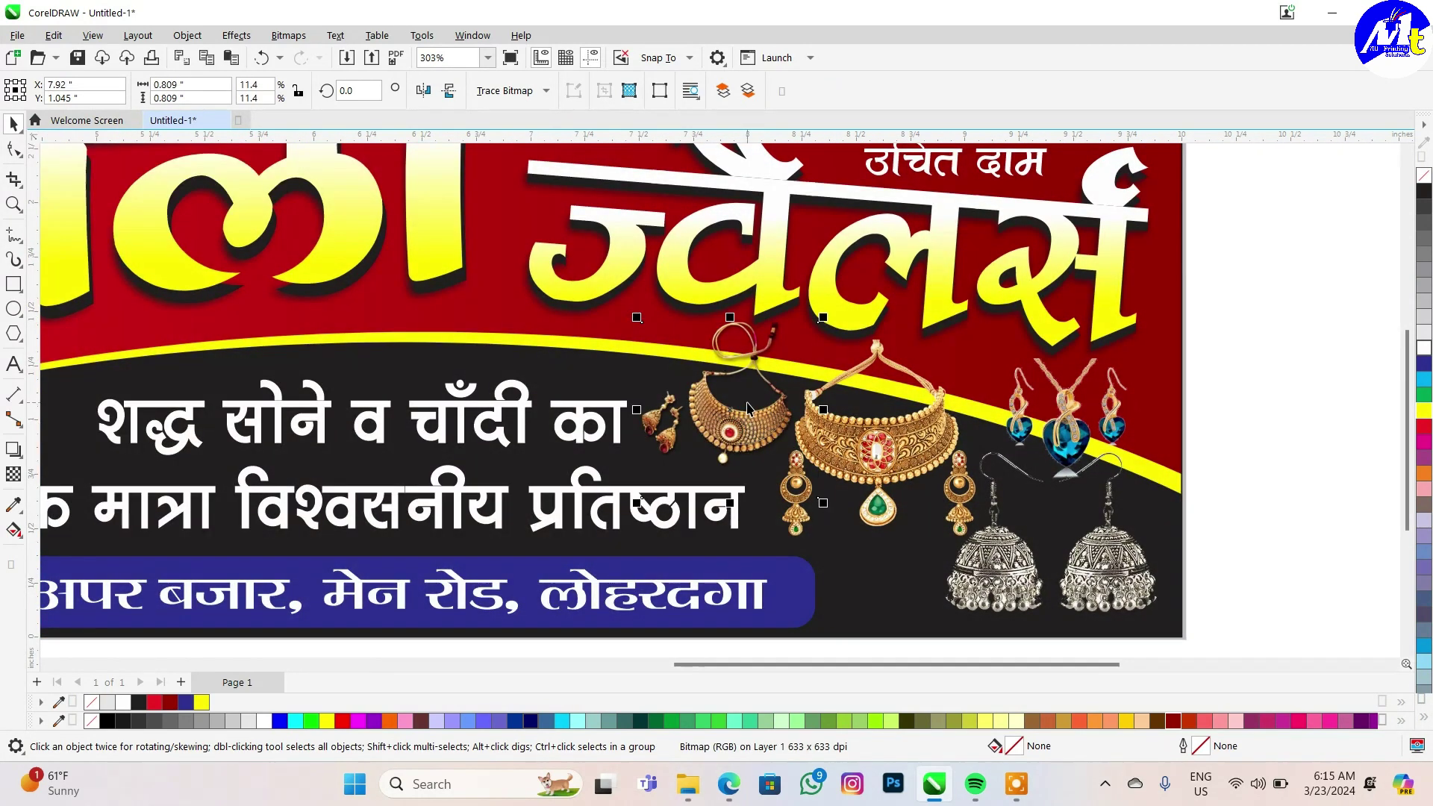
scroll(836, 396, "down", 7)
left_click(1032, 393)
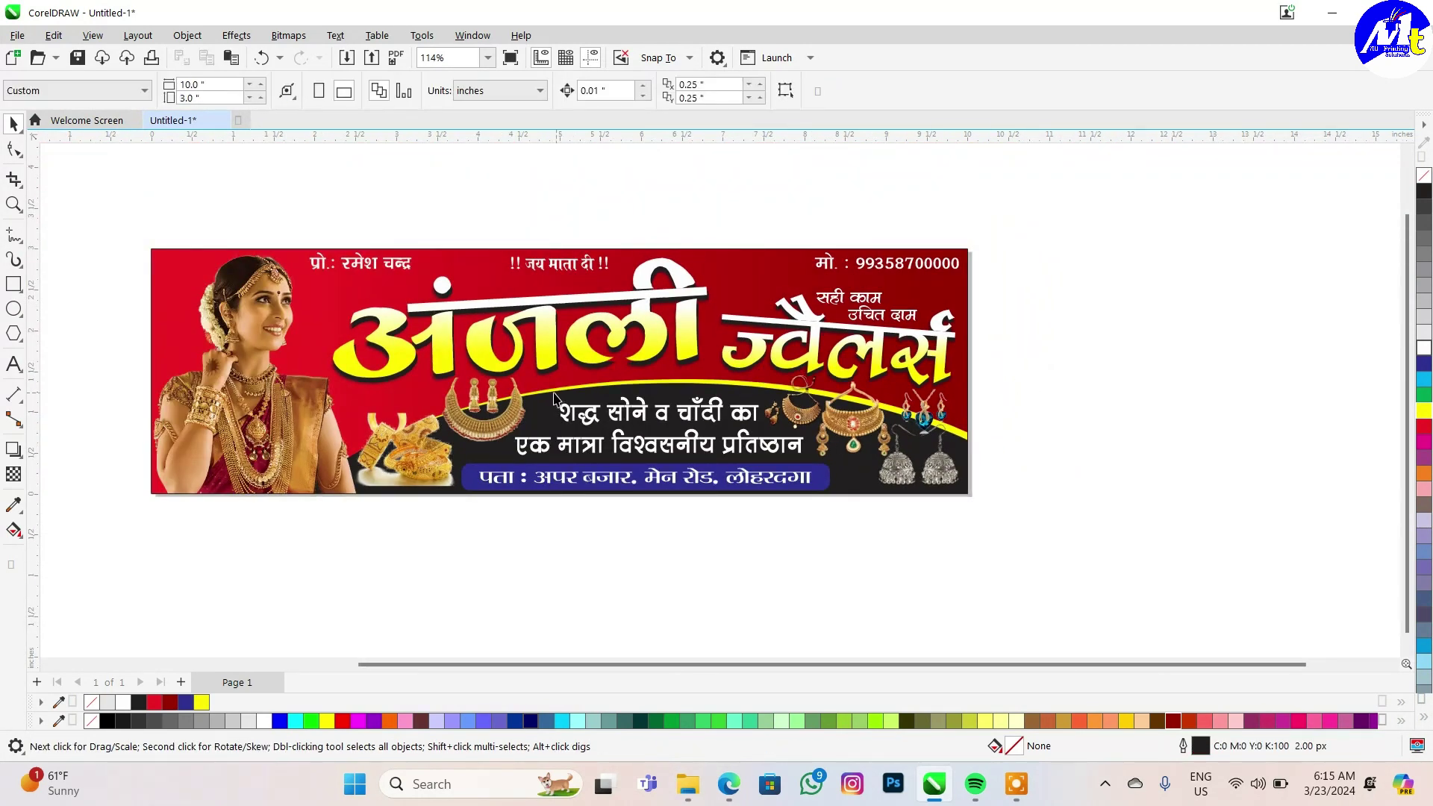
left_click(531, 322)
- Convert अंजली to a bitmap and apply a Bubbles texture with diameter 40 and coverage 31
scroll(522, 338, "up", 2)
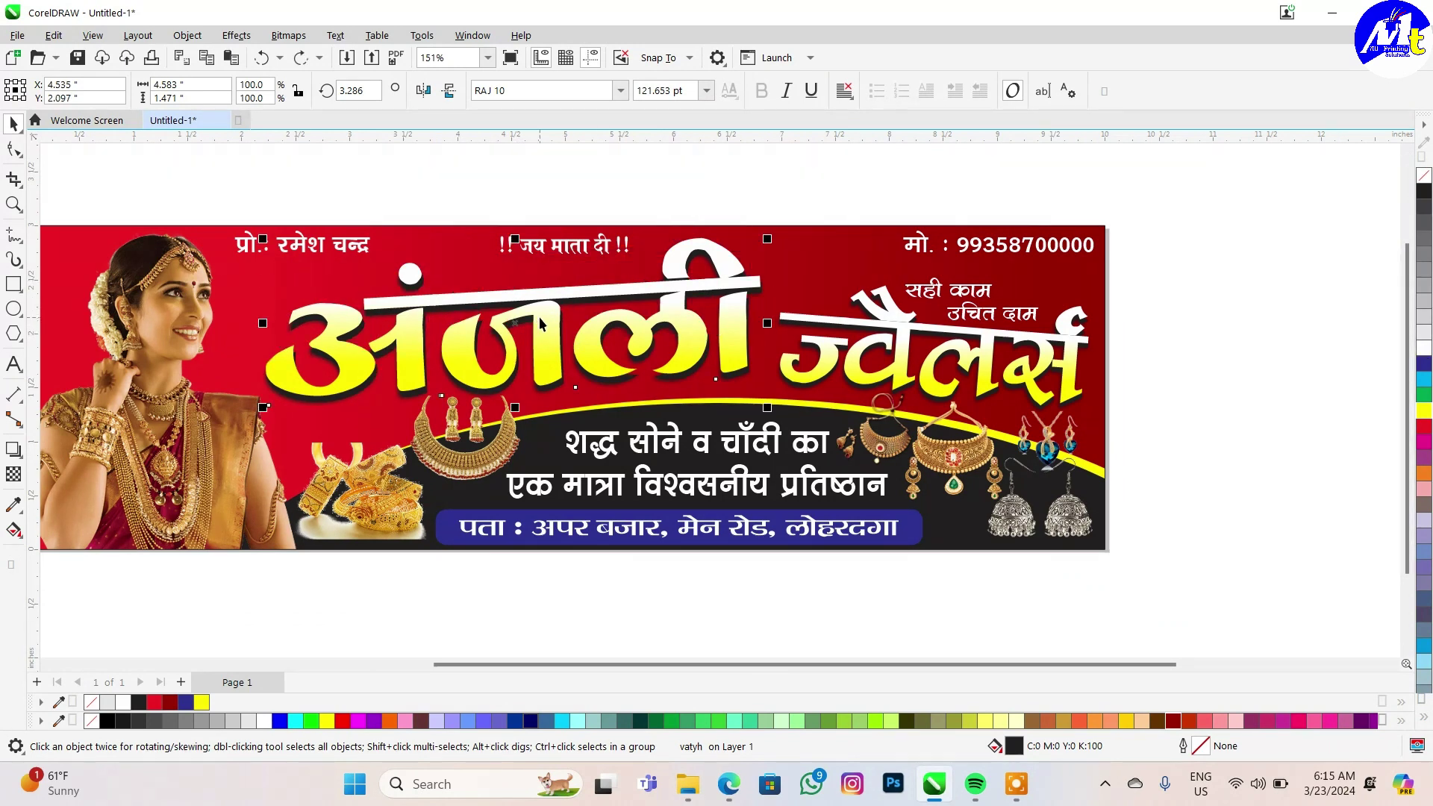
key("ctrl+z")
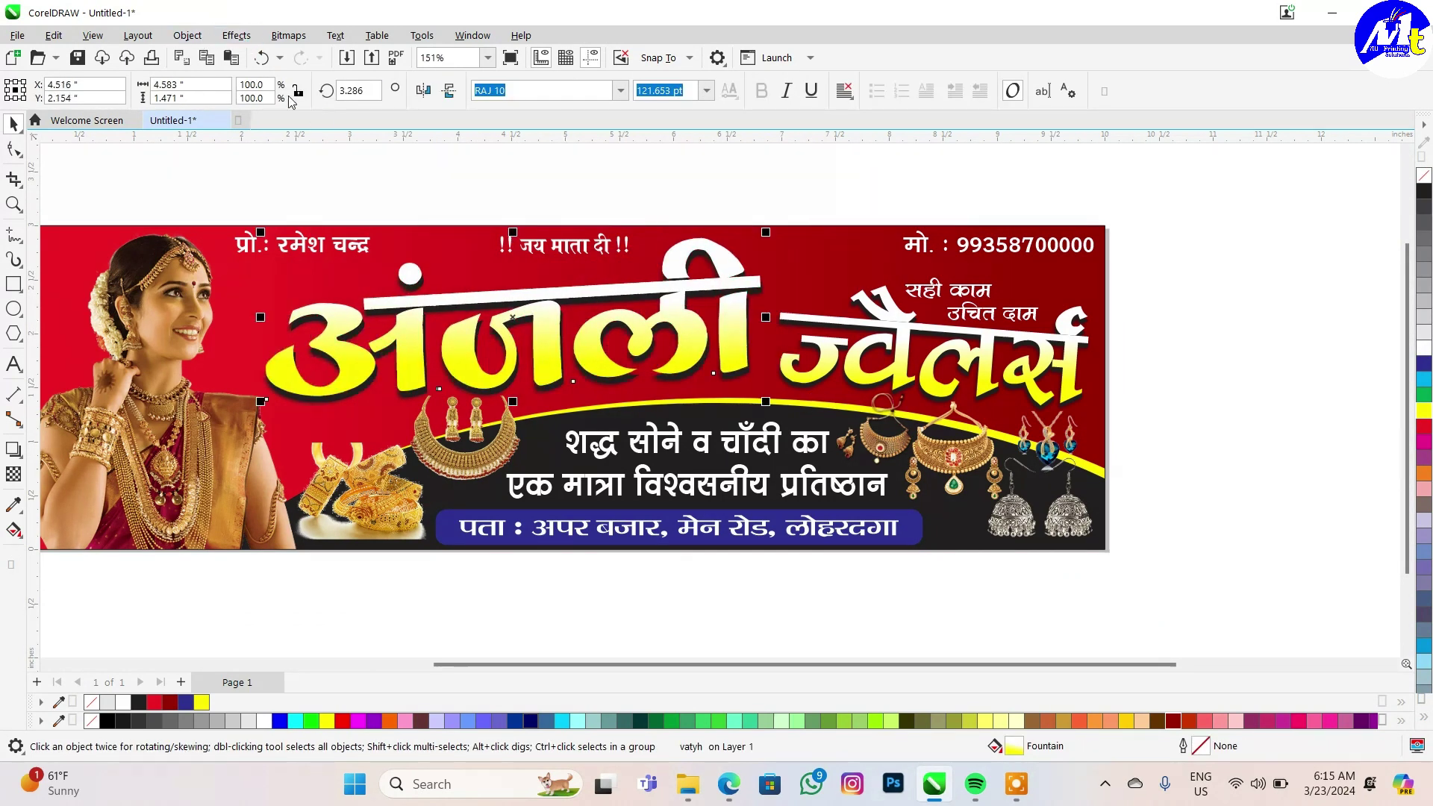
left_click(288, 35)
left_click(321, 55)
left_click(729, 484)
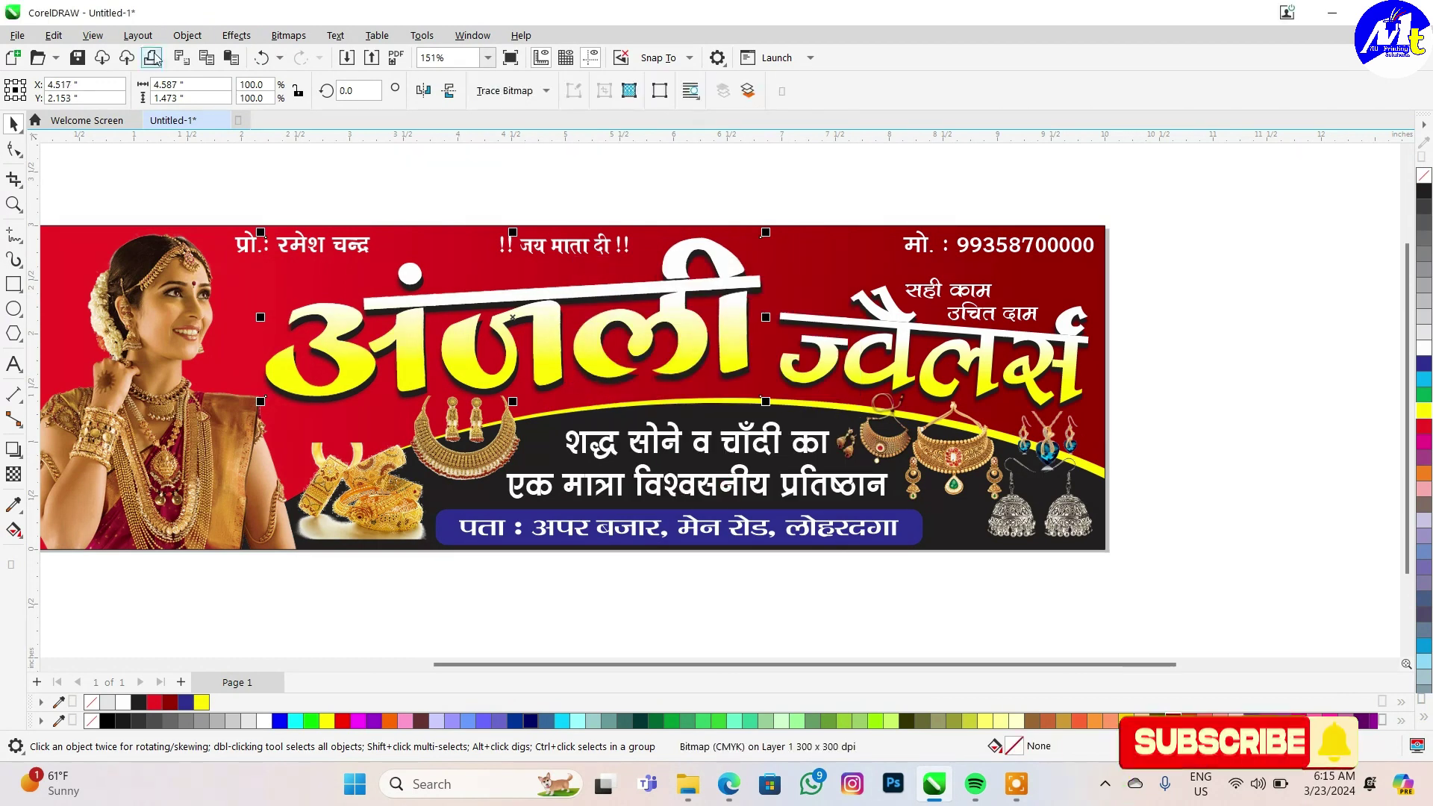
left_click(236, 35)
mouse_move(257, 334)
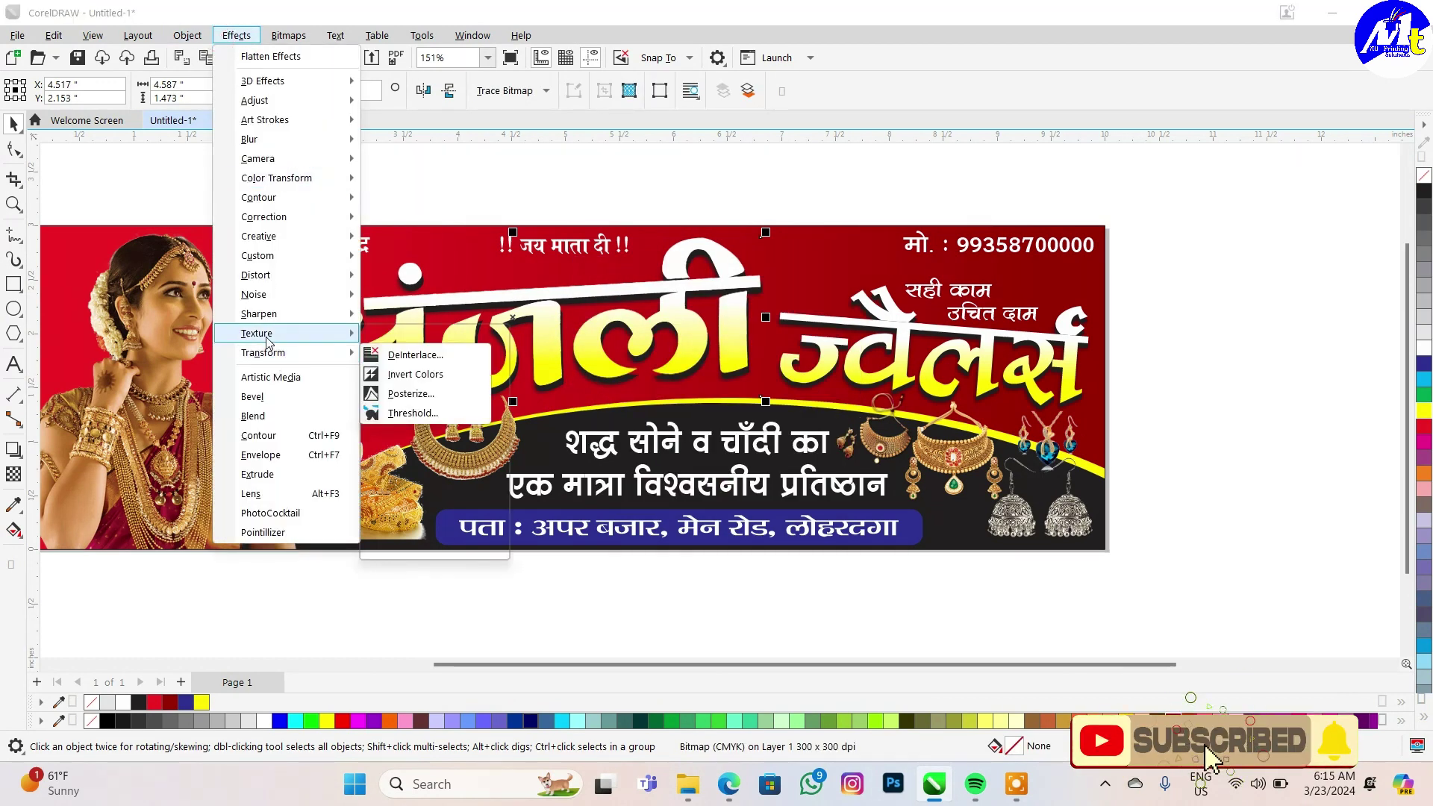
left_click(474, 351)
left_click_drag(644, 282, 460, 516)
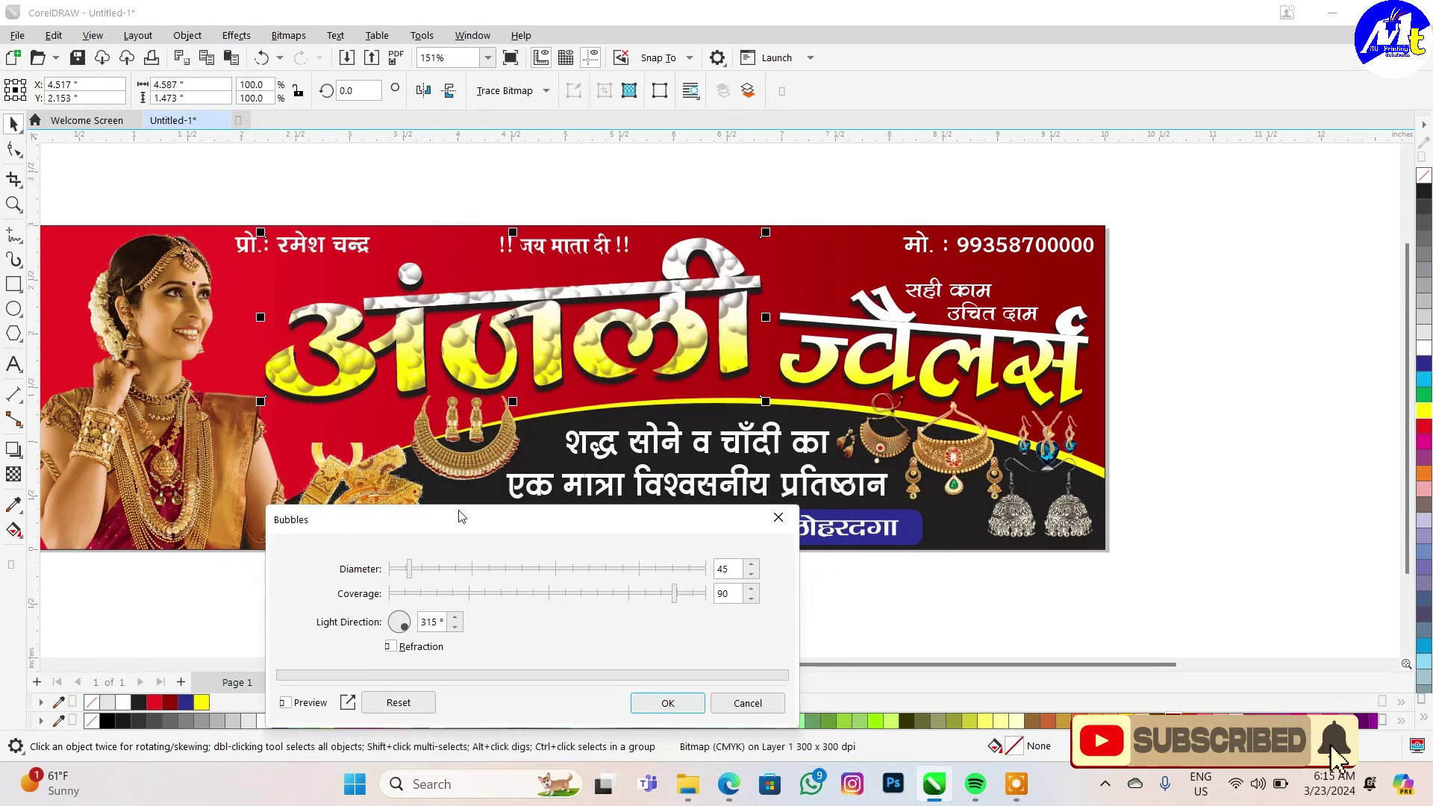
left_click(458, 571)
left_click(407, 569)
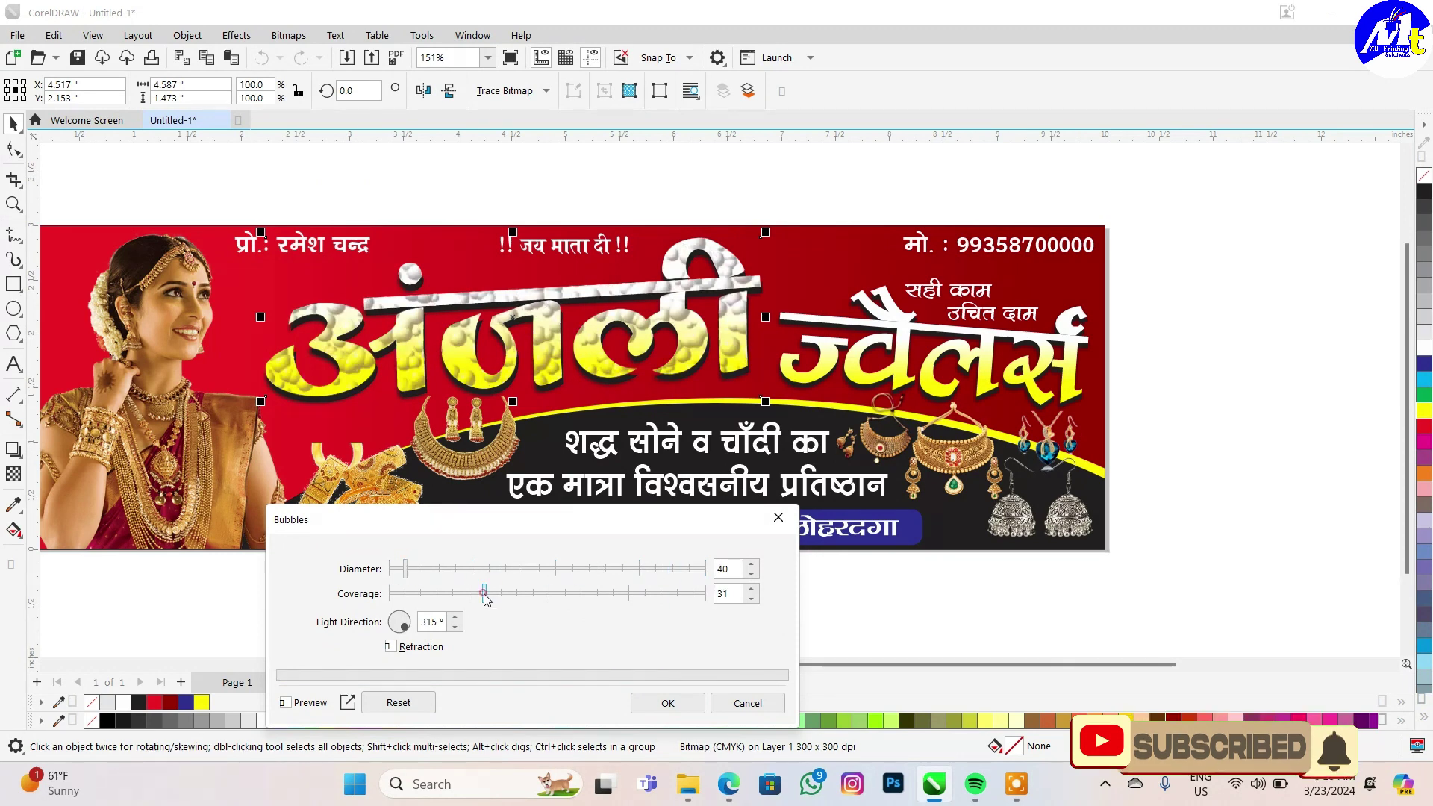
left_click(485, 594)
left_click(668, 703)
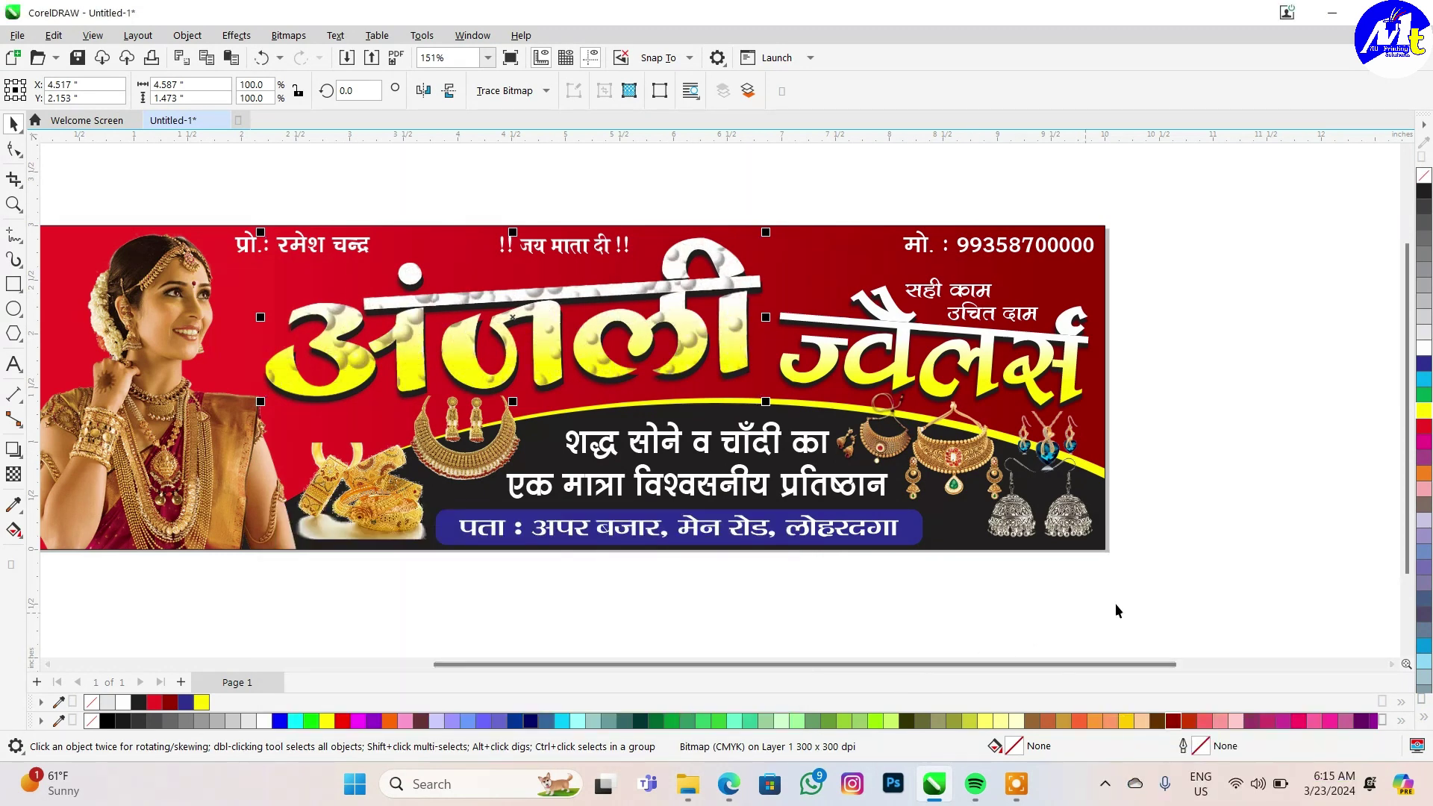
- Convert ज्वैलर्स to a bitmap and apply the Bubbles texture with an adjusted diameter
left_click(1117, 607)
left_click(884, 327)
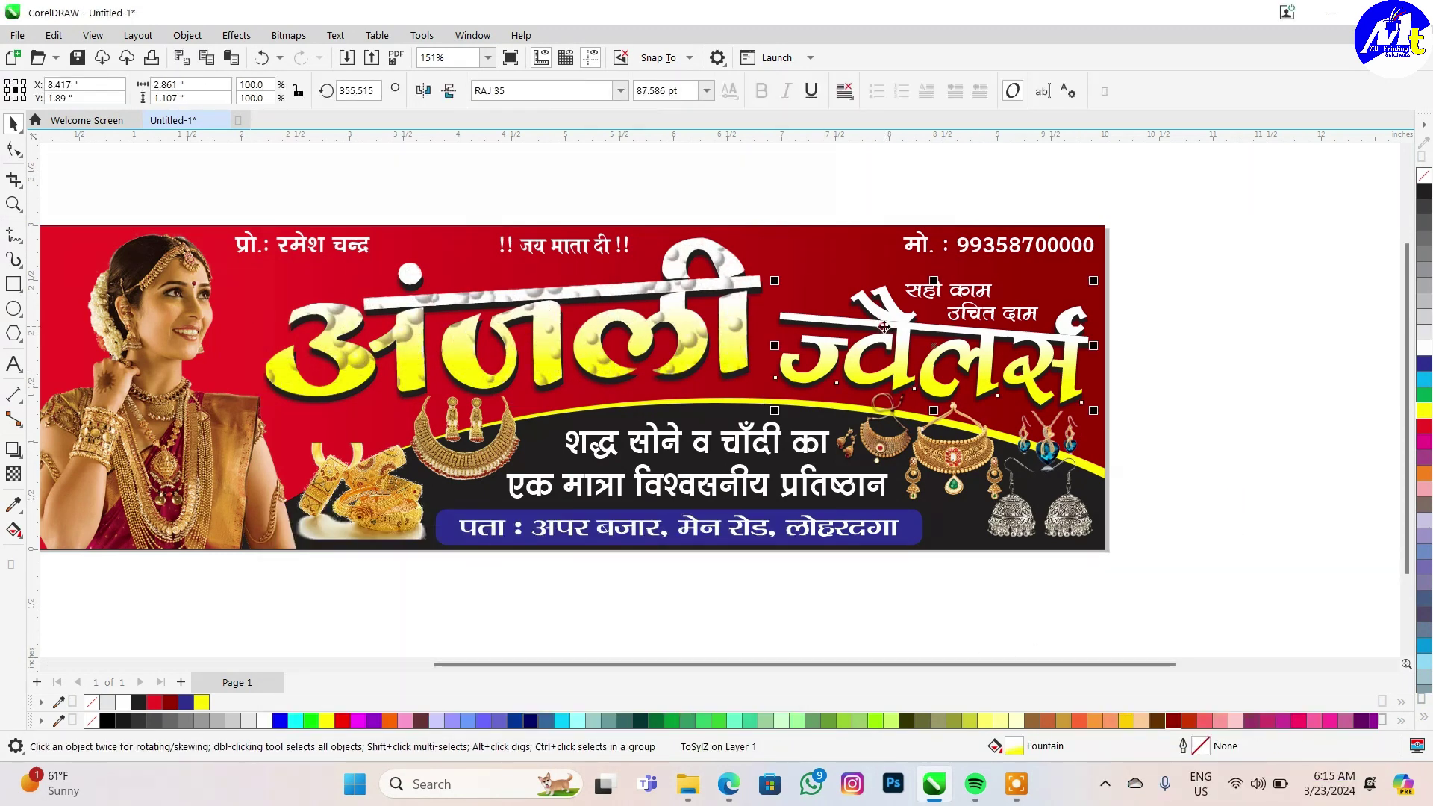
left_click(289, 35)
left_click(314, 56)
left_click(717, 485)
left_click(236, 35)
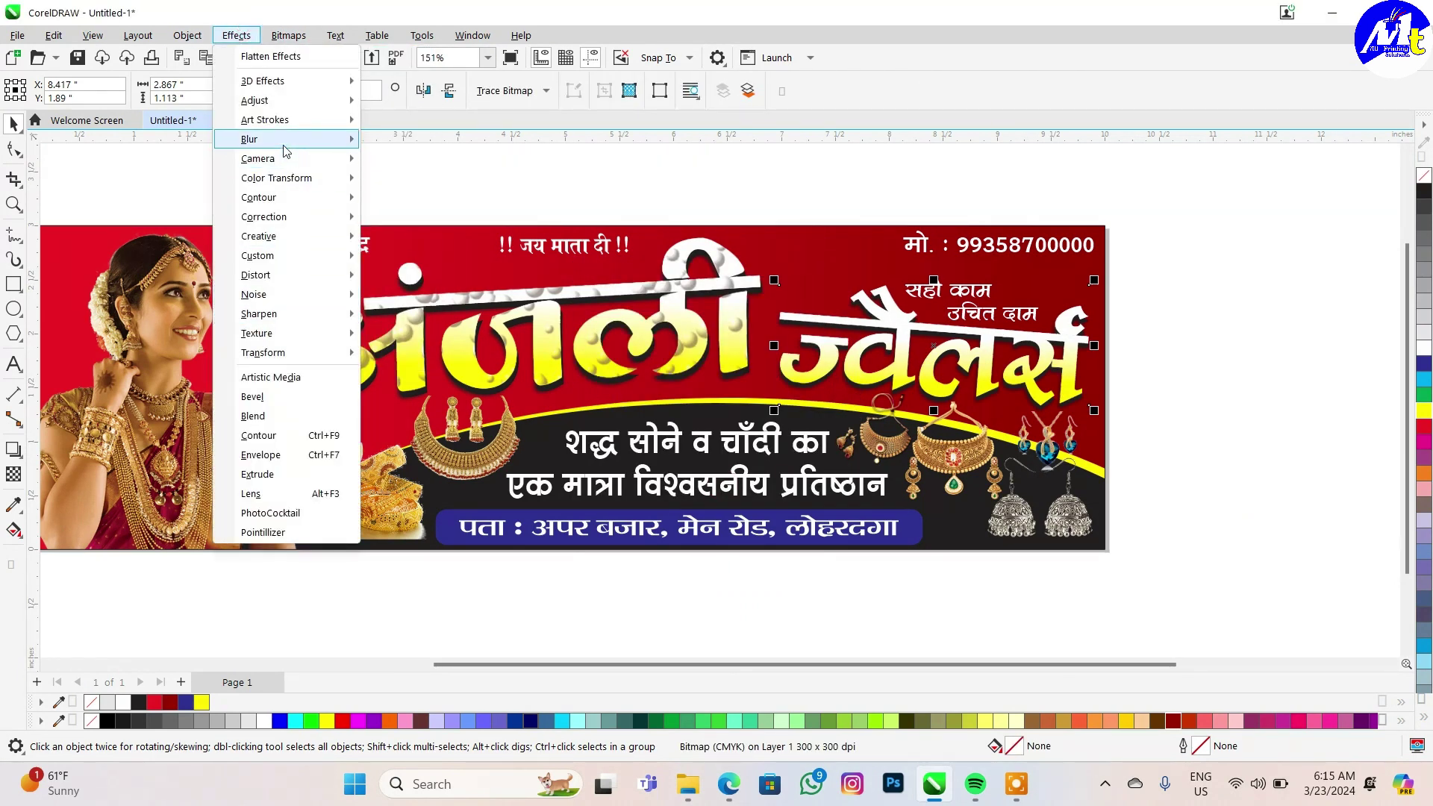
mouse_move(257, 333)
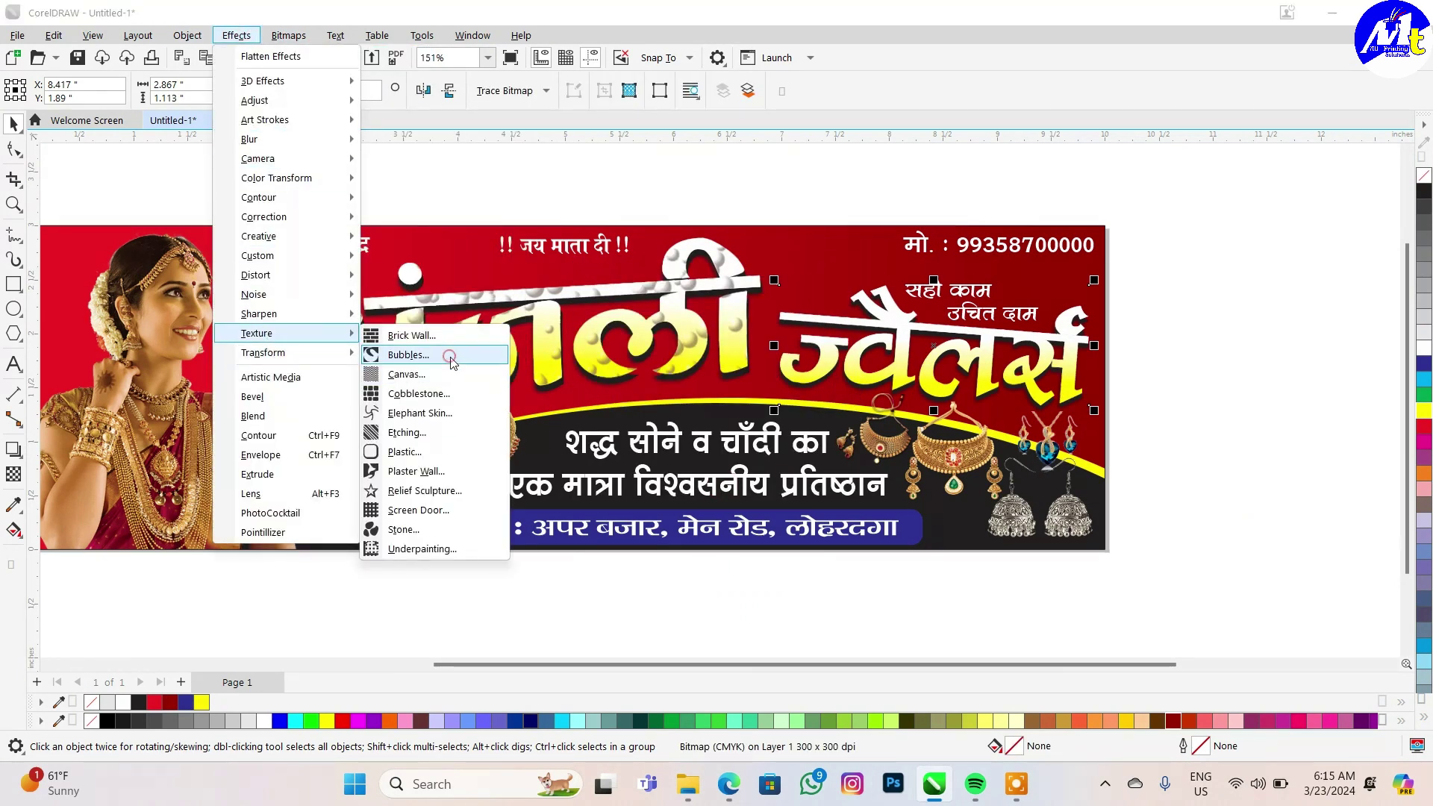
left_click(450, 363)
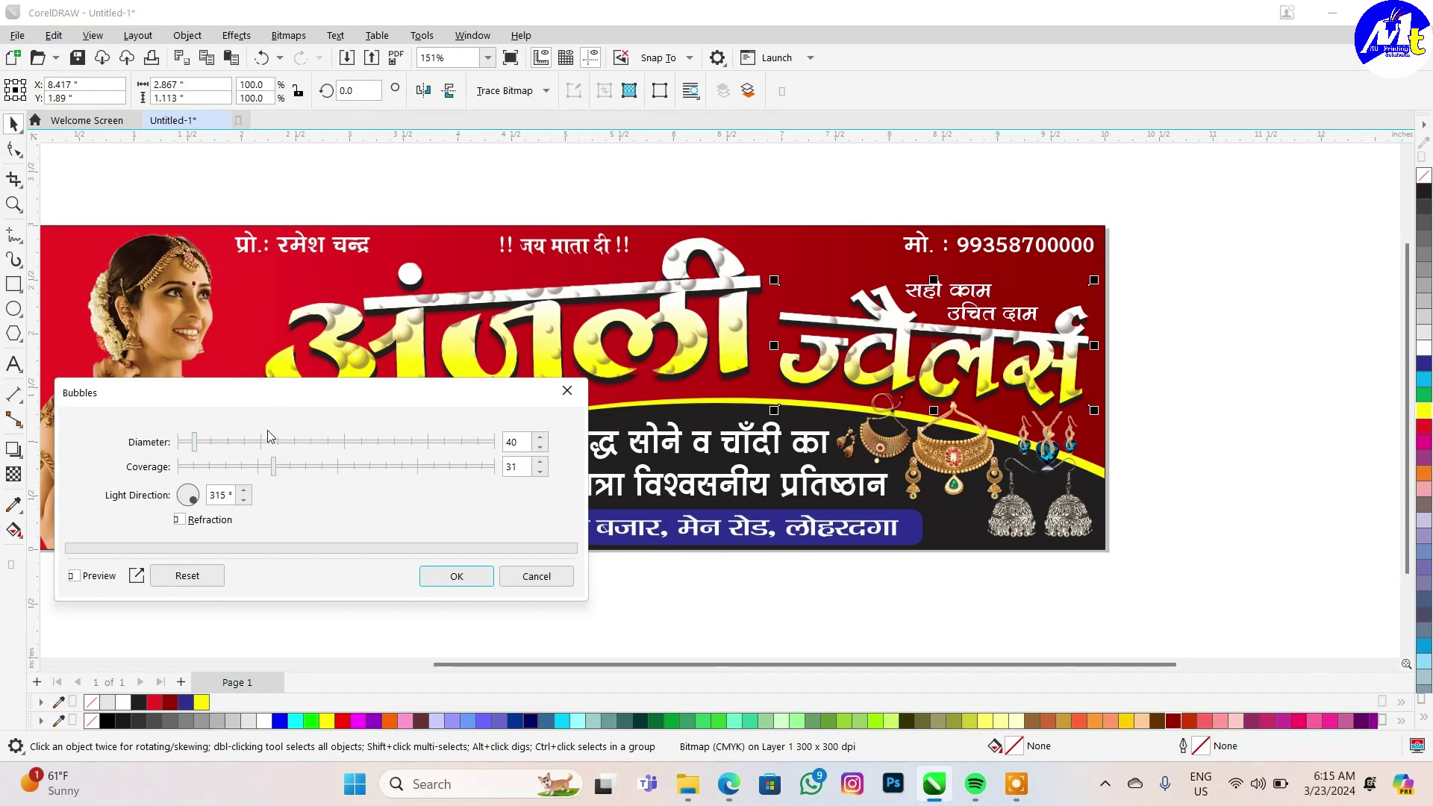
left_click(266, 442)
left_click(457, 577)
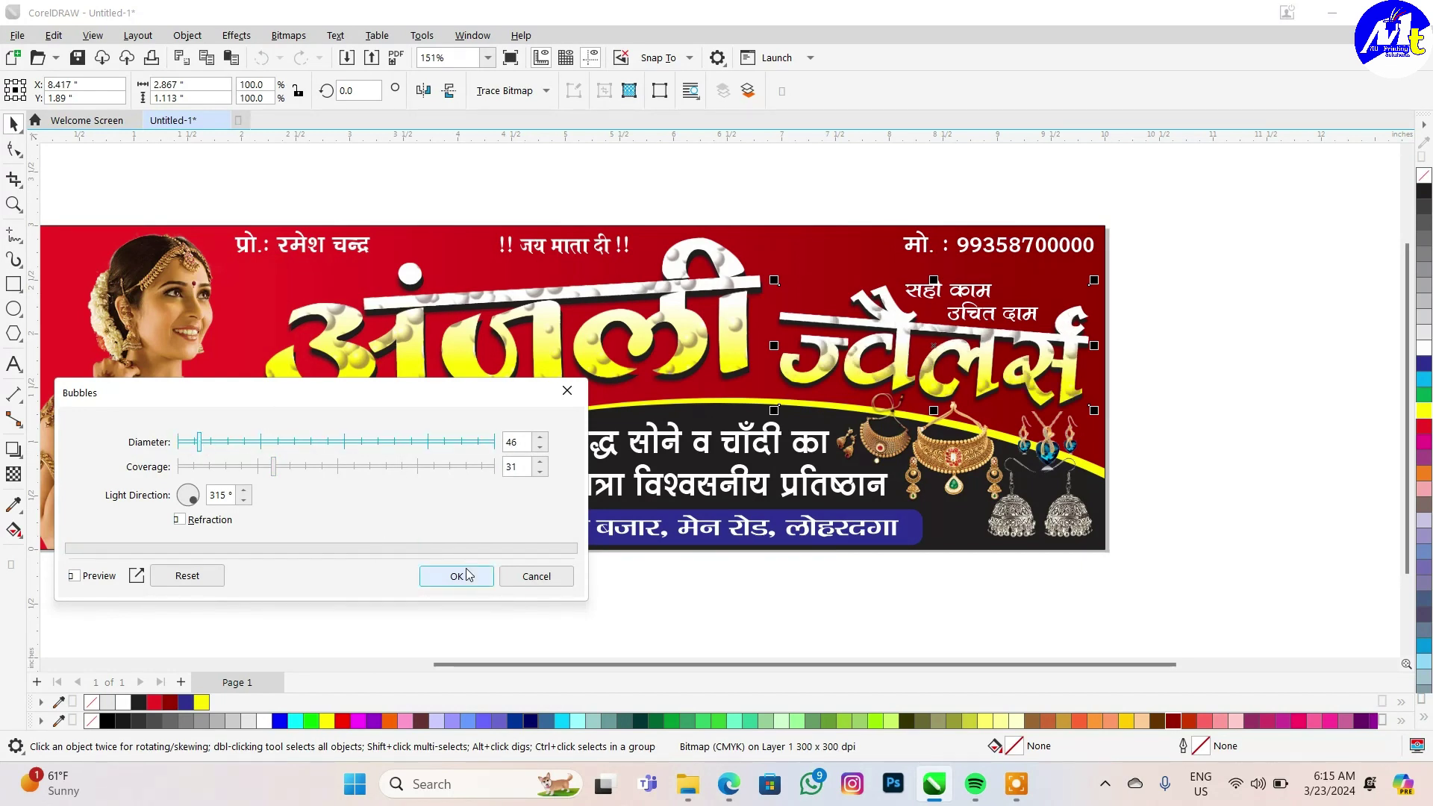
scroll(644, 291, "down", 3)
scroll(643, 292, "up", 2)
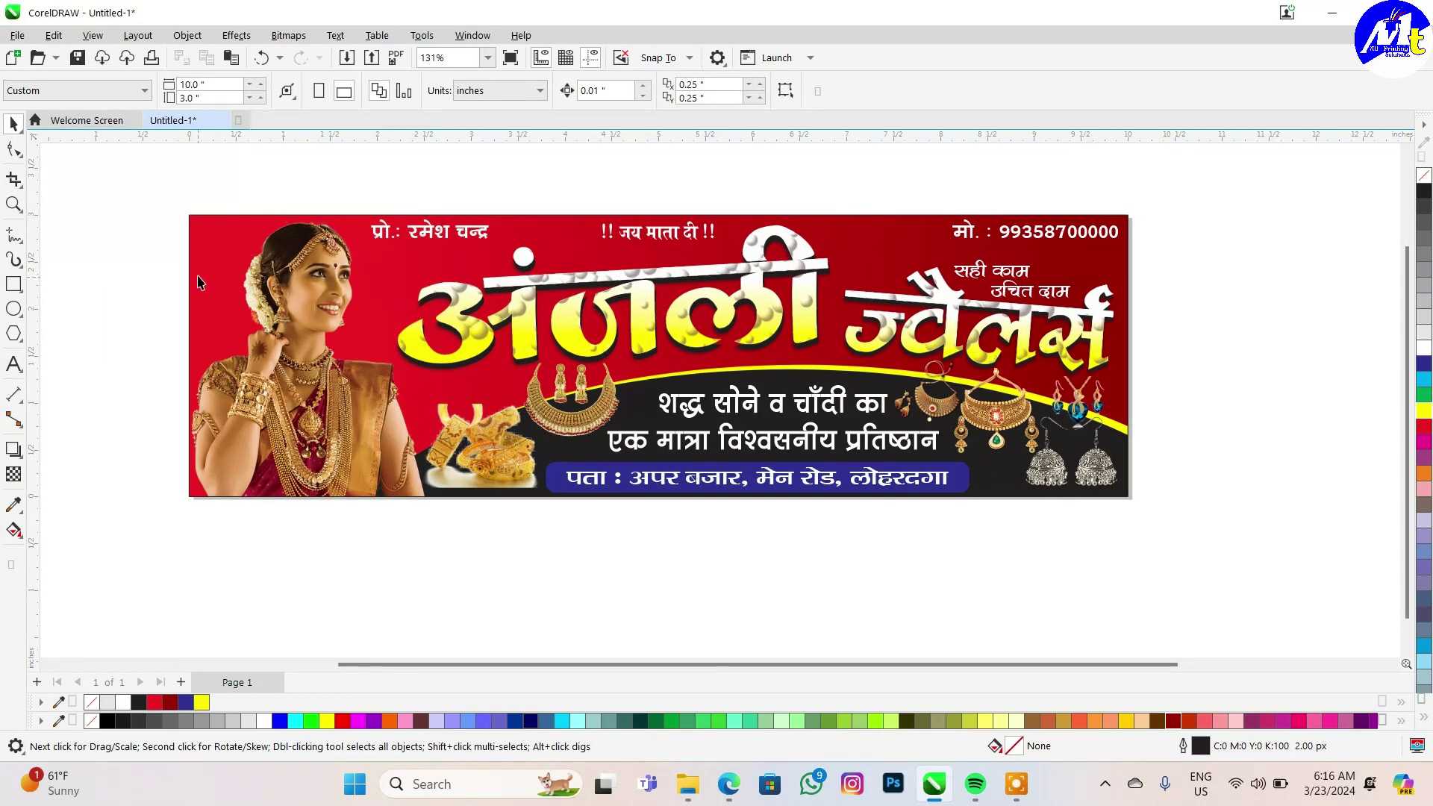
- Drag a left-to-right fountain fill across the banner background, ending in dark red #570C0E
left_click(841, 248)
key("t")
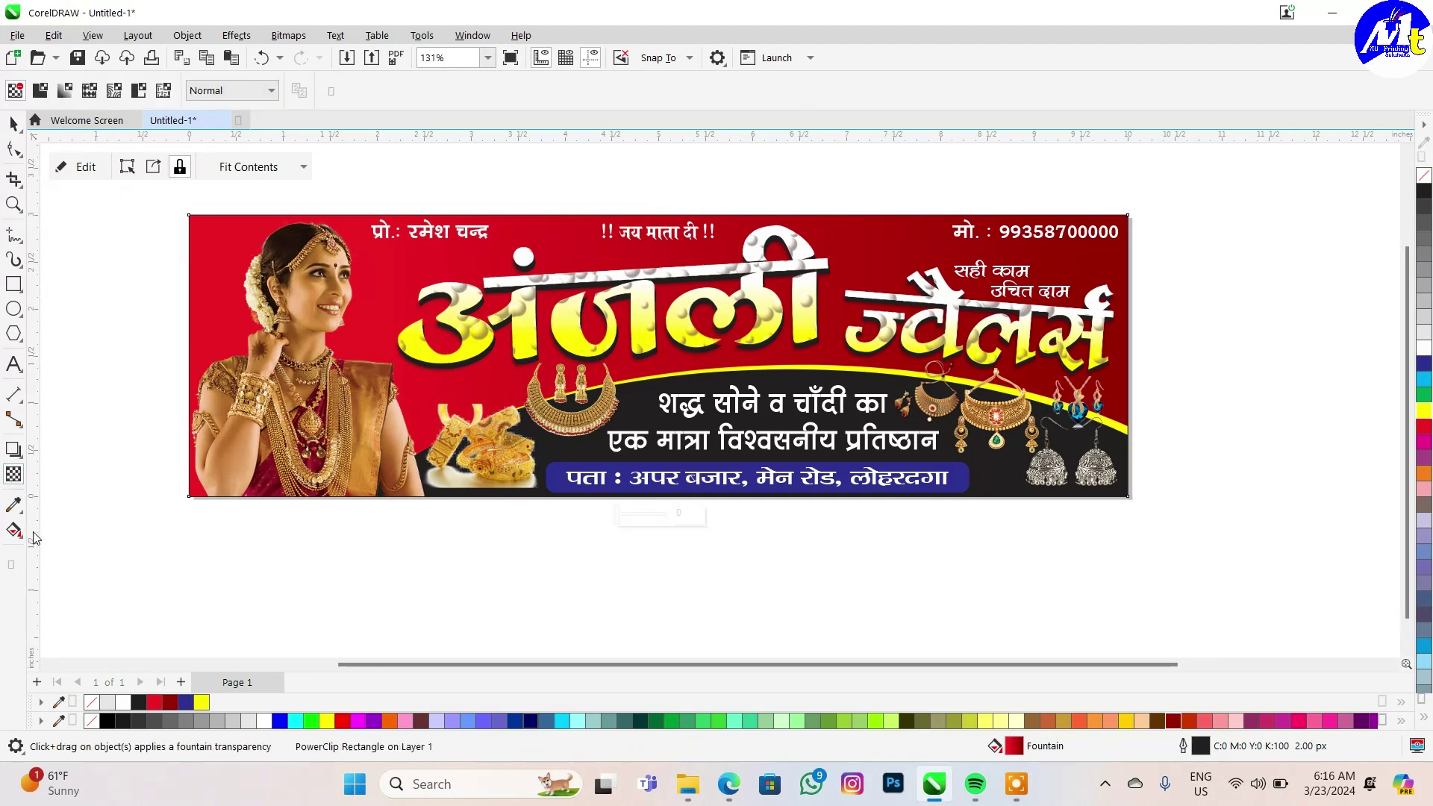
left_click(13, 530)
left_click_drag(375, 326, 954, 332)
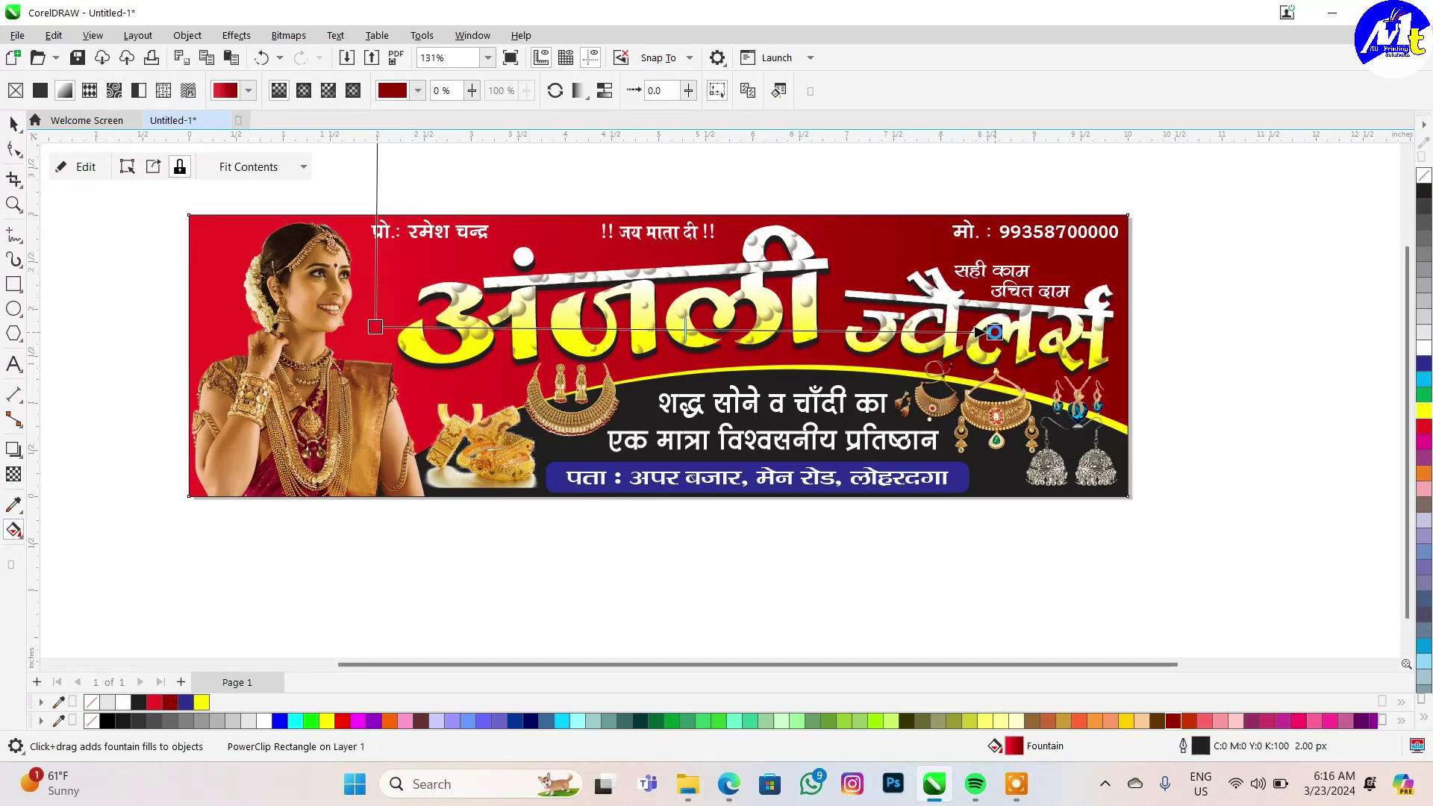
left_click(994, 332)
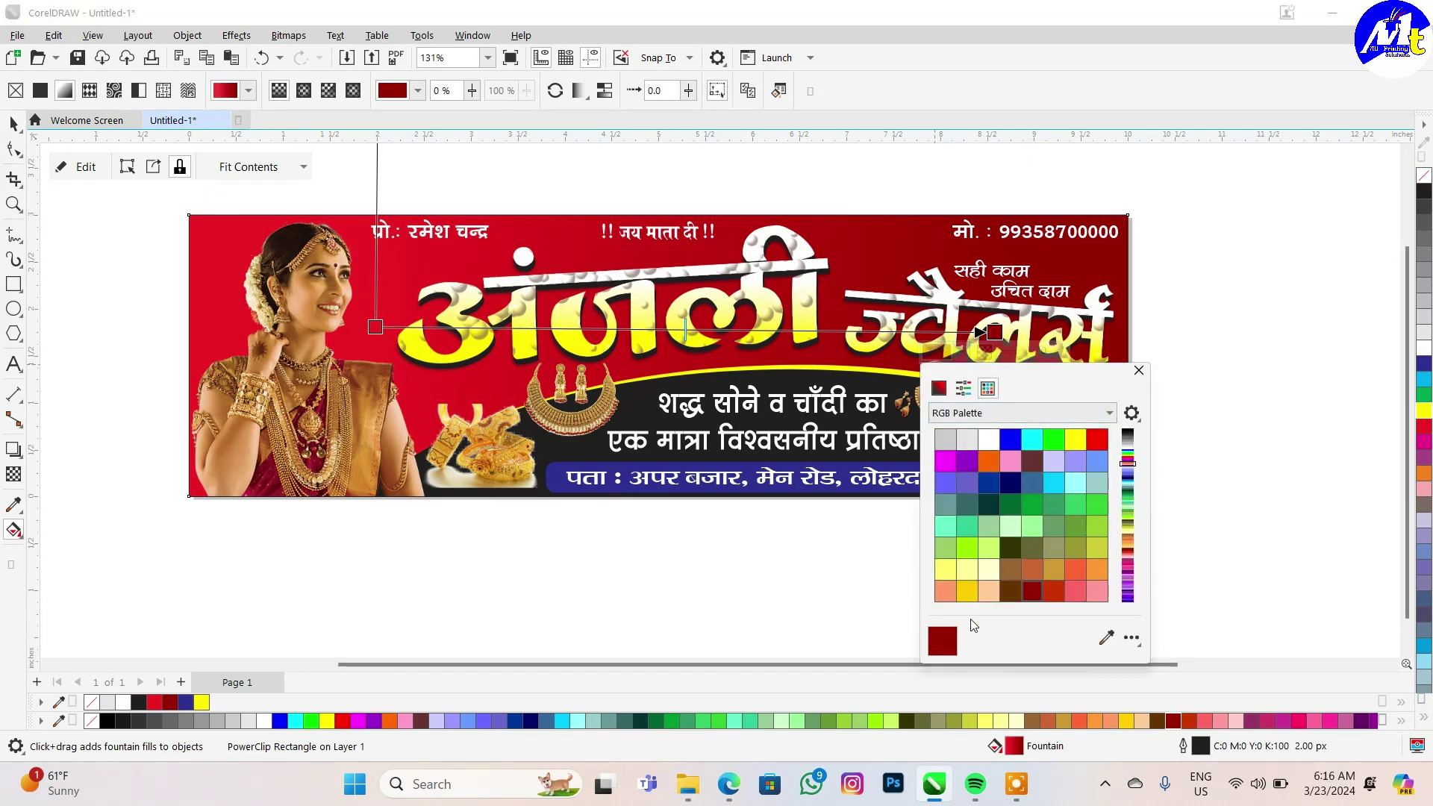
left_click(939, 388)
left_click(1042, 516)
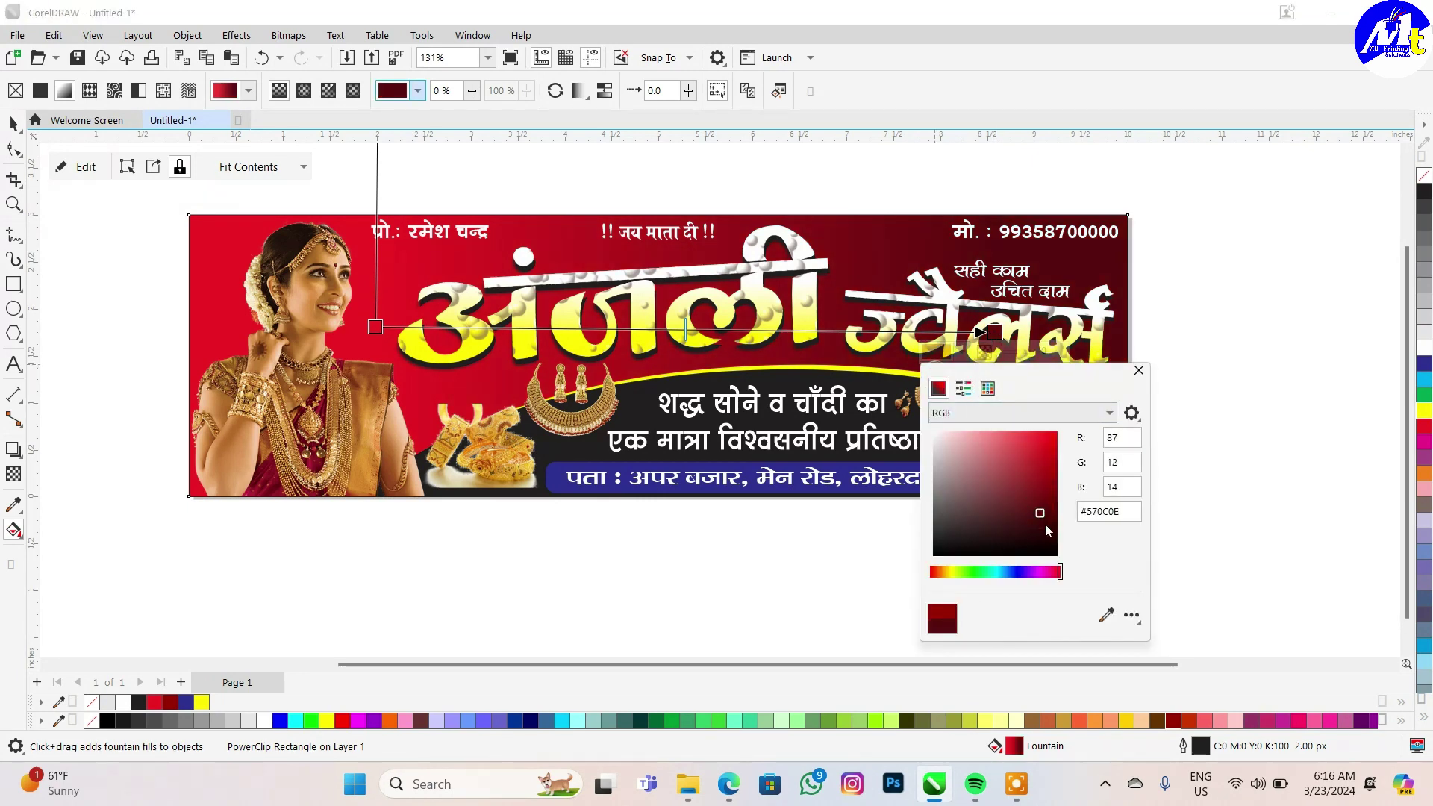
scroll(933, 326, "down", 1)
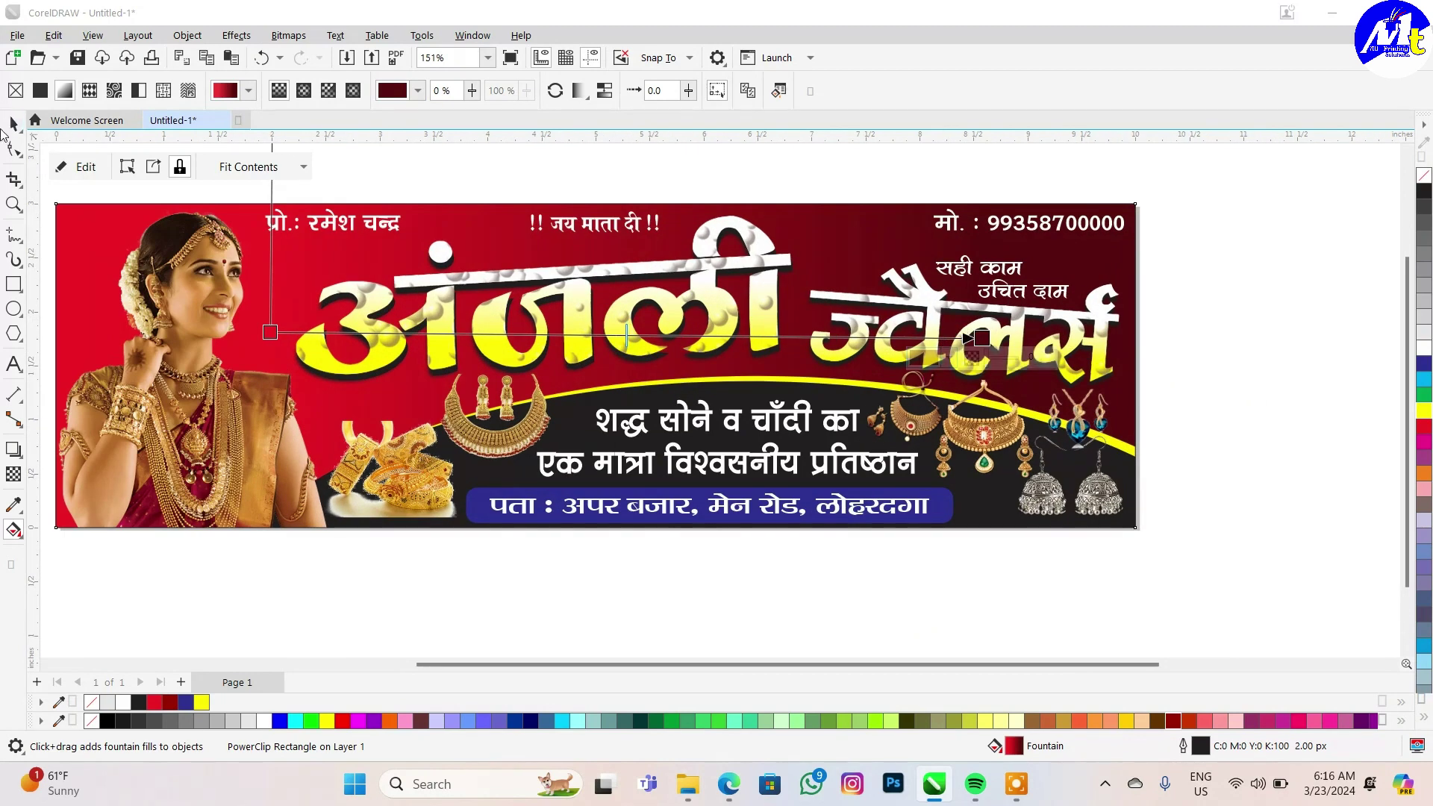
key("space")
left_click(1178, 273)
- Select the two small tagline lines, then deselect them
scroll(907, 291, "up", 3)
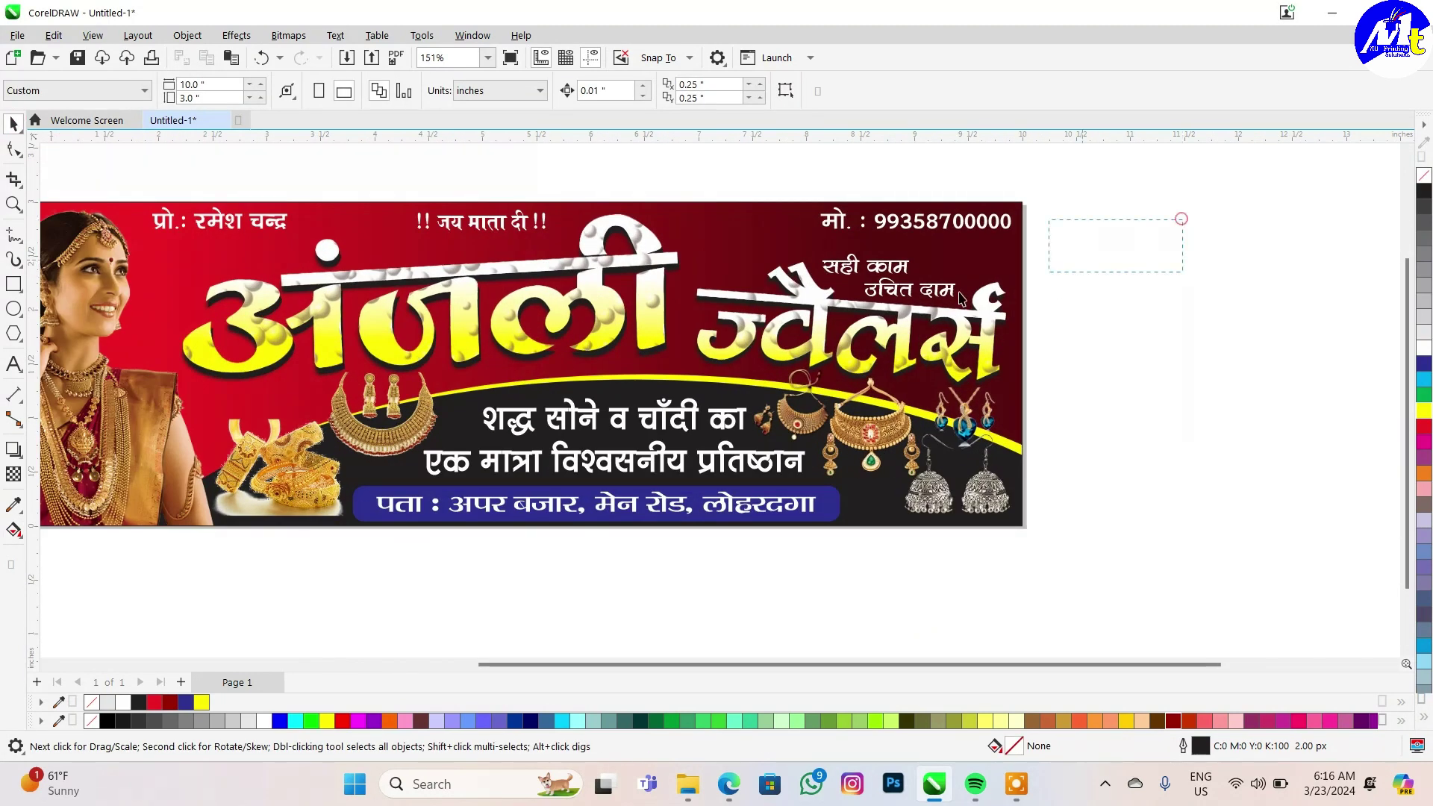
left_click_drag(1183, 218, 895, 299)
scroll(969, 325, "down", 3)
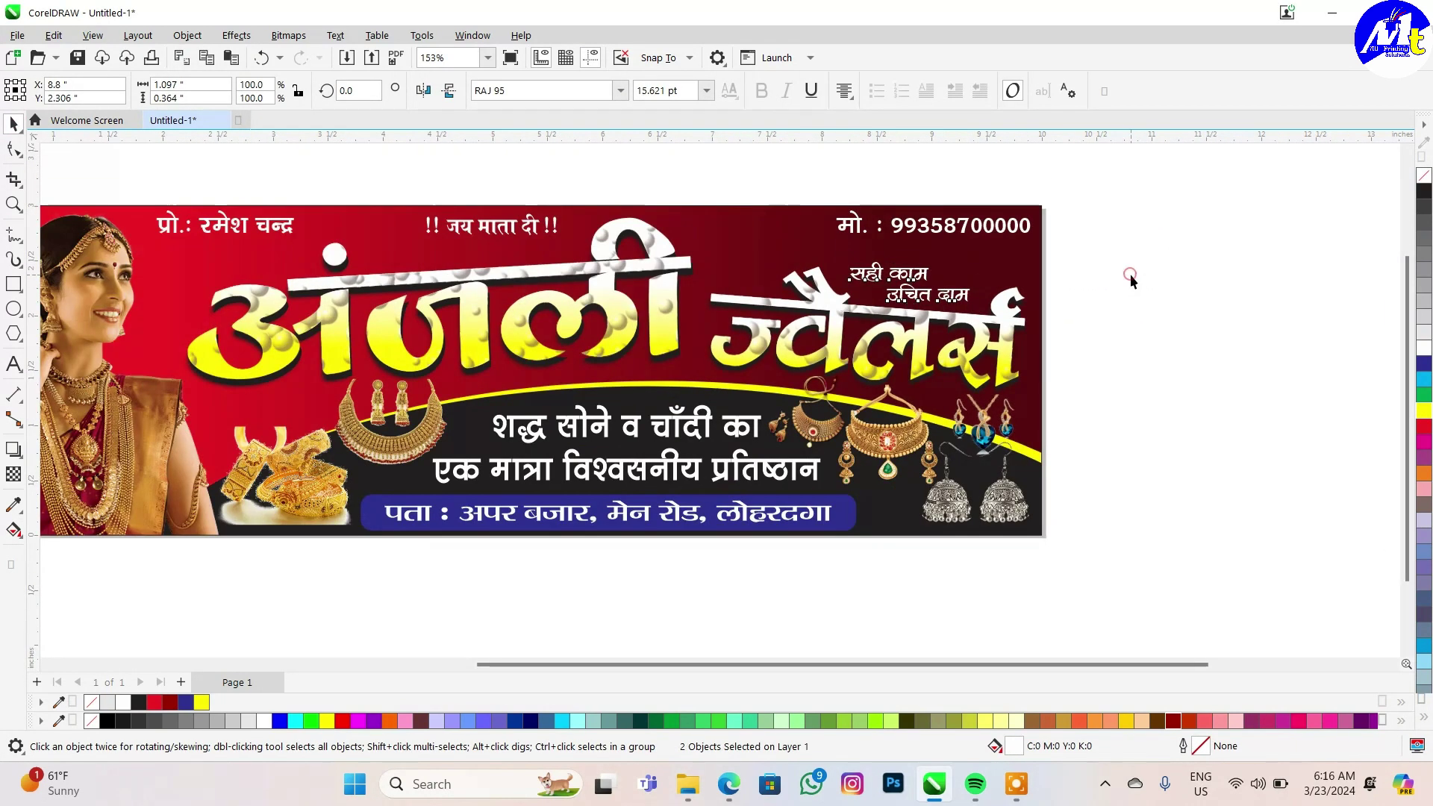
left_click(1130, 275)
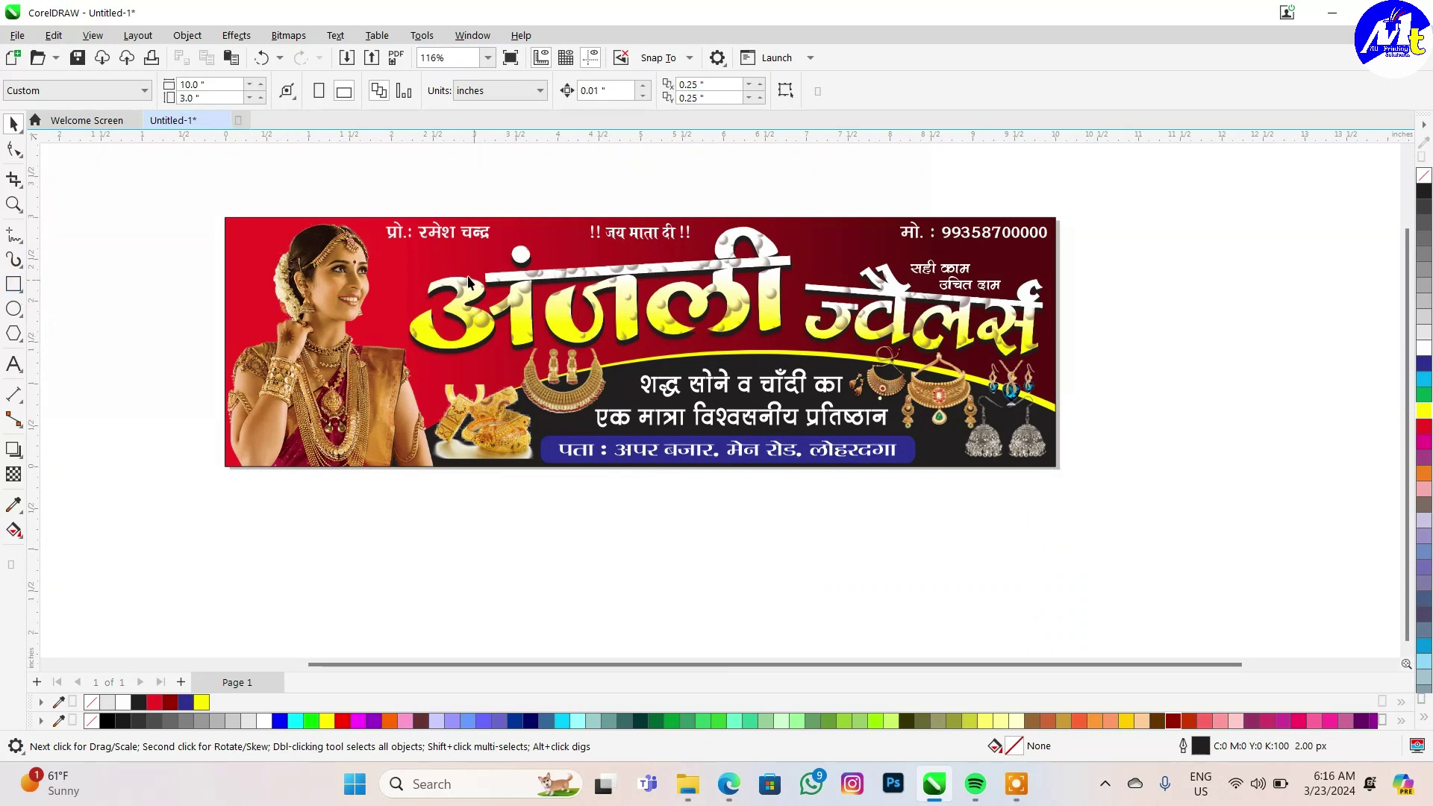
- Undo twice, then delete the left-side shapes and the small earring image
left_click(765, 296)
key("ctrl+z")
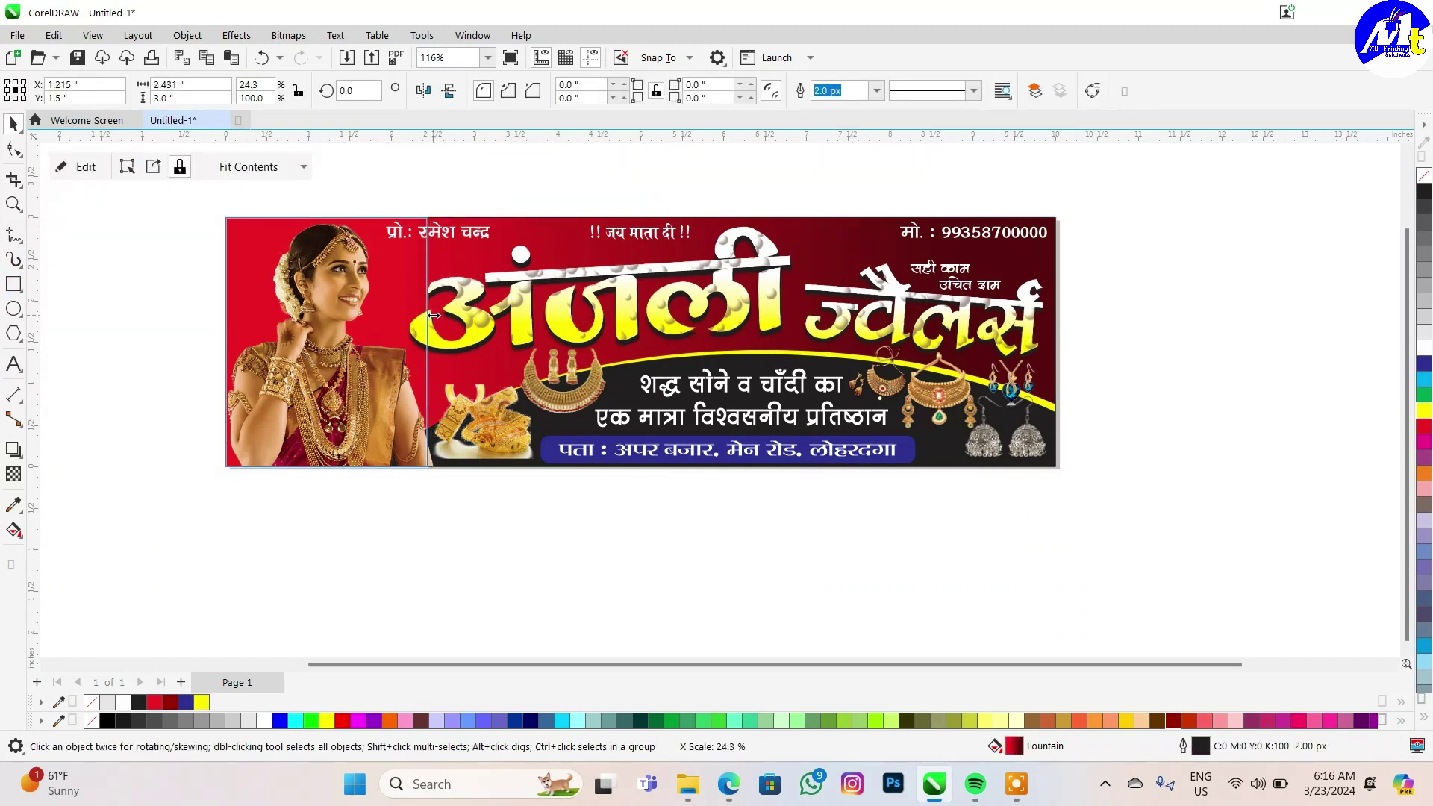
key("ctrl+z")
key("ctrl+z")
key("Delete")
left_click(364, 406)
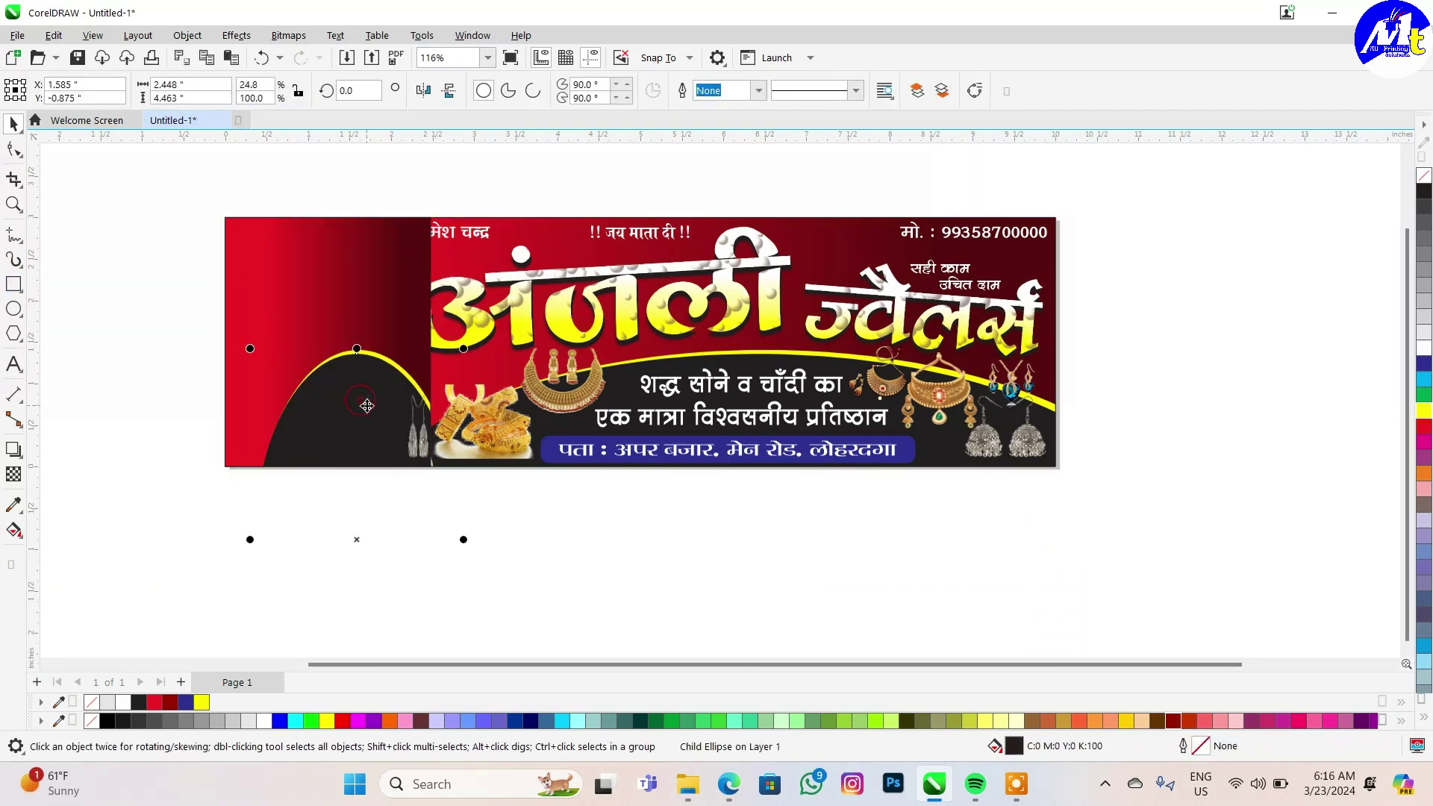
key("Delete")
left_click(364, 406)
key("Delete")
left_click(413, 428)
key("Delete")
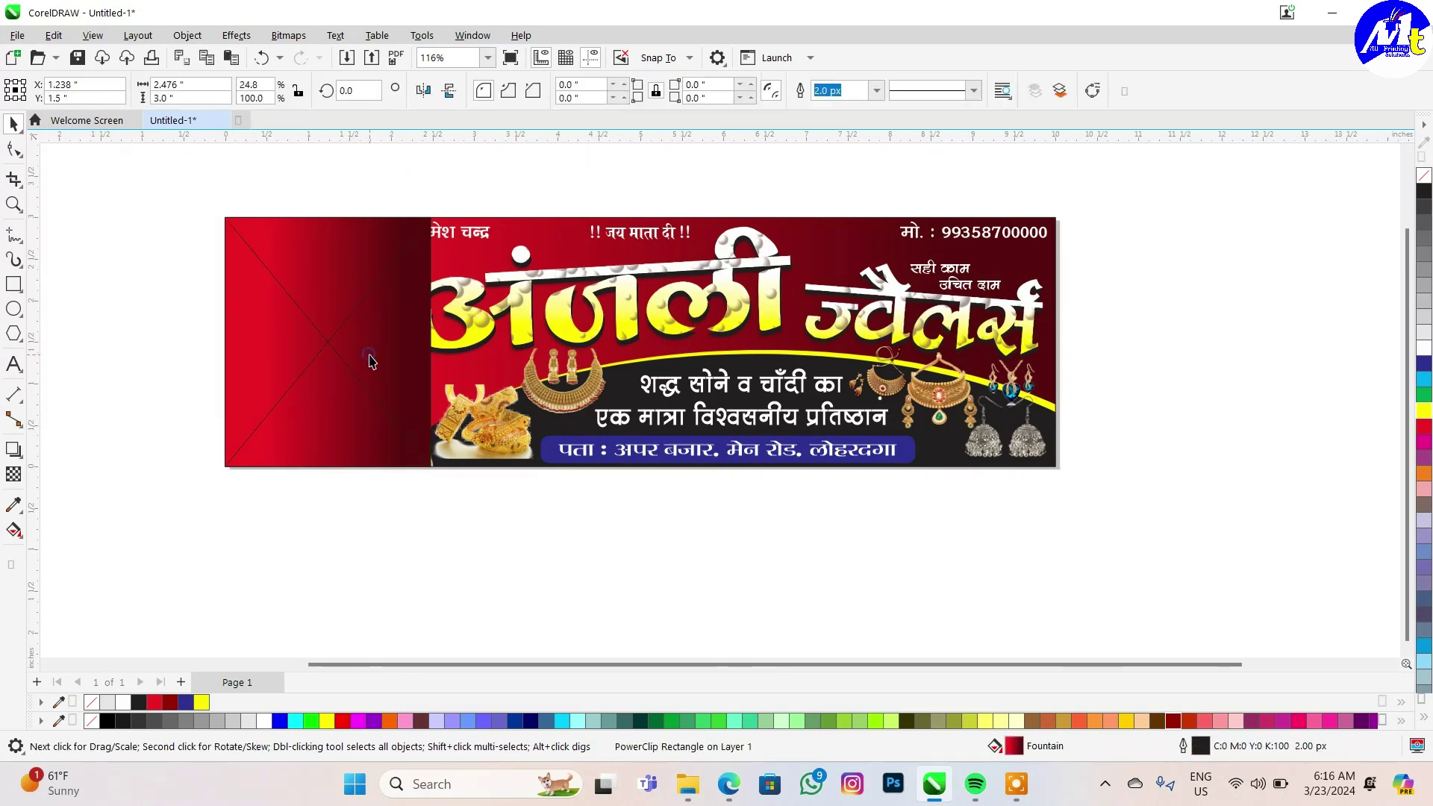
- Try PowerClip Inside on the red gradient placeholder, cancel, and delete the placeholder instead
right_click(371, 219)
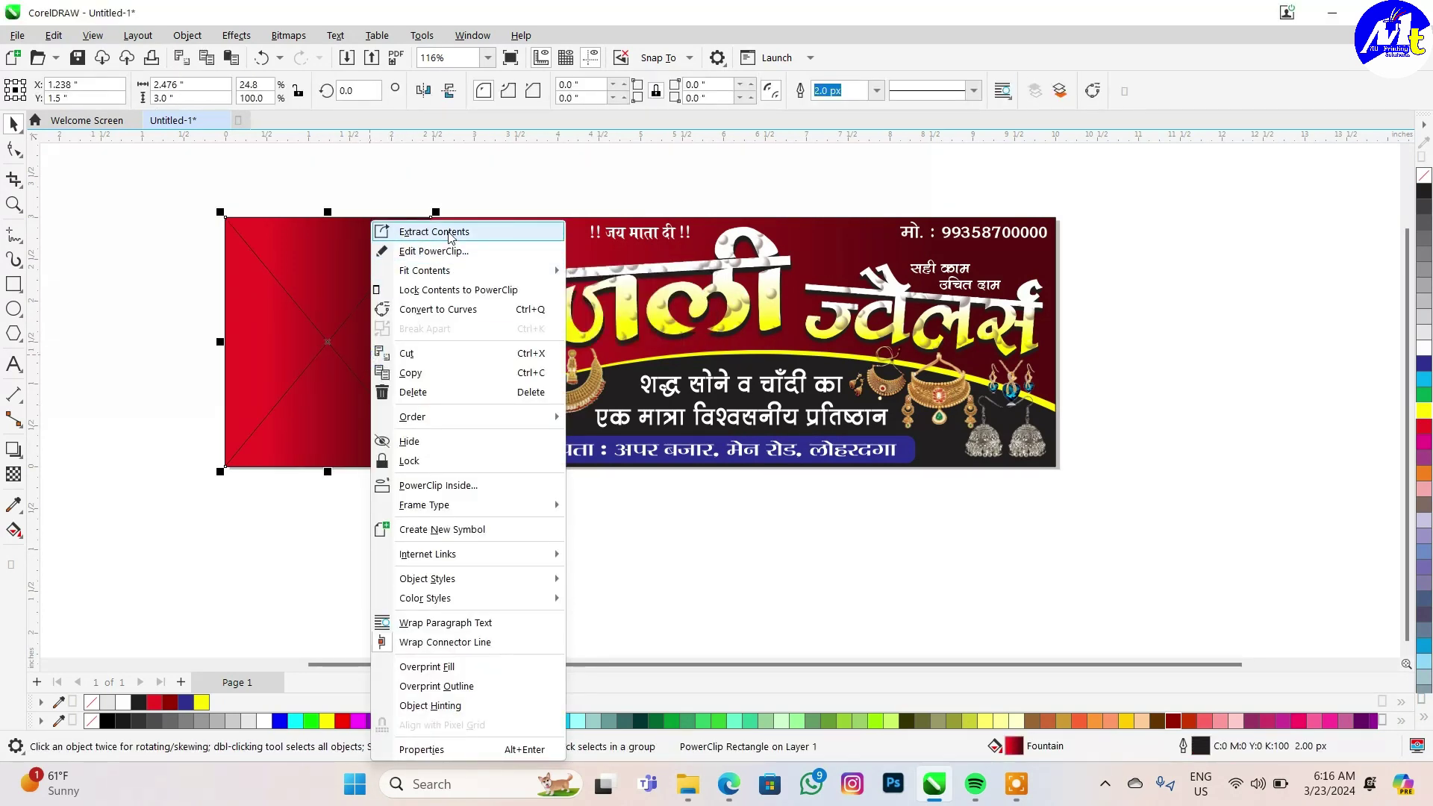
left_click(444, 486)
left_click(454, 530)
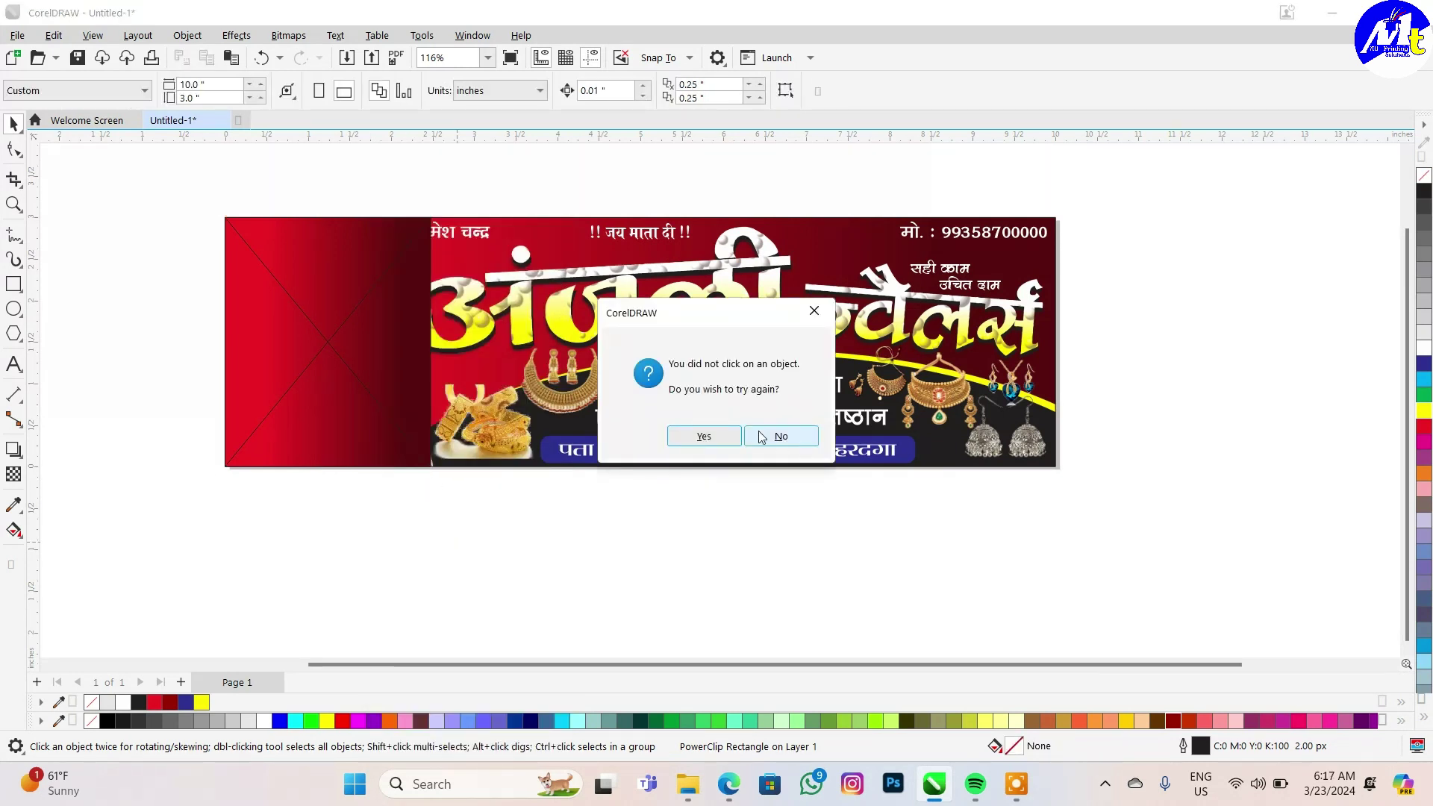
left_click(706, 442)
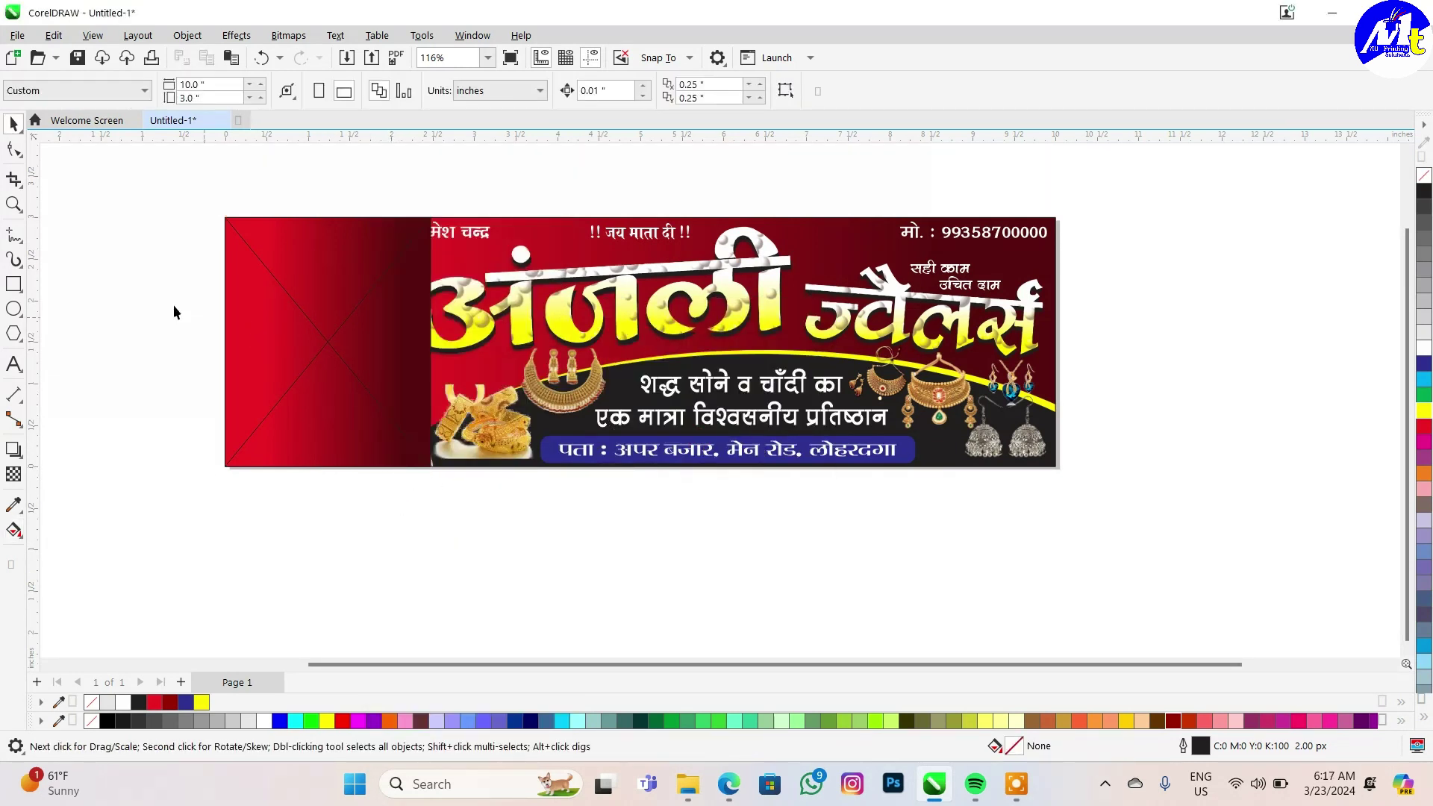
key("Delete")
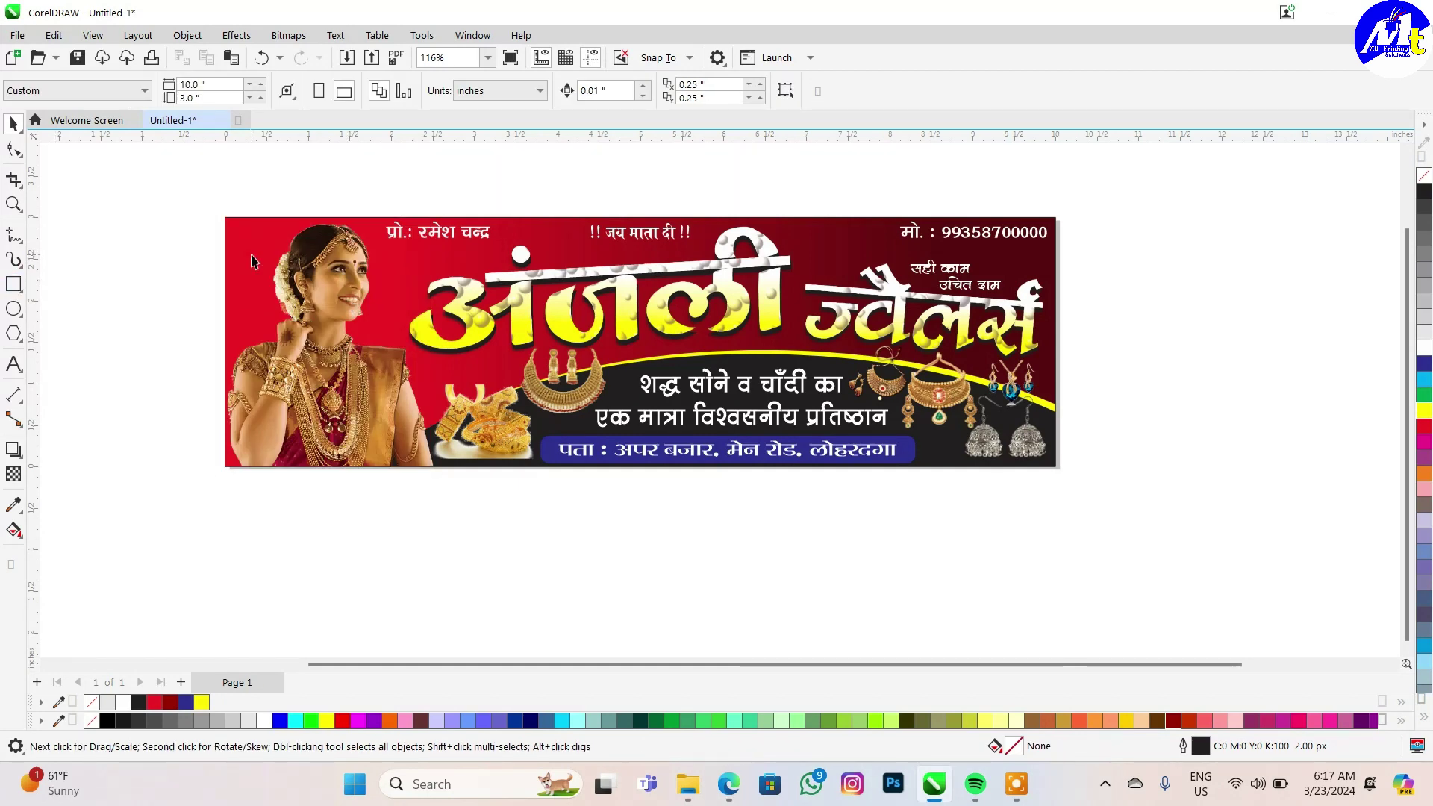
left_click(252, 260)
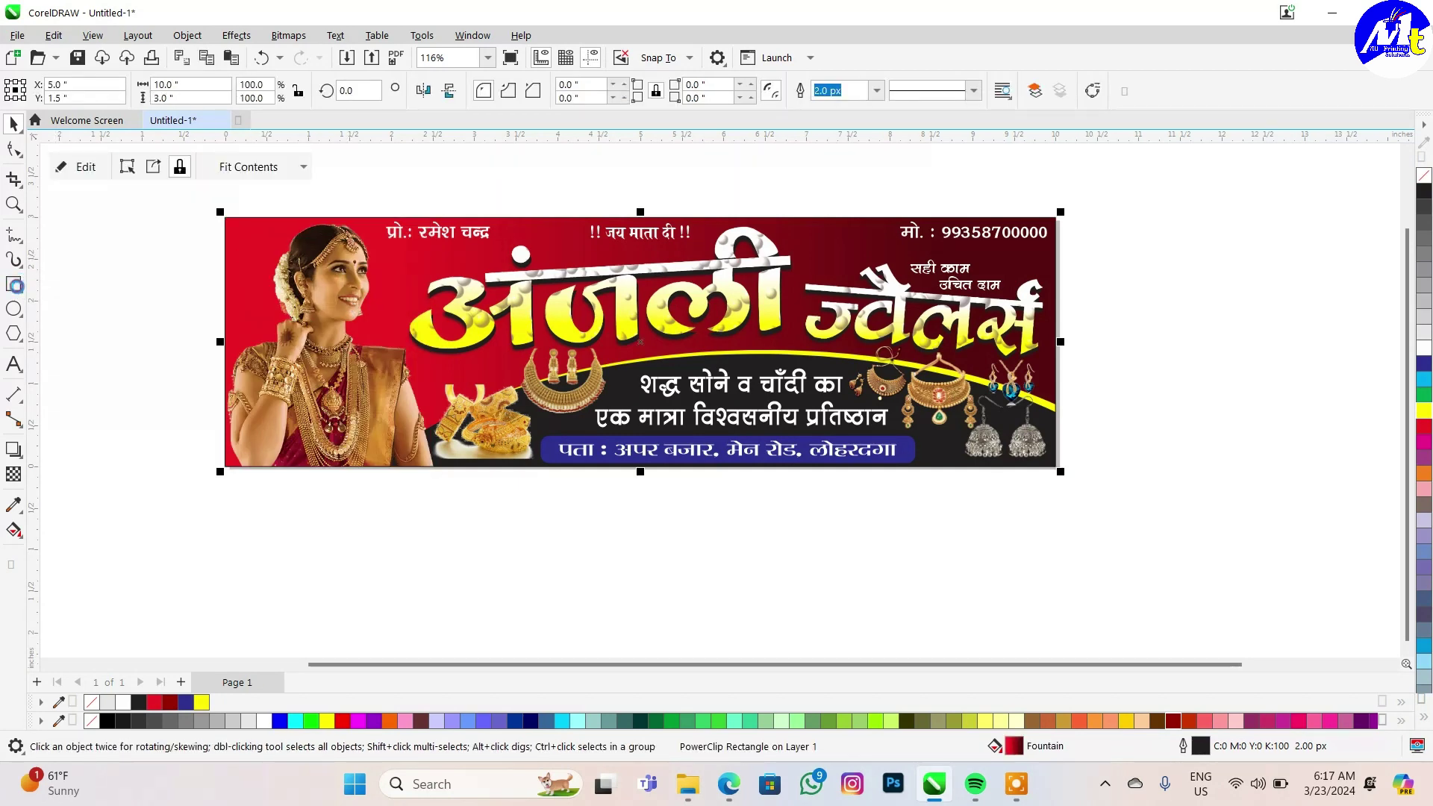
- Make the left rectangle a white, outline-free curve panel with a slanted right edge
left_click(1422, 357)
right_click(1425, 175)
scroll(408, 365, "up", 1)
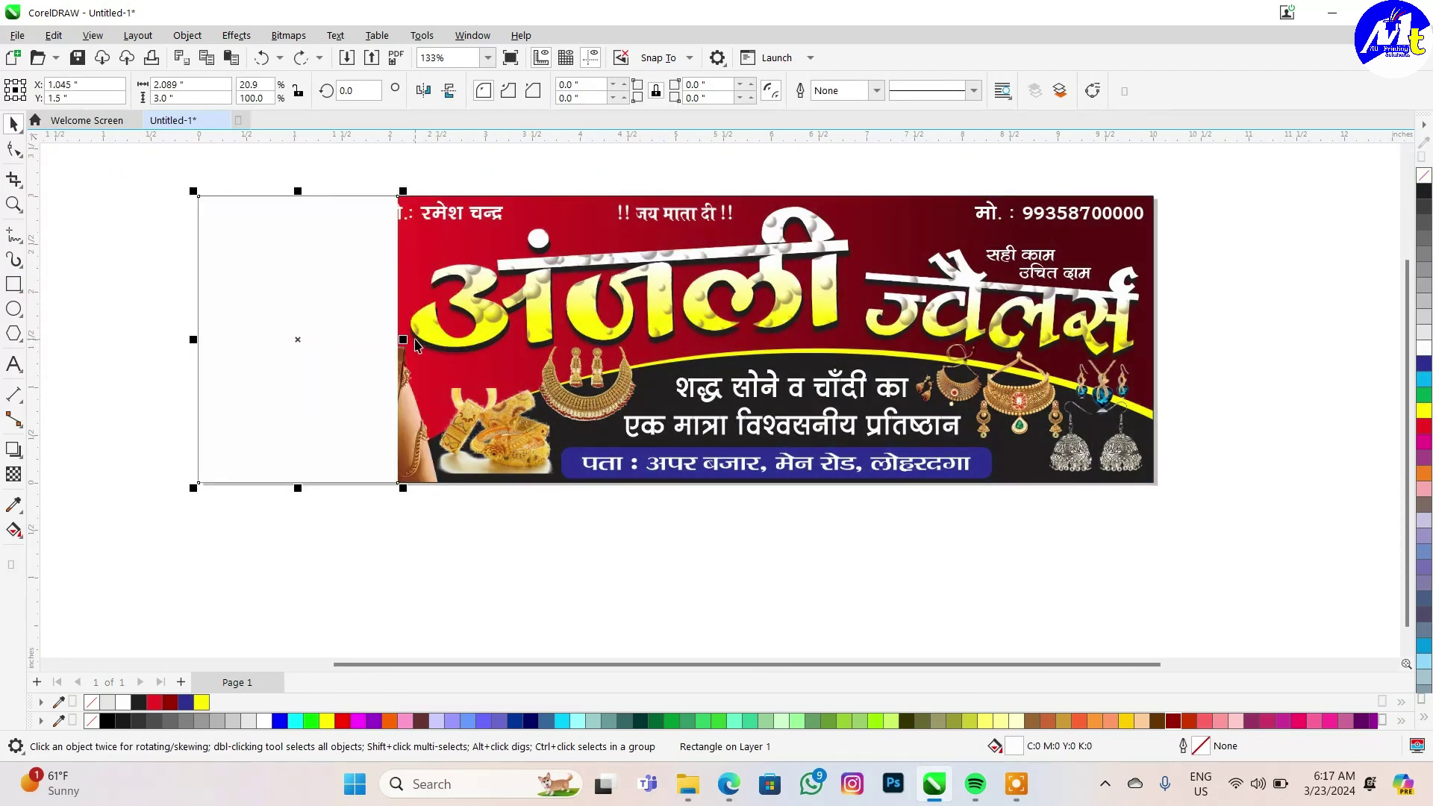
left_click_drag(404, 339, 436, 340)
key("ctrl+q")
key("F10")
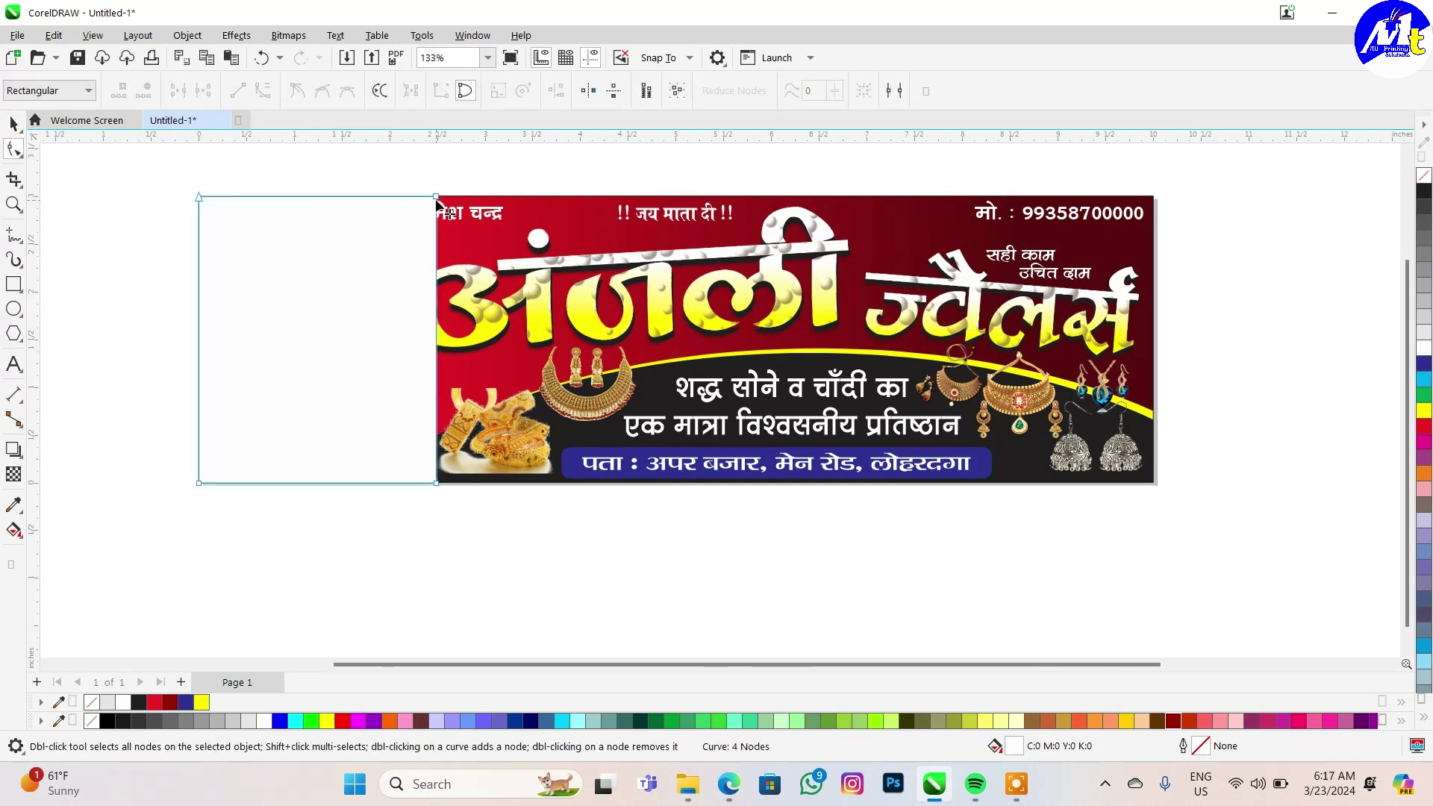
mouse_move(436, 196)
left_mouse_down()
mouse_move(330, 199)
mouse_move(371, 195)
left_mouse_up()
scroll(330, 198, "up", 1)
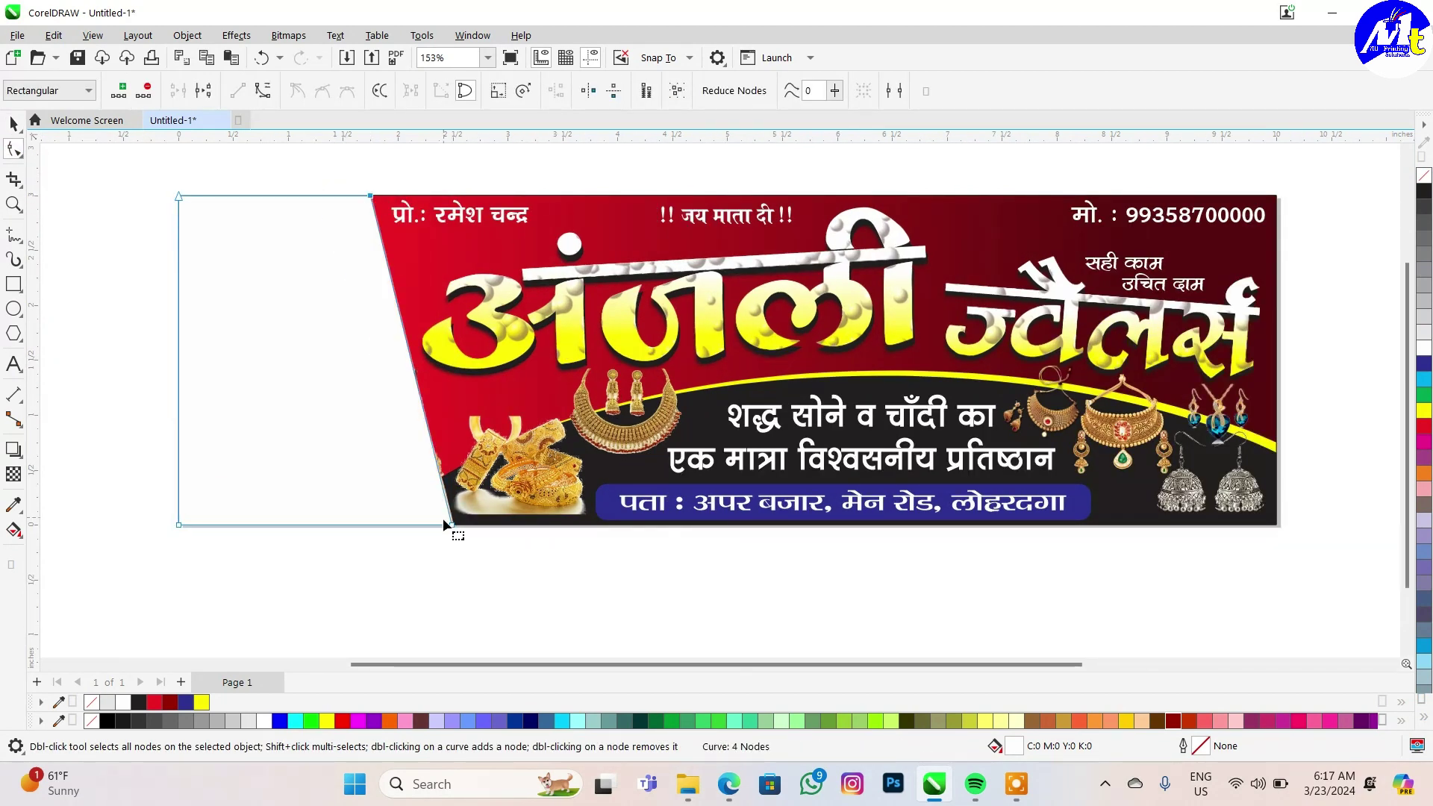
left_click_drag(446, 525, 460, 525)
key("space")
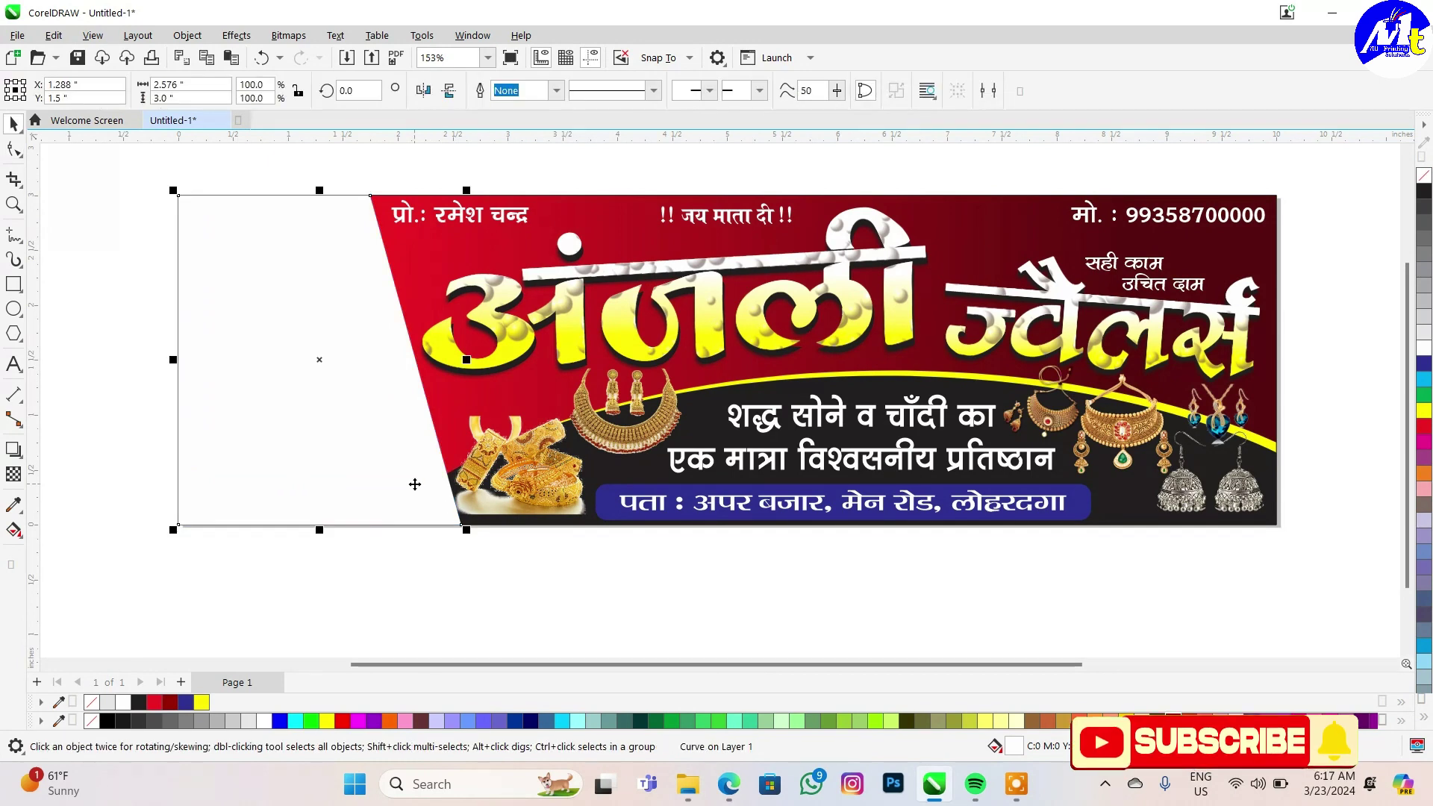
- PowerClip the model photo inside the slanted white panel
left_click(317, 357, "ctrl")
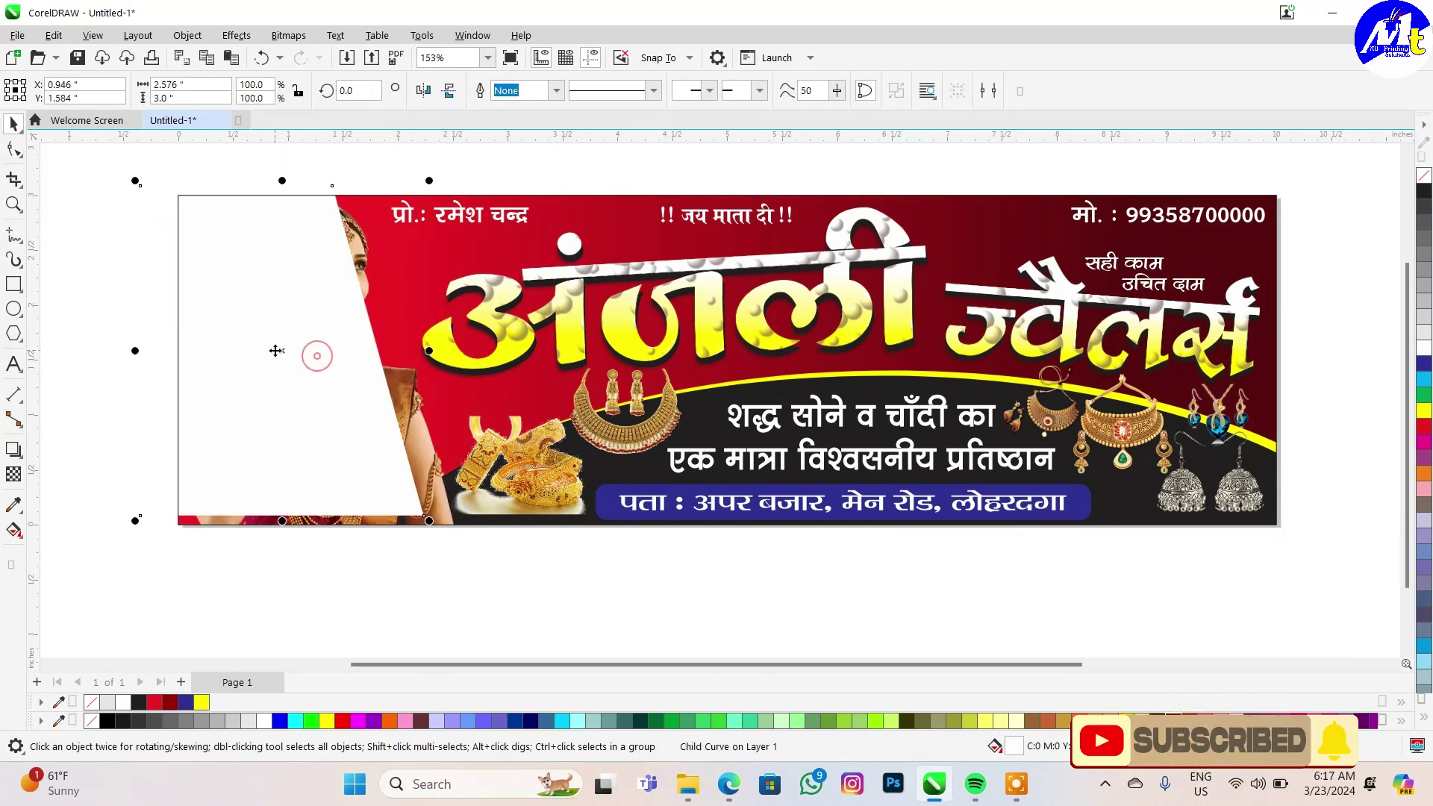
left_click(349, 433)
left_click_drag(350, 433, 178, 442)
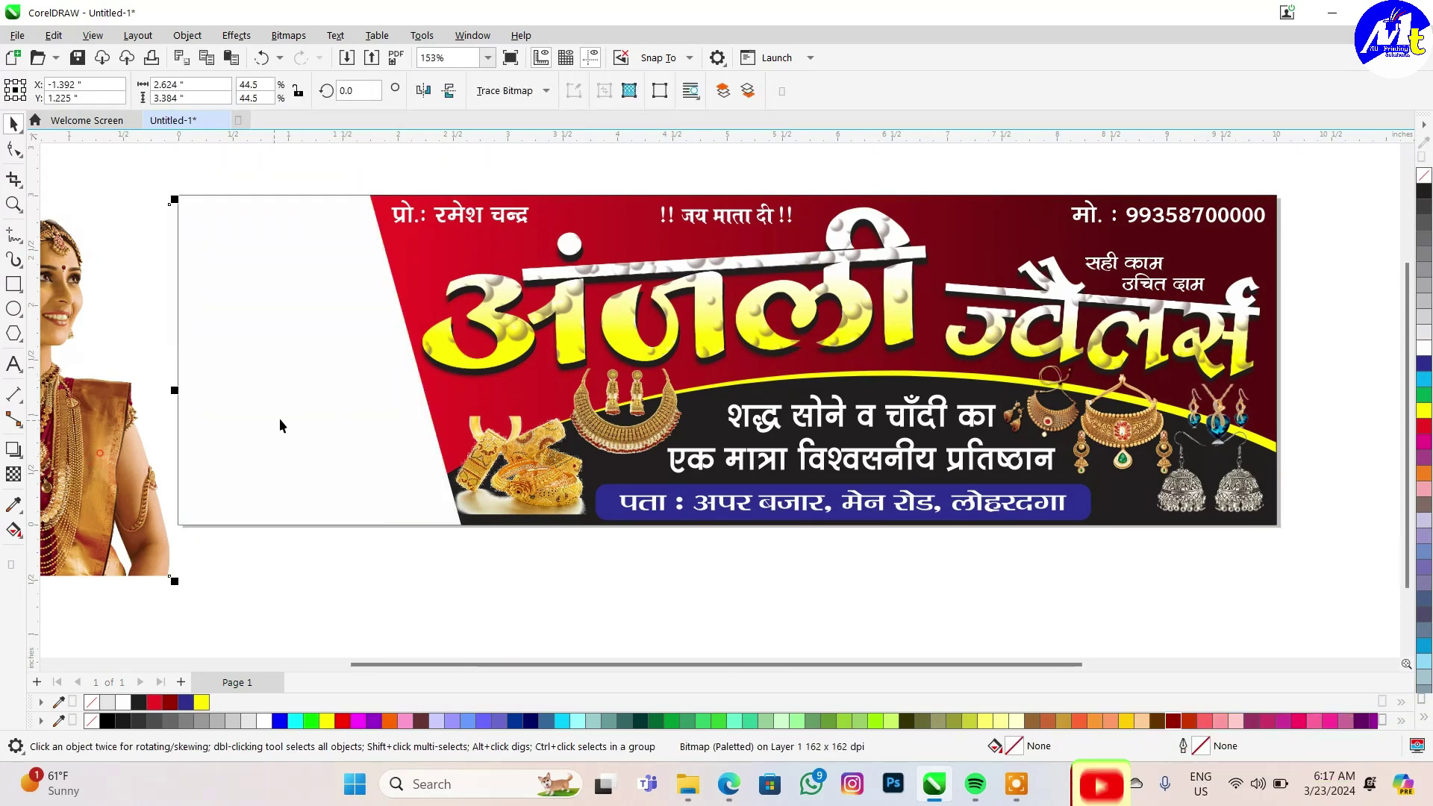
left_click_drag(56, 453, 338, 431)
left_click(338, 431)
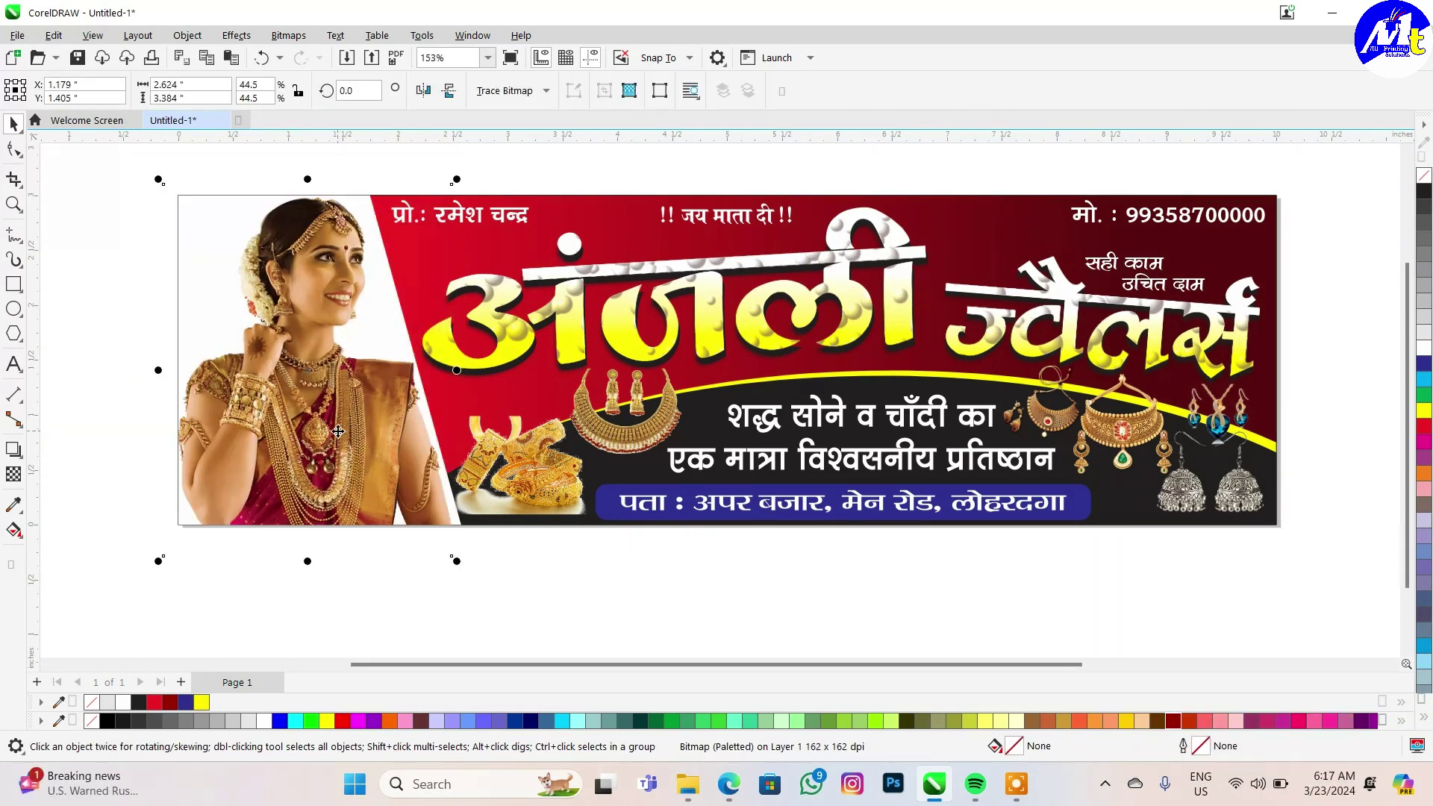
left_click(332, 347)
- Fill the photo panel yellow, undoing the accidental nudge to keep its position
left_click(1424, 410)
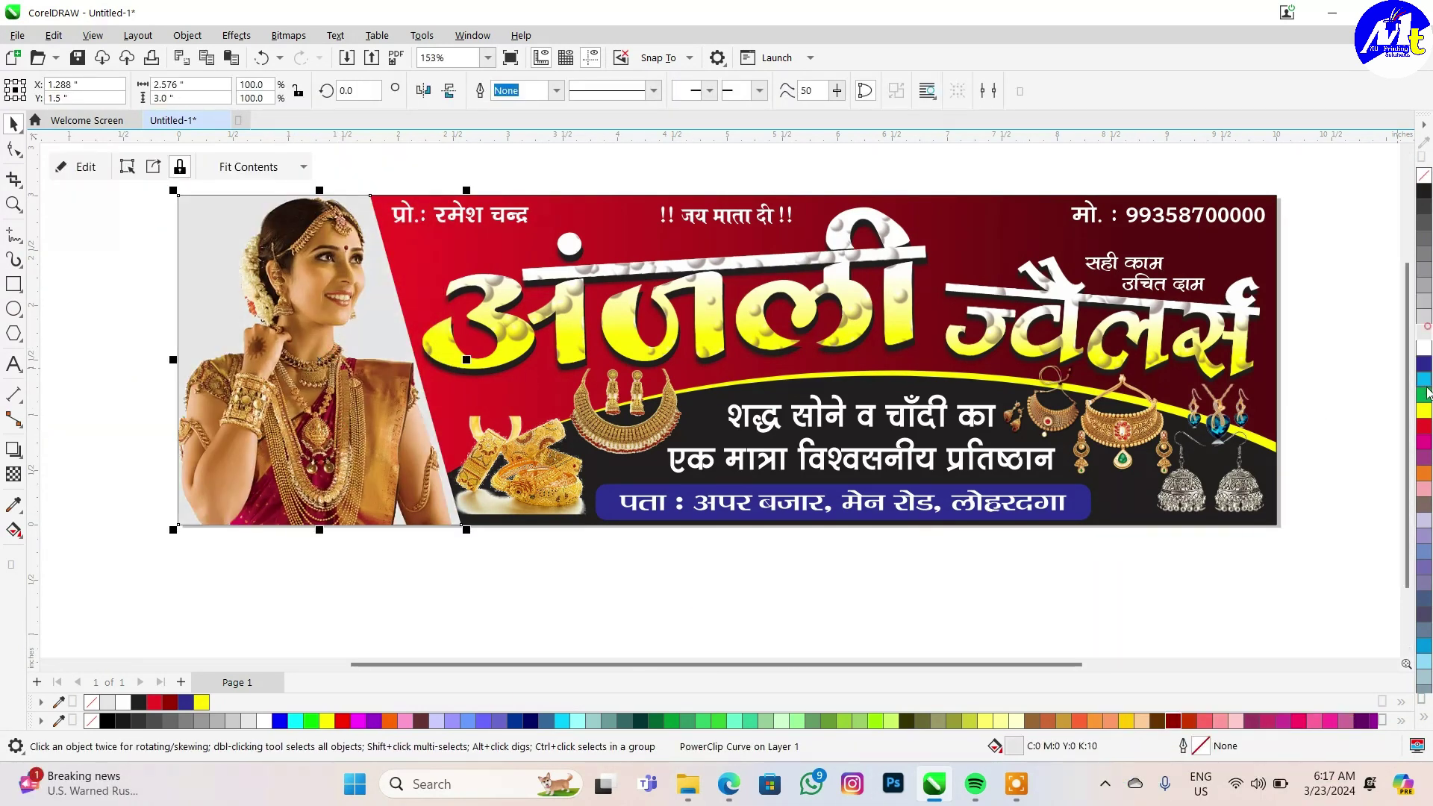
left_click(966, 583)
scroll(513, 314, "down", 1)
left_click(383, 276)
scroll(383, 276, "up", 1)
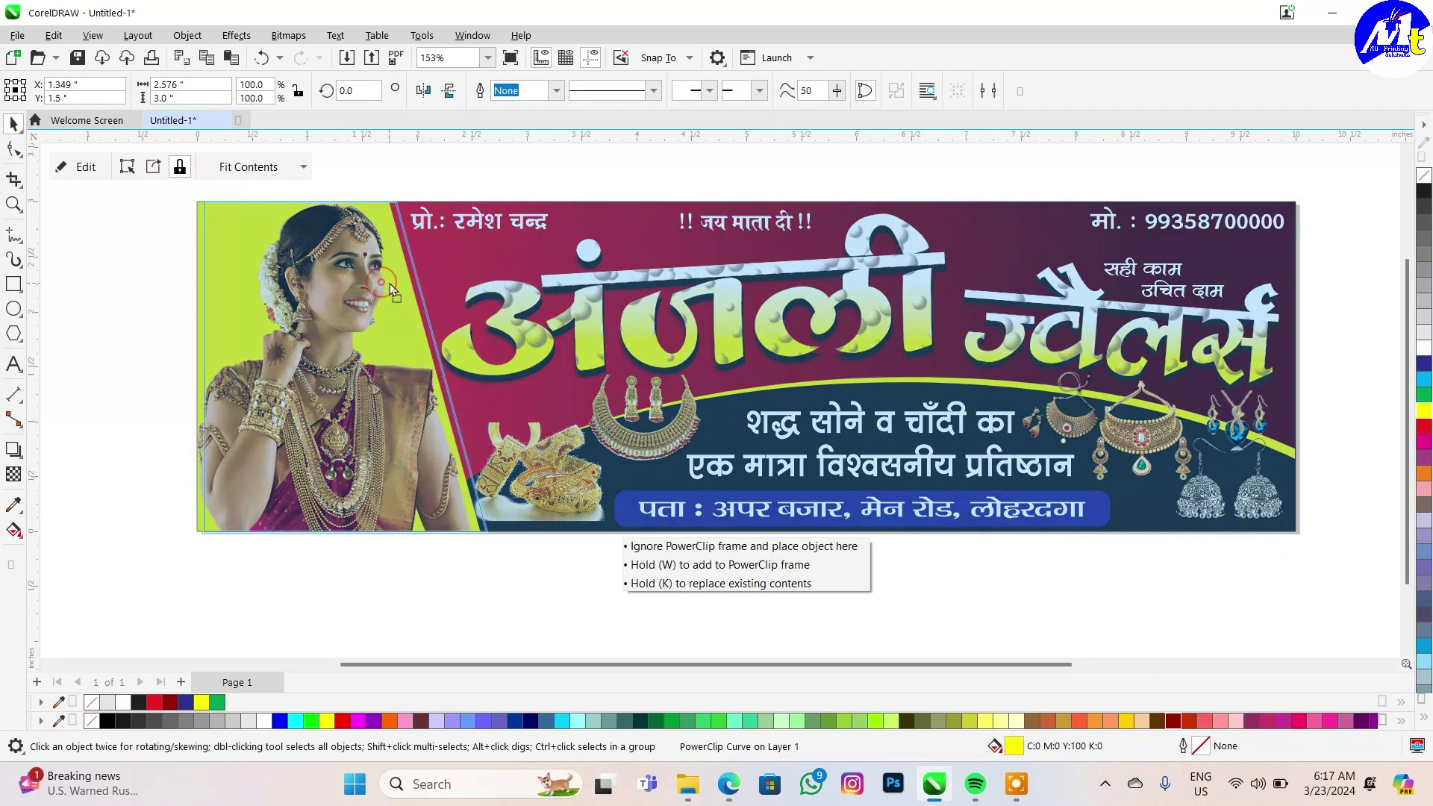
left_click_drag(383, 276, 391, 276)
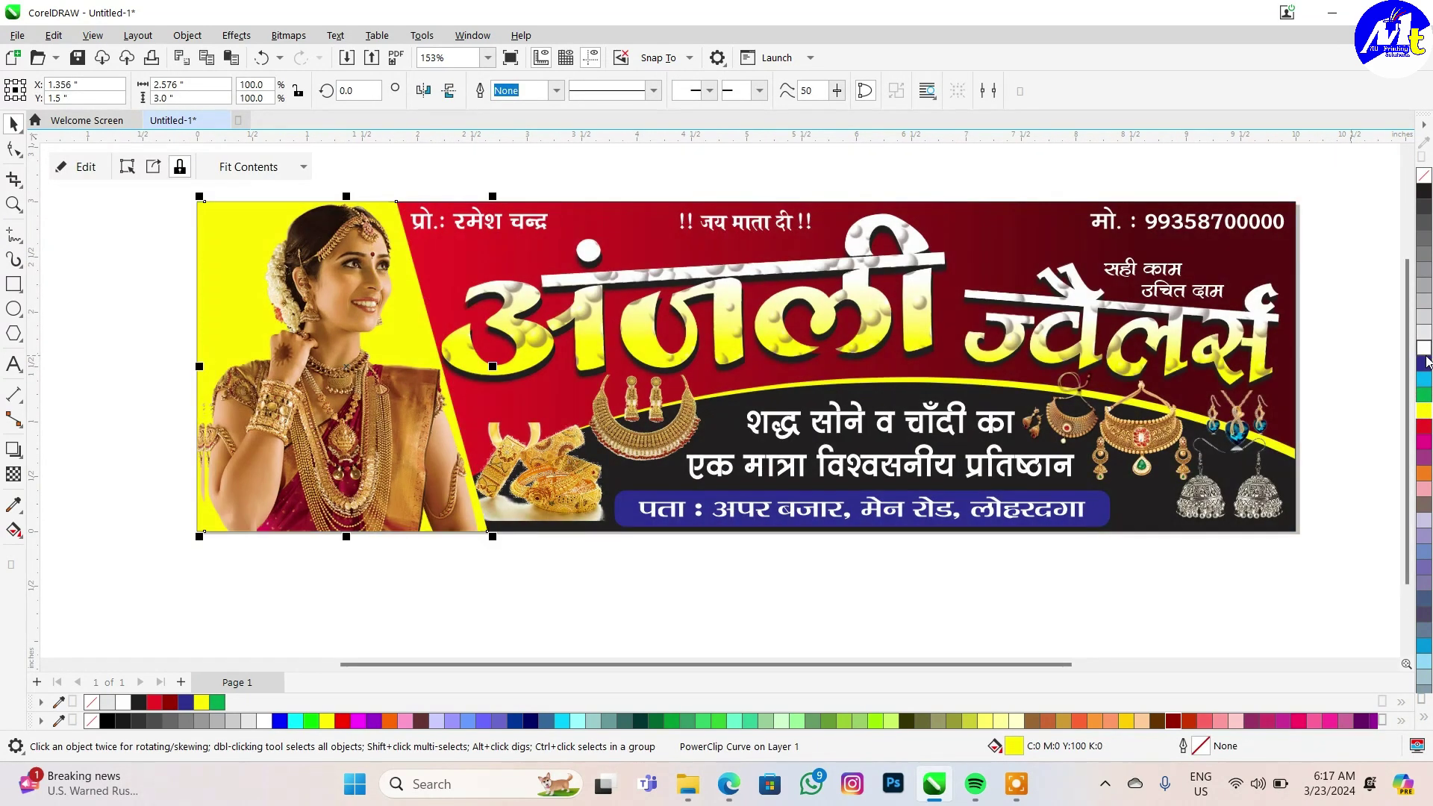
left_click(482, 604)
left_click(381, 423)
key("ctrl+z")
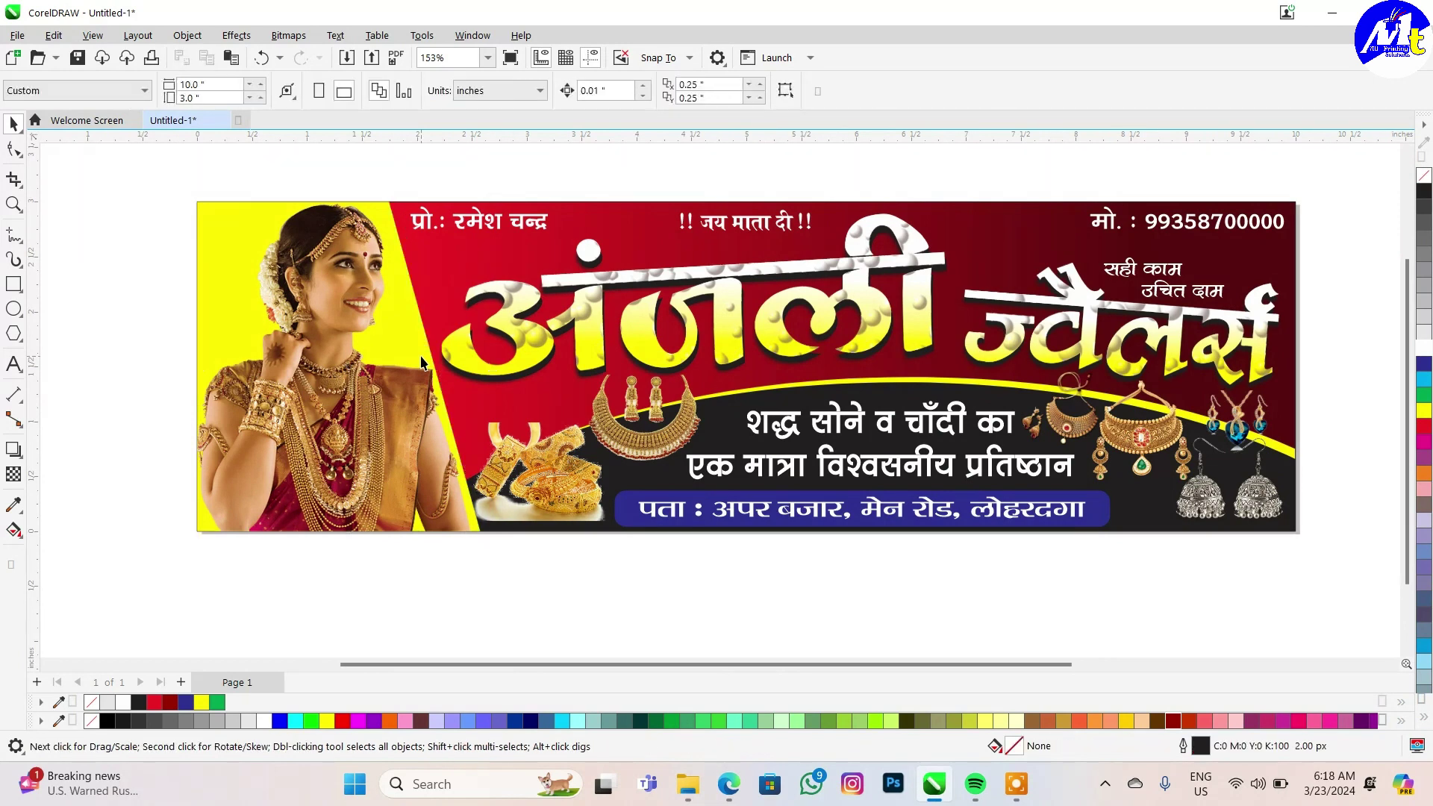
key("Delete")
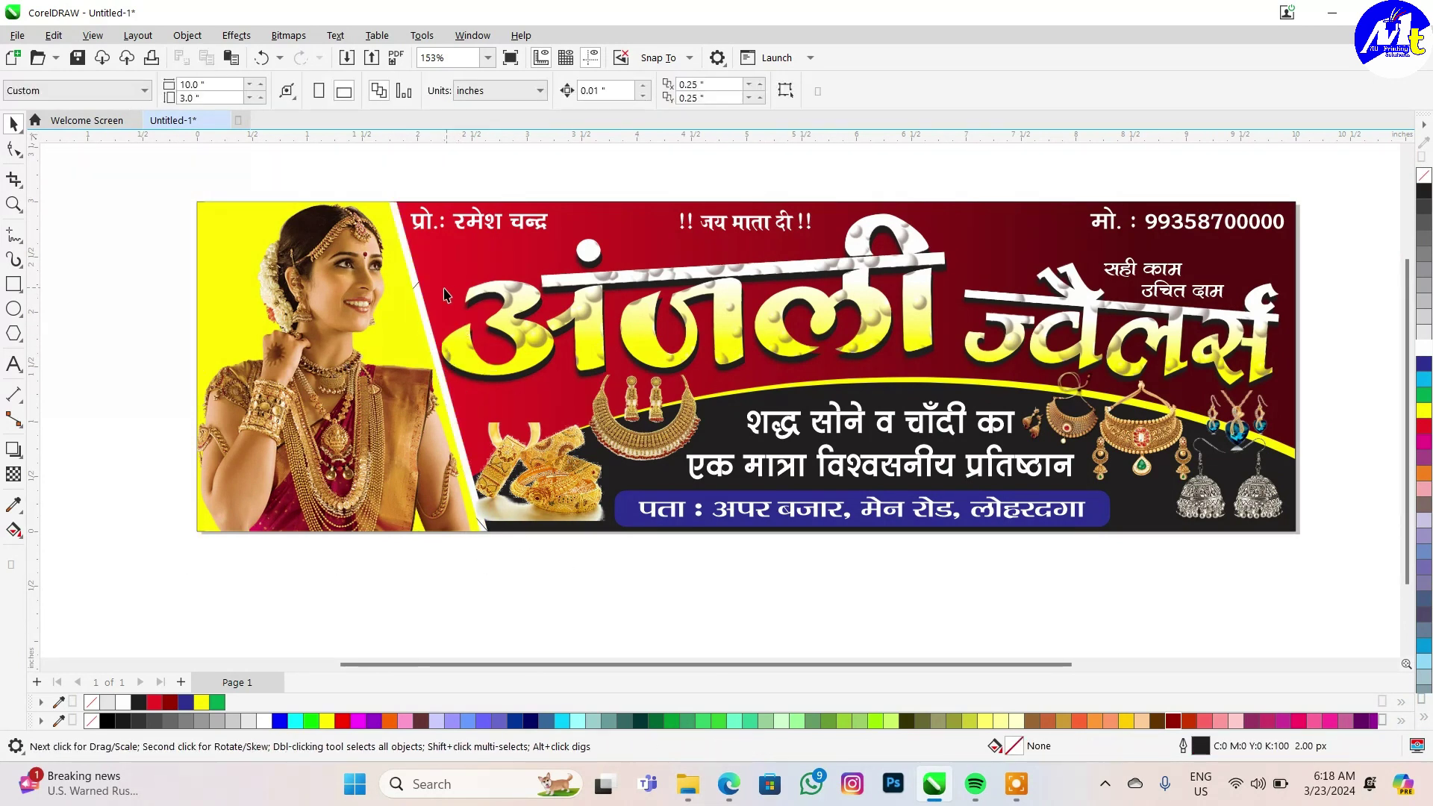
key("ctrl+z")
- Lock the photo contents to the PowerClip panel and review its Order and Frame Type options
right_click(416, 267)
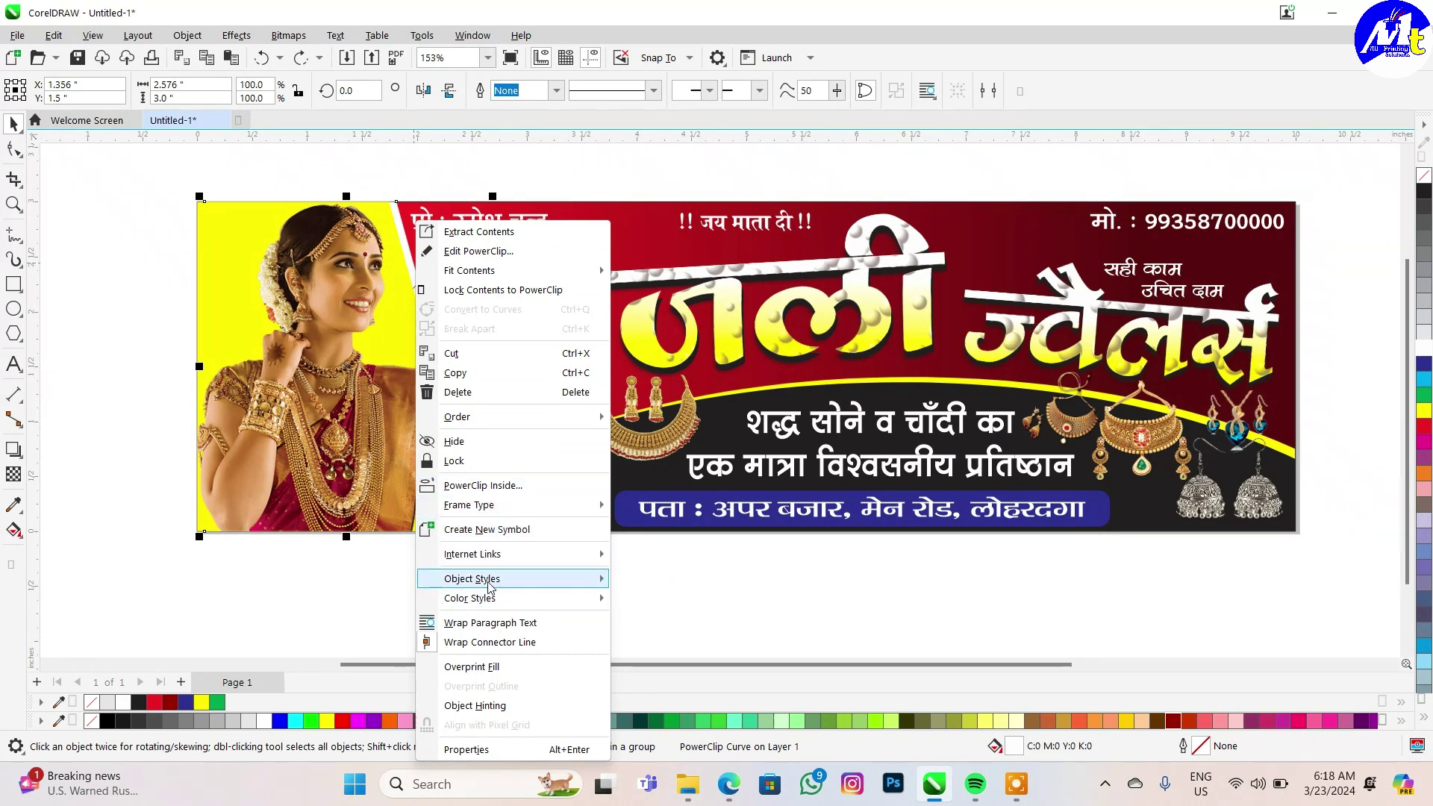
left_click(484, 291)
right_click(422, 300)
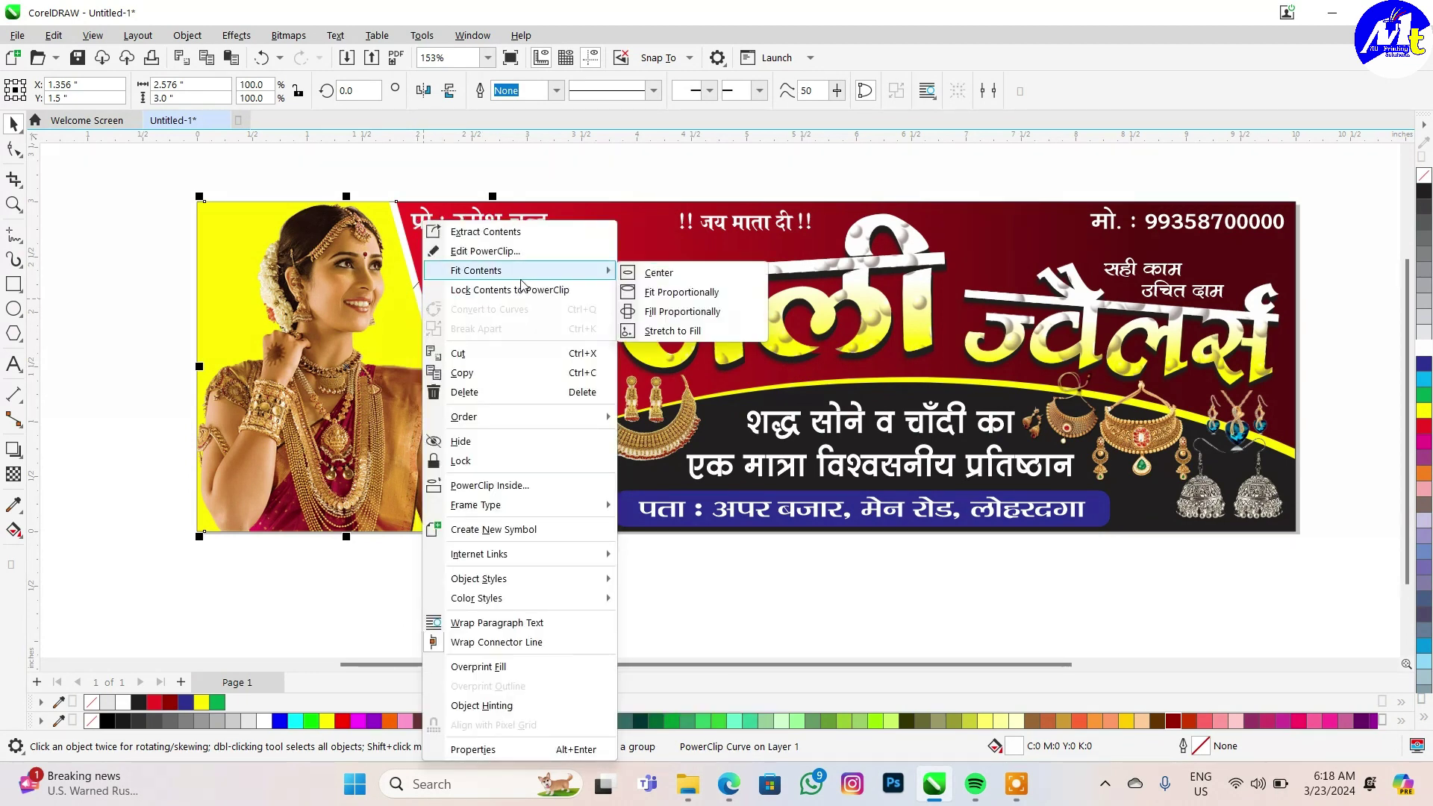
mouse_move(464, 416)
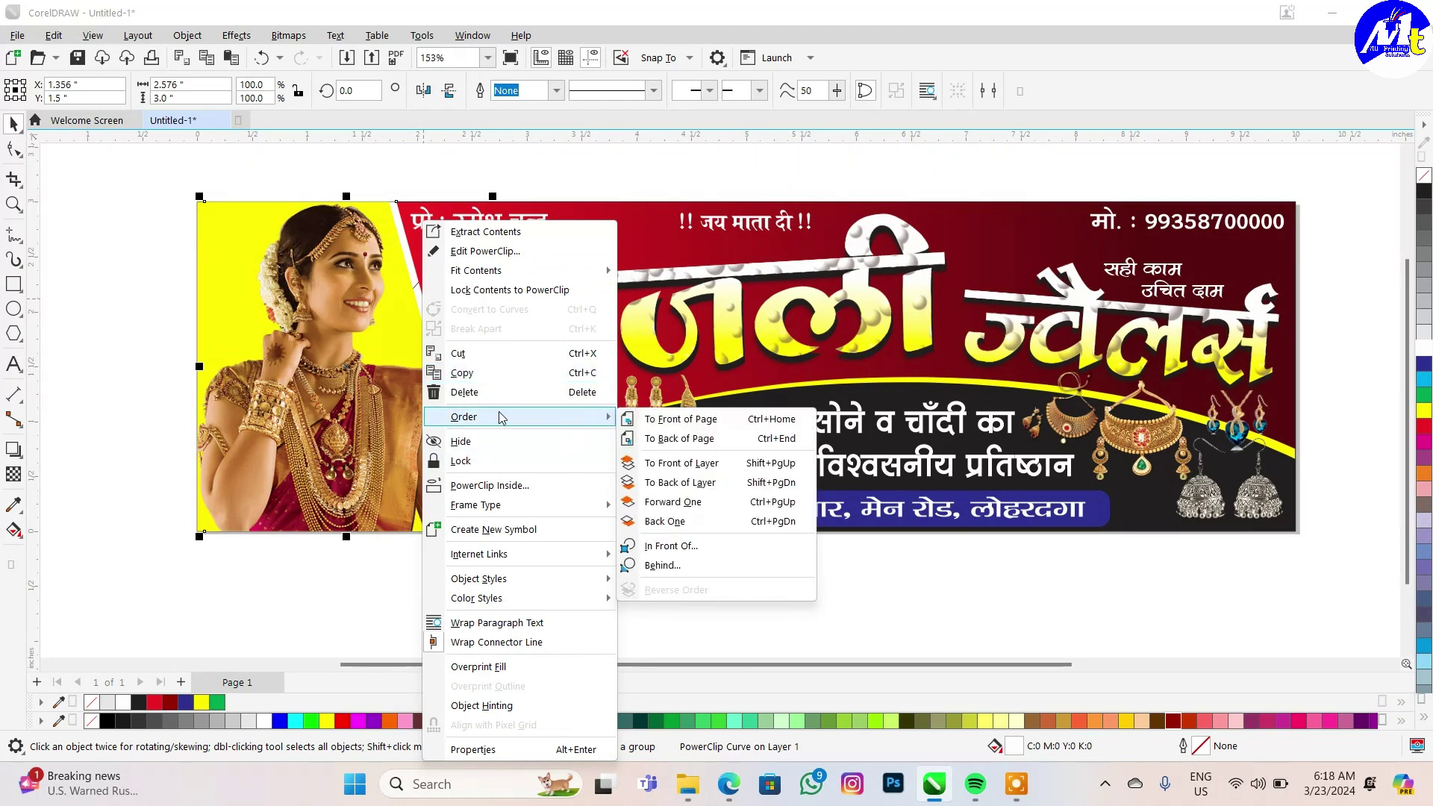
left_click(679, 548)
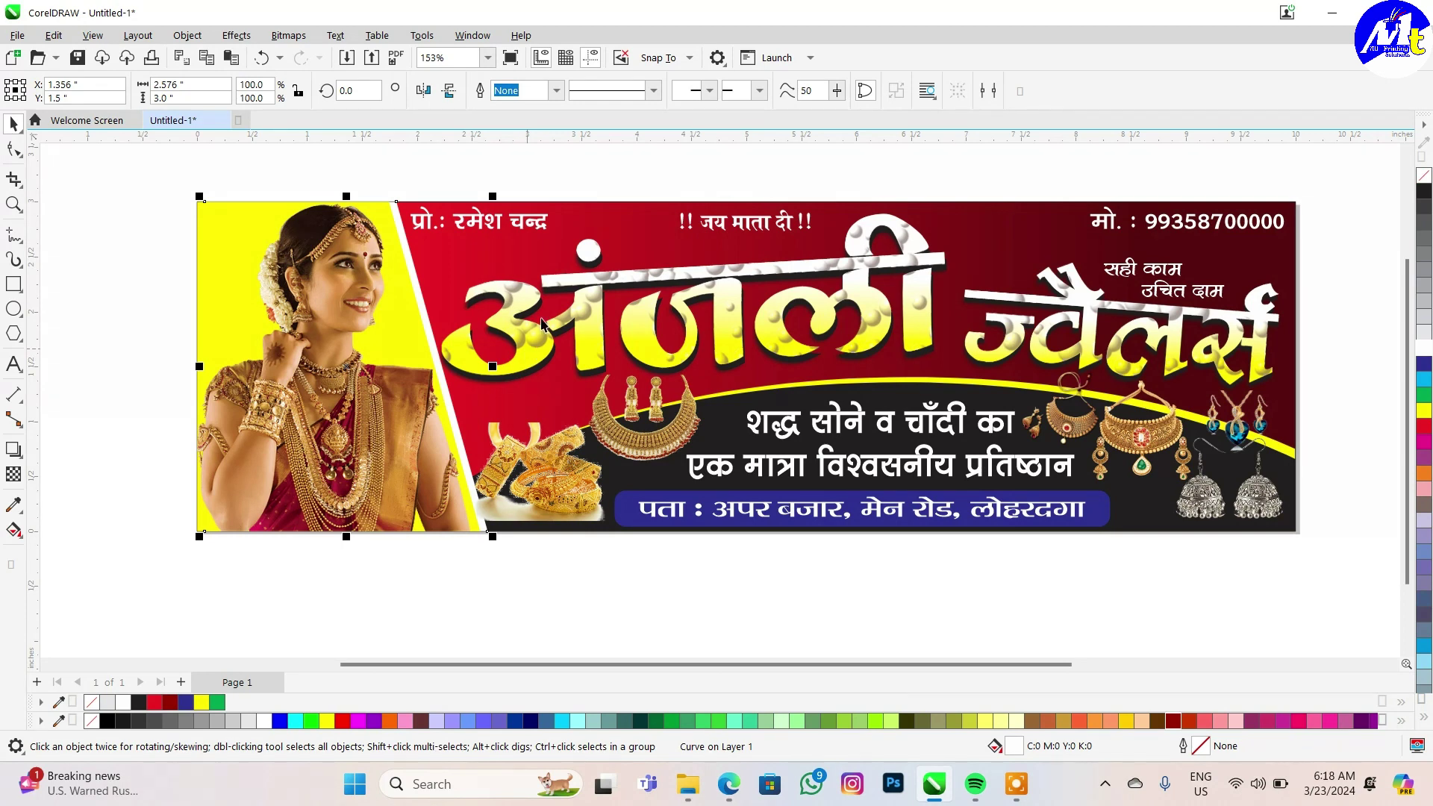
- Colour the strip along the panel's slanted edge orange
left_click(1425, 475)
left_click(359, 333)
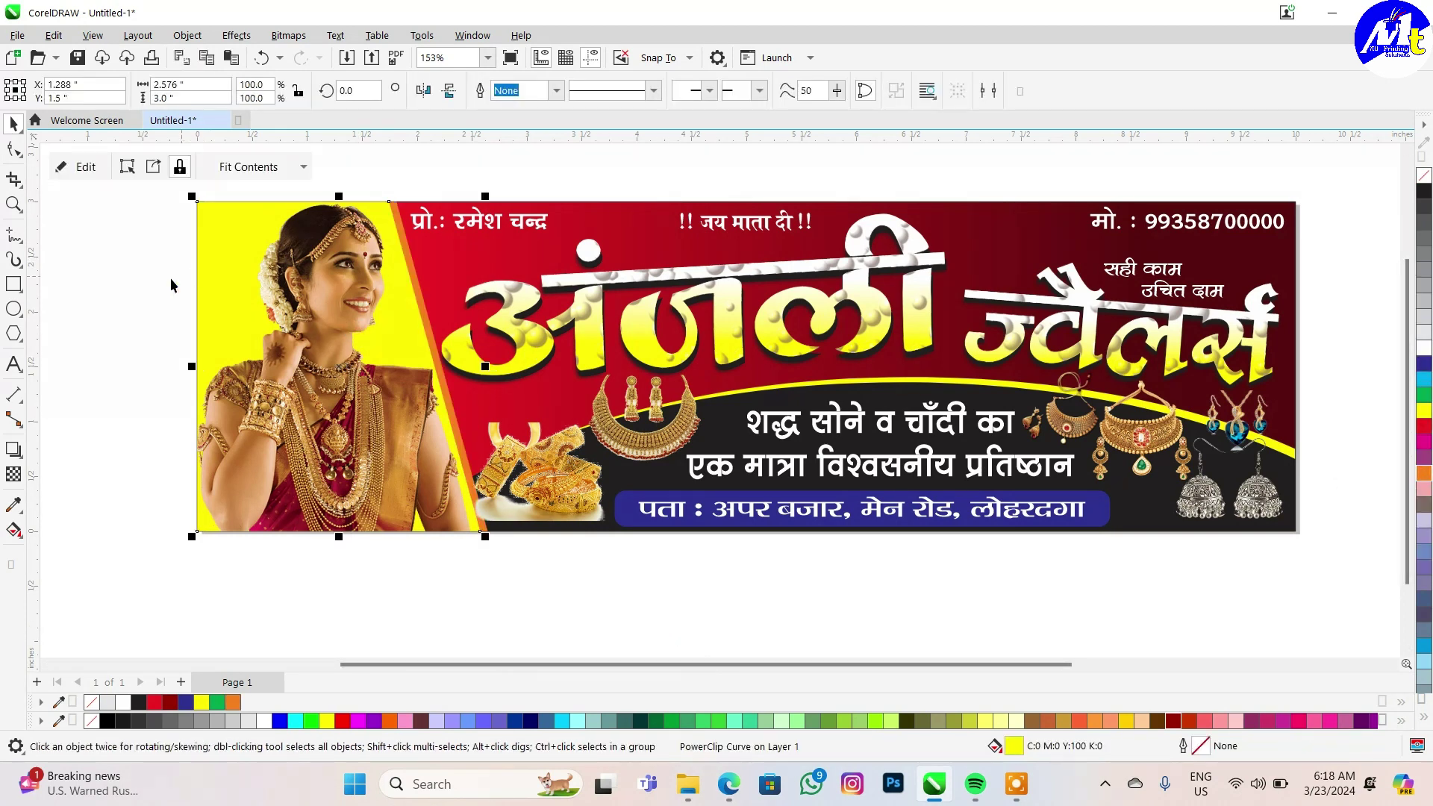
left_click(267, 243)
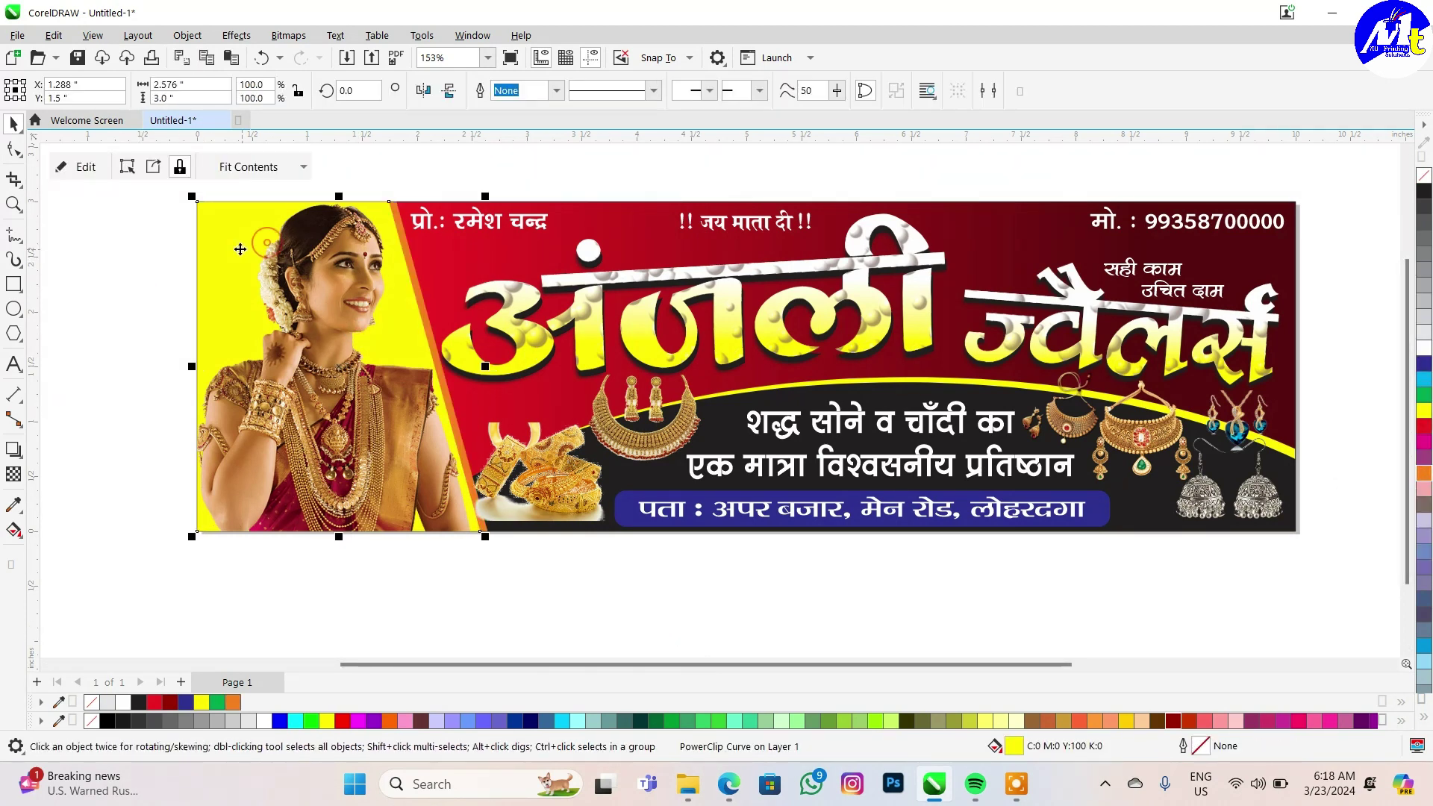
- Try red, white and black on the photo panel, settling on dark red #990000
left_click(1425, 433)
scroll(1021, 460, "down", 1)
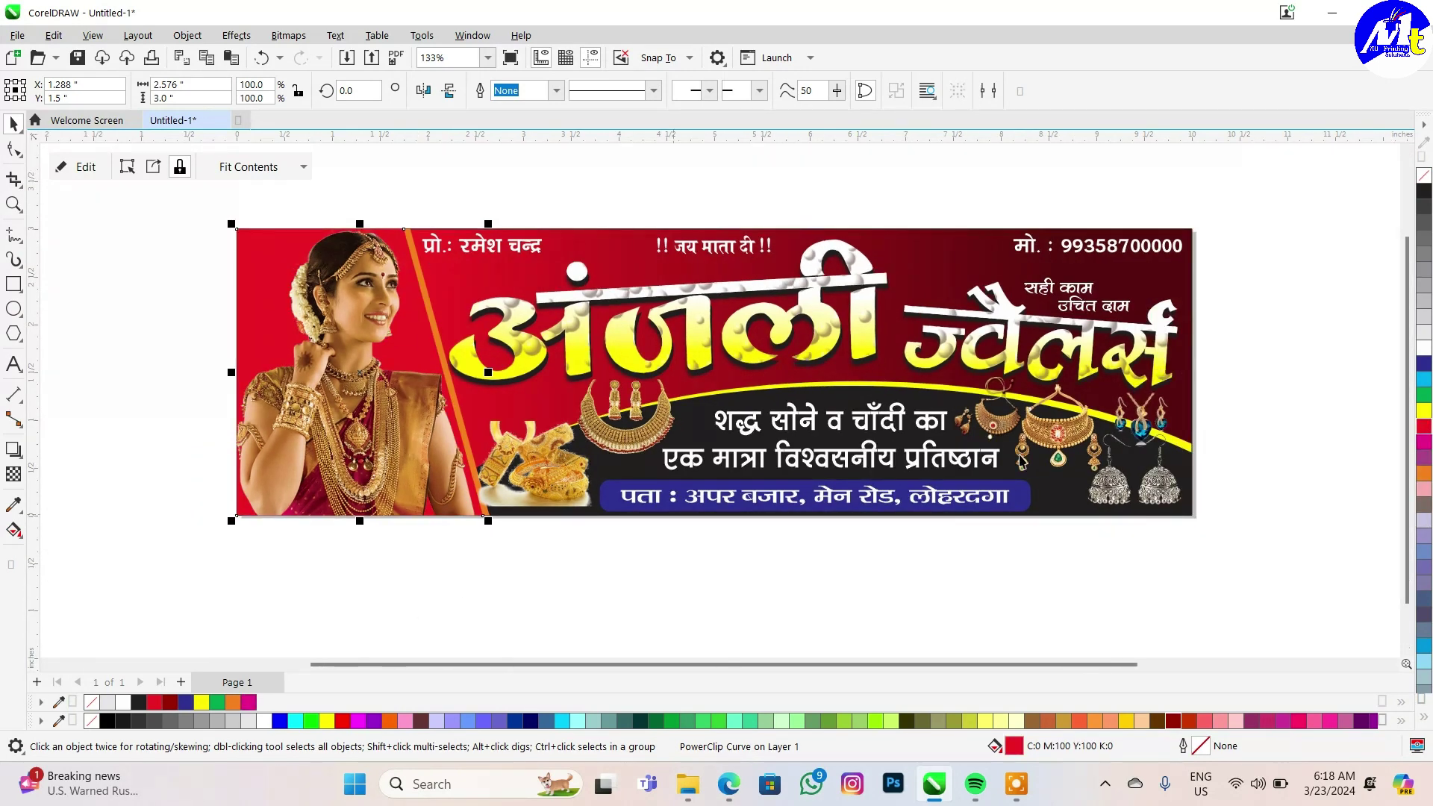
left_click(1423, 347)
left_click(1426, 191)
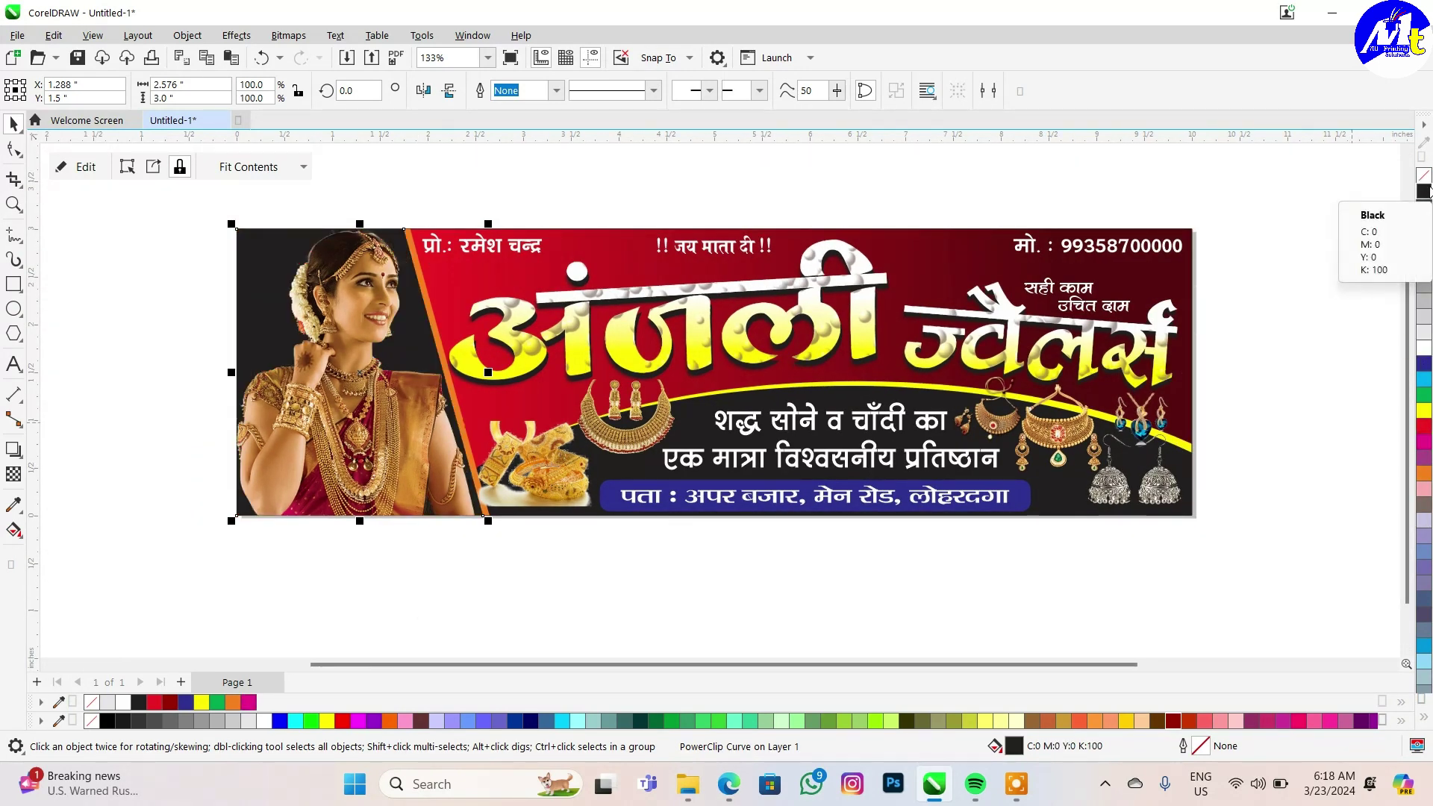
left_click(1159, 720)
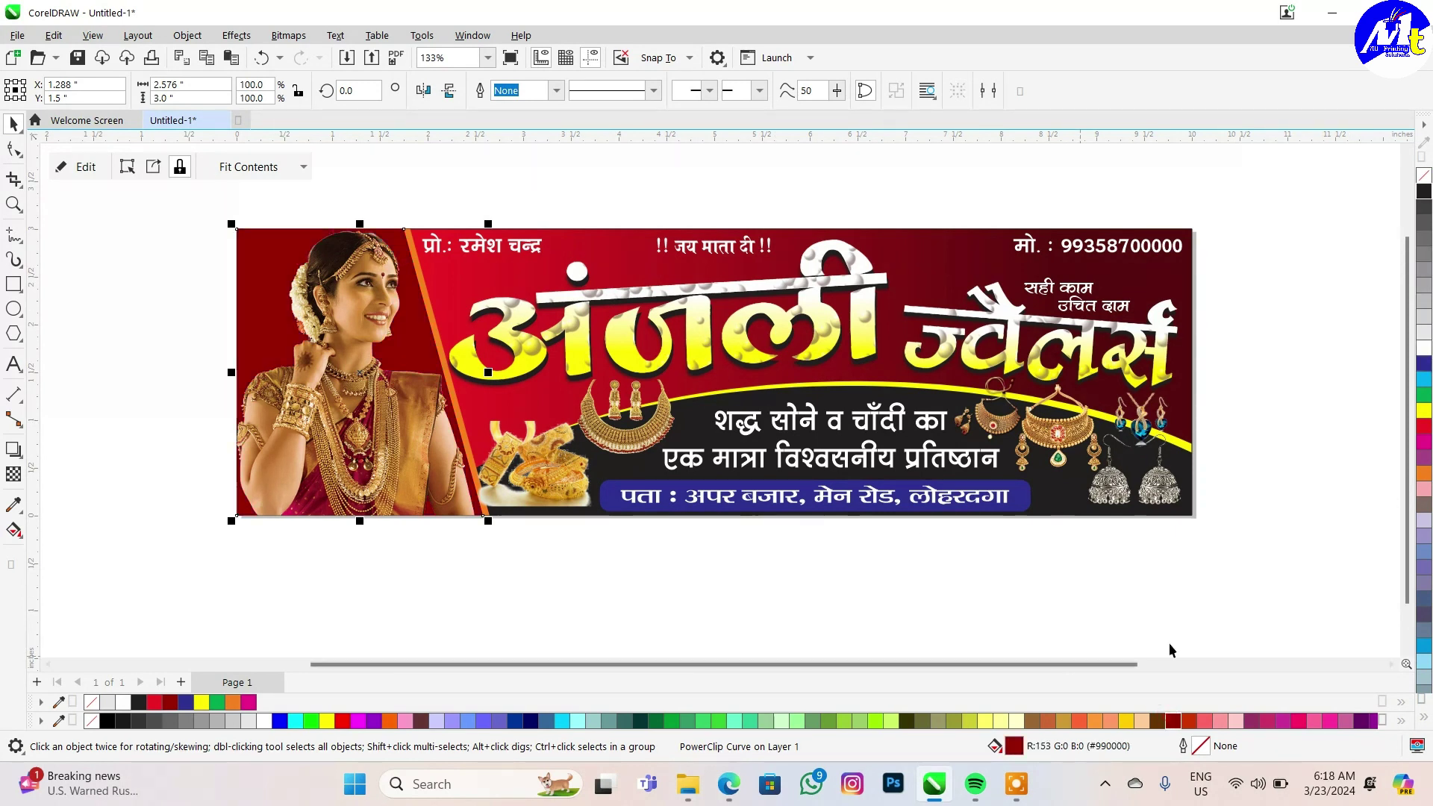
left_click(321, 224)
key("ctrl+a")
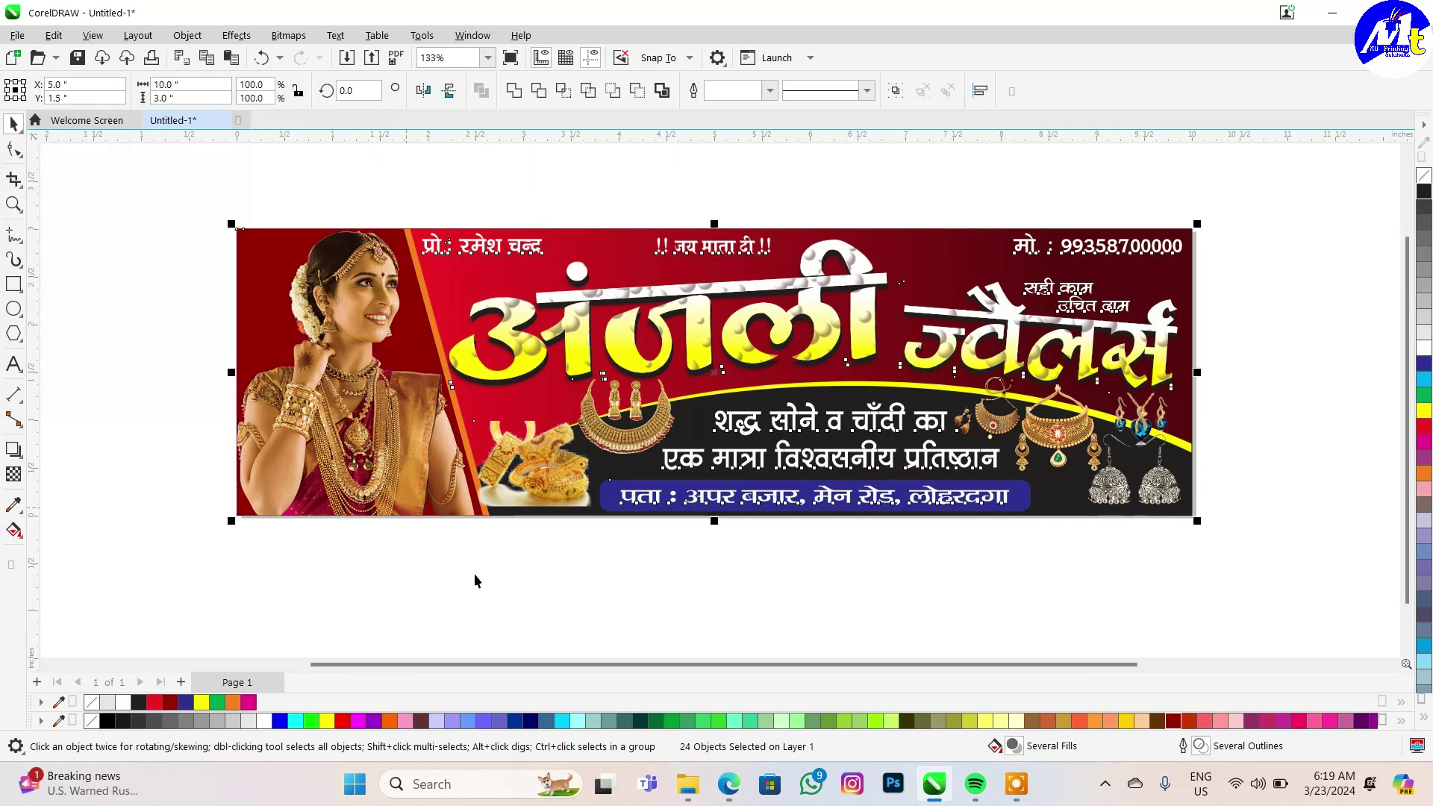